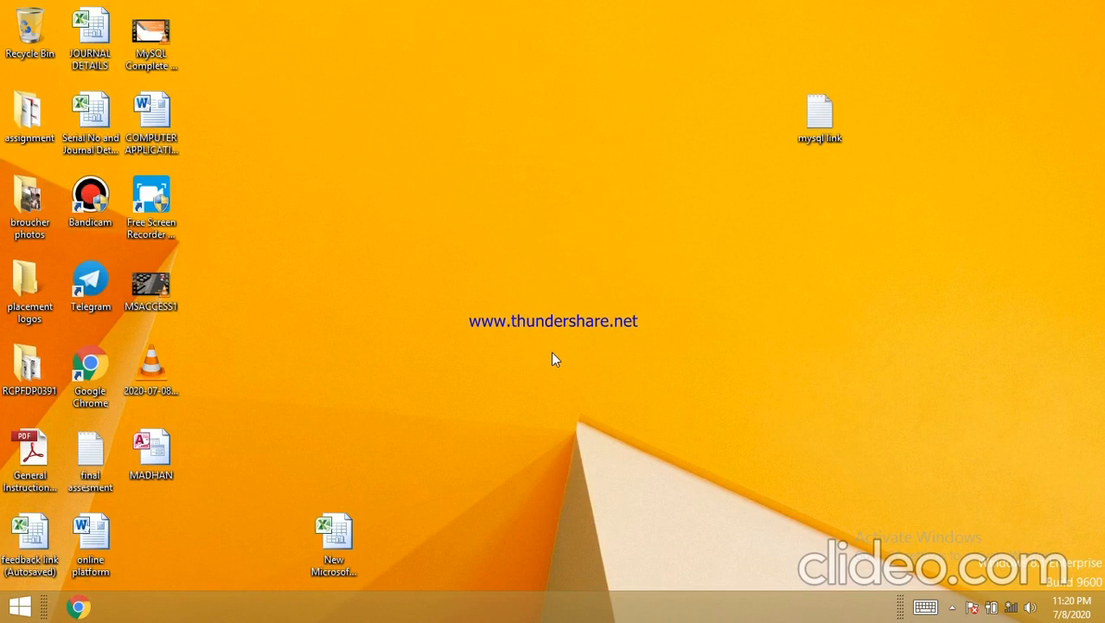
# - Start Microsoft Access from the Run box with the msaccess command
pyautogui.press('super+r')
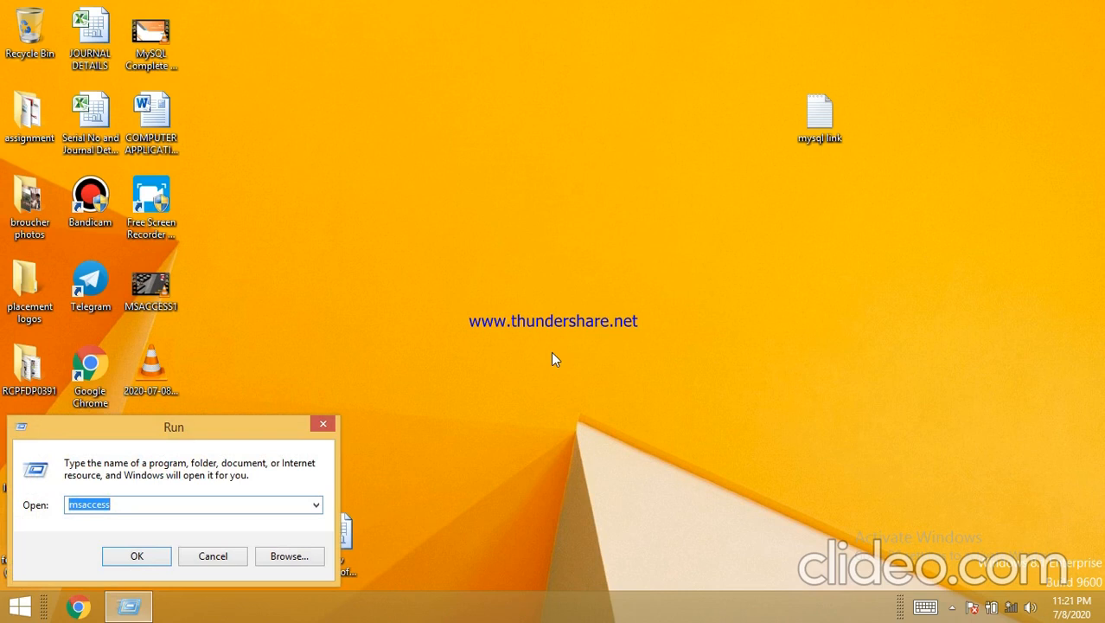
pyautogui.press('Return')
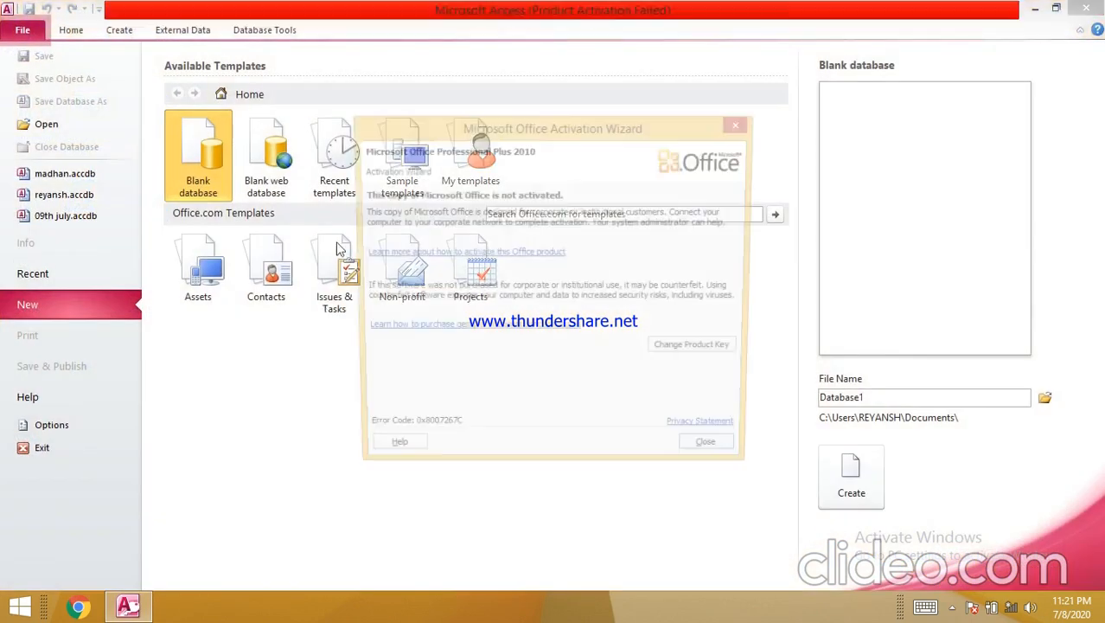
# - Close the activation notice and replace the Database1 file name with REYAN
pyautogui.click(718, 458)
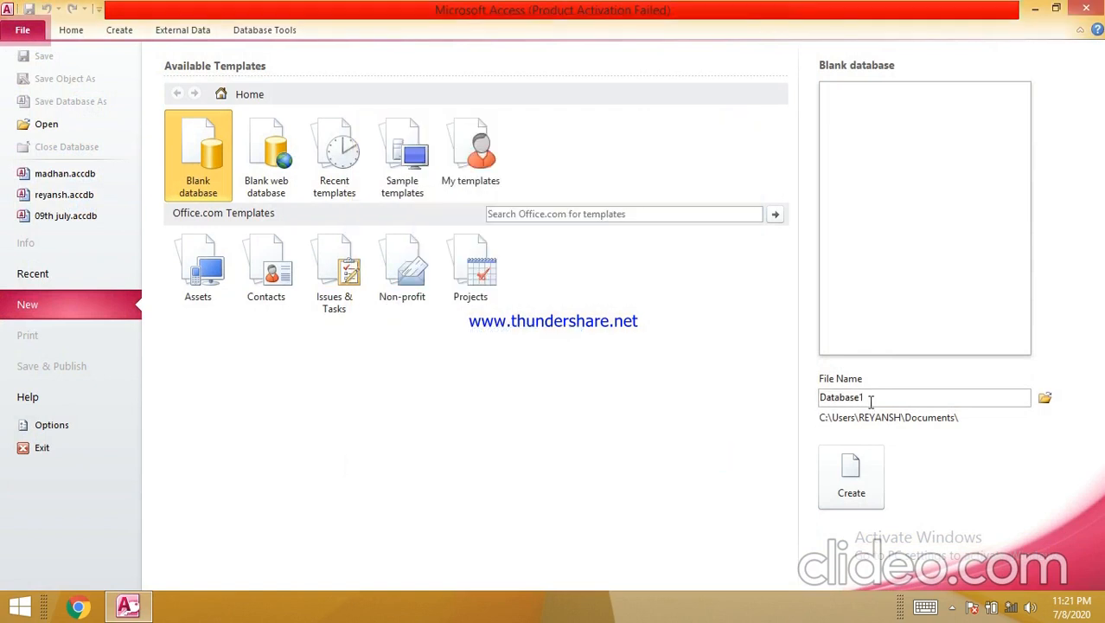
pyautogui.doubleClick(871, 401)
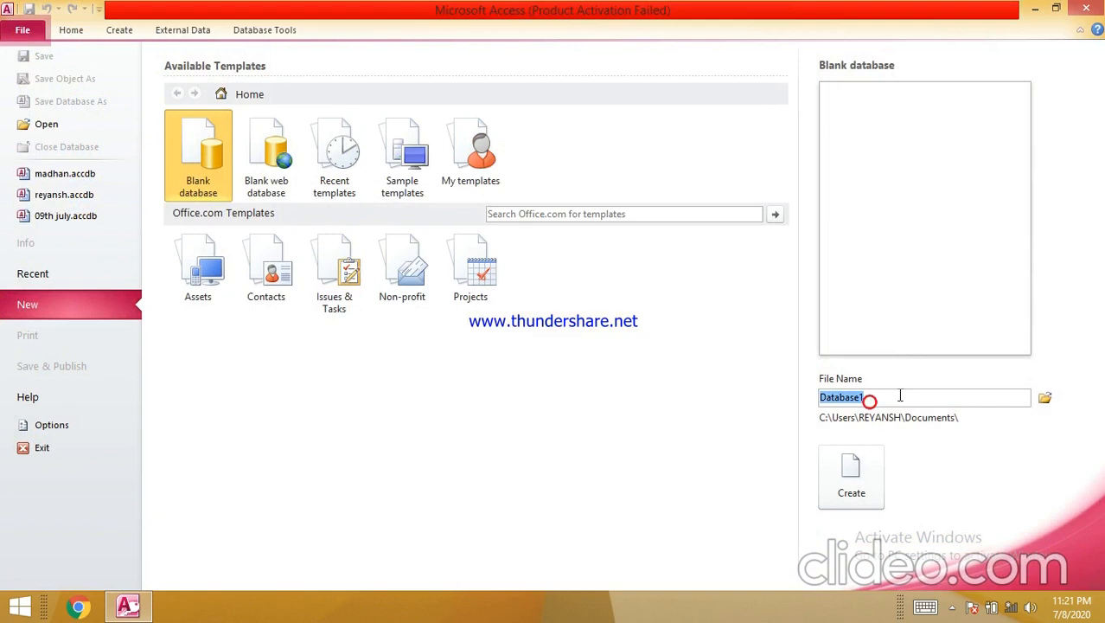
pyautogui.write('REYAN')
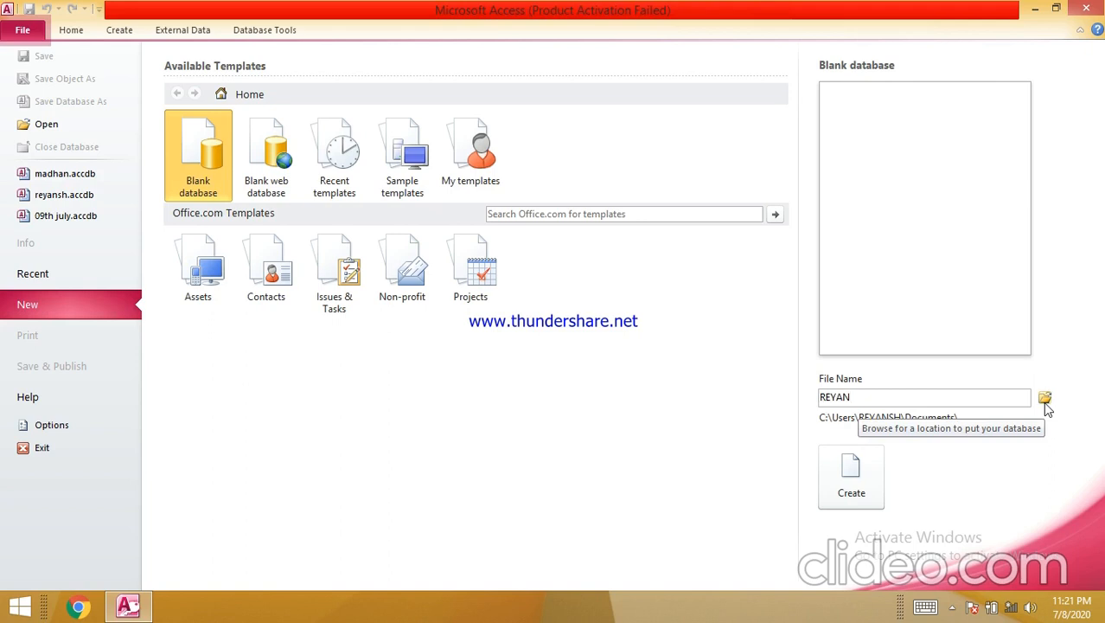
pyautogui.click(1045, 400)
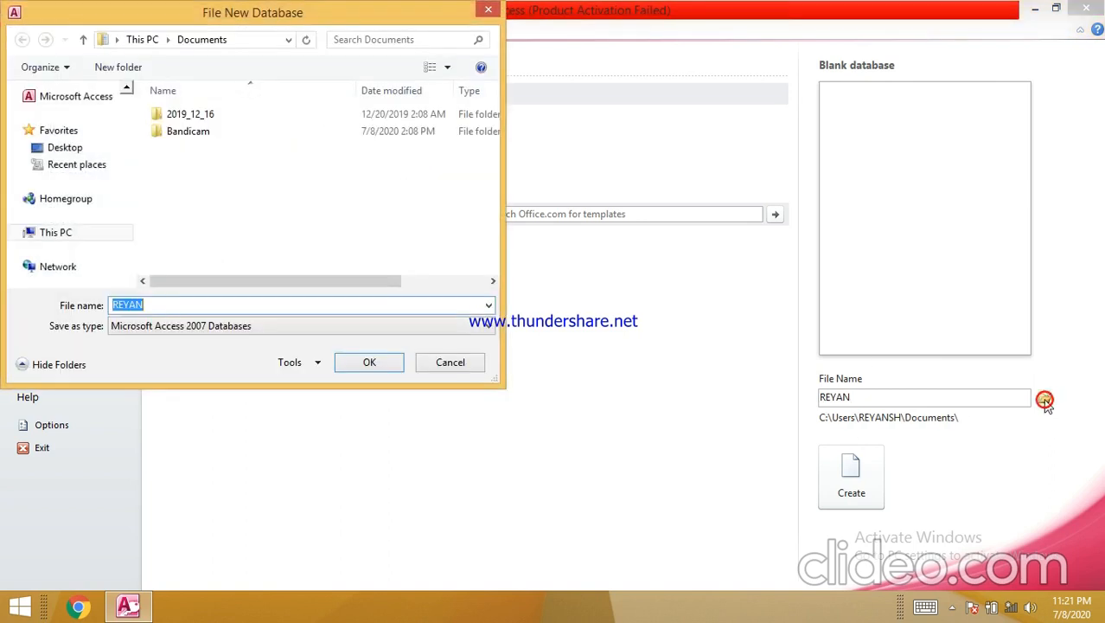
# - Choose the Desktop as the save folder in the File New Database dialog
pyautogui.moveTo(126, 185); pyautogui.dragTo(112, 140)
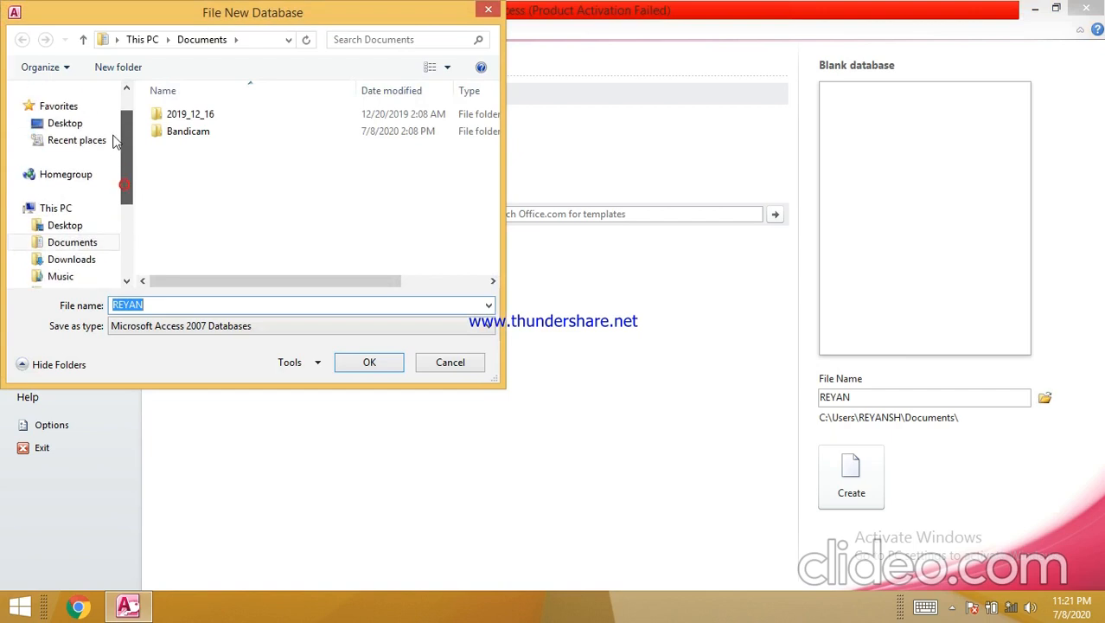
pyautogui.click(68, 124)
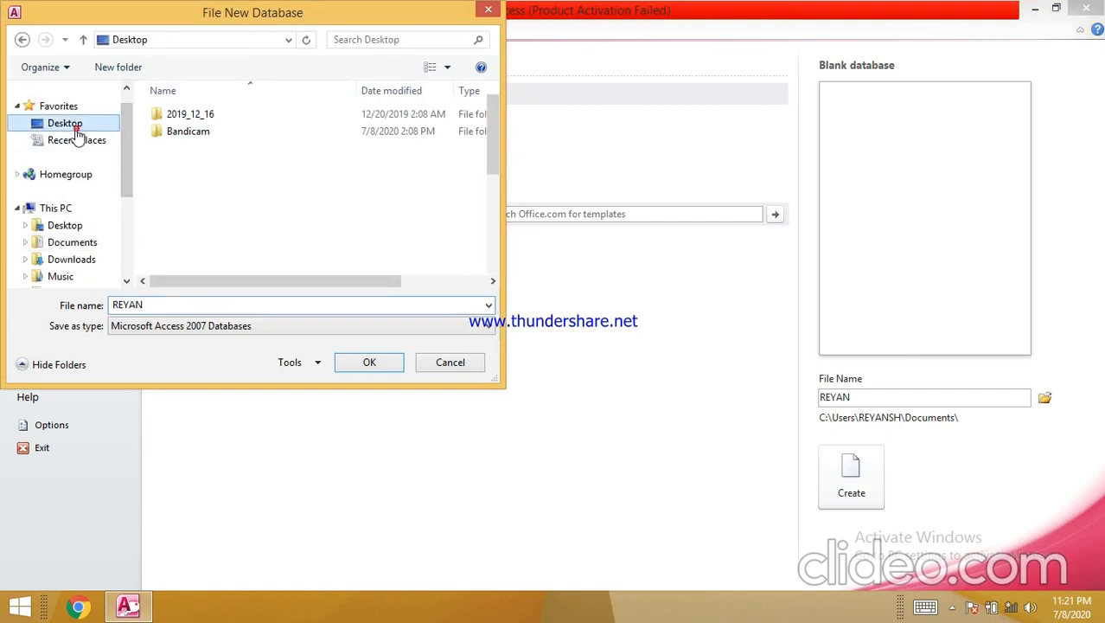
pyautogui.click(385, 363)
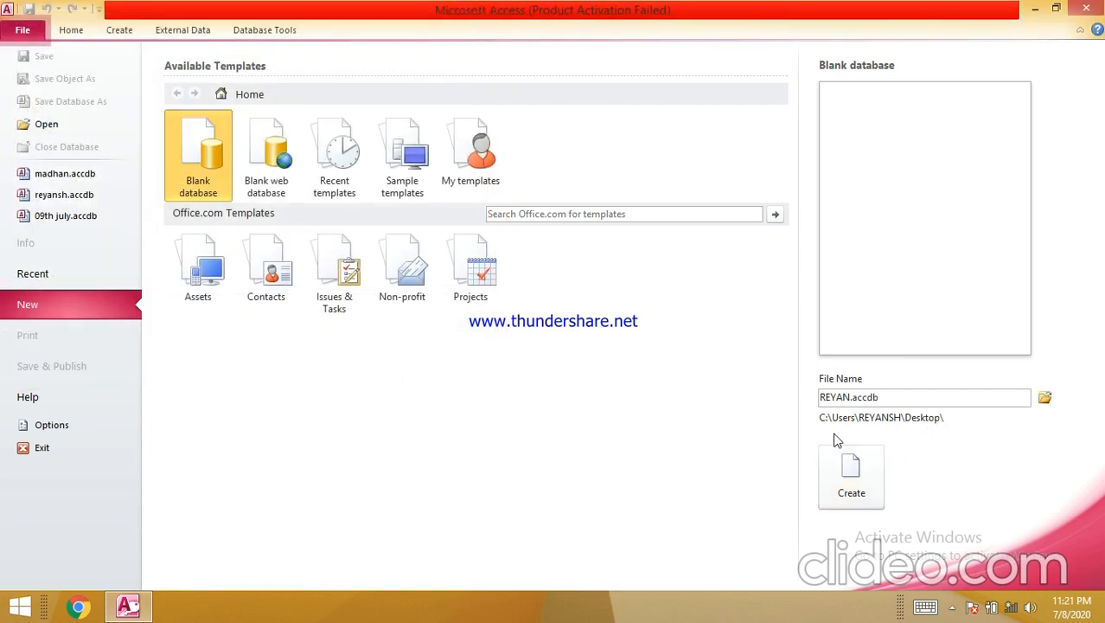
# - Create the blank REYAN.accdb database, then minimize the Access window
pyautogui.doubleClick(855, 397)
pyautogui.moveTo(852, 397); pyautogui.dragTo(884, 397)
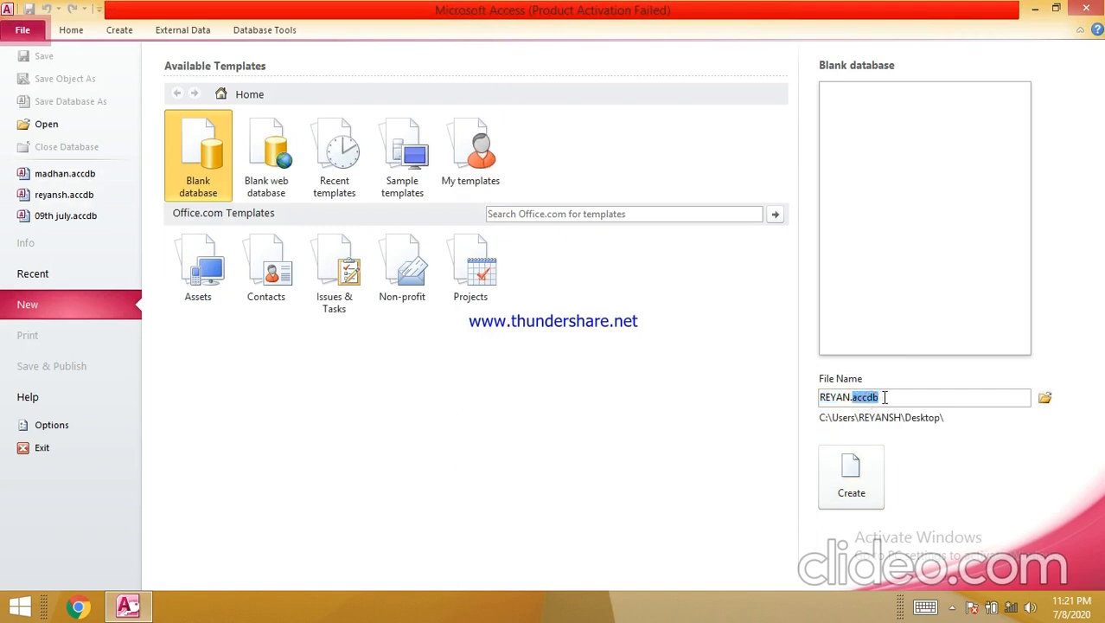
pyautogui.click(846, 482)
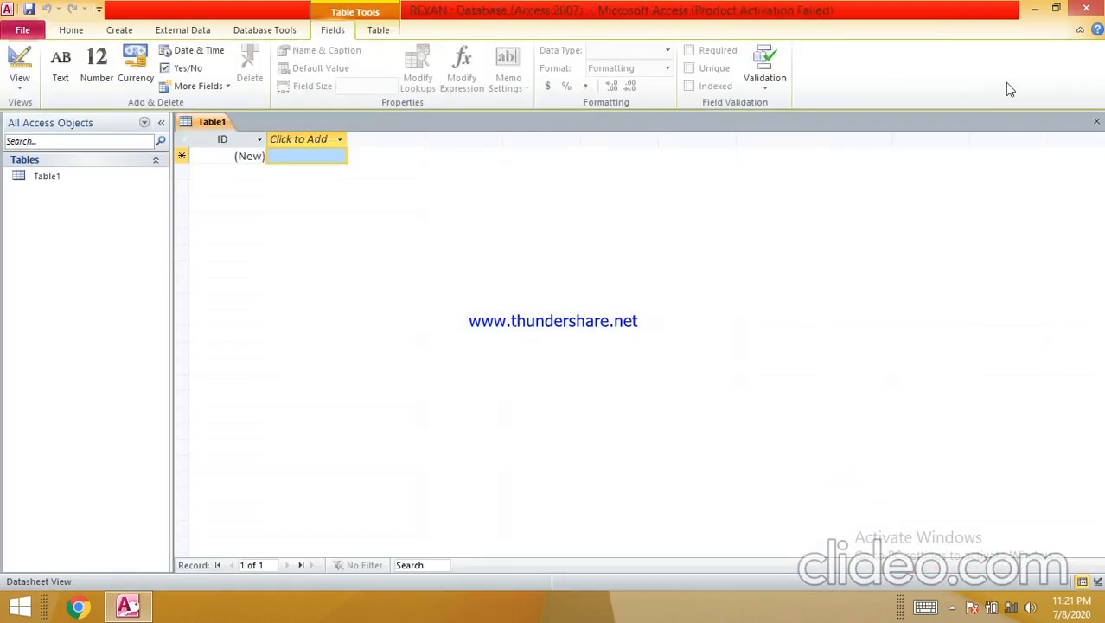
pyautogui.click(1031, 9)
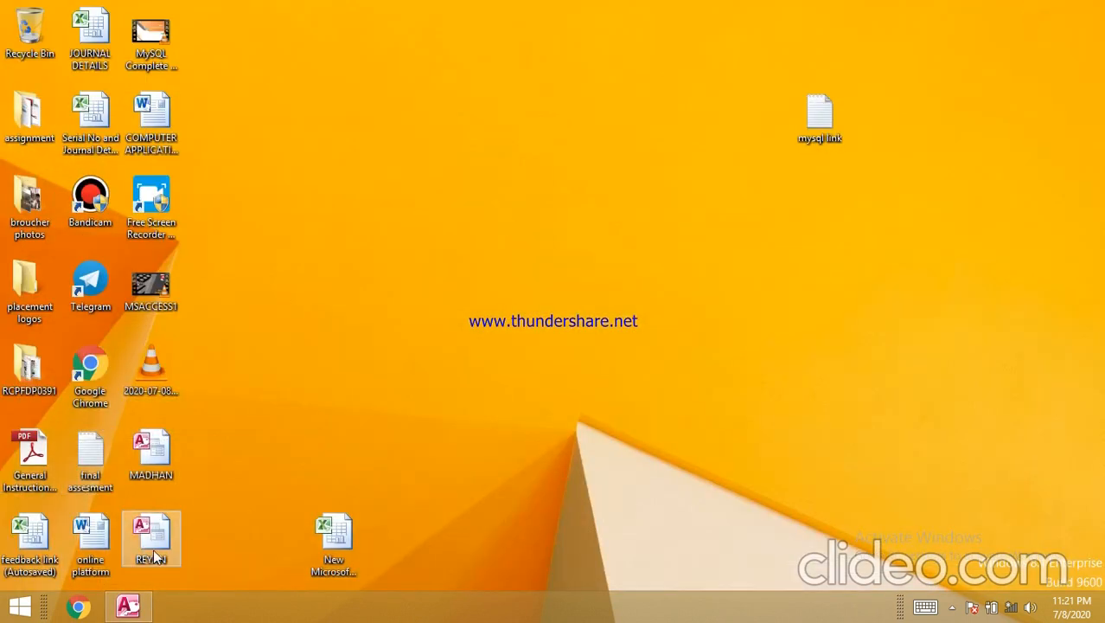
# - Select the REYAN database icon on the desktop, then restore the Access window
pyautogui.click(152, 550)
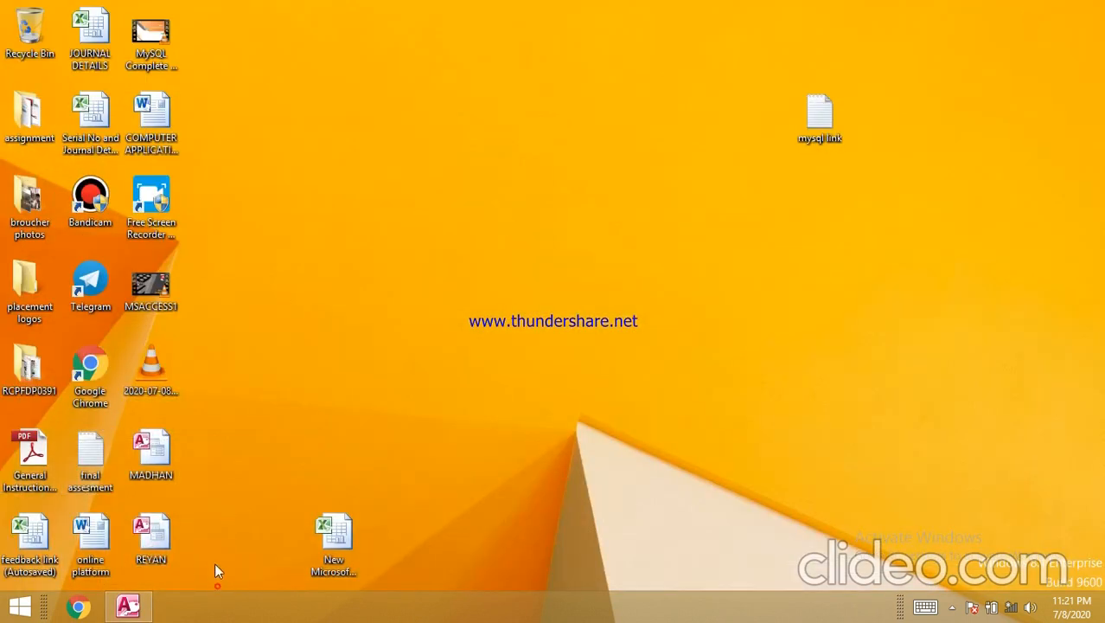
pyautogui.moveTo(131, 496); pyautogui.dragTo(256, 593)
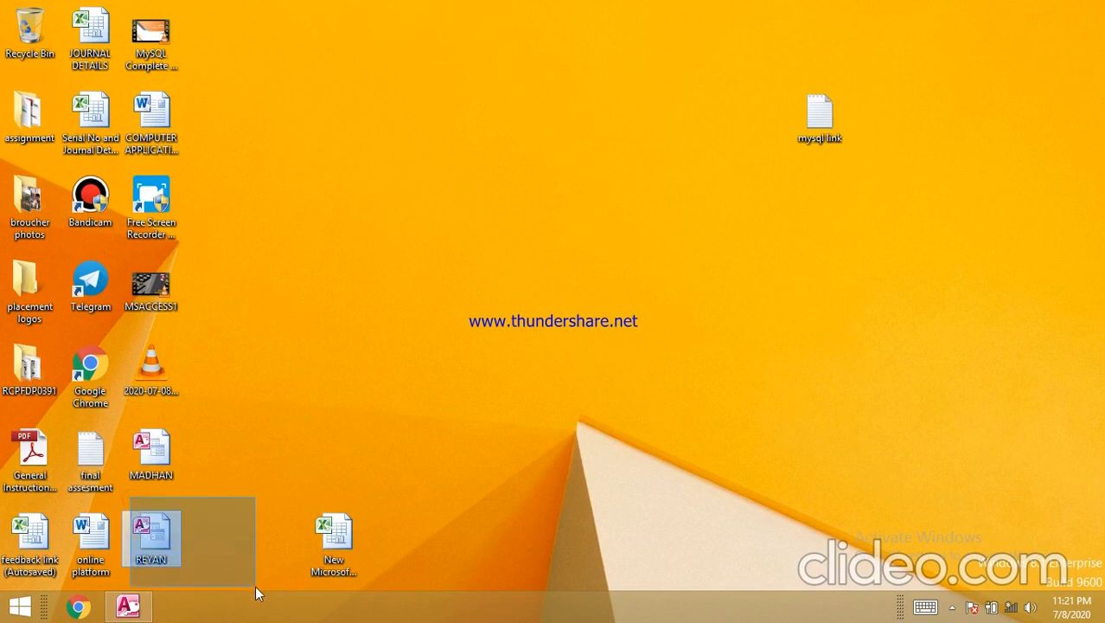
pyautogui.click(128, 606)
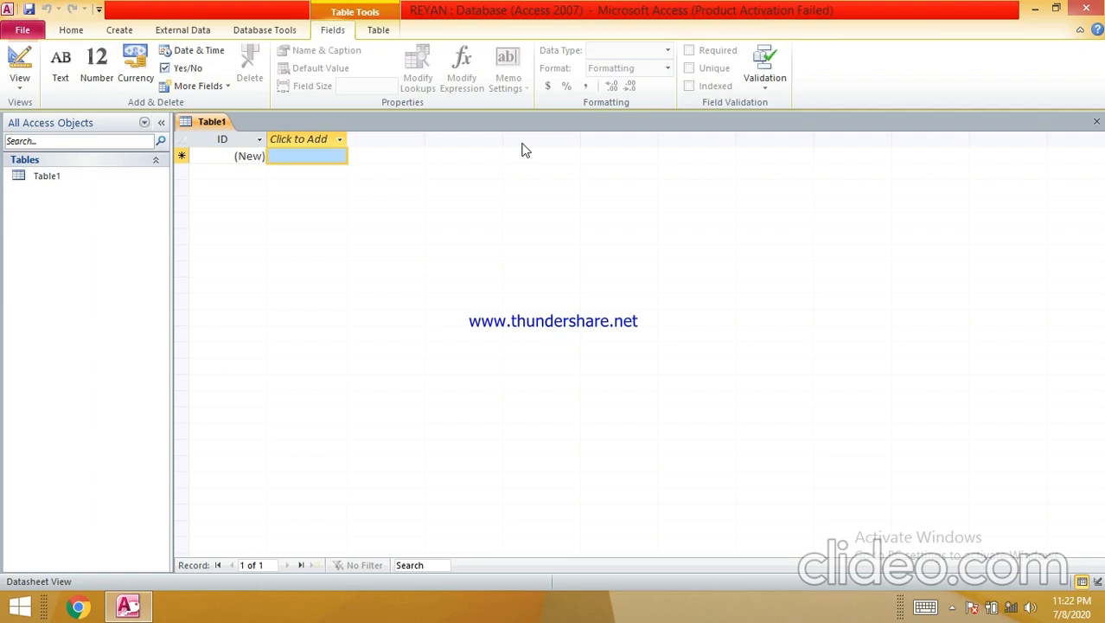
# - Add a NAME field after ID, accepting the reserved-word warning
pyautogui.click(285, 142)
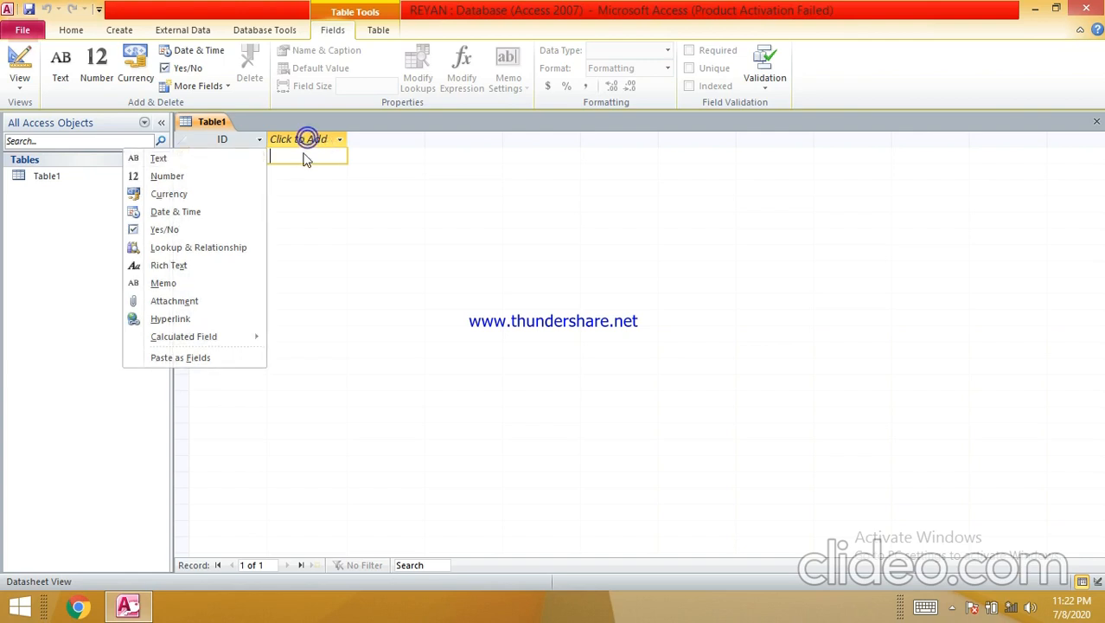
pyautogui.doubleClick(307, 139)
pyautogui.write('Add')
pyautogui.press('BackSpace')
pyautogui.press('BackSpace')
pyautogui.press('BackSpace')
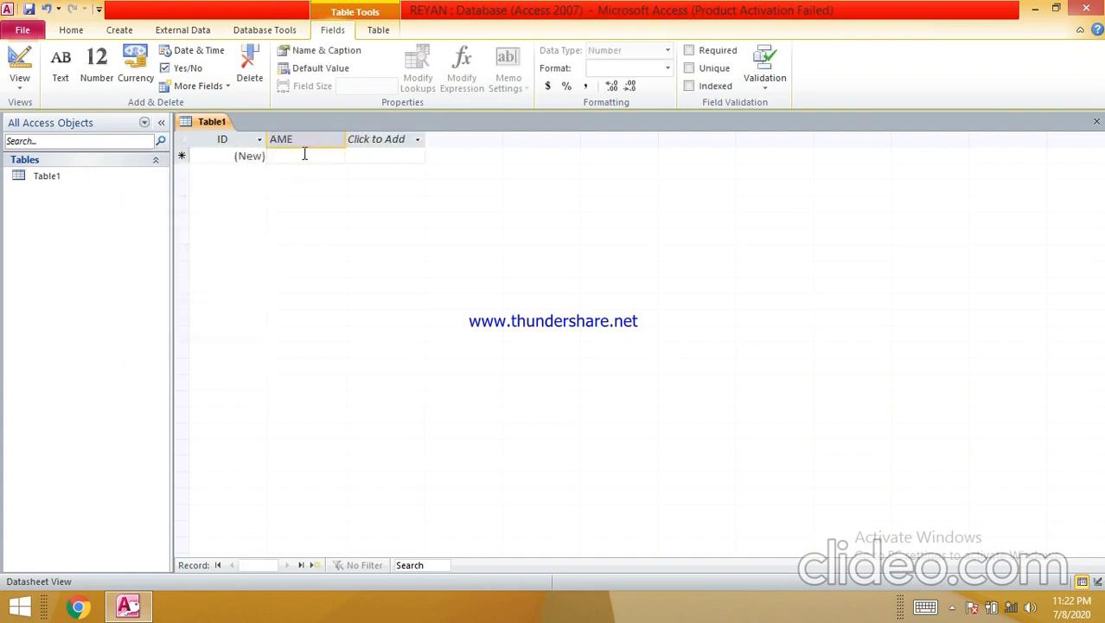
pyautogui.write('NAME')
pyautogui.press('Return')
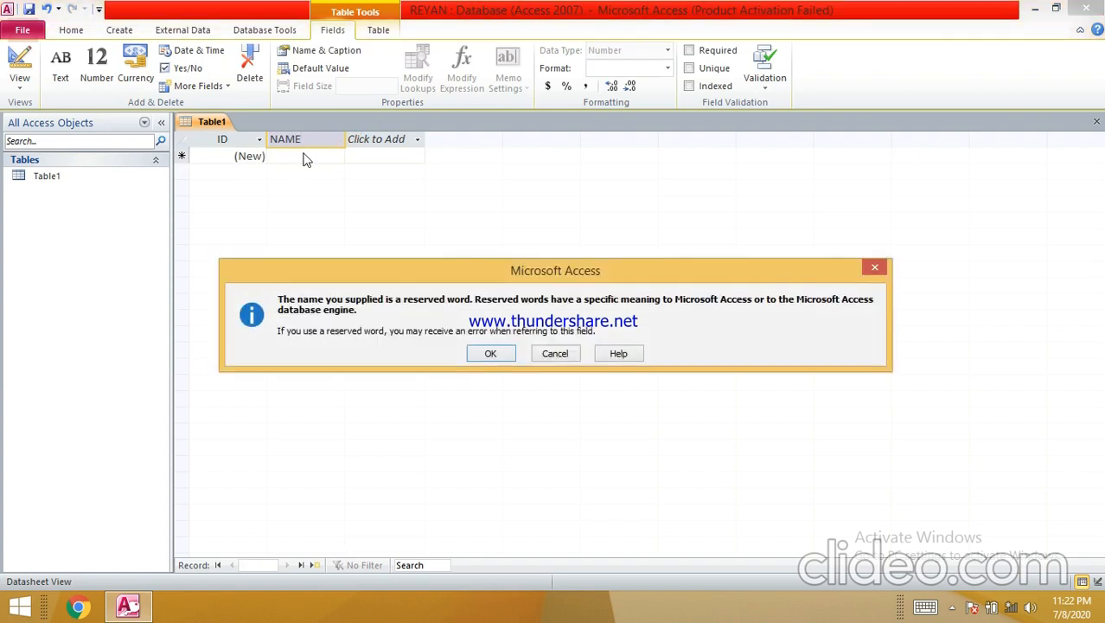
pyautogui.click(486, 360)
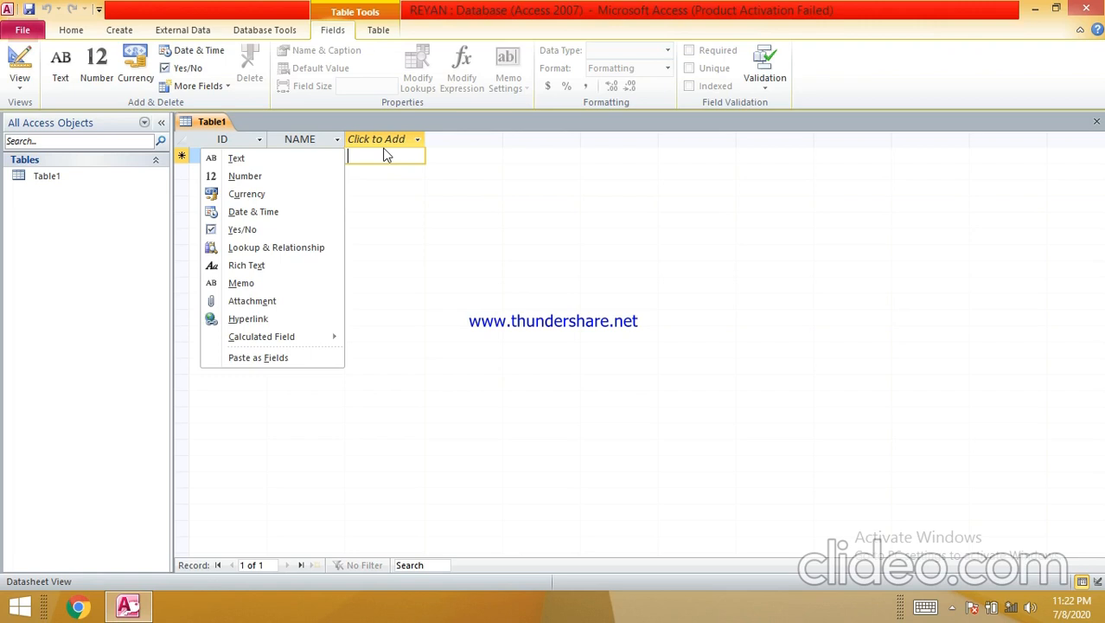
# - Add ADDRESS and MOBILE NUMBER fields after NAME
pyautogui.write('dD')
pyautogui.write('ADDRESS')
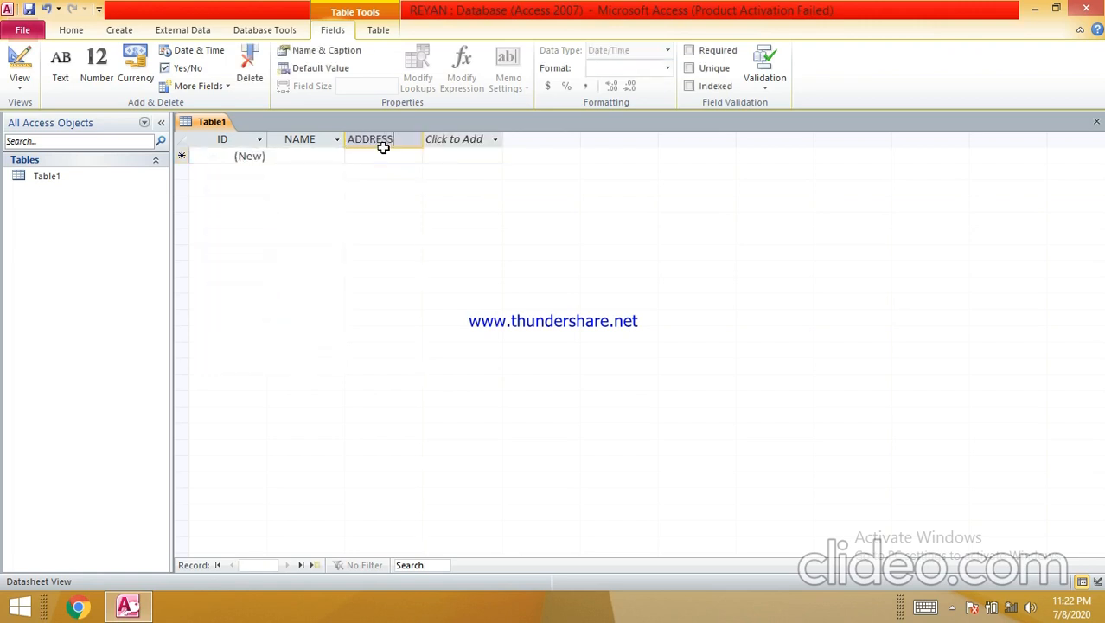
pyautogui.click(459, 141)
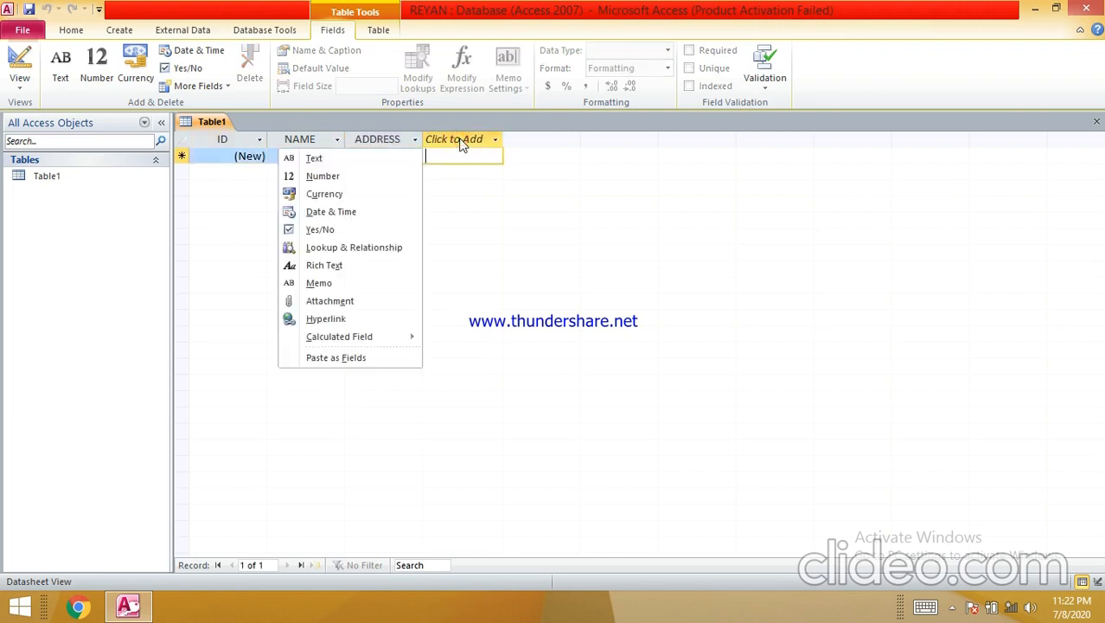
pyautogui.write('mOBIL')
pyautogui.press('BackSpace')
pyautogui.press('BackSpace')
pyautogui.write('MOB')
pyautogui.write('ILE NUMBER')
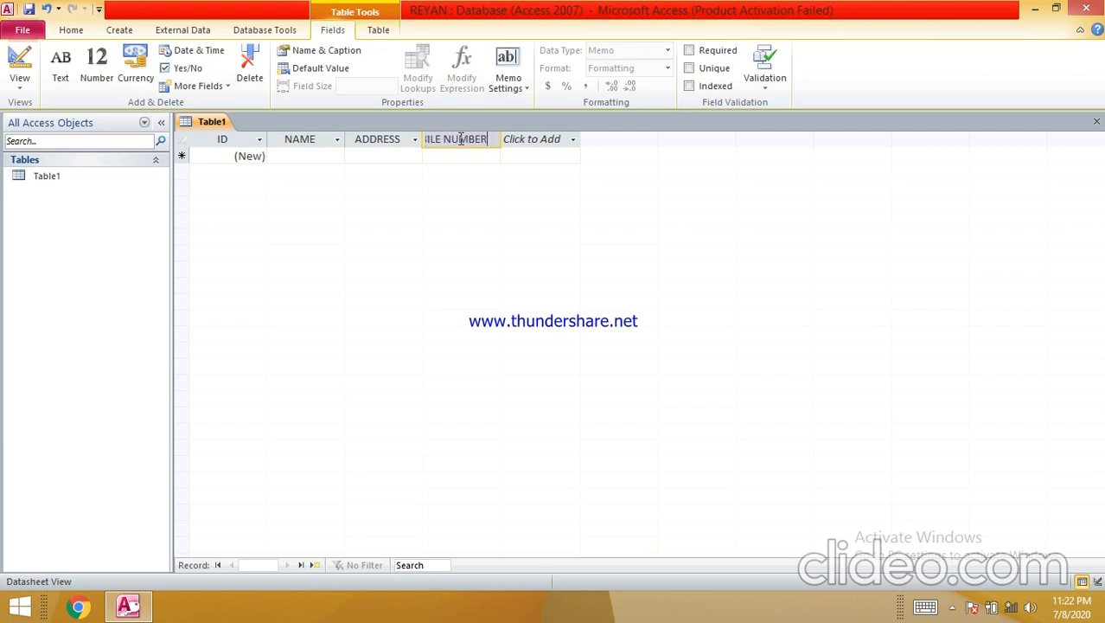
# - Add a new column, abandoning the calculated field, and enter Course in record 1
pyautogui.click(544, 141)
pyautogui.moveTo(417, 336)
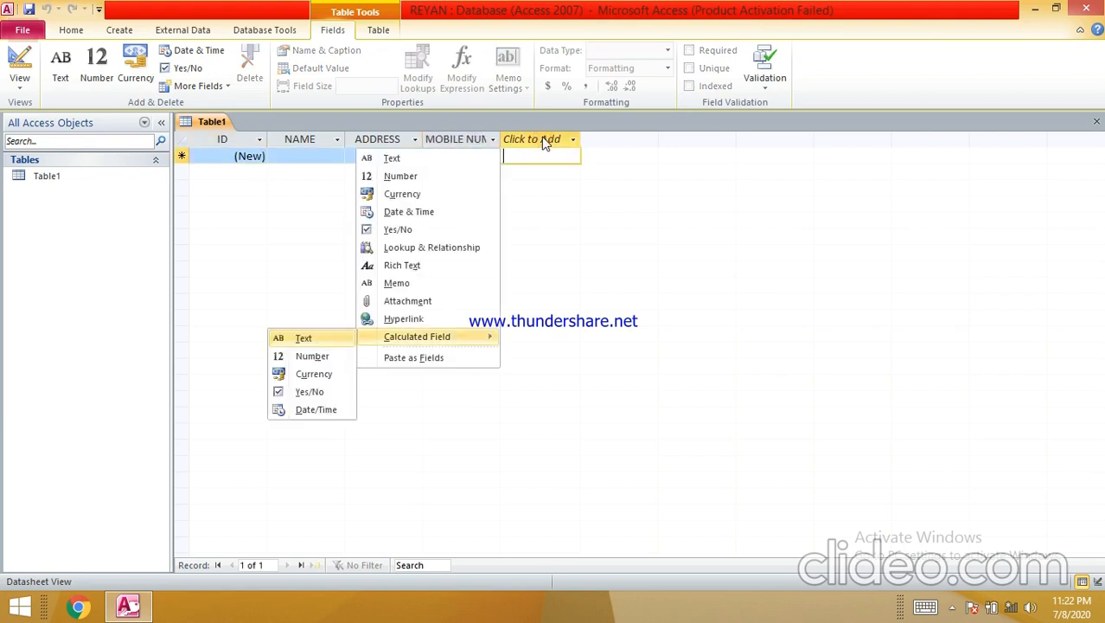
pyautogui.click(298, 337)
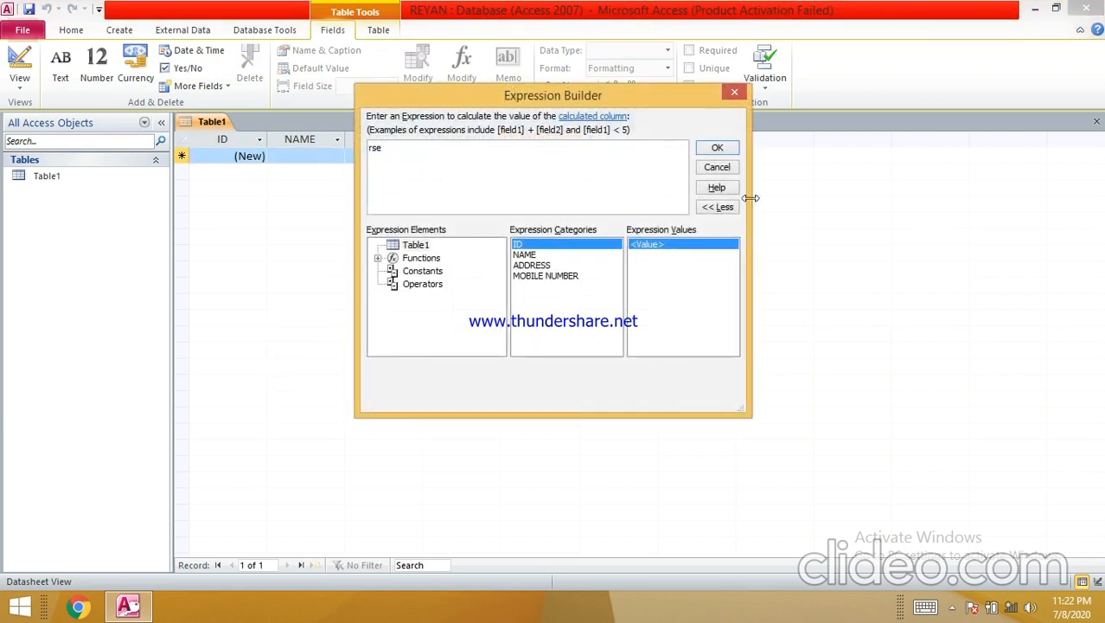
pyautogui.click(717, 165)
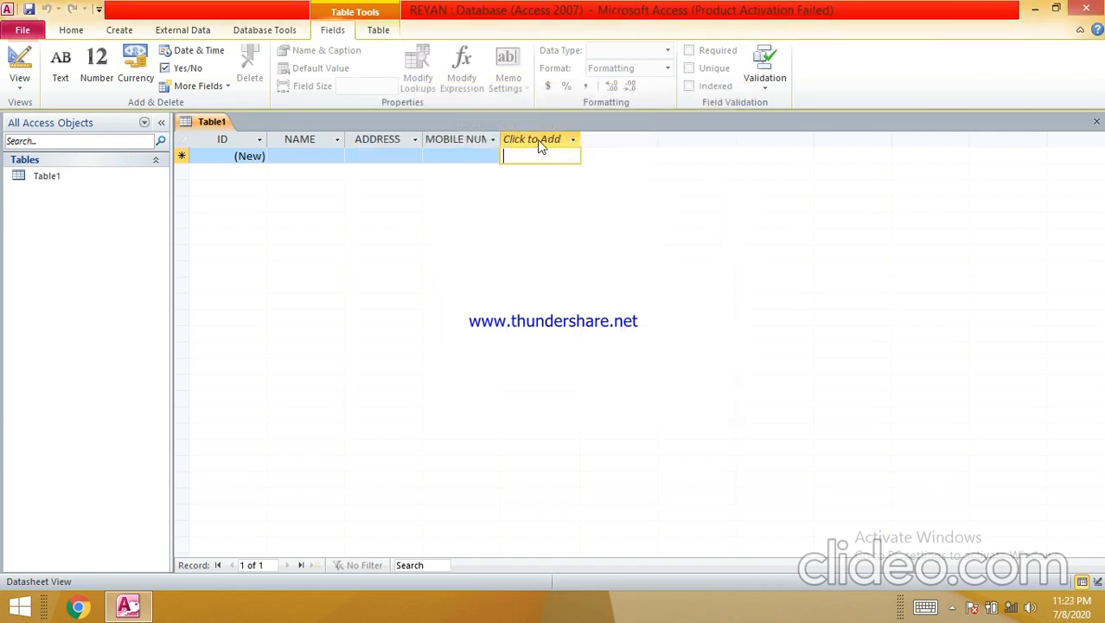
pyautogui.write('Course')
pyautogui.click(671, 232)
pyautogui.click(481, 159)
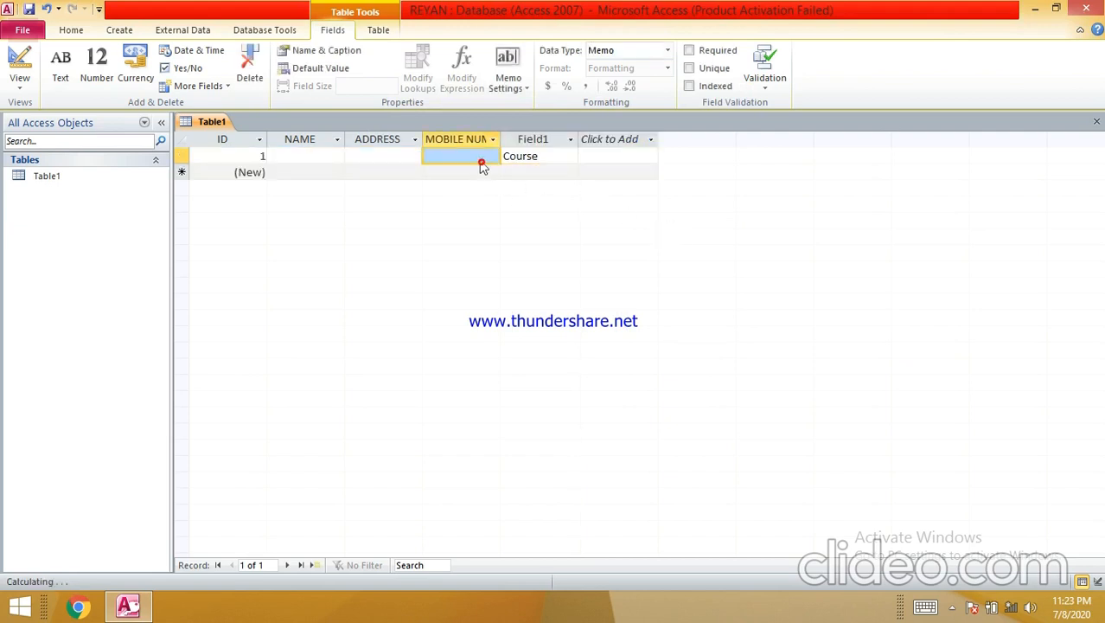
# - Rename the Field1 column to Course Prefrence
pyautogui.click(540, 140)
pyautogui.rightClick(542, 141)
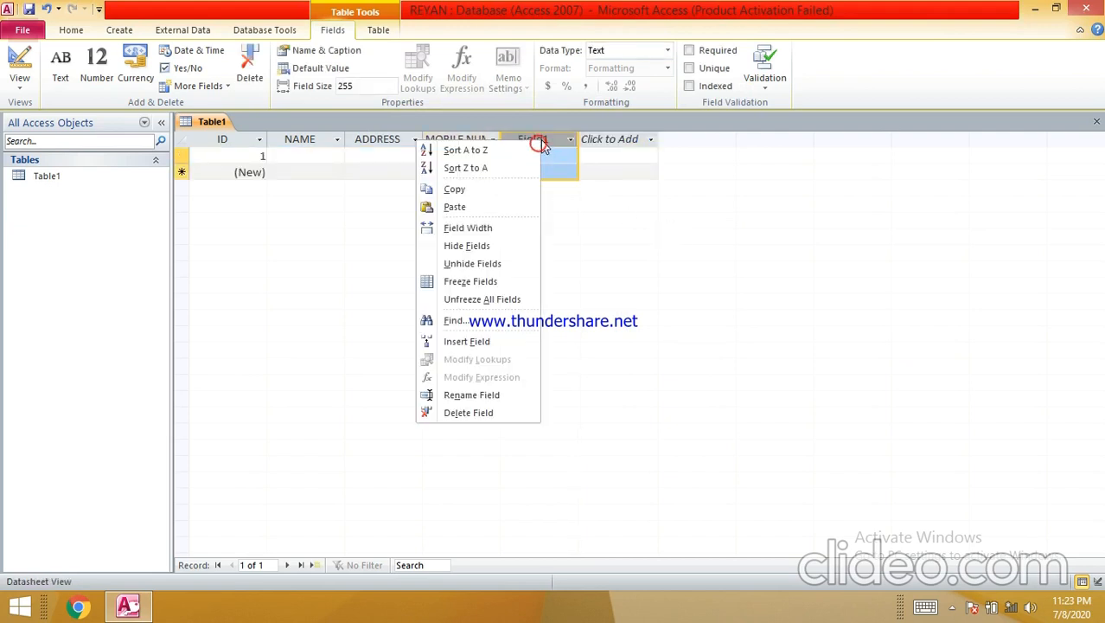
pyautogui.click(495, 393)
pyautogui.write('Co')
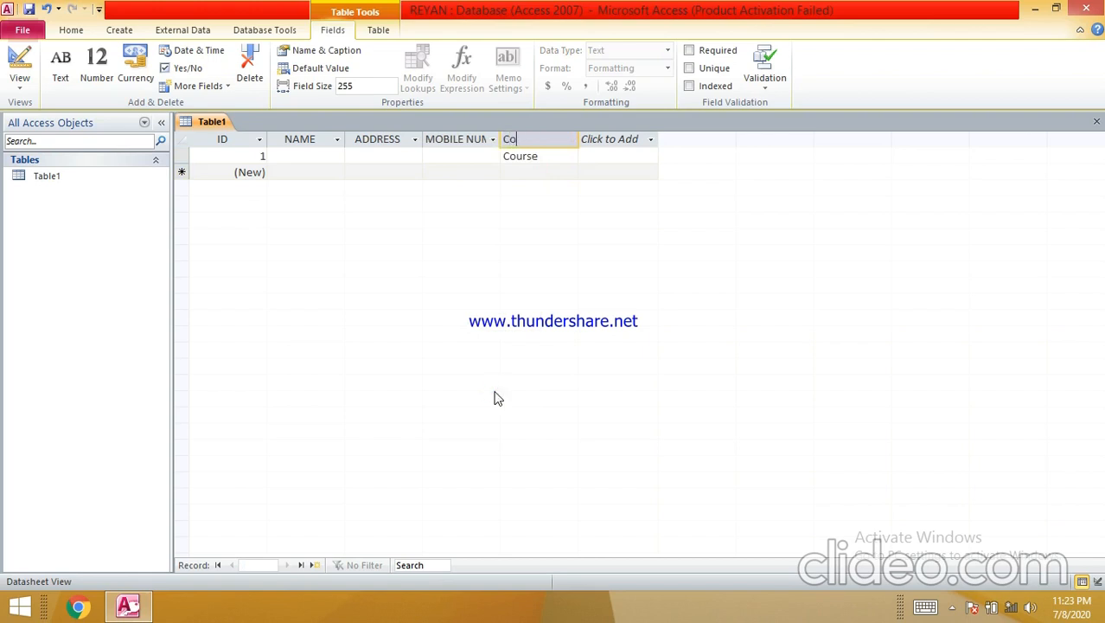
pyautogui.write('urse Prefrence')
pyautogui.press('Return')
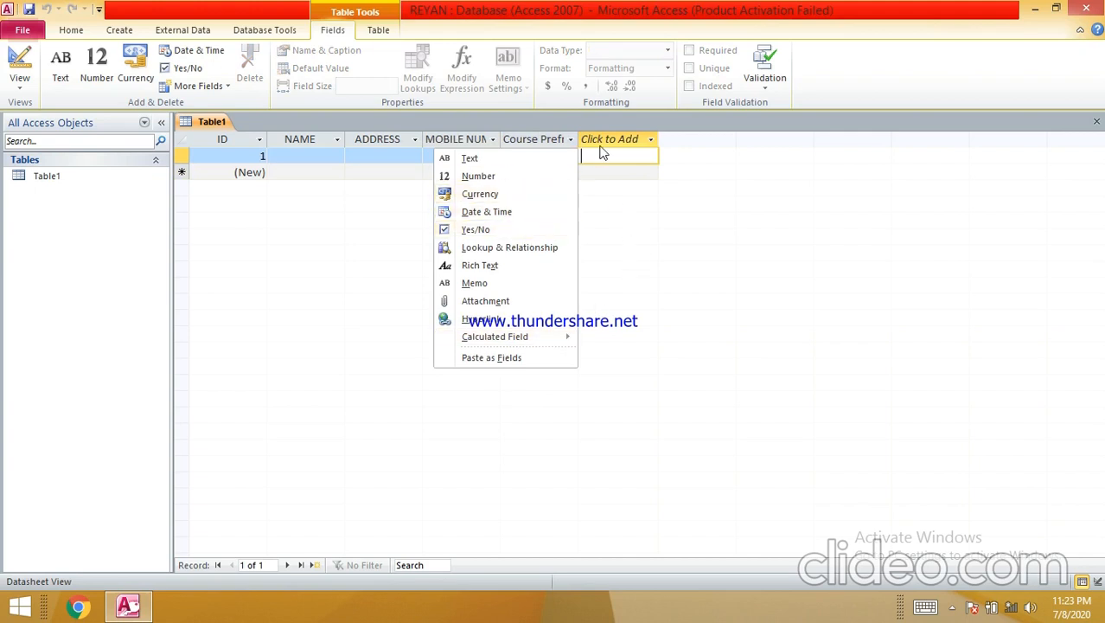
# - Delete the Course value from record 1's course preference cell
pyautogui.click(629, 220)
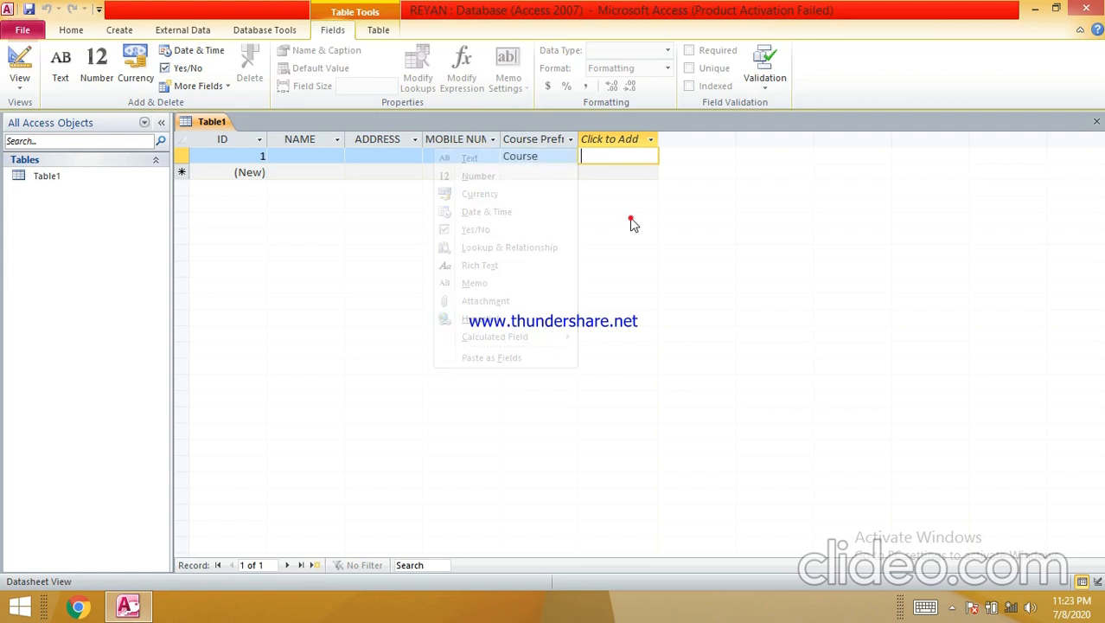
pyautogui.click(548, 155)
pyautogui.press('BackSpace')
pyautogui.press('BackSpace')
pyautogui.press('BackSpace')
pyautogui.press('BackSpace')
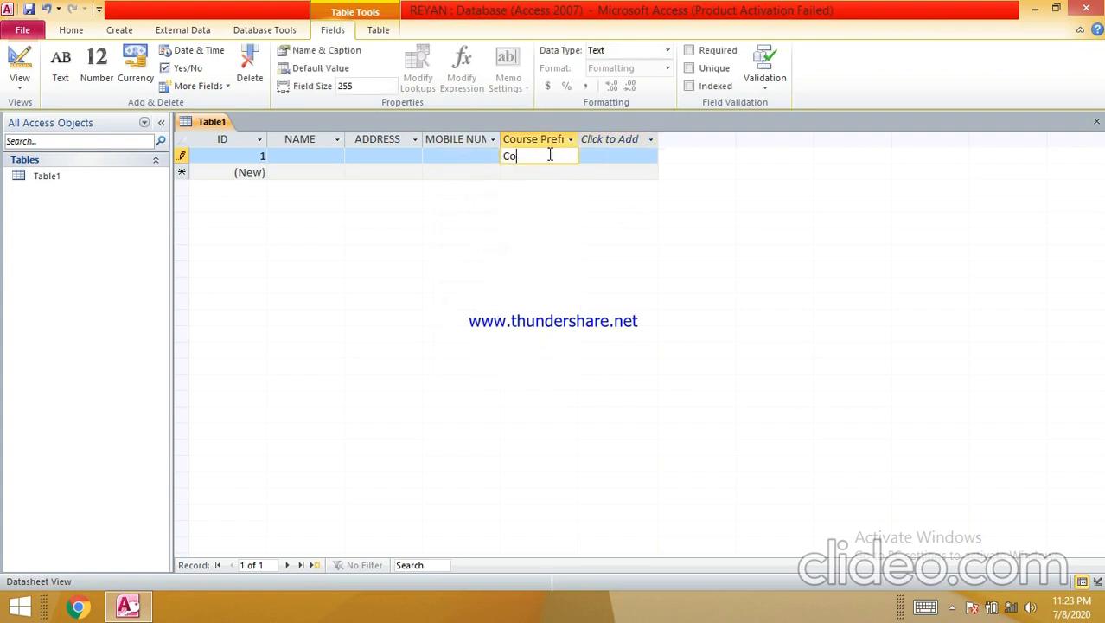
pyautogui.press('Tab')
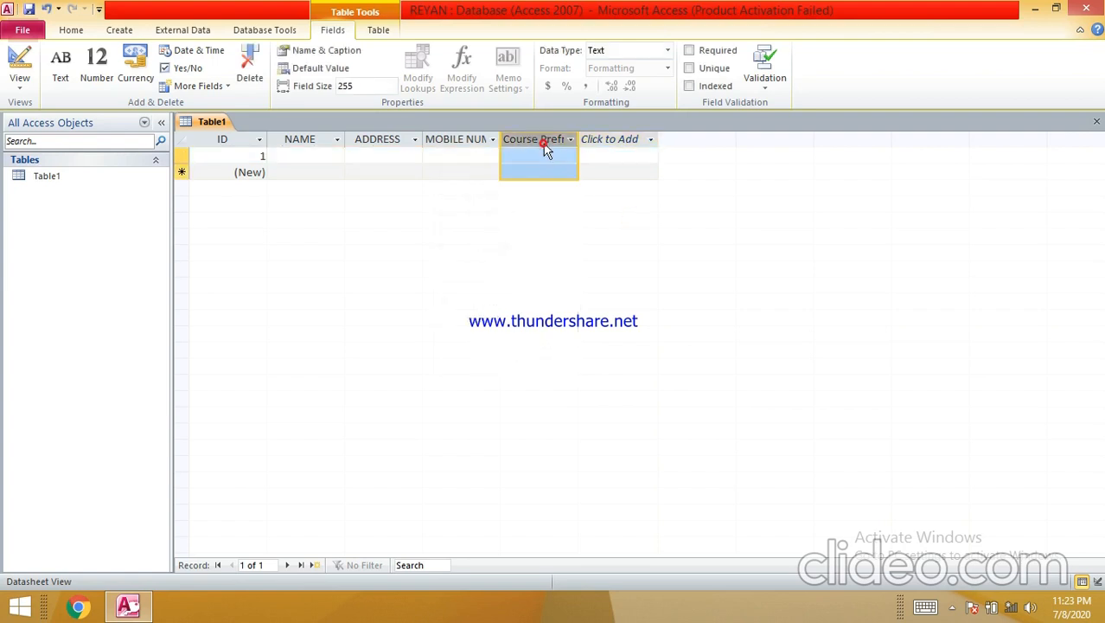
# - Create a Field1 column by entering 'STATUS of admission' in record 1, keeping the record
pyautogui.click(595, 142)
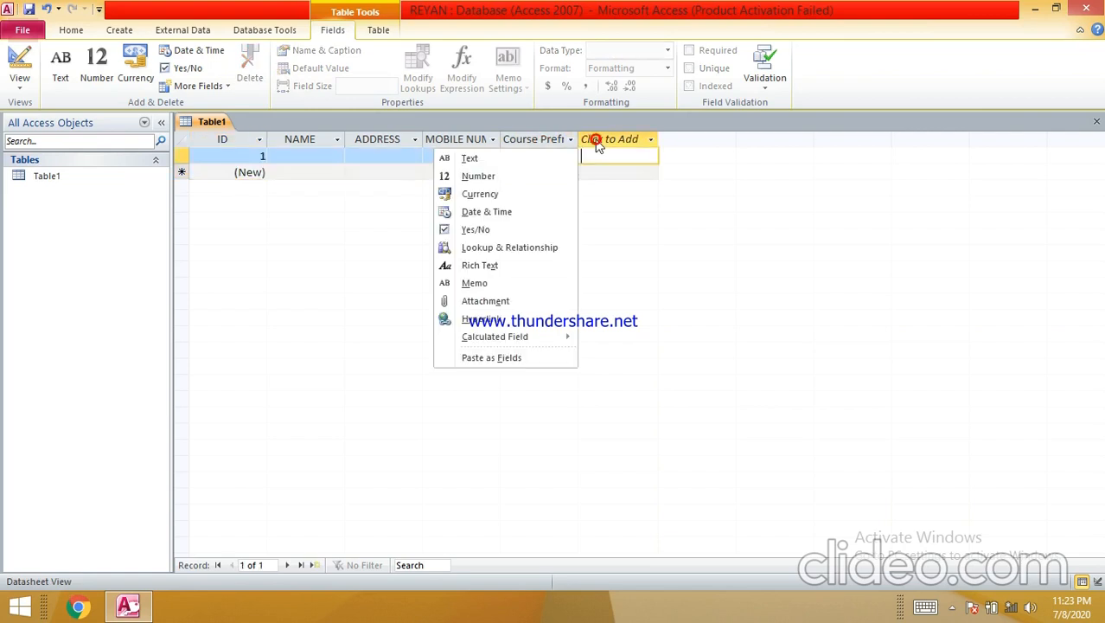
pyautogui.click(595, 156)
pyautogui.write('STATUS')
pyautogui.write(' of admission')
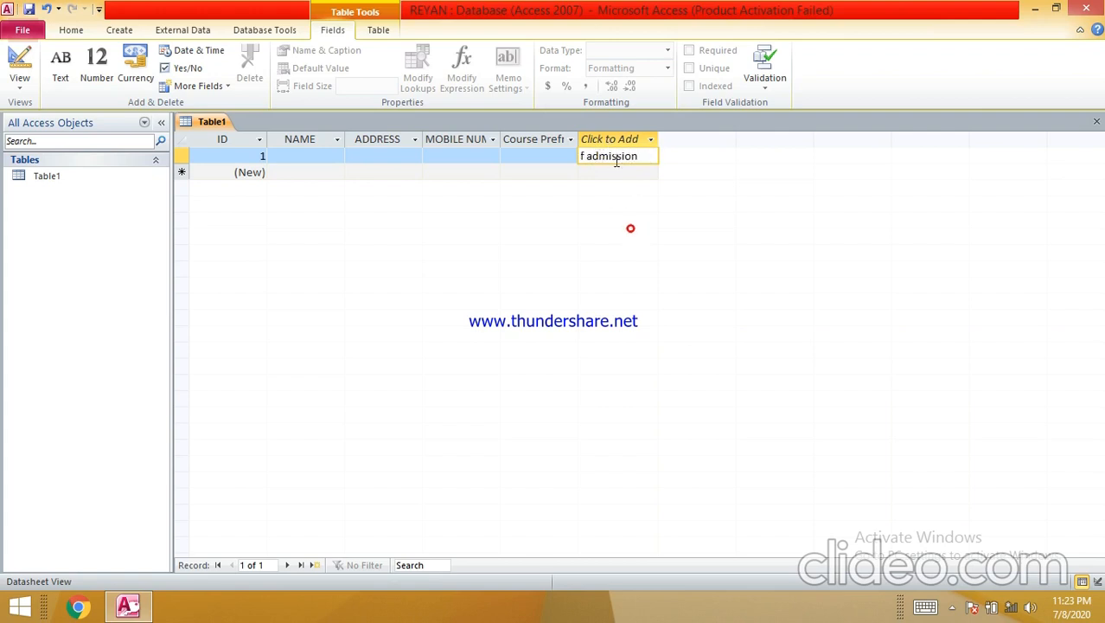
pyautogui.click(545, 171)
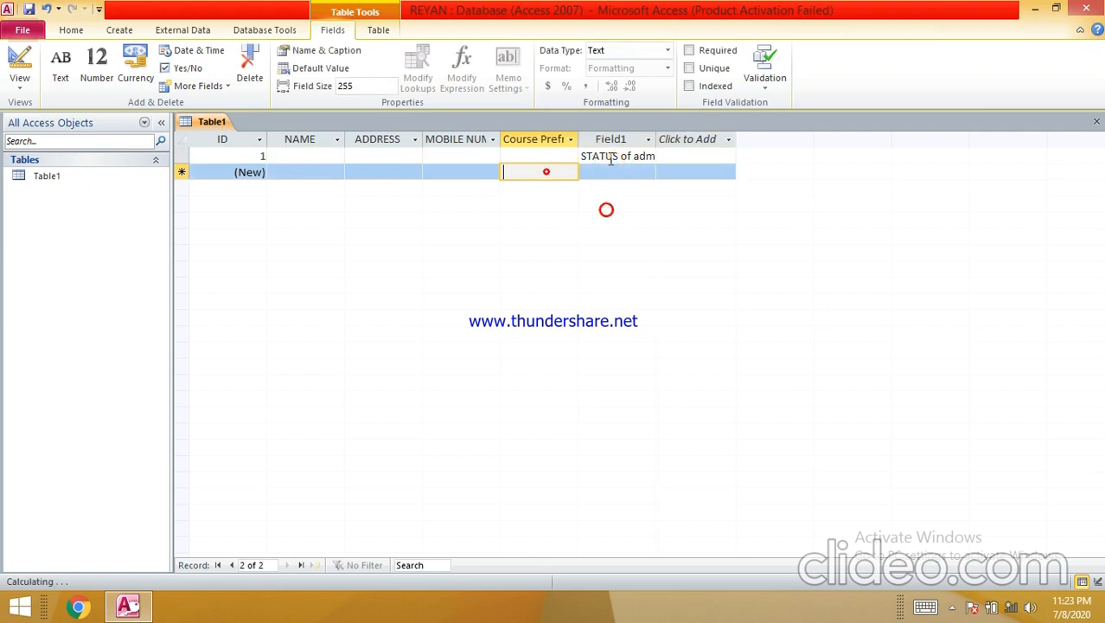
pyautogui.click(611, 154)
pyautogui.hotkey('ctrl', 'z')
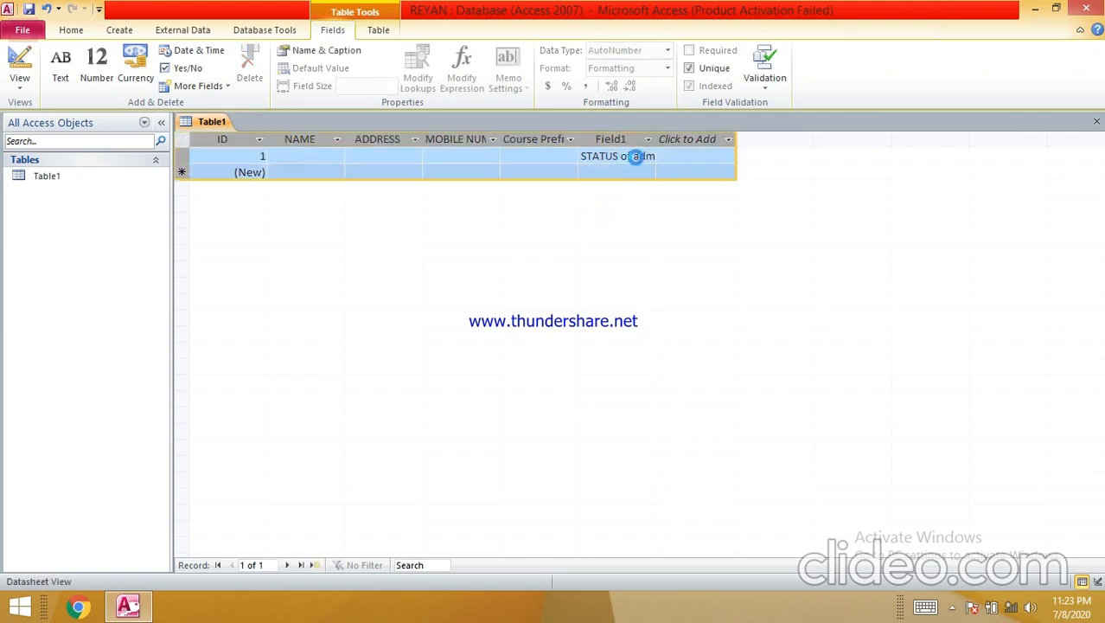
pyautogui.click(592, 356)
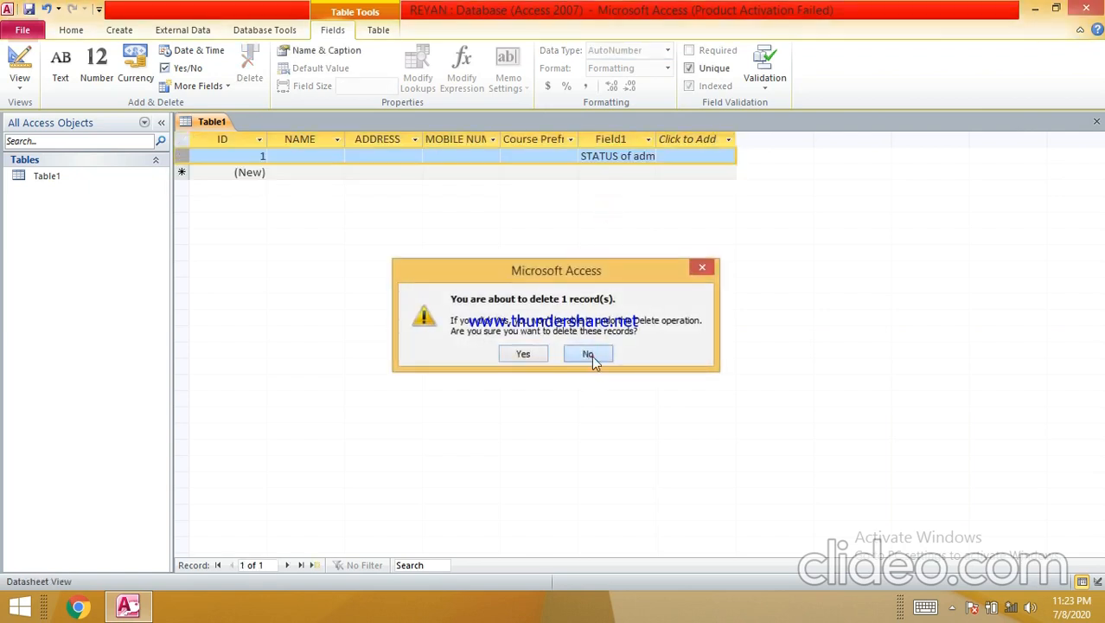
# - Clear the Field1 cell and rename the Field1 column to STATUS
pyautogui.click(611, 156)
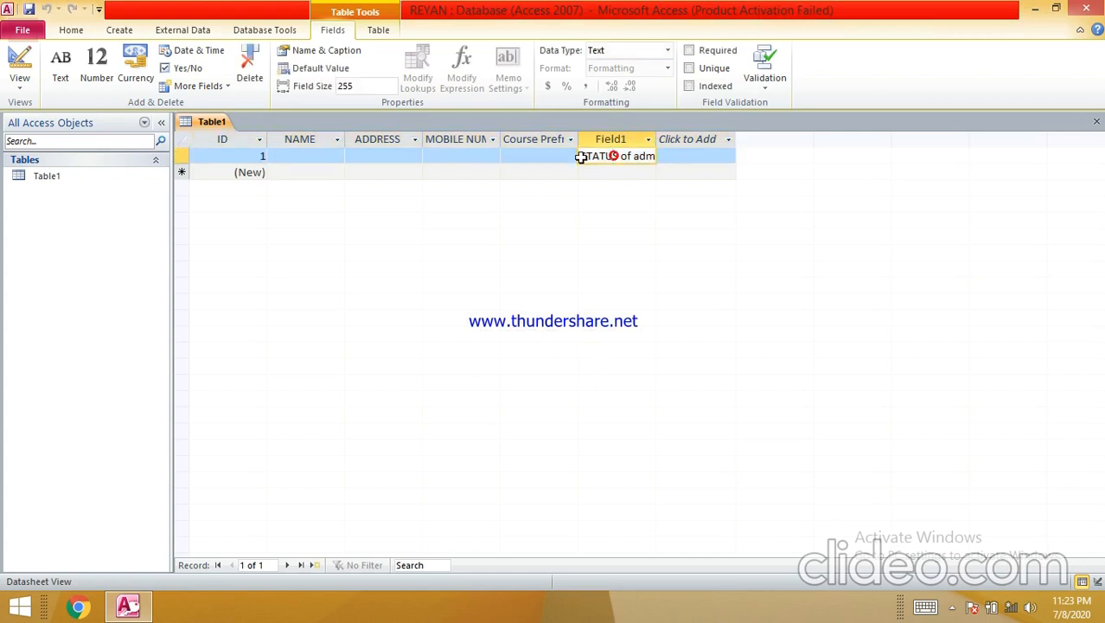
pyautogui.moveTo(581, 158); pyautogui.dragTo(662, 163)
pyautogui.press('BackSpace')
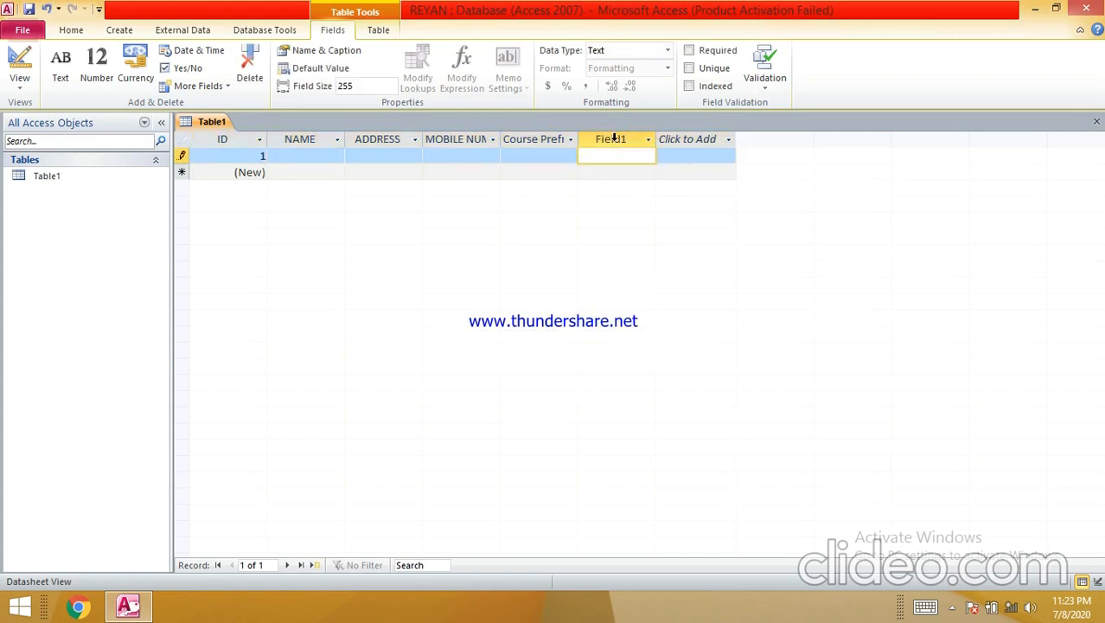
pyautogui.click(612, 140)
pyautogui.rightClick(612, 138)
pyautogui.click(561, 391)
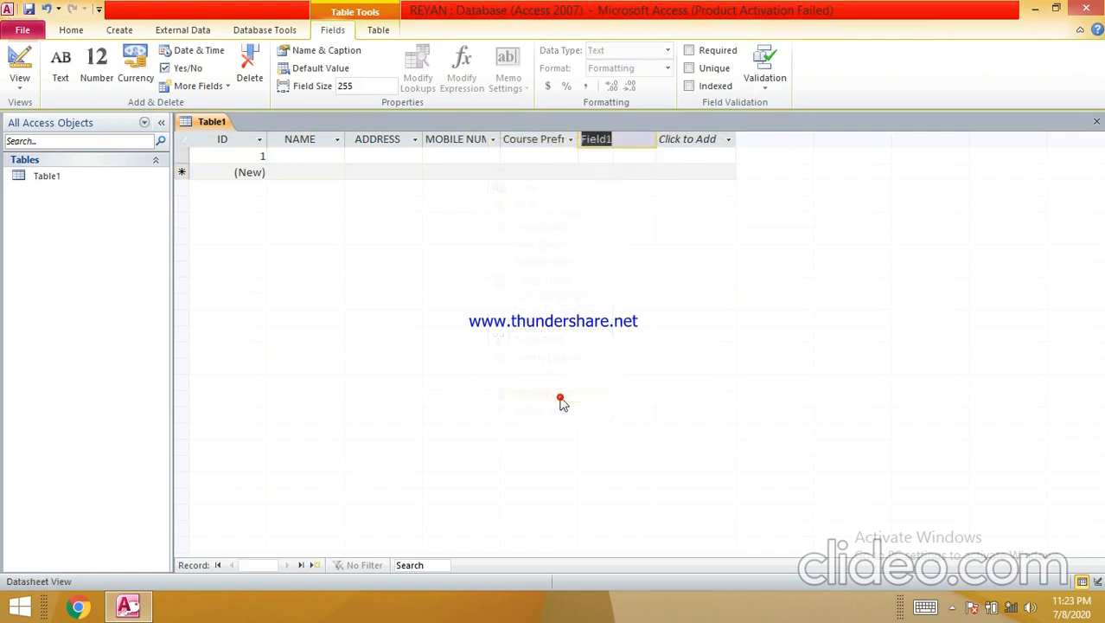
pyautogui.write('admission')
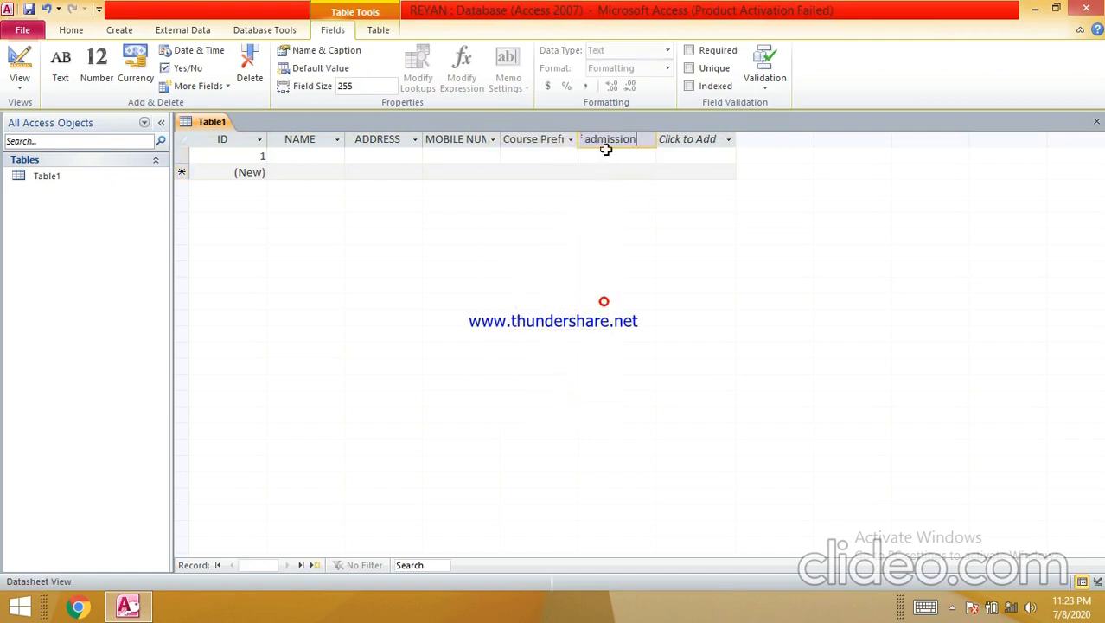
pyautogui.press('BackSpace')
pyautogui.press('BackSpace')
pyautogui.press('BackSpace')
pyautogui.press('BackSpace')
pyautogui.press('BackSpace')
pyautogui.press('BackSpace')
pyautogui.press('BackSpace')
pyautogui.press('BackSpace')
pyautogui.press('BackSpace')
pyautogui.write('STATUS')
# - Widen the MOBILE NUMBER and course preference columns and add a new text field
pyautogui.moveTo(501, 140); pyautogui.dragTo(534, 138)
pyautogui.moveTo(608, 138); pyautogui.dragTo(614, 139)
pyautogui.click(667, 140)
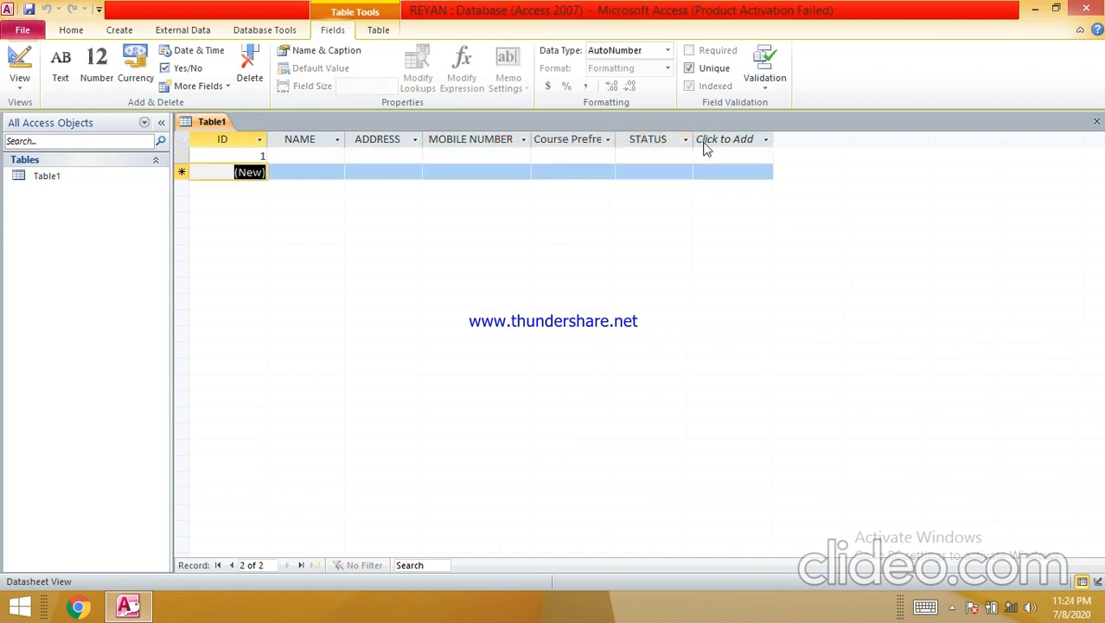
pyautogui.click(706, 142)
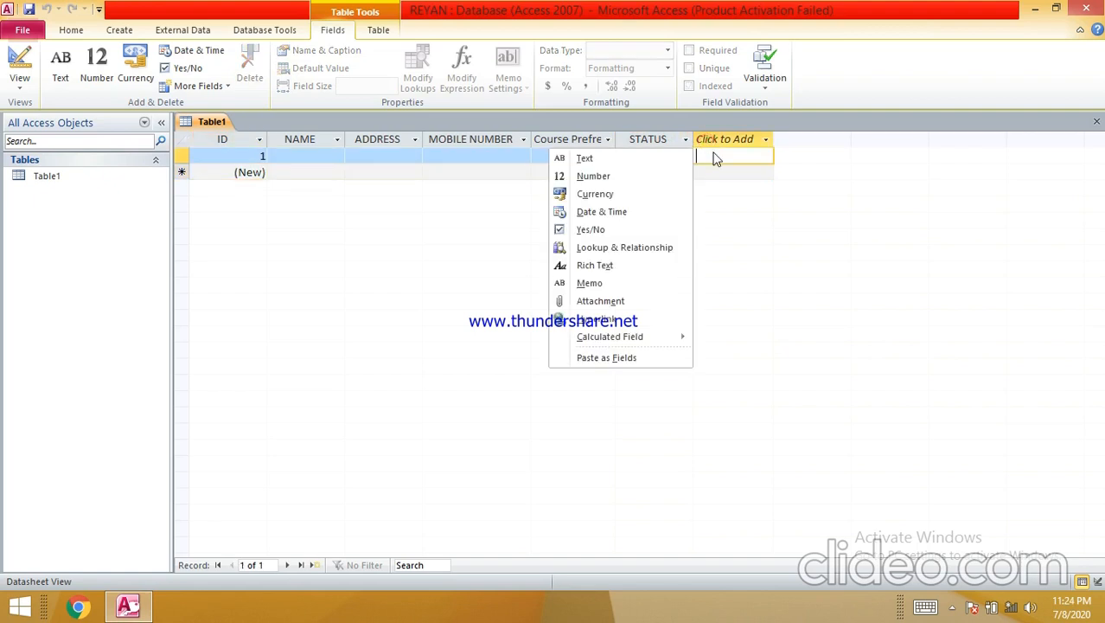
pyautogui.click(714, 156)
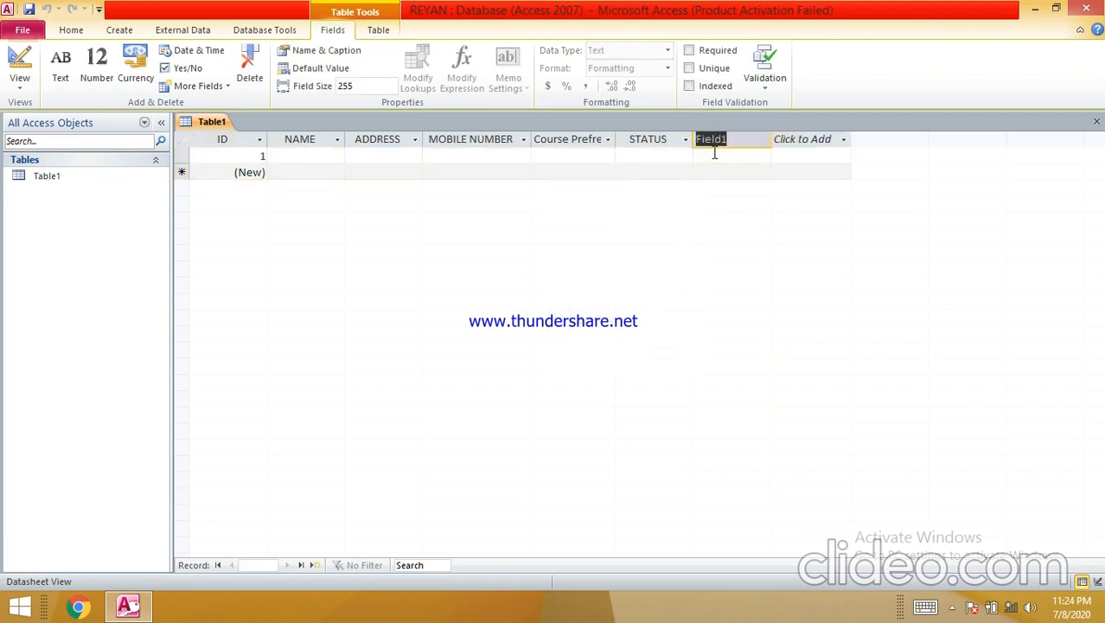
# - Name text fields 10th Mark Sheet and 12th Mark sheet and widen both columns
pyautogui.write('10th Mar')
pyautogui.write('k Sheet')
pyautogui.press('Return')
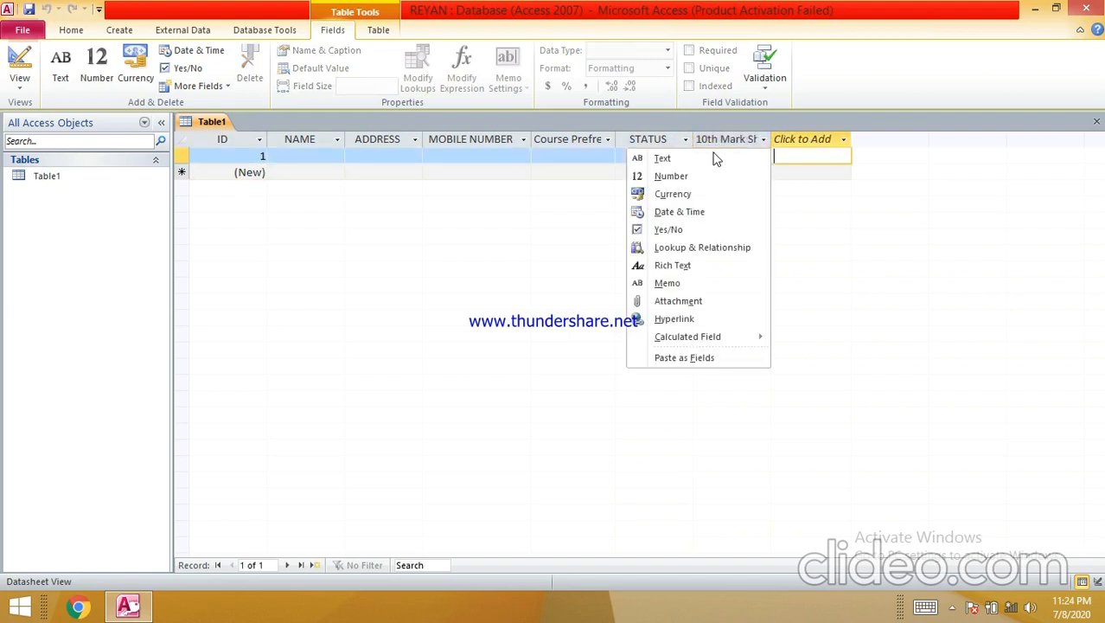
pyautogui.click(714, 158)
pyautogui.write('12th Mar')
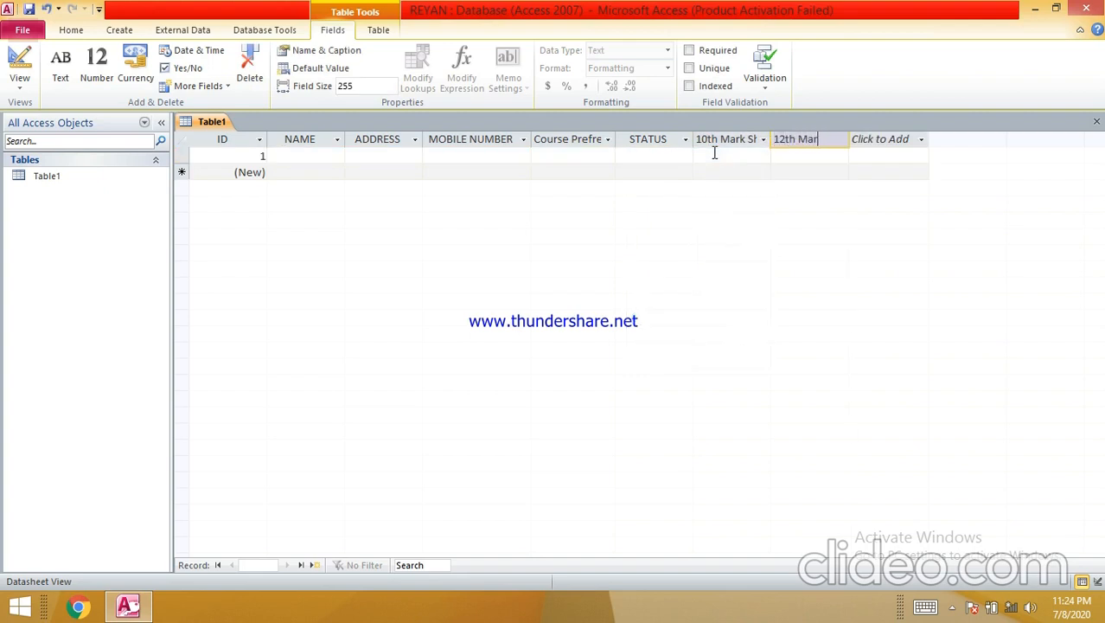
pyautogui.write('eet')
pyautogui.click(723, 241)
pyautogui.doubleClick(772, 140)
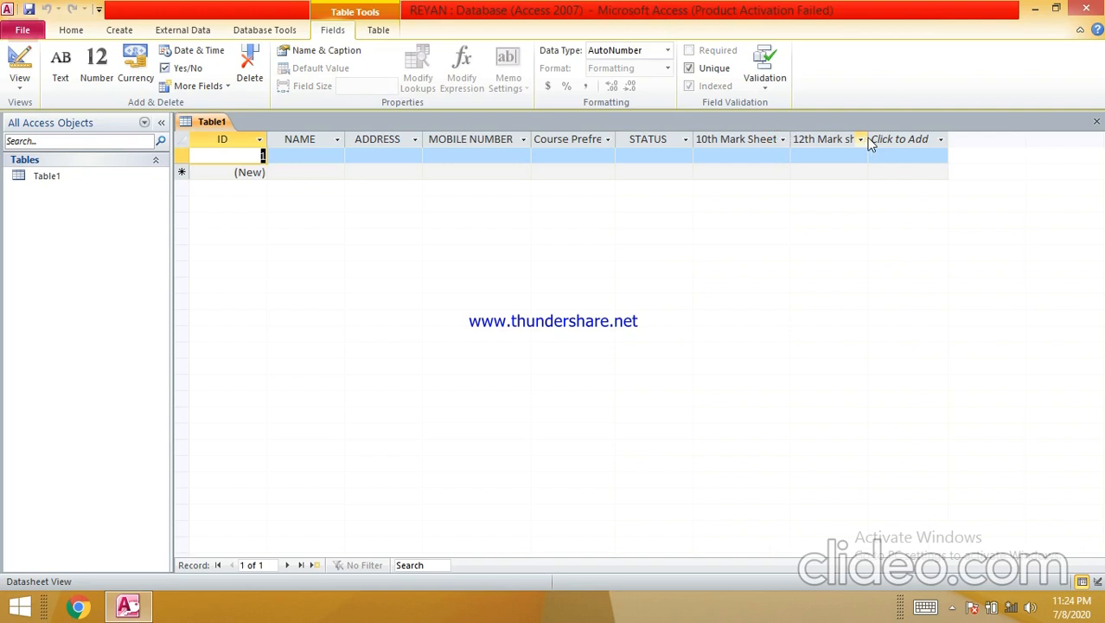
pyautogui.click(804, 294)
pyautogui.moveTo(871, 139); pyautogui.dragTo(907, 137)
pyautogui.click(915, 140)
pyautogui.click(613, 287)
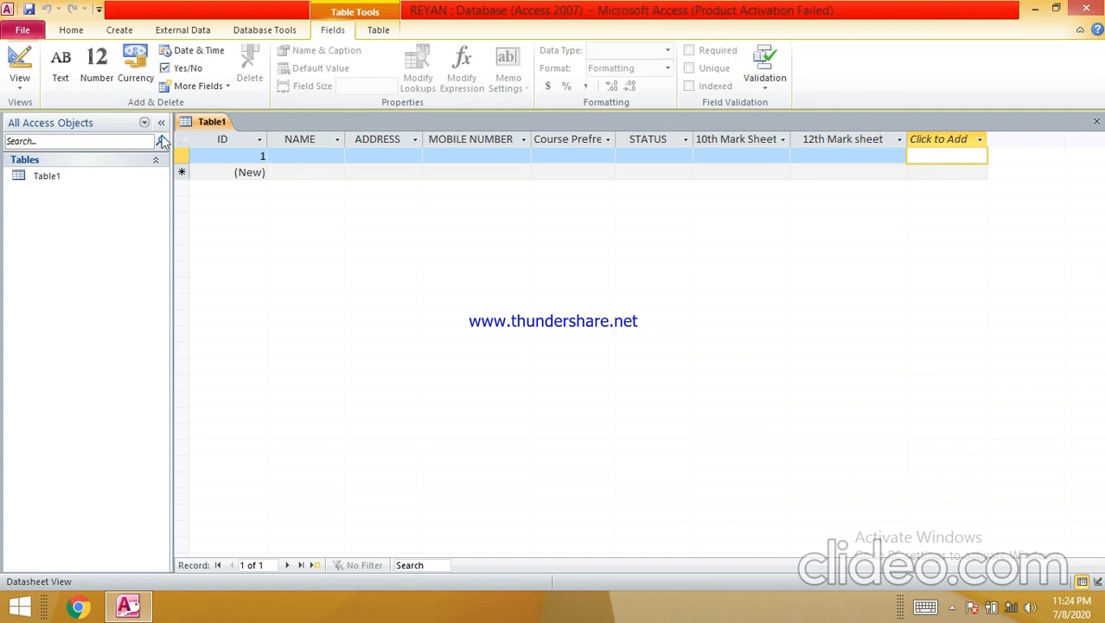
# - Switch Table1 to Design view, saving it as Admission
pyautogui.rightClick(192, 126)
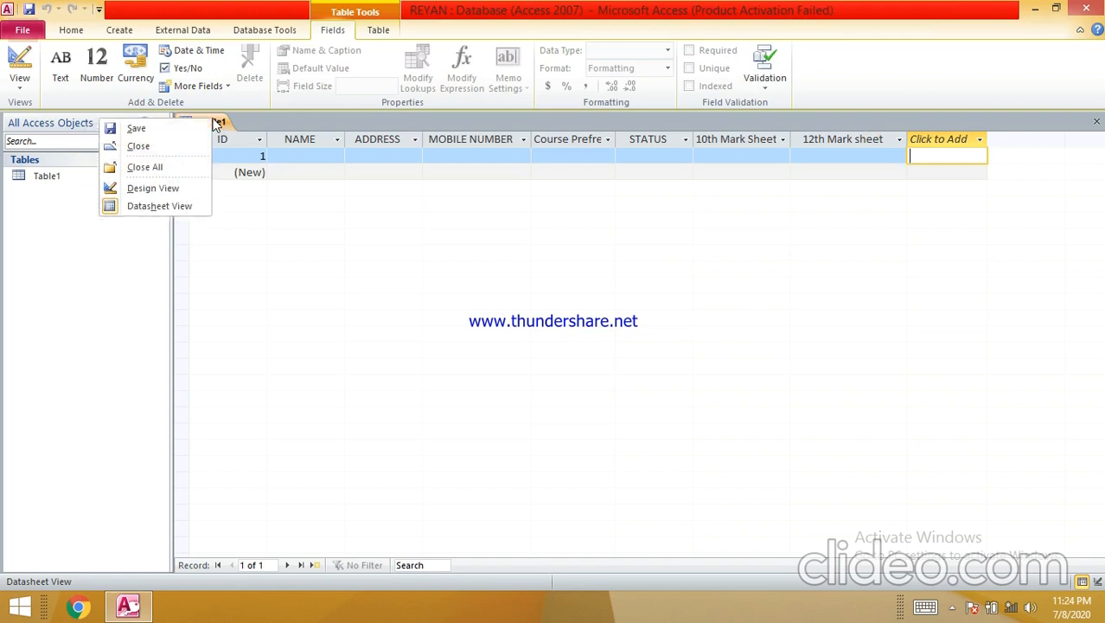
pyautogui.click(171, 191)
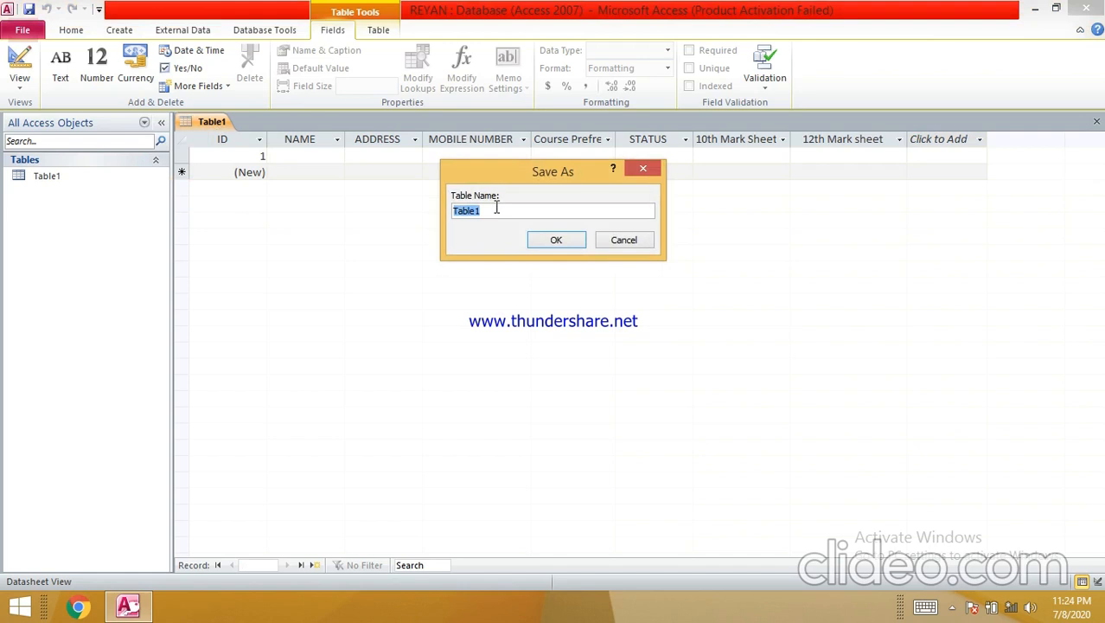
pyautogui.write('Admission')
pyautogui.click(556, 242)
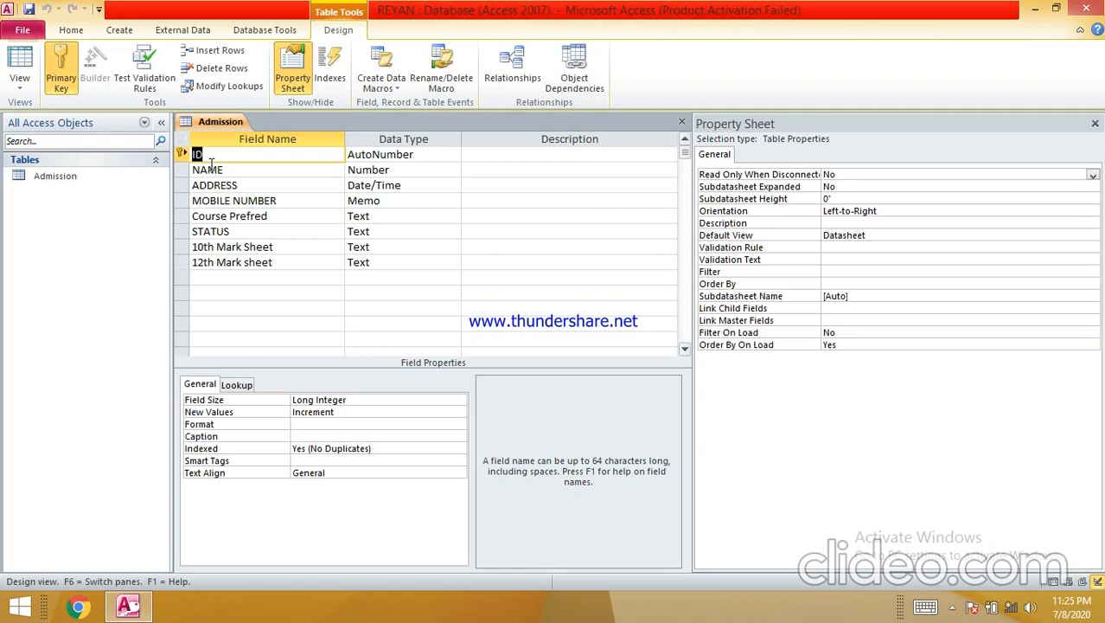
# - Set NAME and ADDRESS to the Text data type and MOBILE NUMBER to Number
pyautogui.click(268, 171)
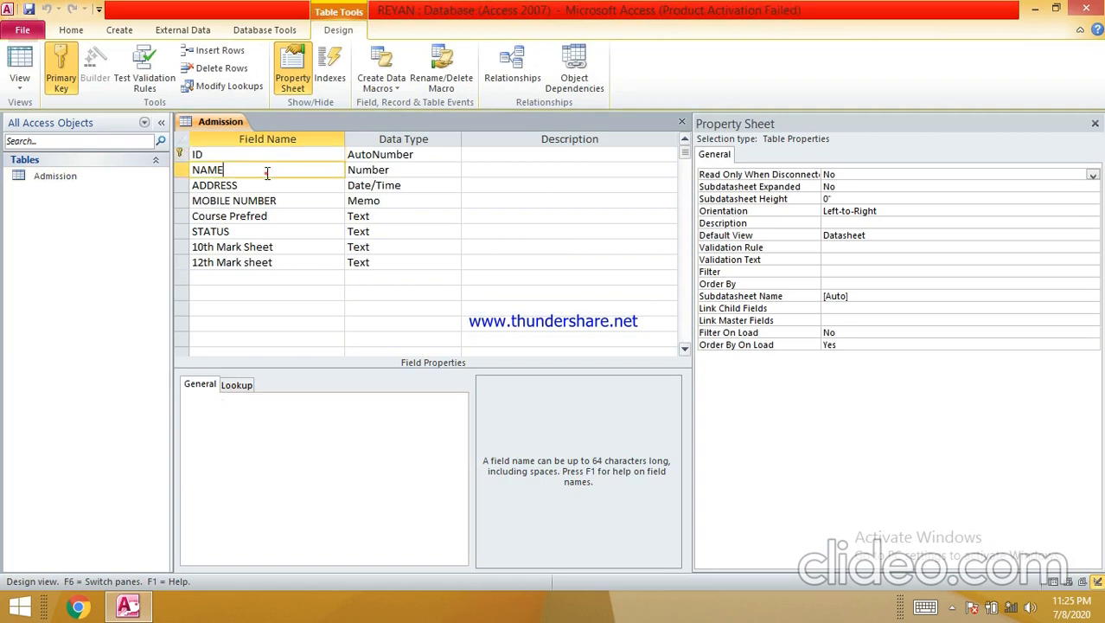
pyautogui.click(363, 170)
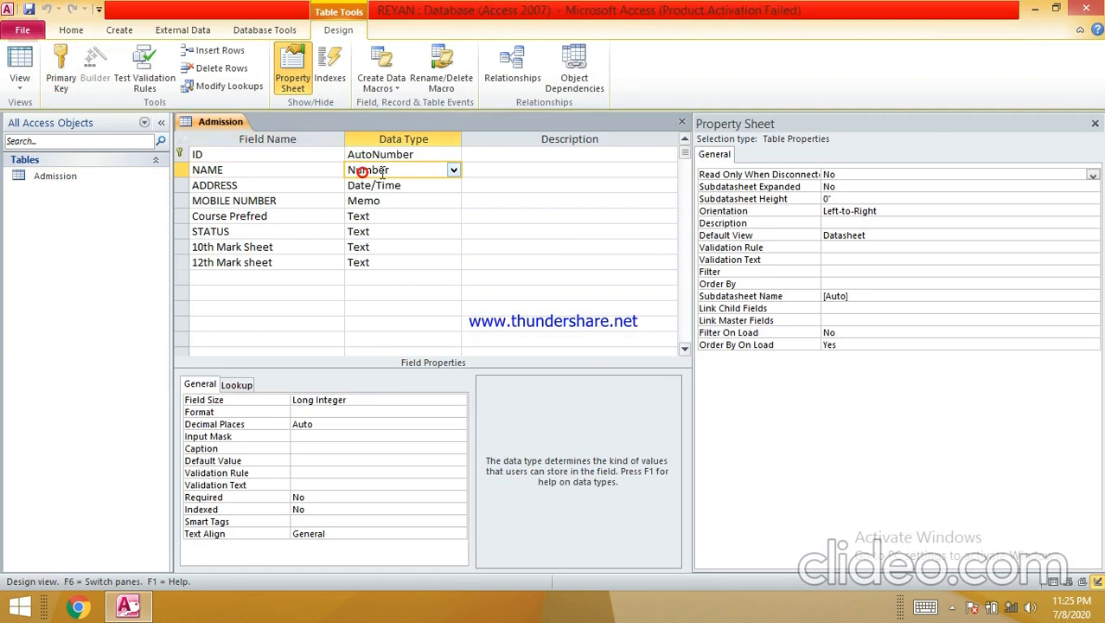
pyautogui.click(453, 172)
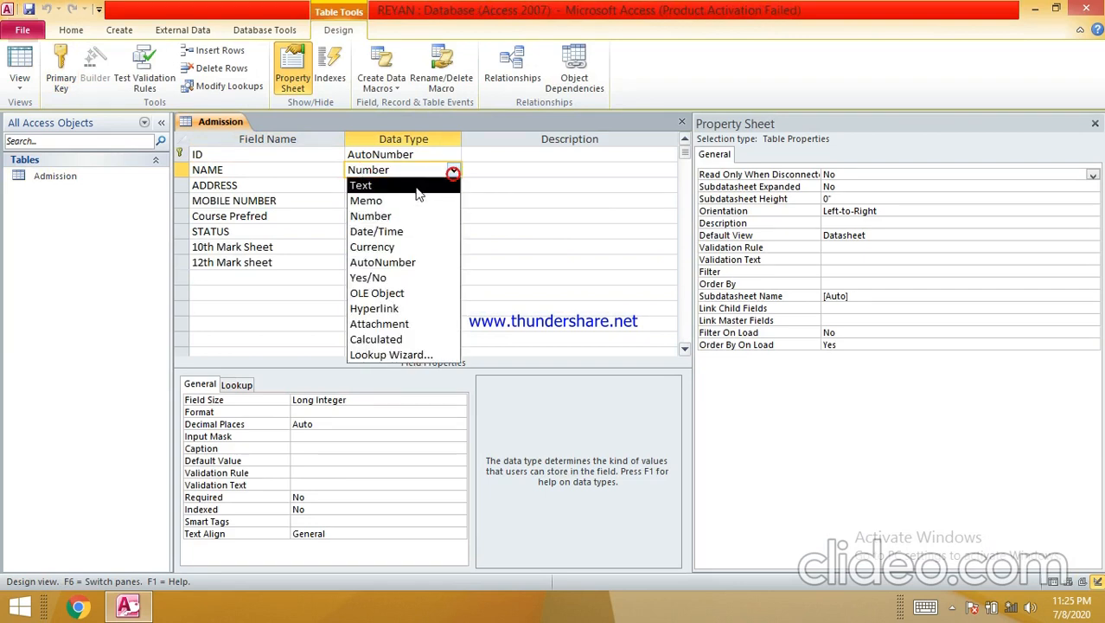
pyautogui.click(416, 185)
pyautogui.click(416, 187)
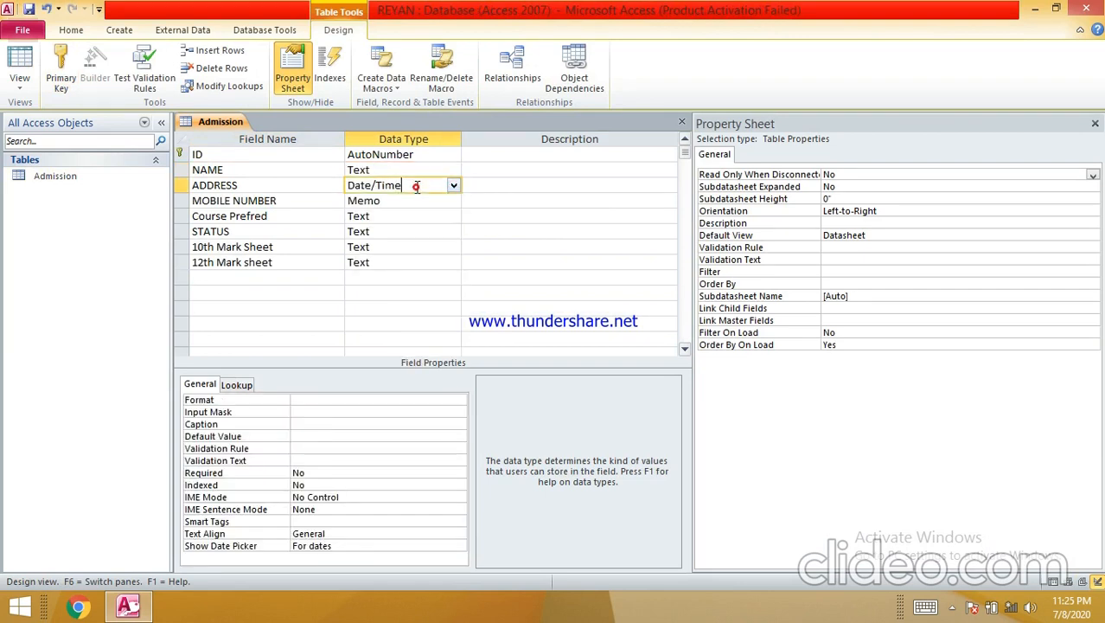
pyautogui.click(415, 186)
pyautogui.click(408, 201)
pyautogui.click(407, 201)
pyautogui.click(452, 201)
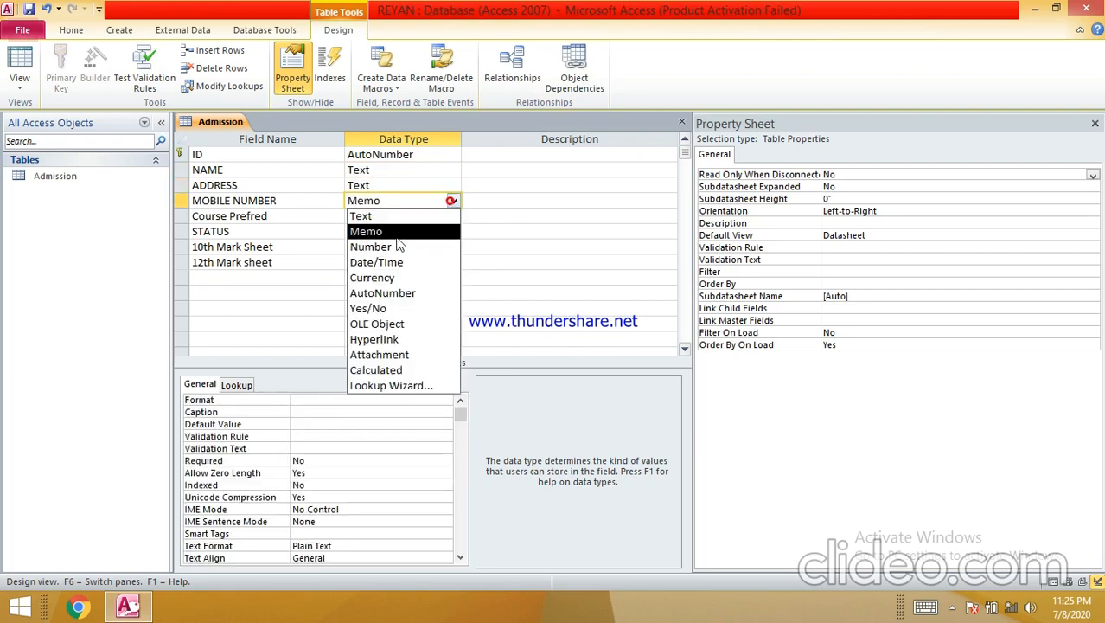
pyautogui.click(396, 244)
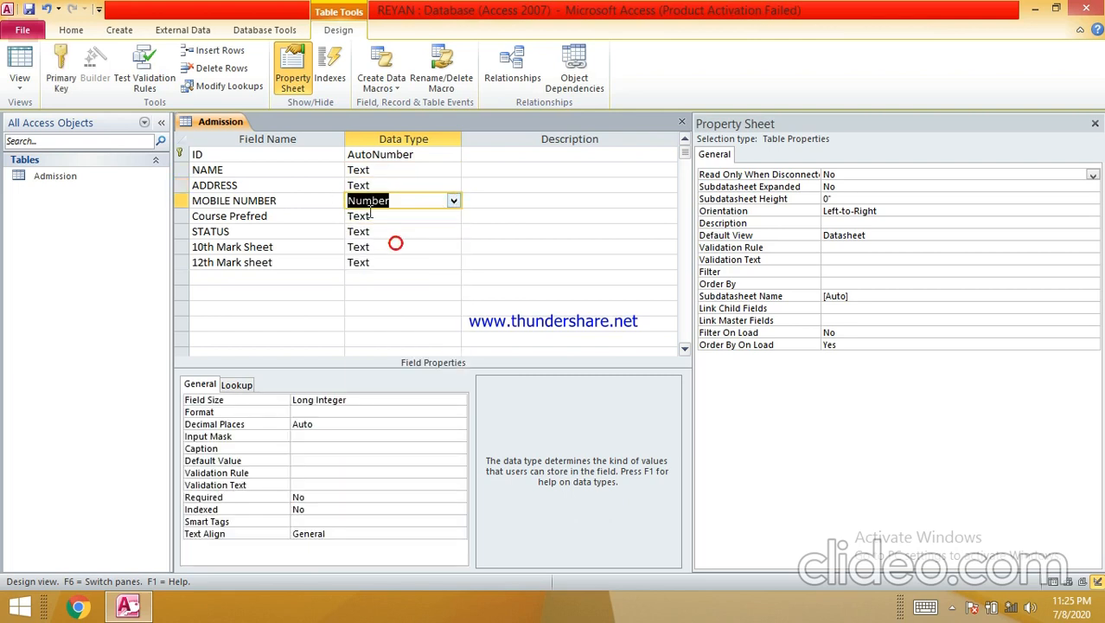
# - Choose Lookup Wizard as the Course Prefred field's data type
pyautogui.click(377, 217)
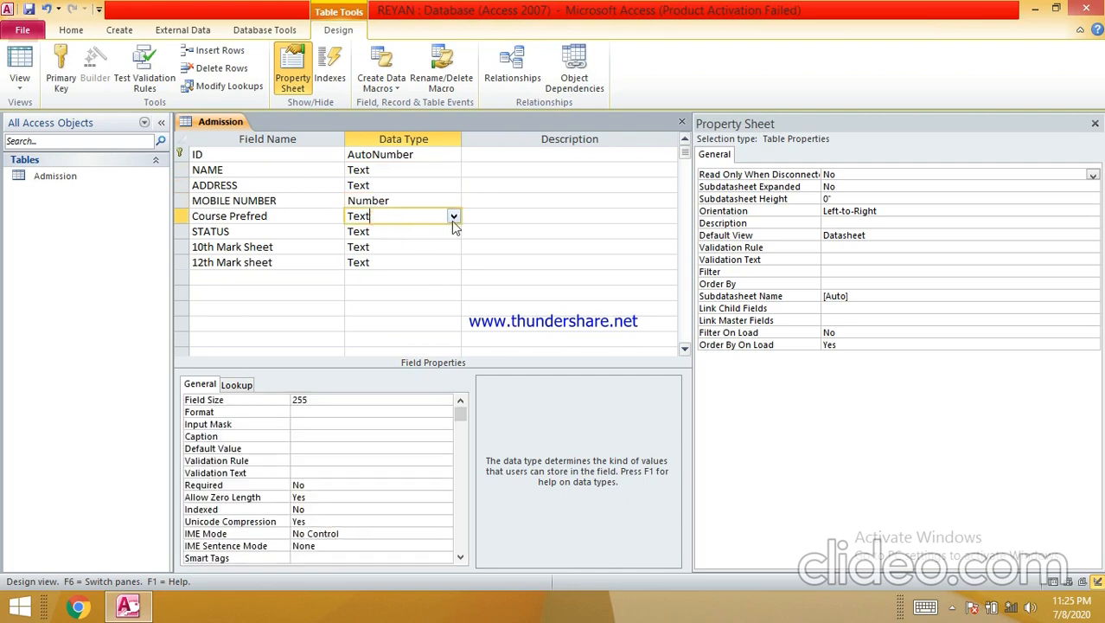
pyautogui.click(452, 217)
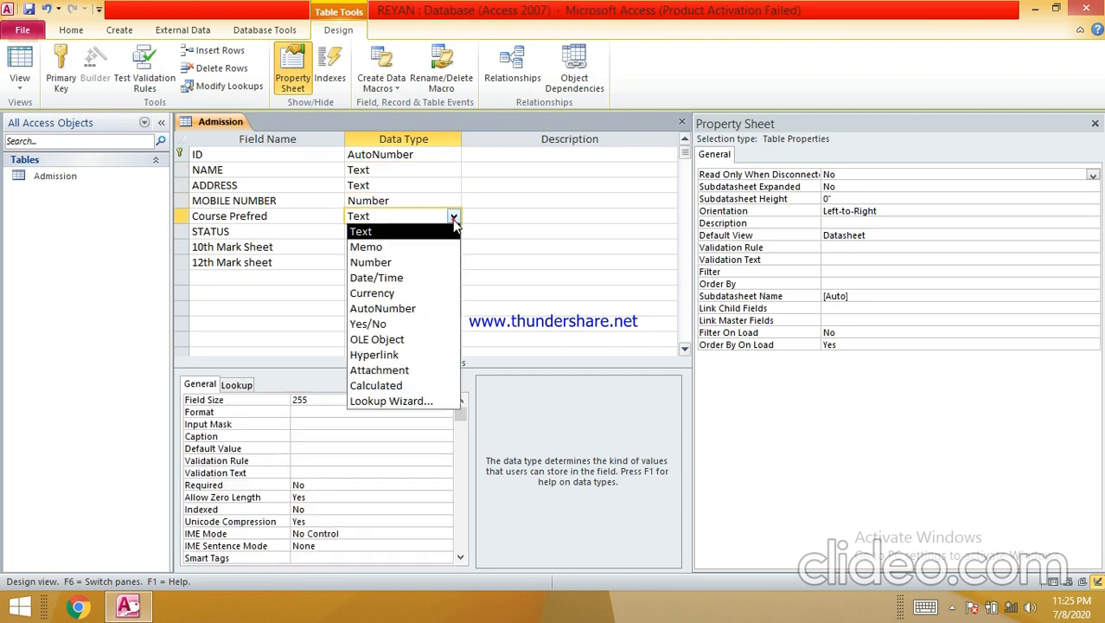
pyautogui.click(410, 402)
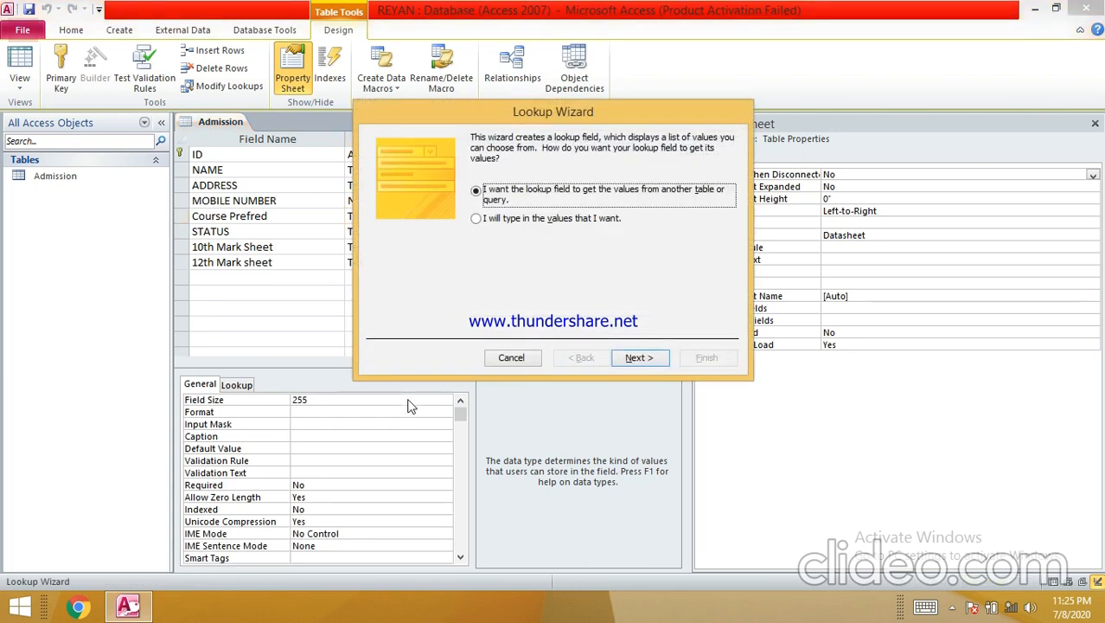
# - Choose typed-in lookup values and enter B.Pharm, M.Pharm and Pharm.D
pyautogui.click(527, 220)
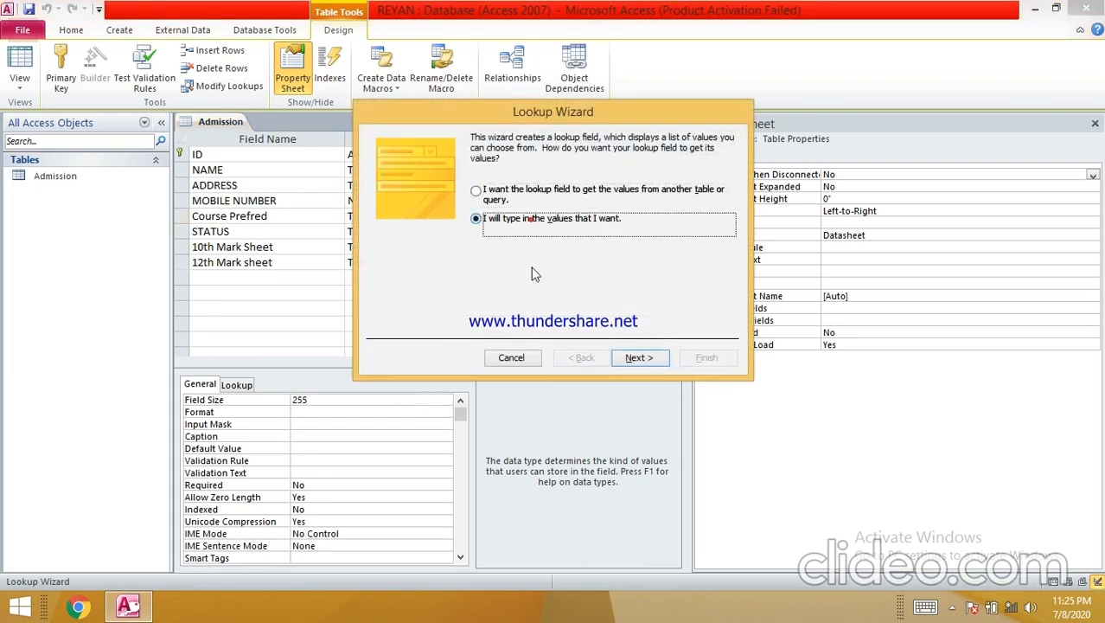
pyautogui.click(640, 357)
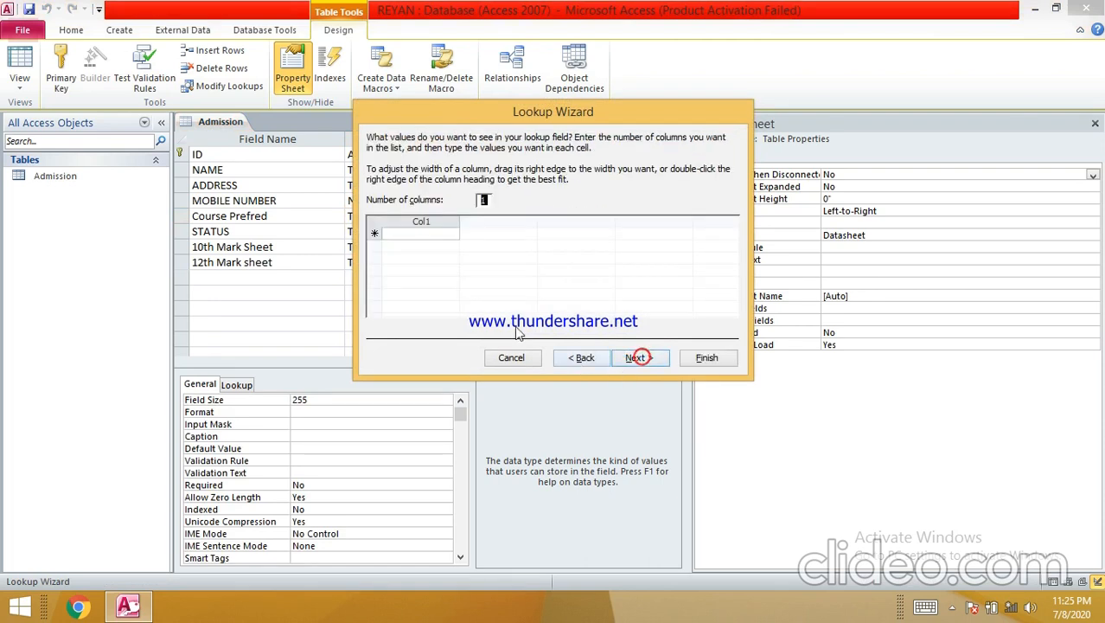
pyautogui.click(428, 231)
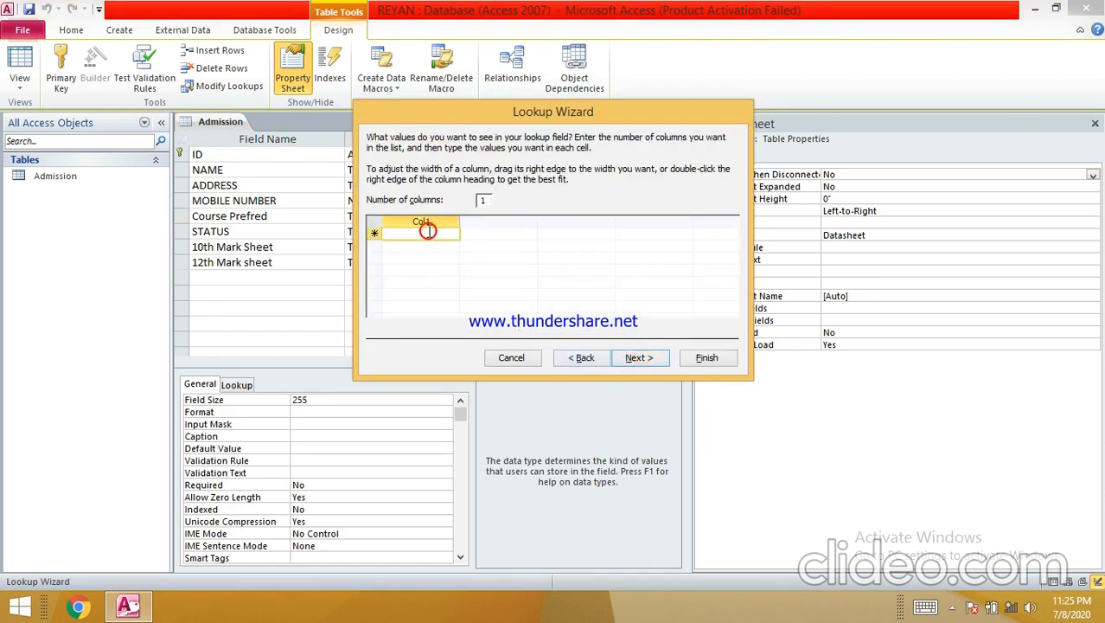
pyautogui.write('B.Pharm')
pyautogui.press('Return')
pyautogui.write('M.Pharm')
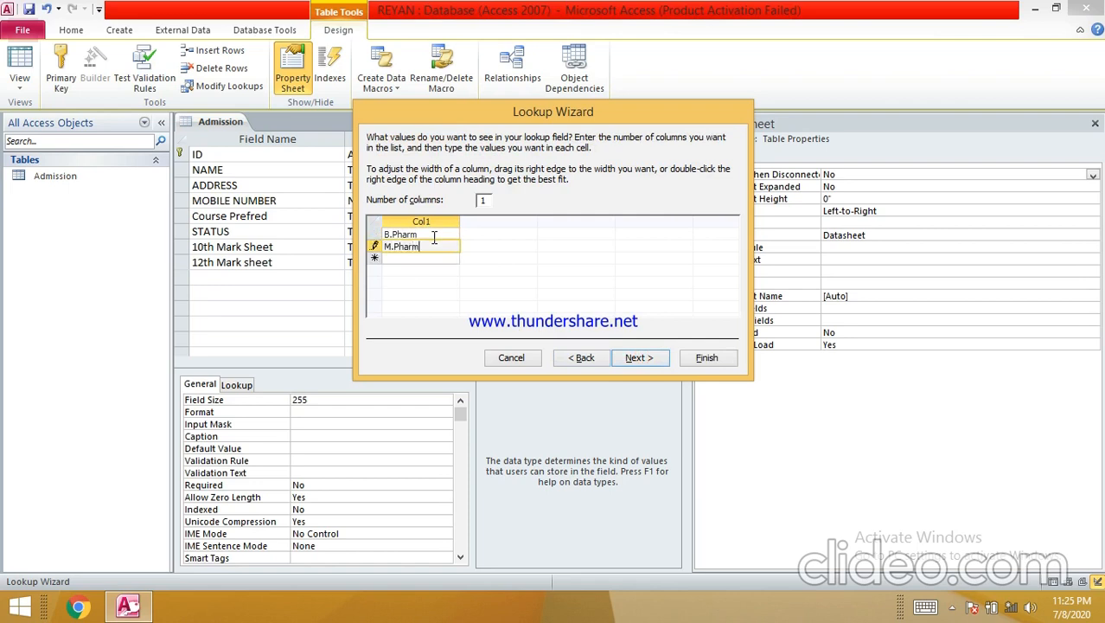
pyautogui.press('Return')
pyautogui.write('Pharm.D')
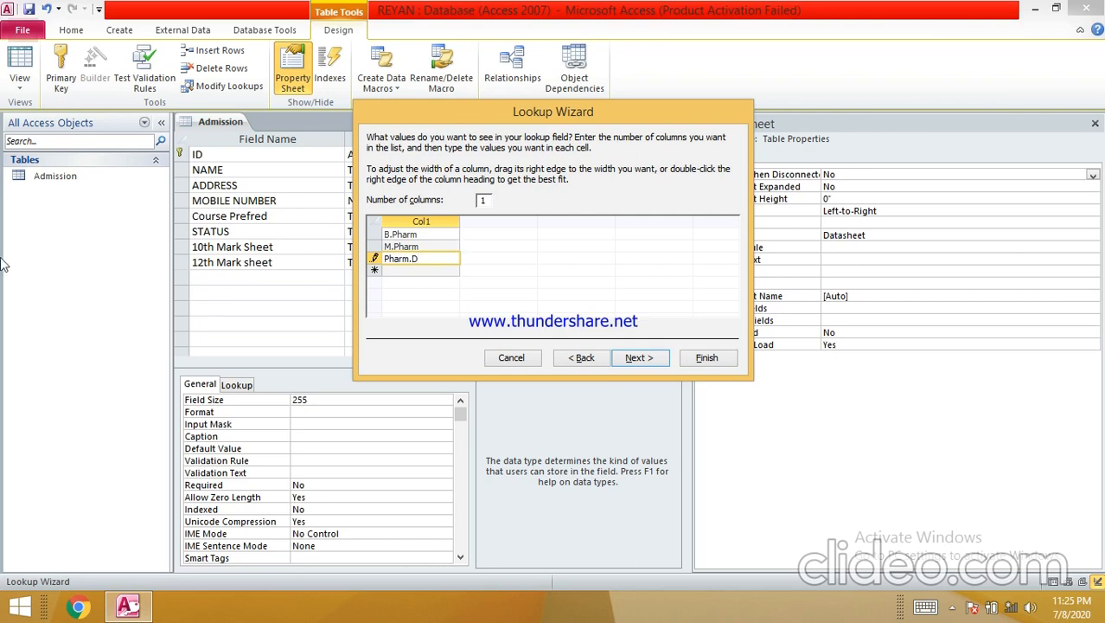
# - Limit Course Prefred entries to the list and finish the wizard
pyautogui.click(636, 358)
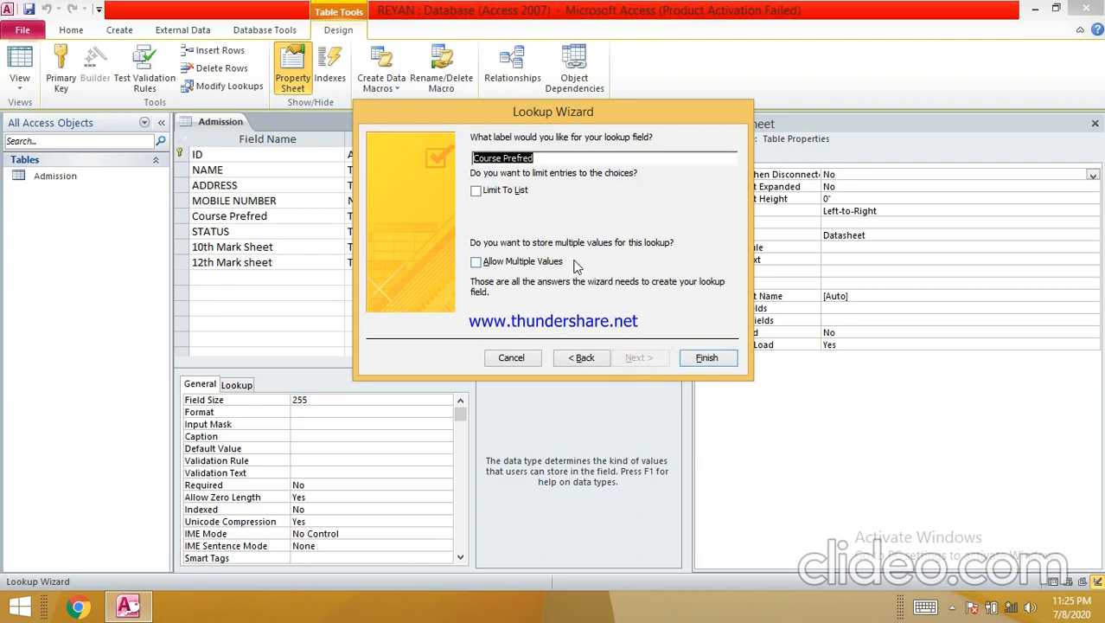
pyautogui.click(486, 192)
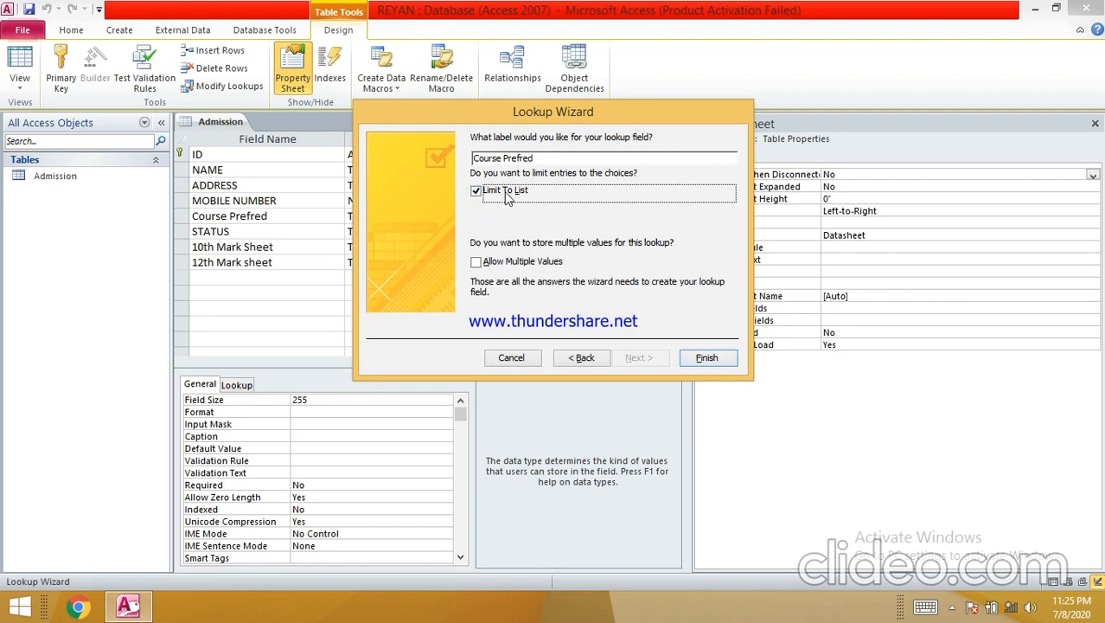
pyautogui.click(696, 358)
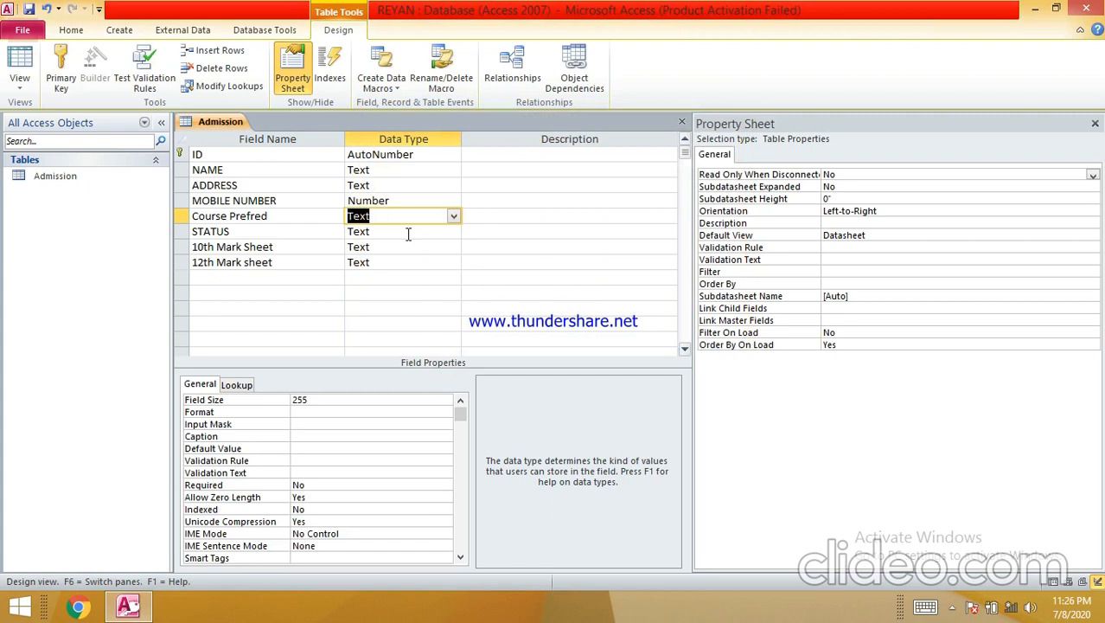
# - Change the STATUS field's data type to Yes/No
pyautogui.click(408, 231)
pyautogui.click(453, 231)
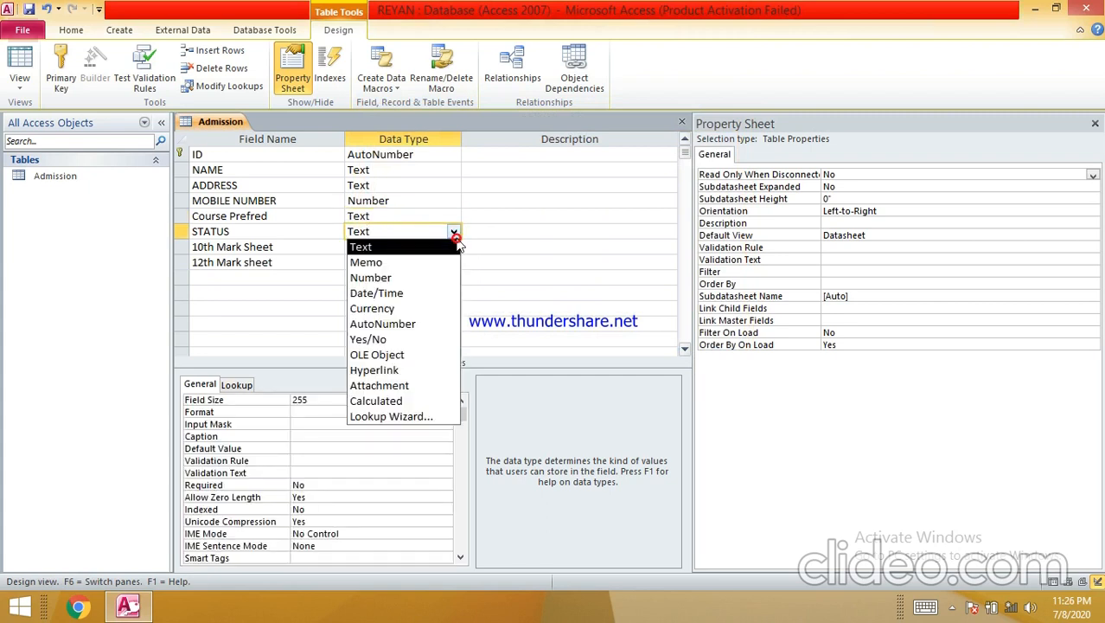
pyautogui.click(411, 339)
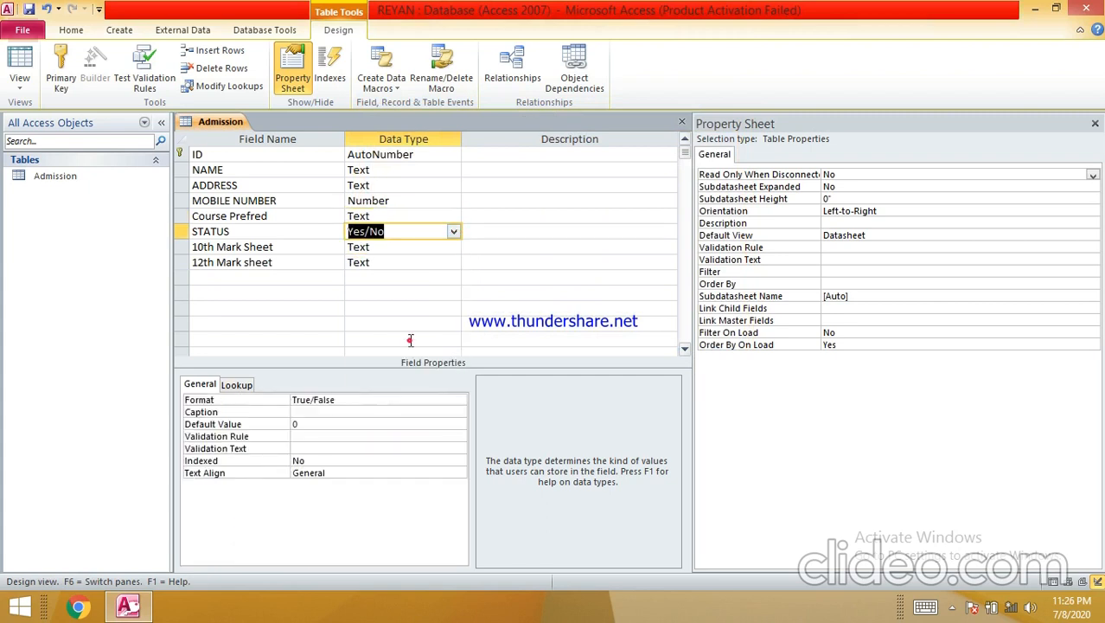
# - Try Attachment for 10th Mark Sheet twice, dismissing the error each time so it stays Text
pyautogui.click(387, 250)
pyautogui.click(450, 248)
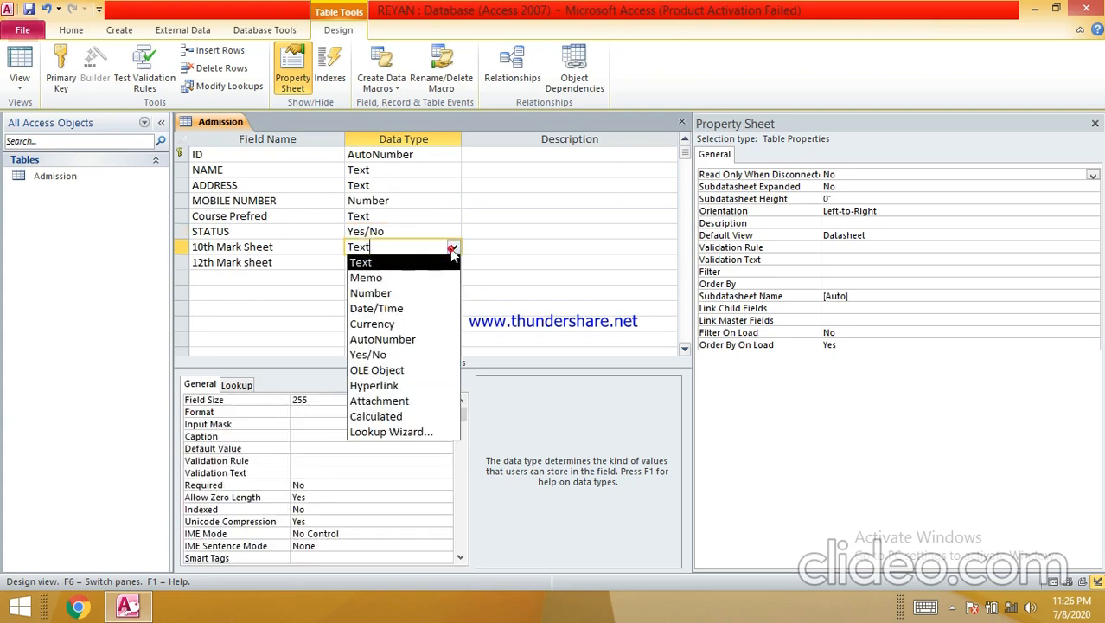
pyautogui.click(424, 402)
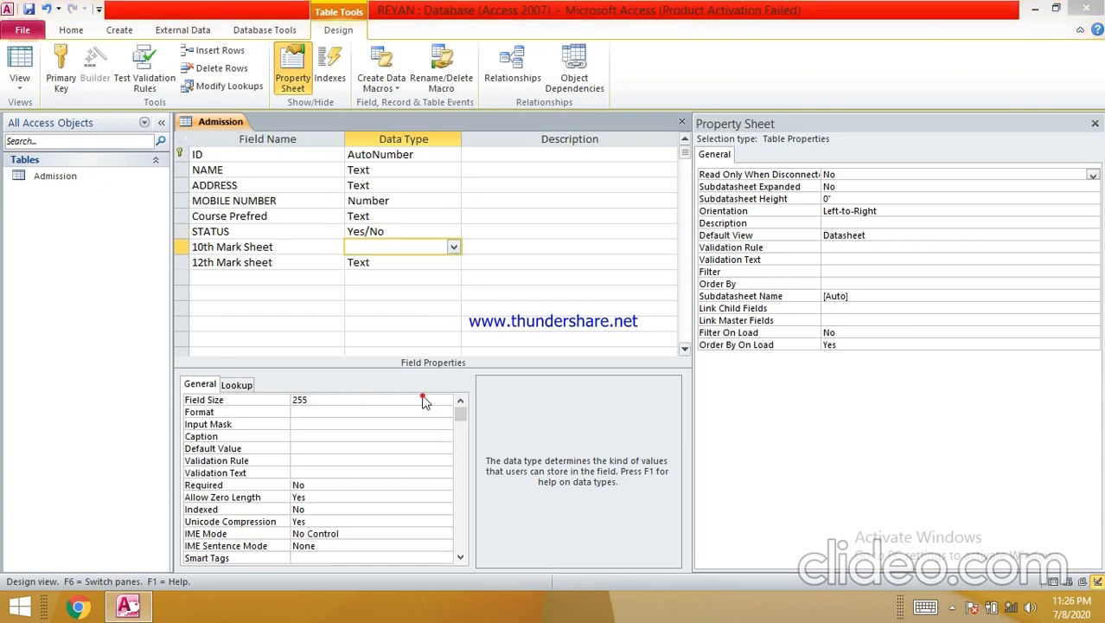
pyautogui.click(555, 348)
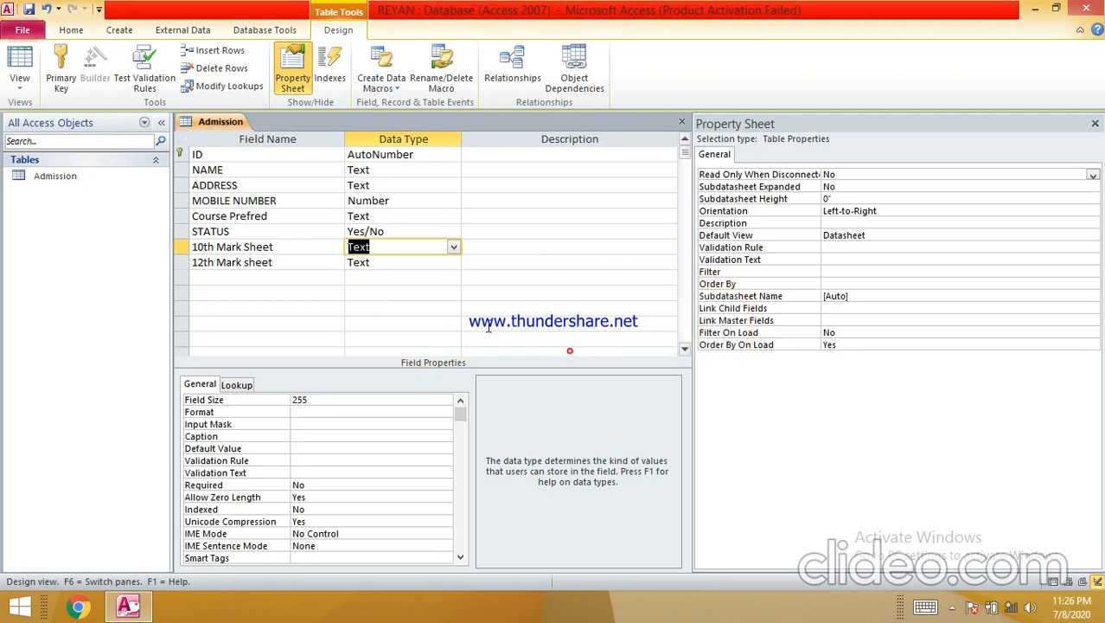
pyautogui.click(443, 261)
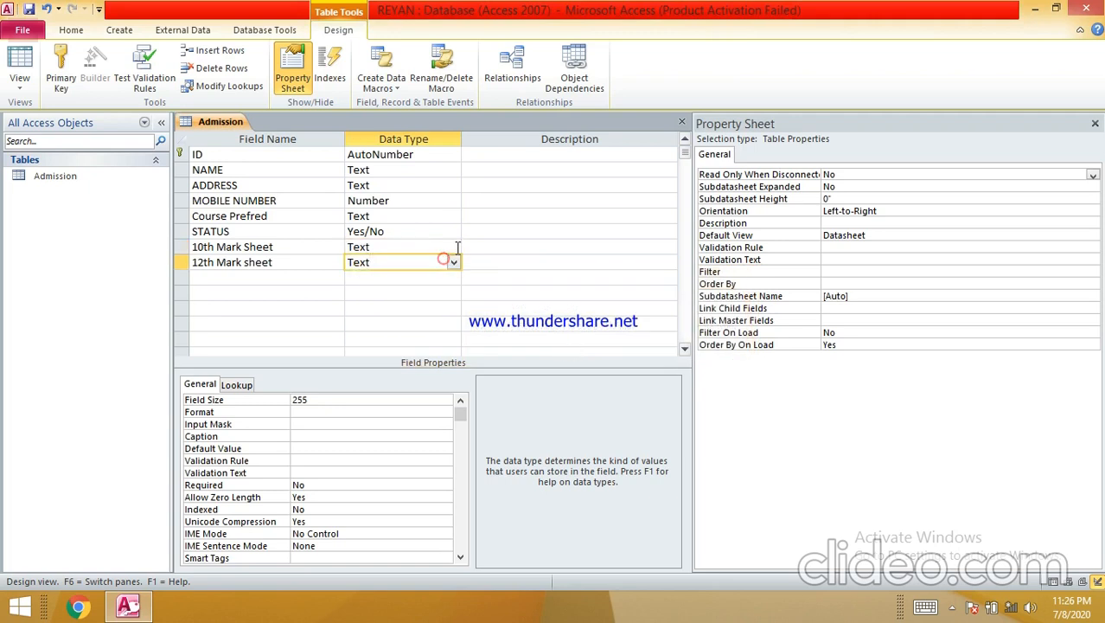
pyautogui.click(451, 247)
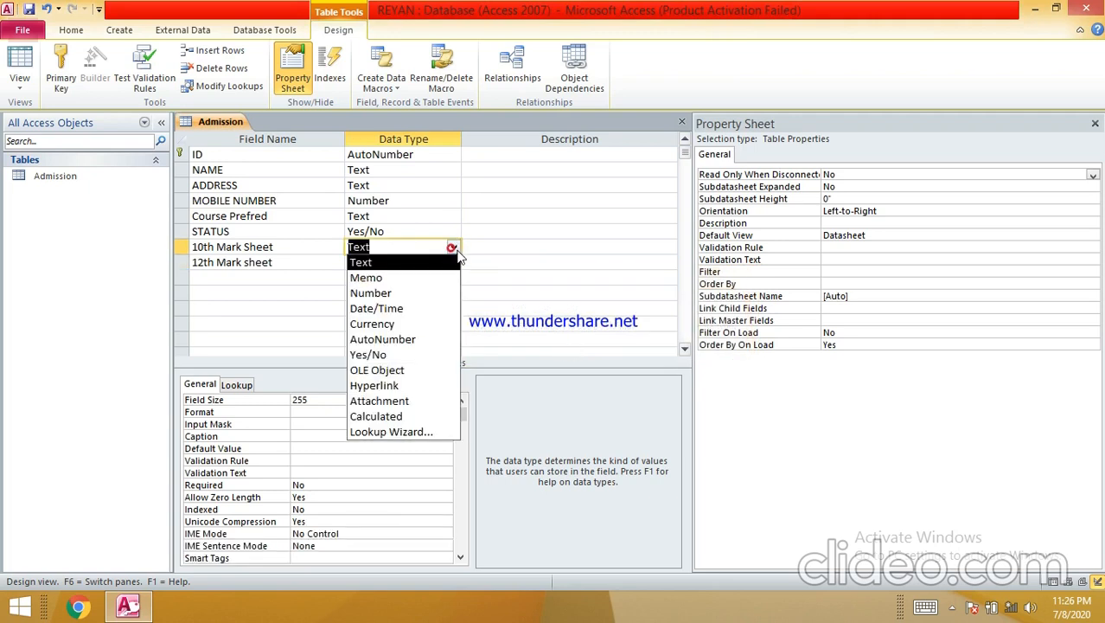
pyautogui.click(394, 403)
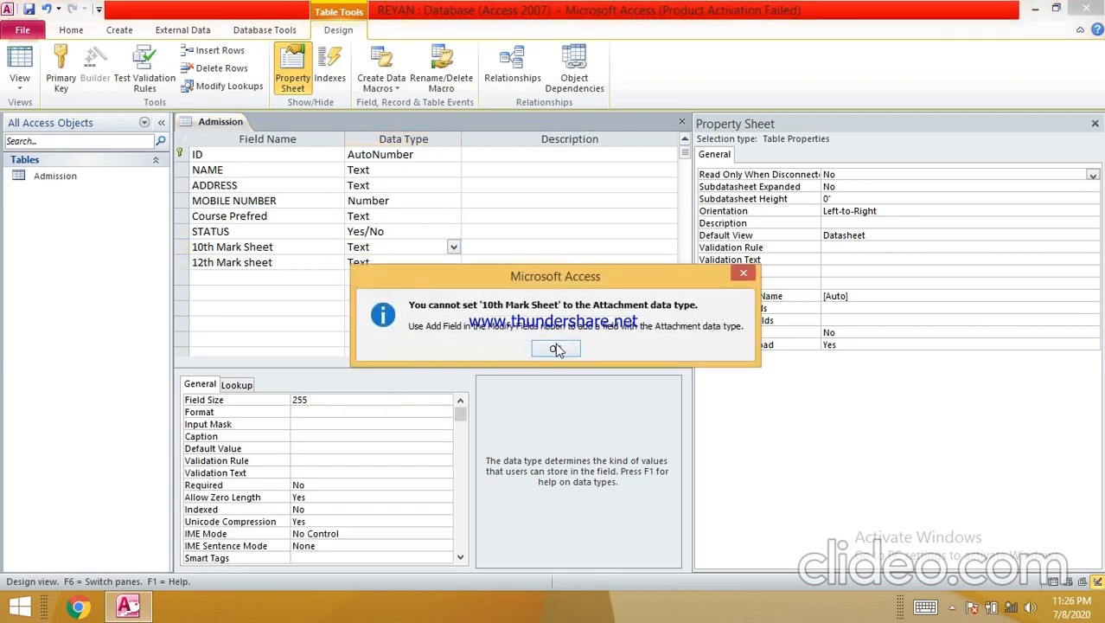
pyautogui.click(556, 349)
pyautogui.click(261, 273)
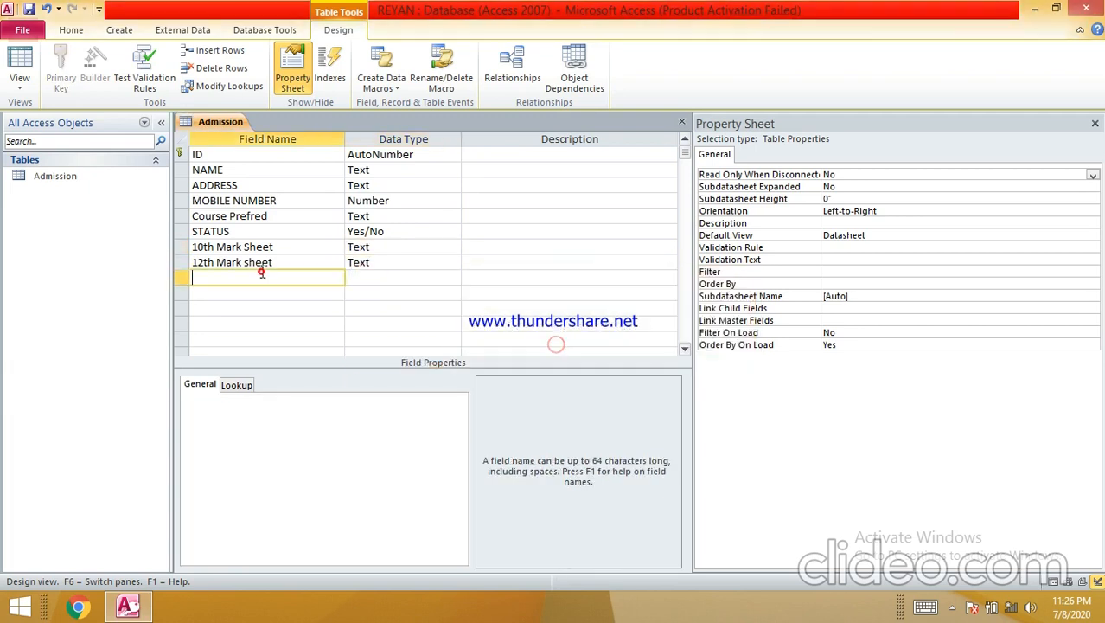
# - Add new Attachment fields named '10th MArk Sheet' and '12th Marksheet'
pyautogui.write('10th MArk Sh')
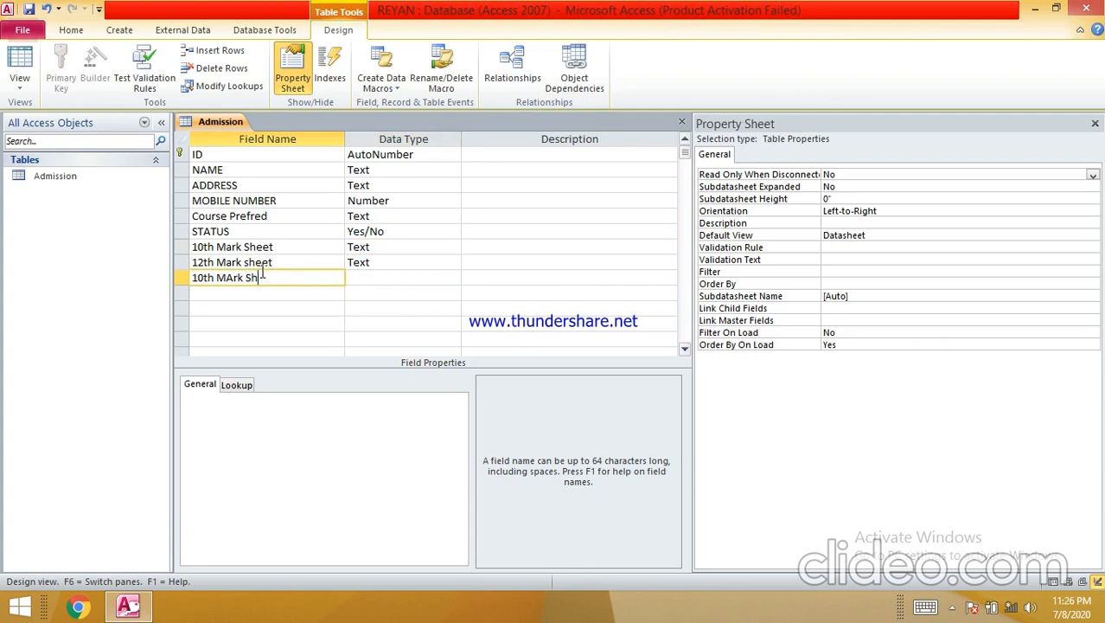
pyautogui.write('eet')
pyautogui.press('Tab')
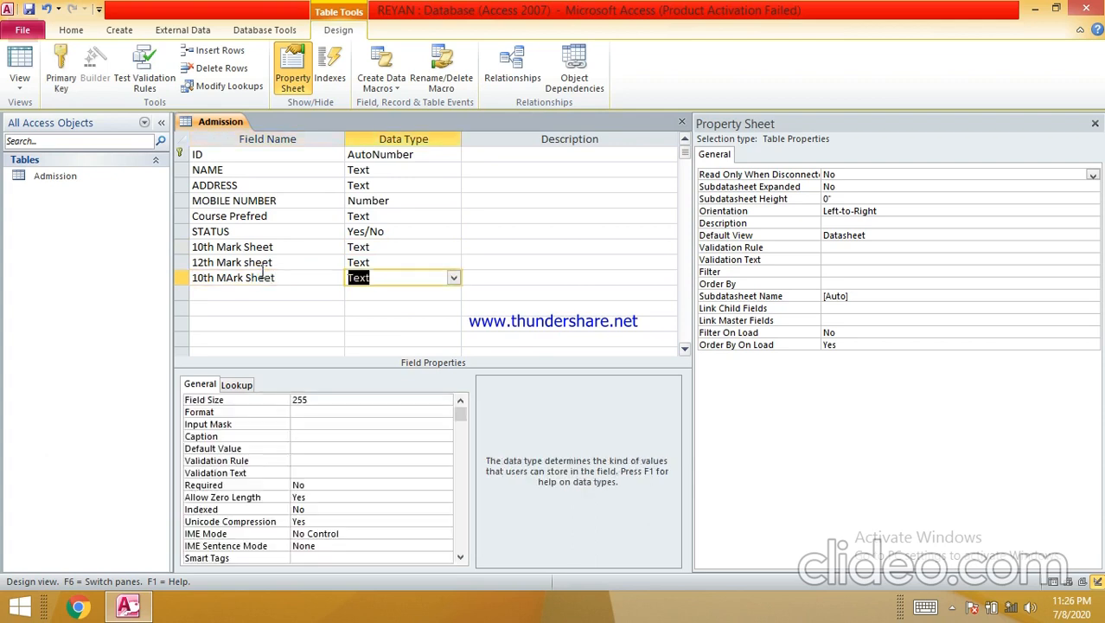
pyautogui.click(456, 280)
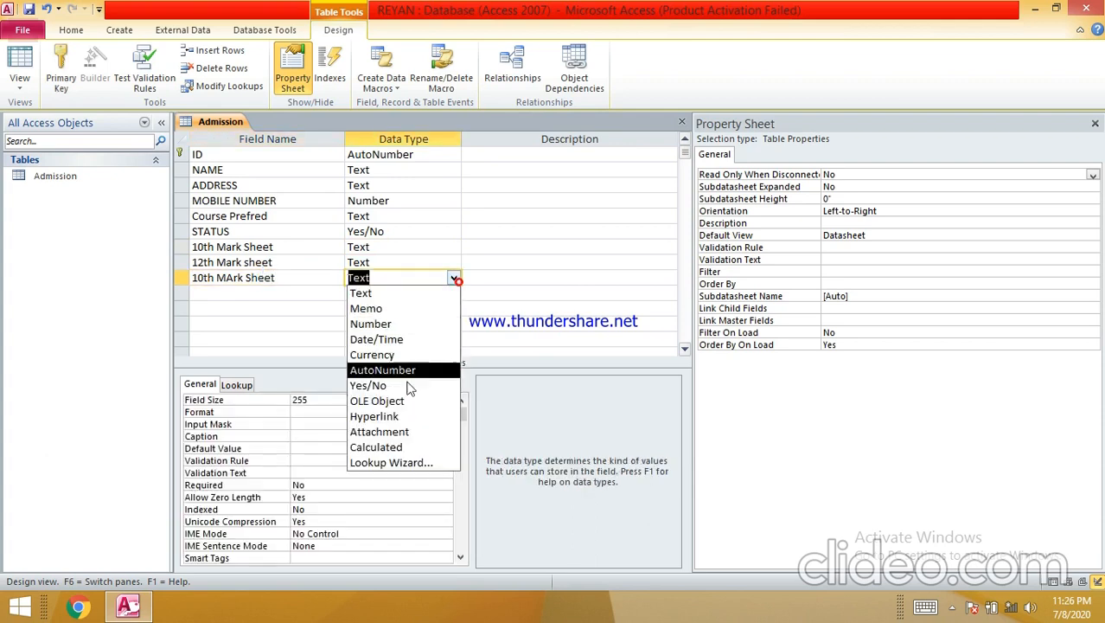
pyautogui.click(397, 436)
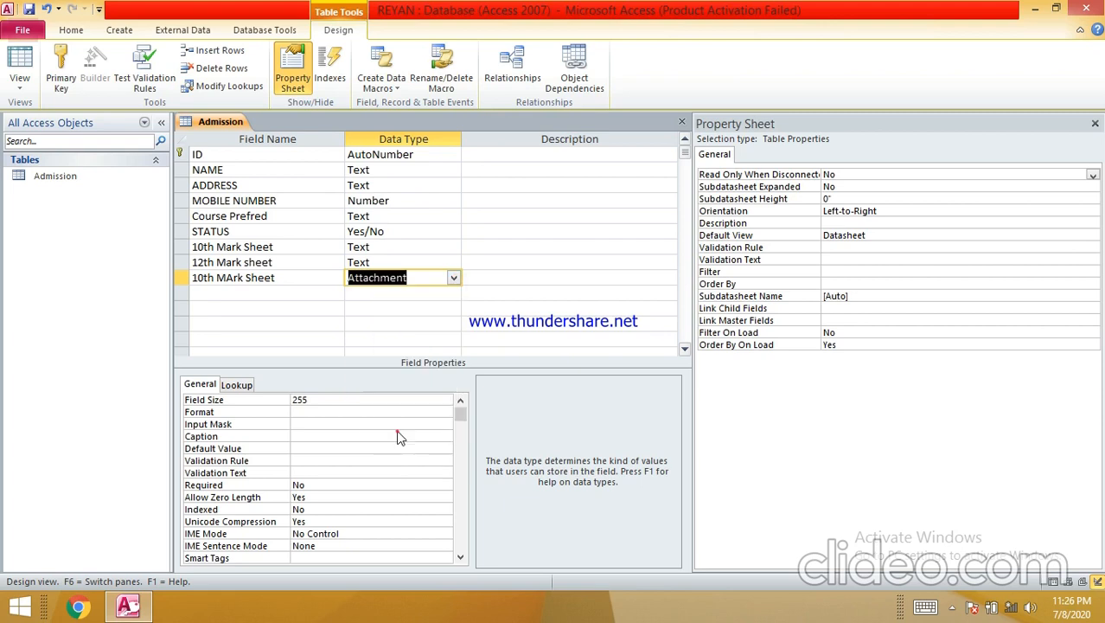
pyautogui.click(273, 299)
pyautogui.write('12th Marksheet')
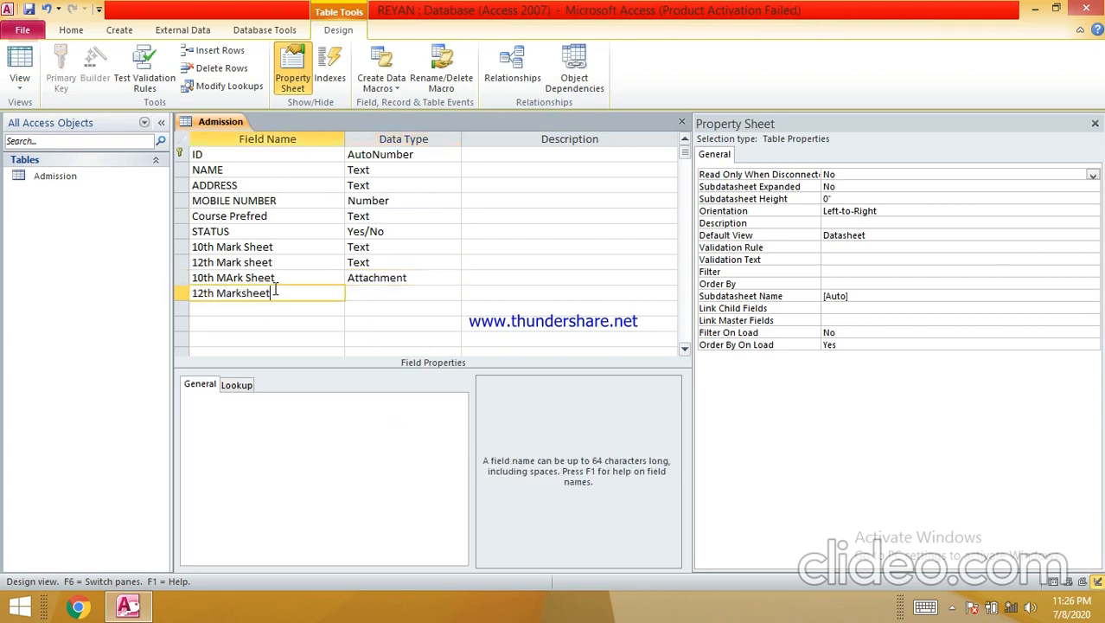
pyautogui.press('Tab')
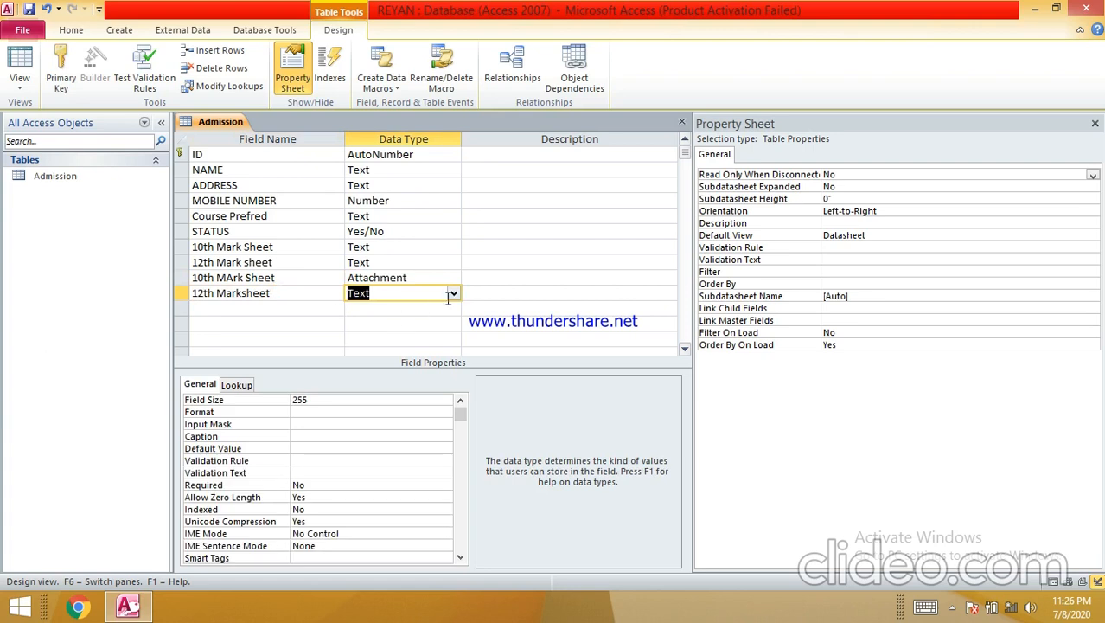
pyautogui.click(452, 294)
pyautogui.click(410, 446)
# - Delete the old 10th and 12th mark-sheet field names, leaving those rows unnamed Text
pyautogui.click(222, 247)
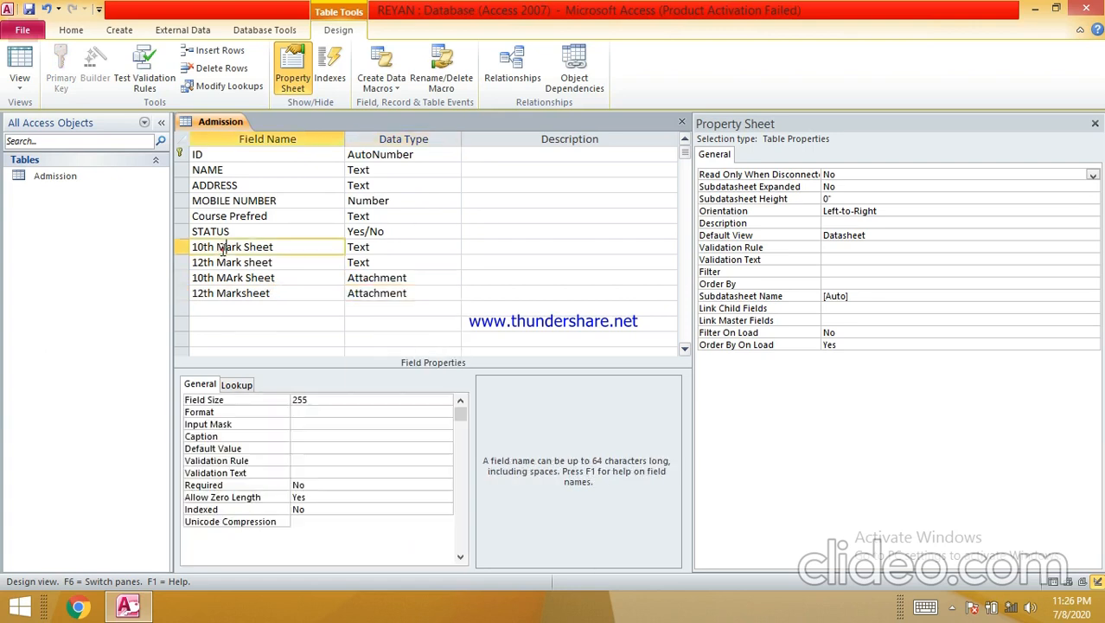
pyautogui.doubleClick(287, 248)
pyautogui.press('BackSpace')
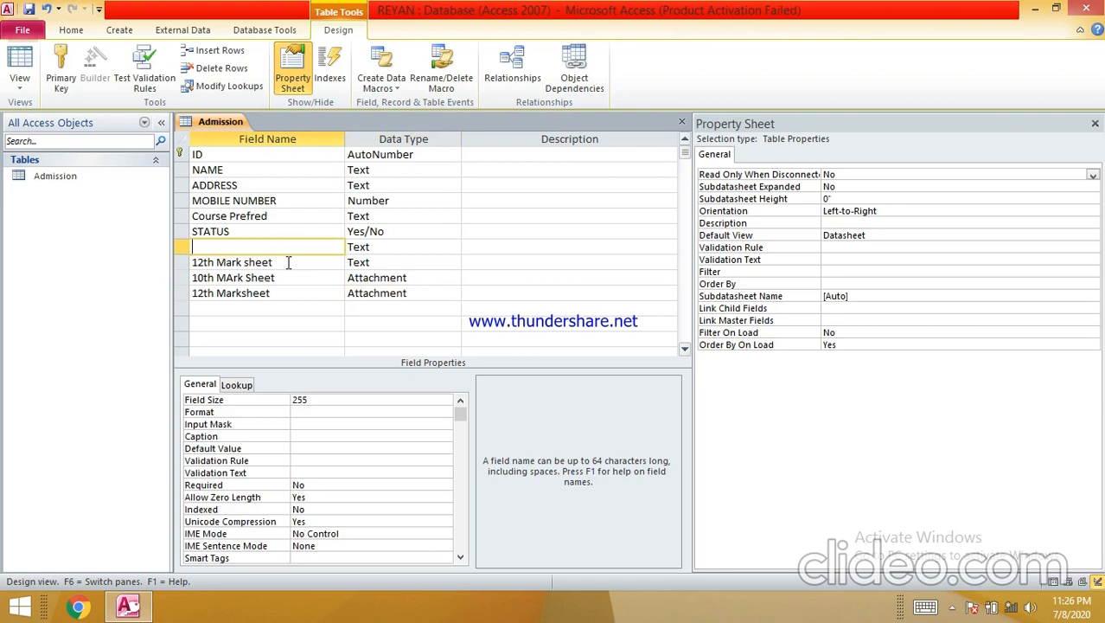
pyautogui.doubleClick(290, 263)
pyautogui.press('BackSpace')
pyautogui.click(379, 248)
pyautogui.click(451, 248)
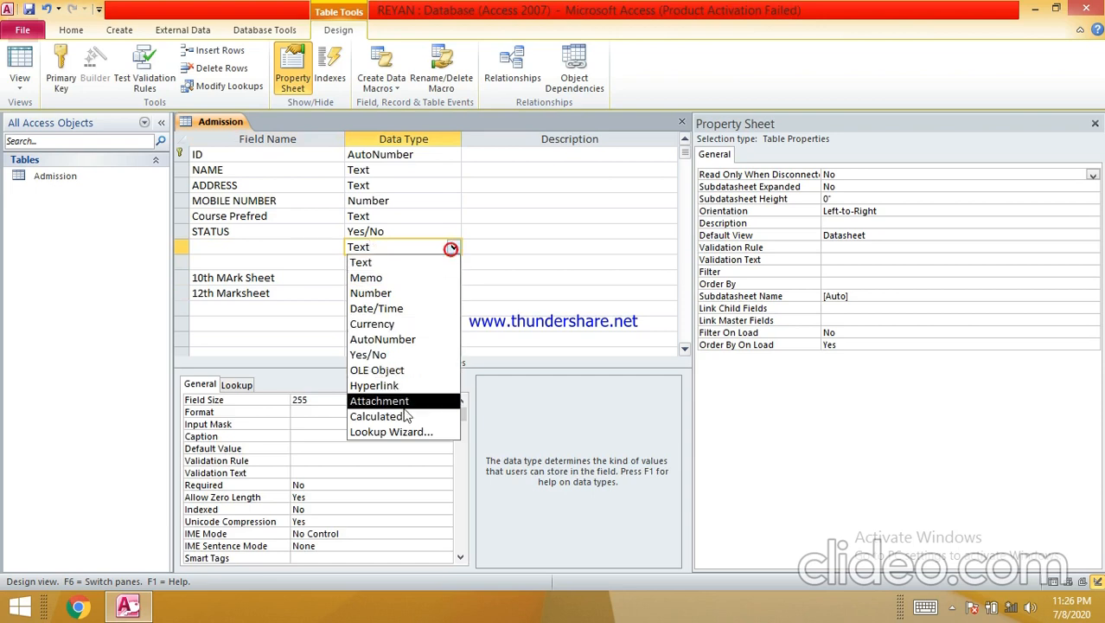
pyautogui.click(276, 247)
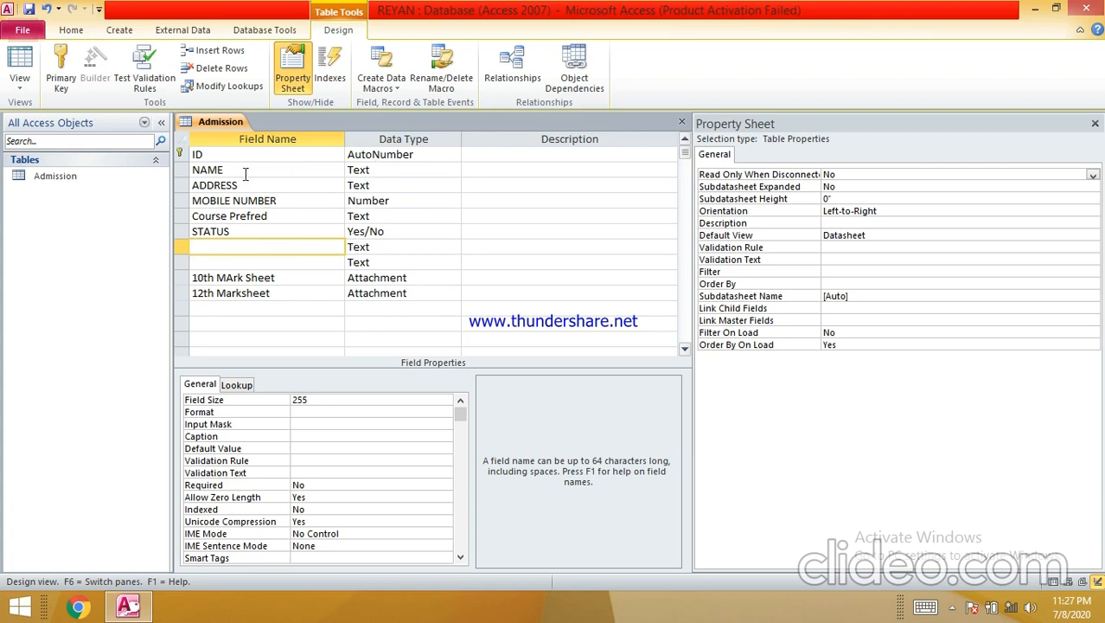
pyautogui.click(367, 171)
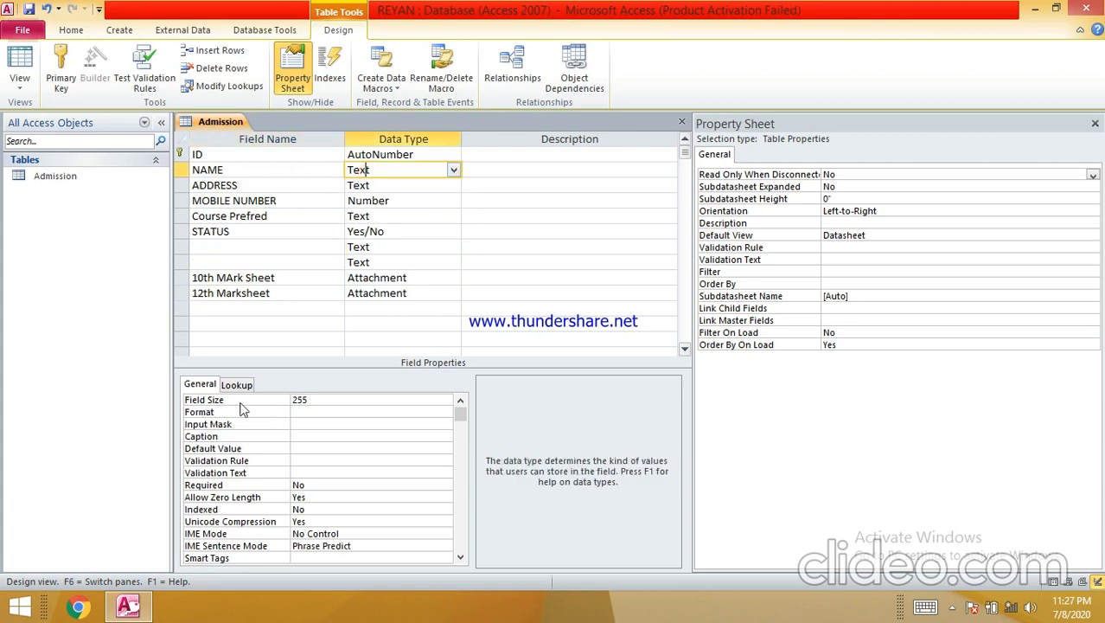
# - Set the NAME field's Required property to Yes
pyautogui.click(318, 400)
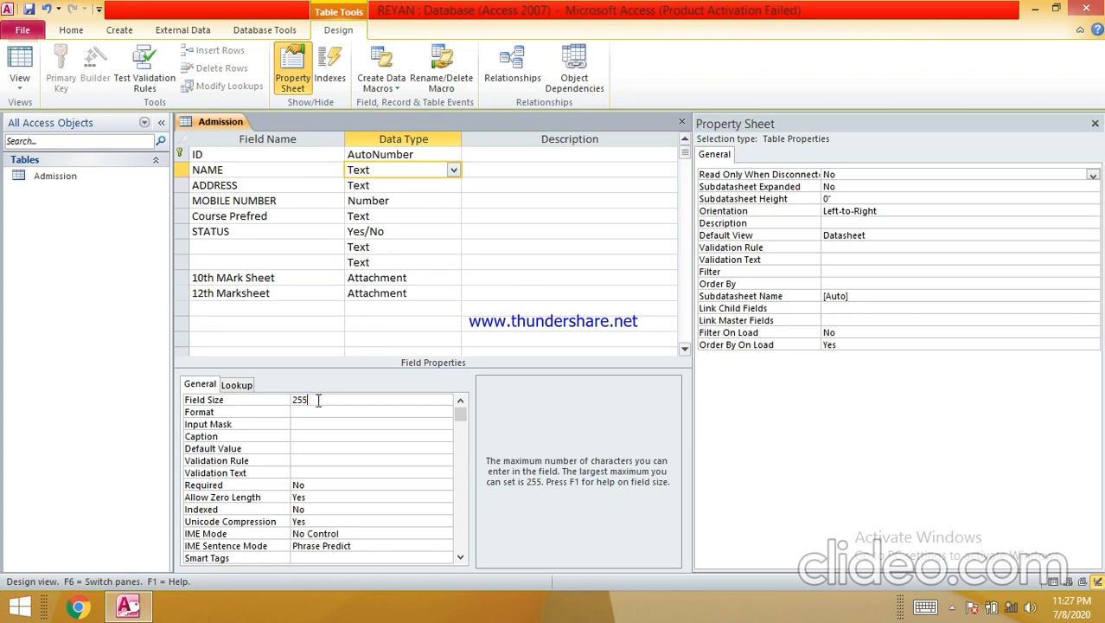
pyautogui.click(314, 487)
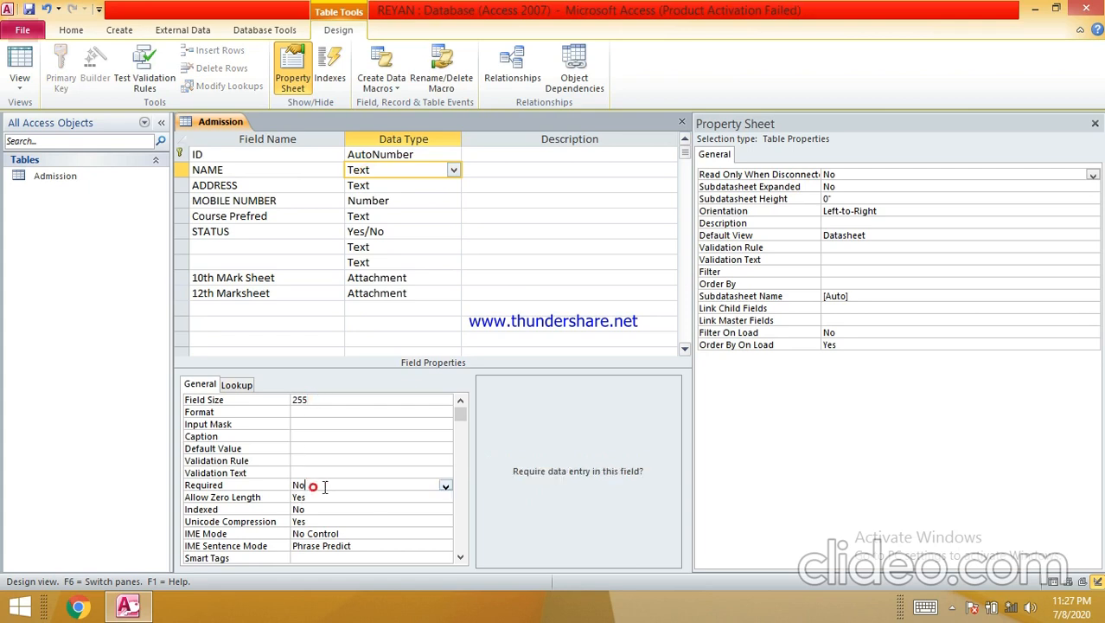
pyautogui.click(444, 486)
pyautogui.click(424, 497)
# - Change MOBILE NUMBER's Field Size from Long Integer to Double
pyautogui.click(384, 199)
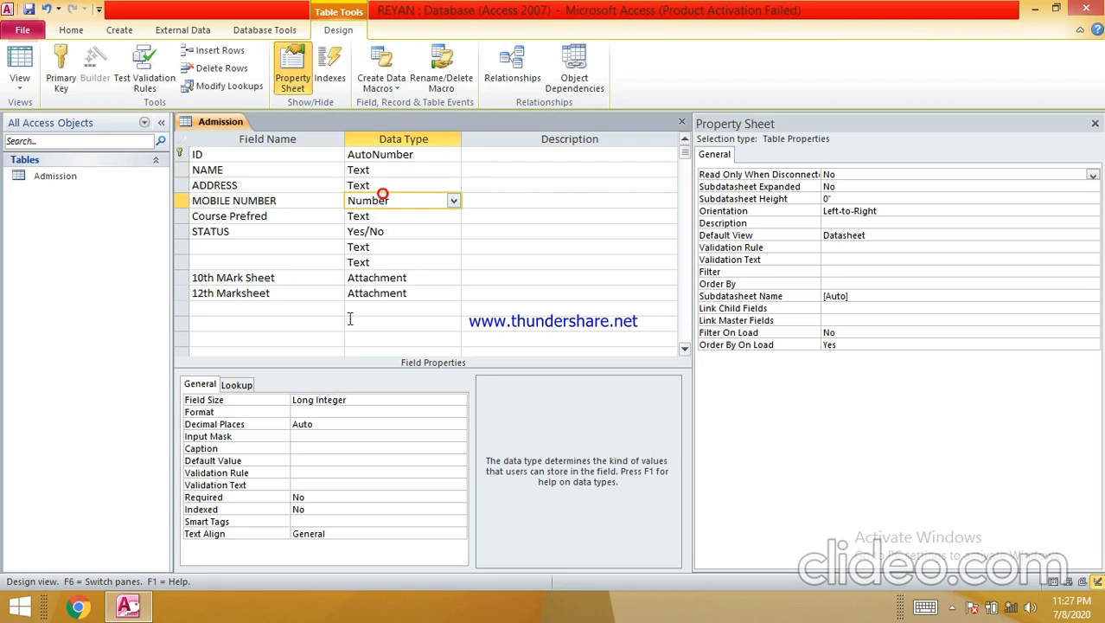
pyautogui.click(349, 399)
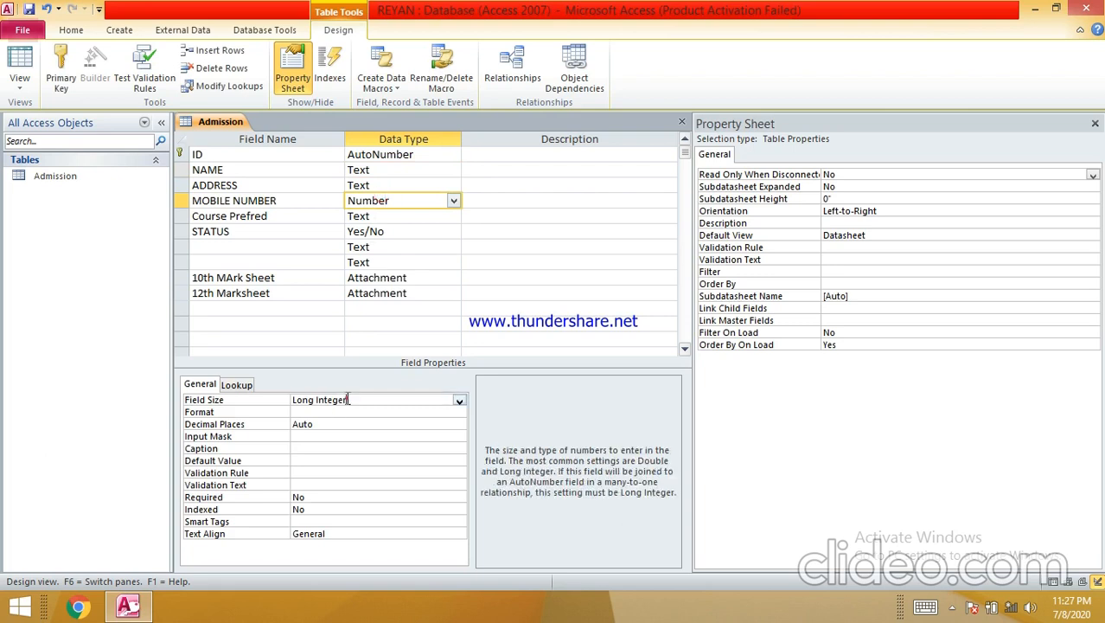
pyautogui.click(457, 401)
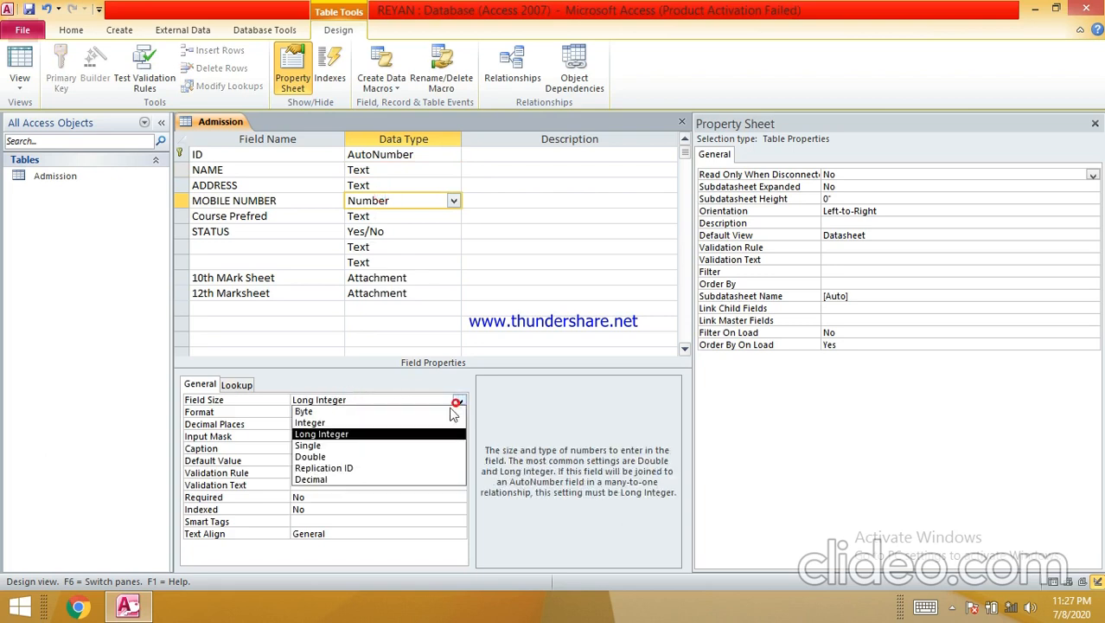
pyautogui.click(386, 455)
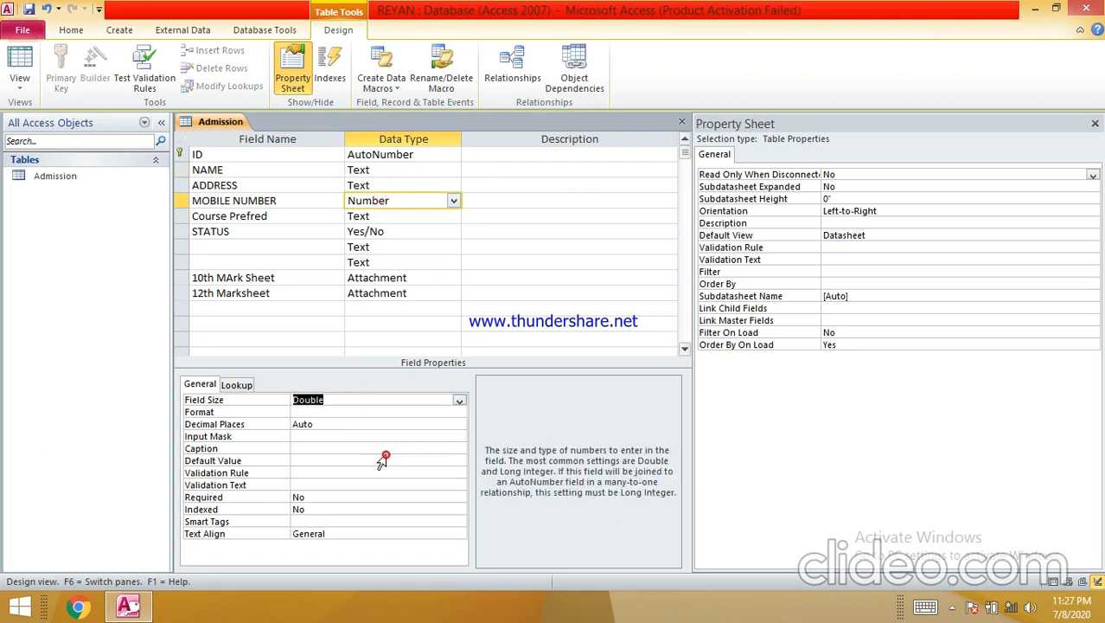
pyautogui.click(386, 217)
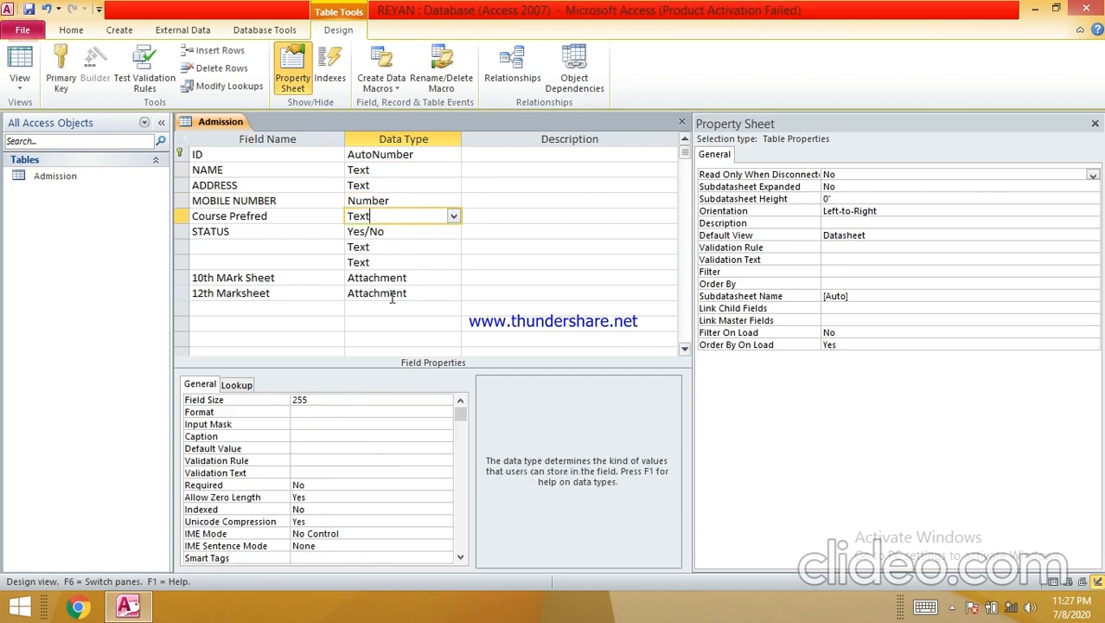
pyautogui.click(415, 232)
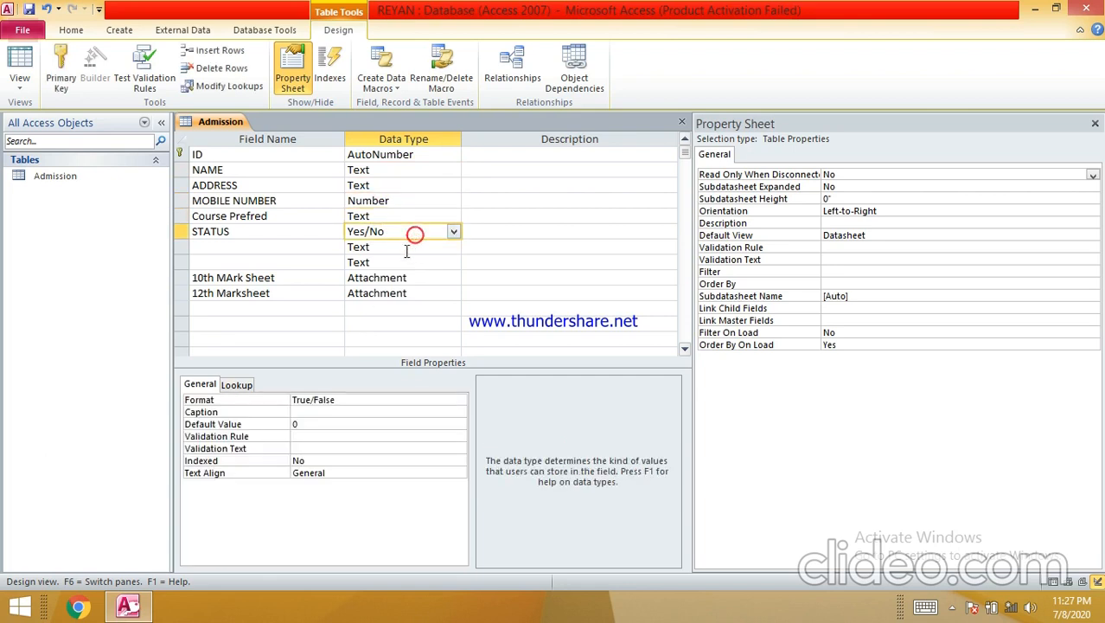
pyautogui.click(389, 201)
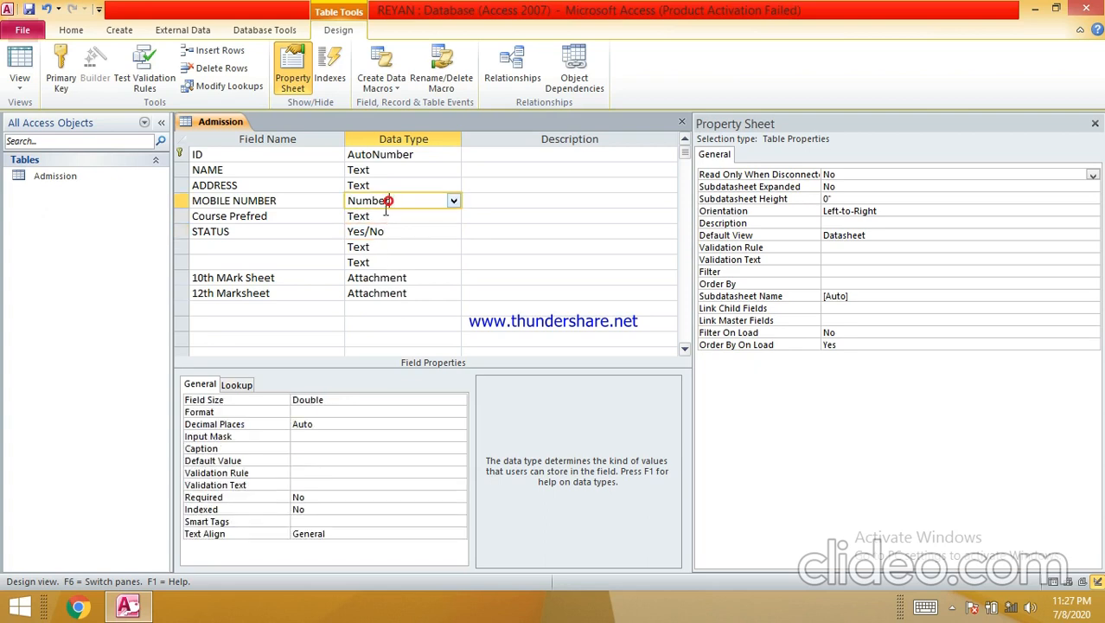
pyautogui.click(341, 400)
pyautogui.click(459, 401)
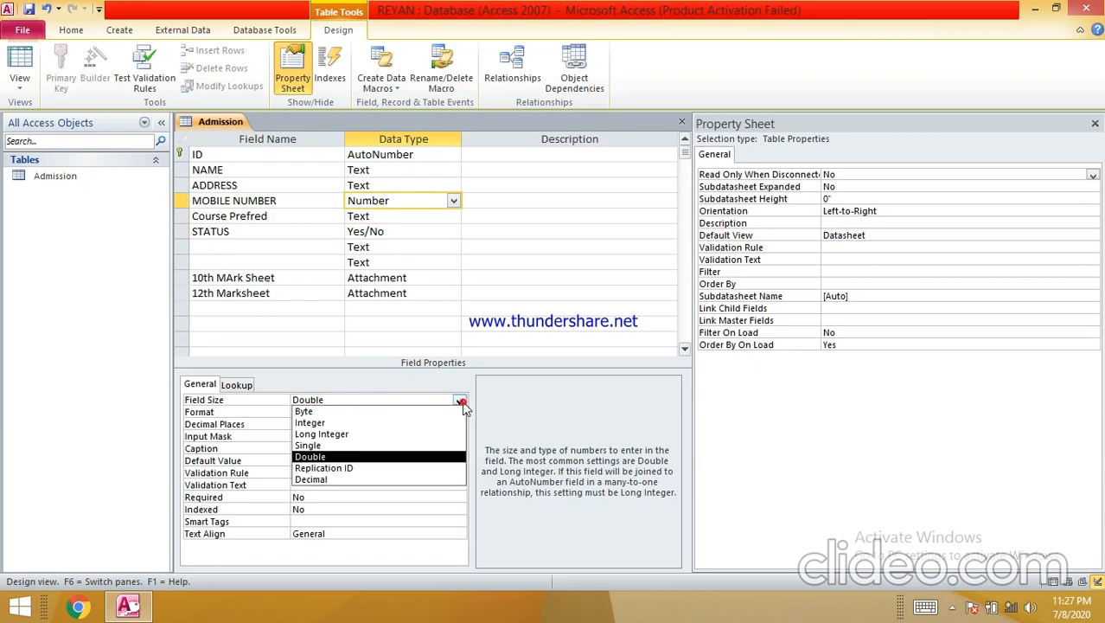
pyautogui.click(406, 460)
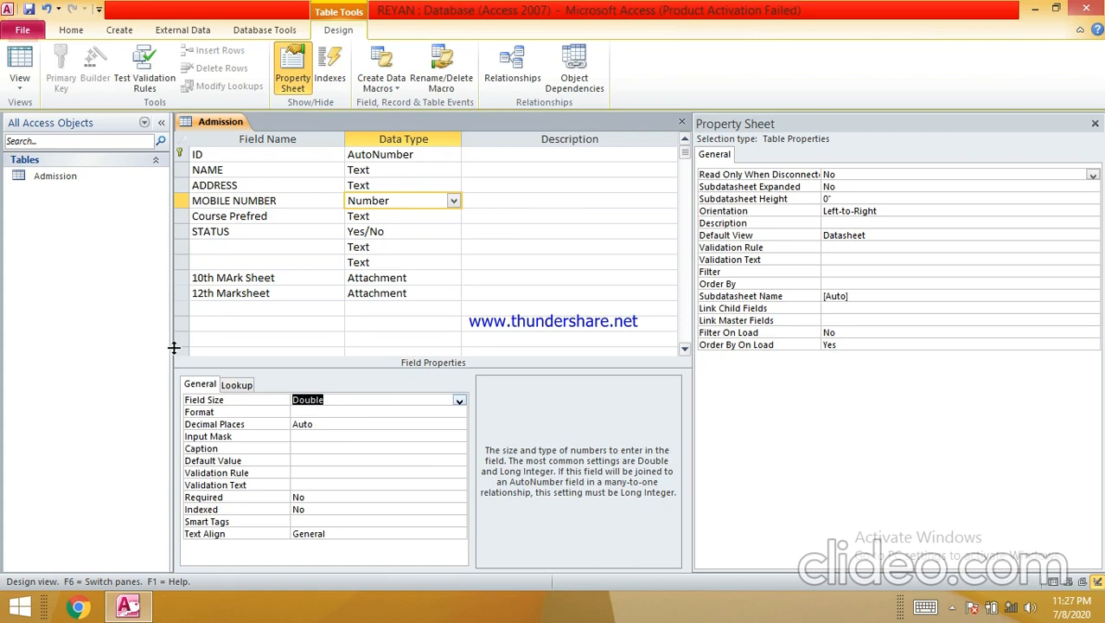
# - Attempt to save the Admission design and dismiss the missing field name warning
pyautogui.rightClick(220, 125)
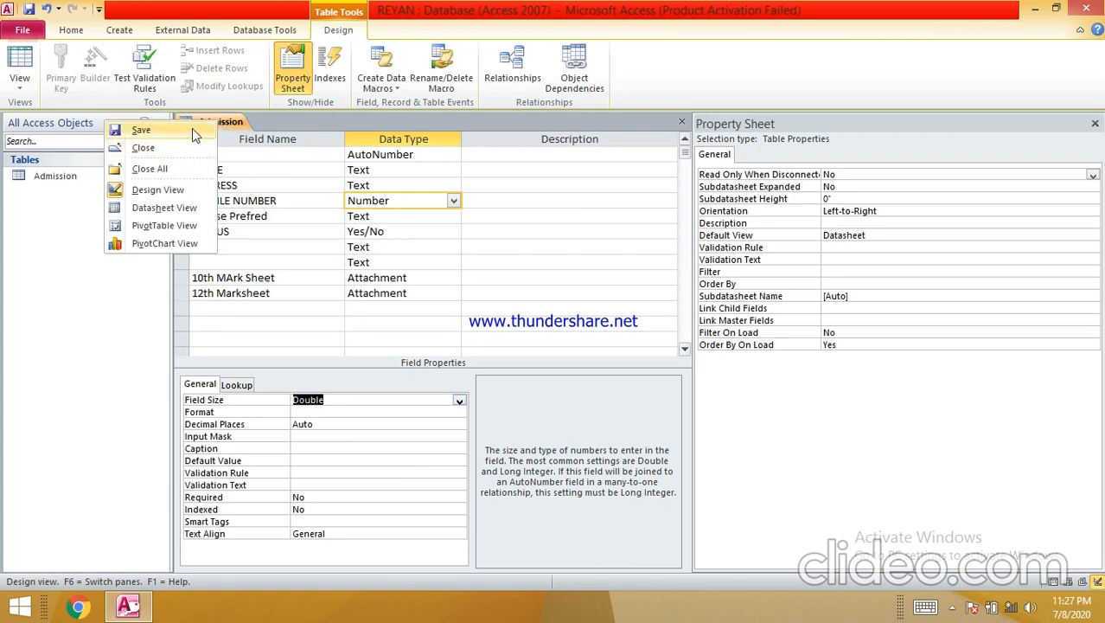
pyautogui.click(199, 132)
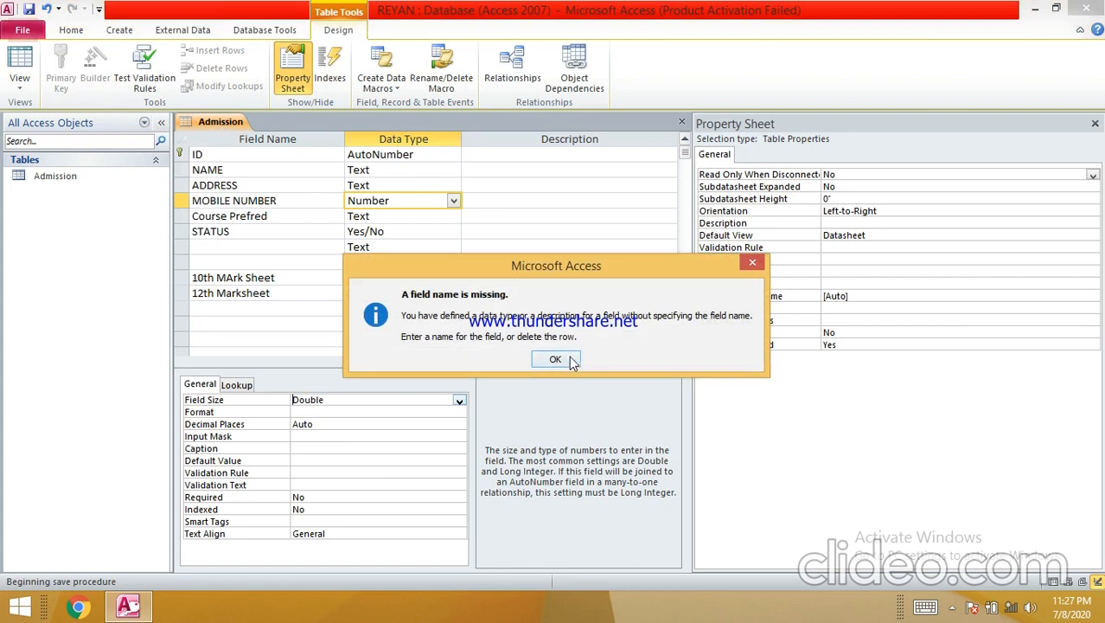
pyautogui.click(555, 360)
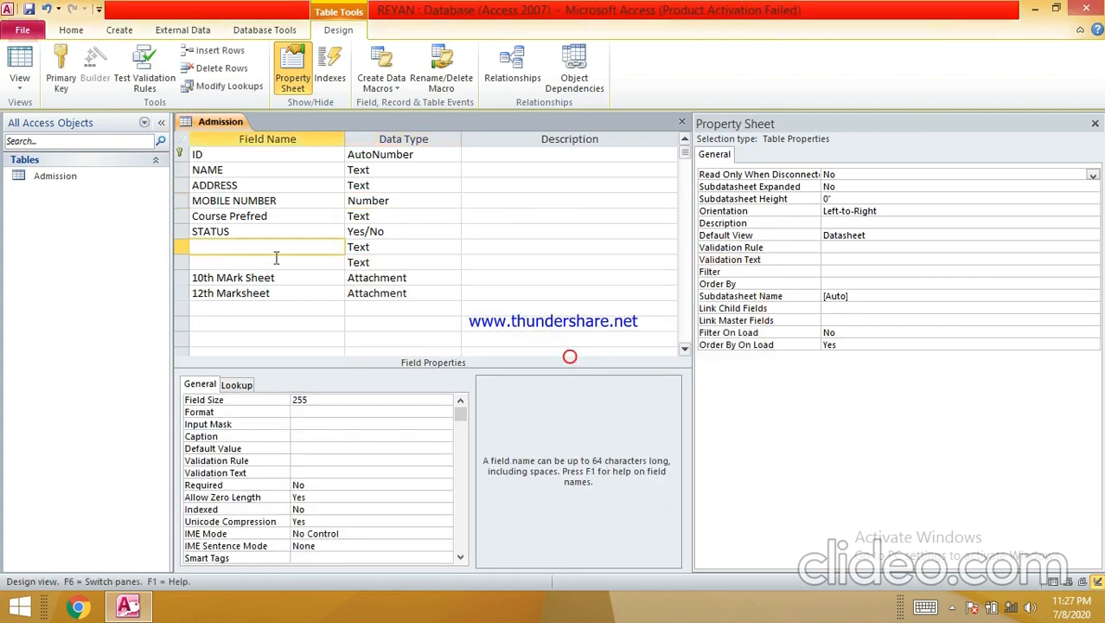
# - Delete both empty unnamed field rows, confirming each deletion
pyautogui.click(180, 244)
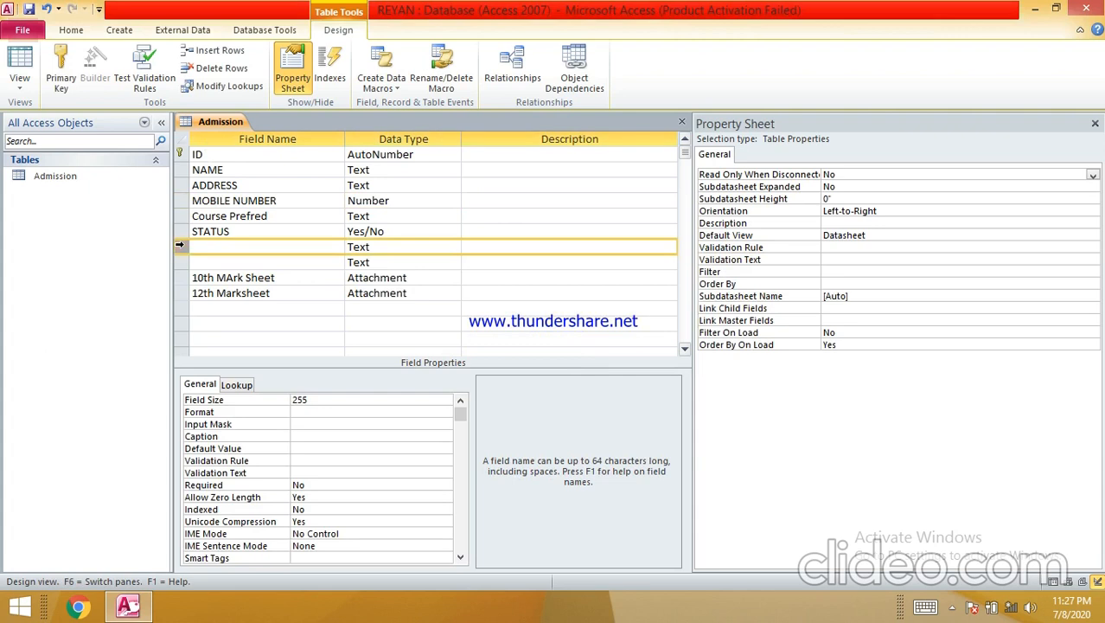
pyautogui.rightClick(179, 247)
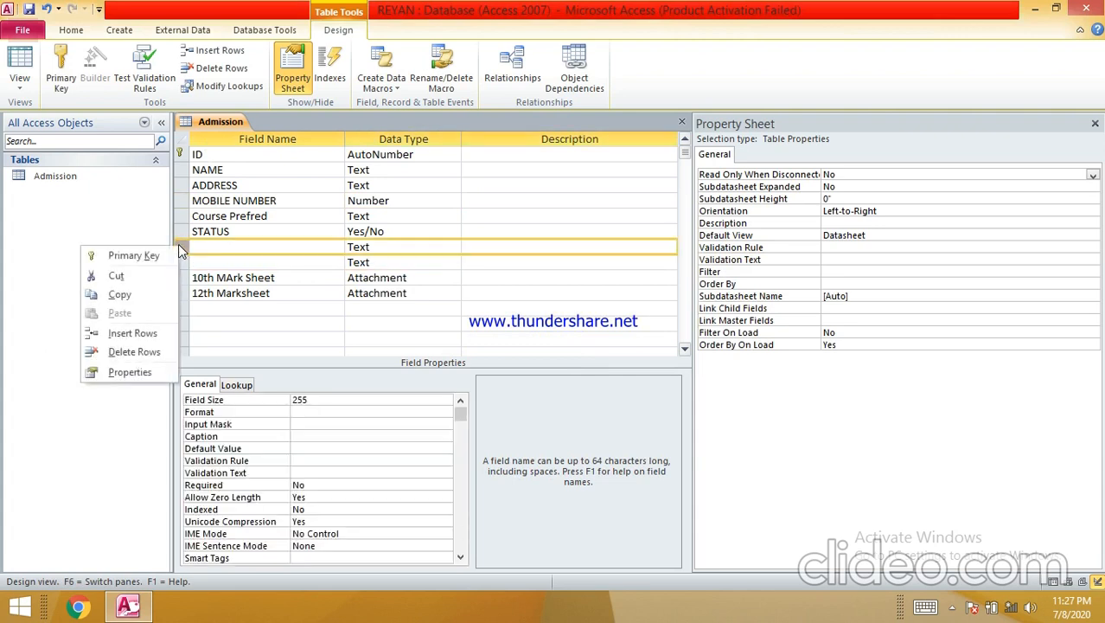
pyautogui.click(139, 351)
pyautogui.click(526, 349)
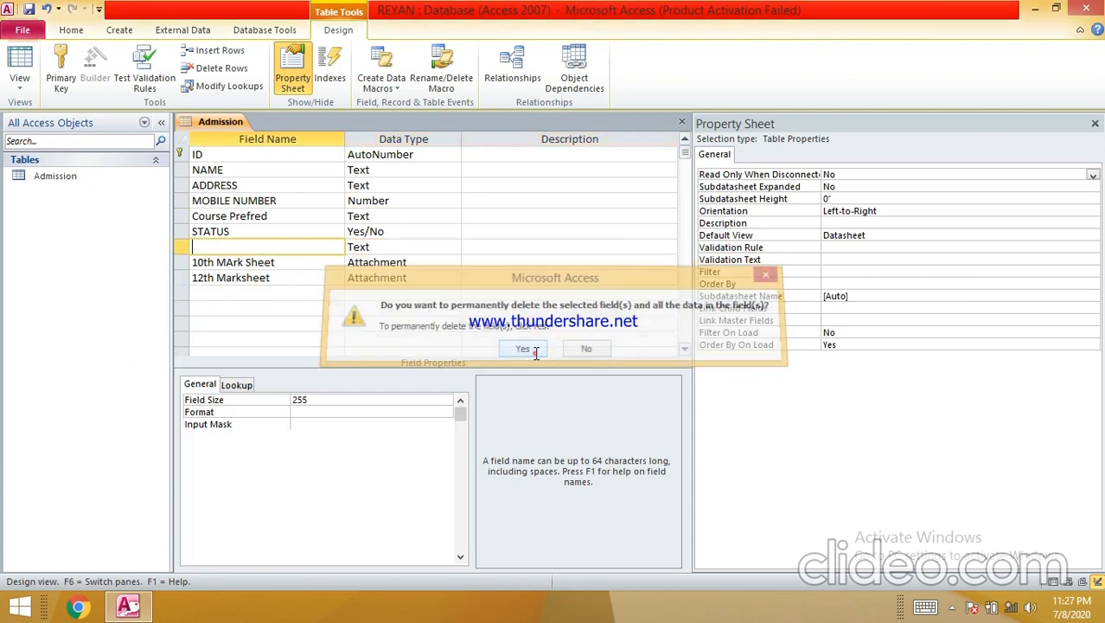
pyautogui.click(178, 242)
pyautogui.rightClick(178, 243)
pyautogui.click(142, 346)
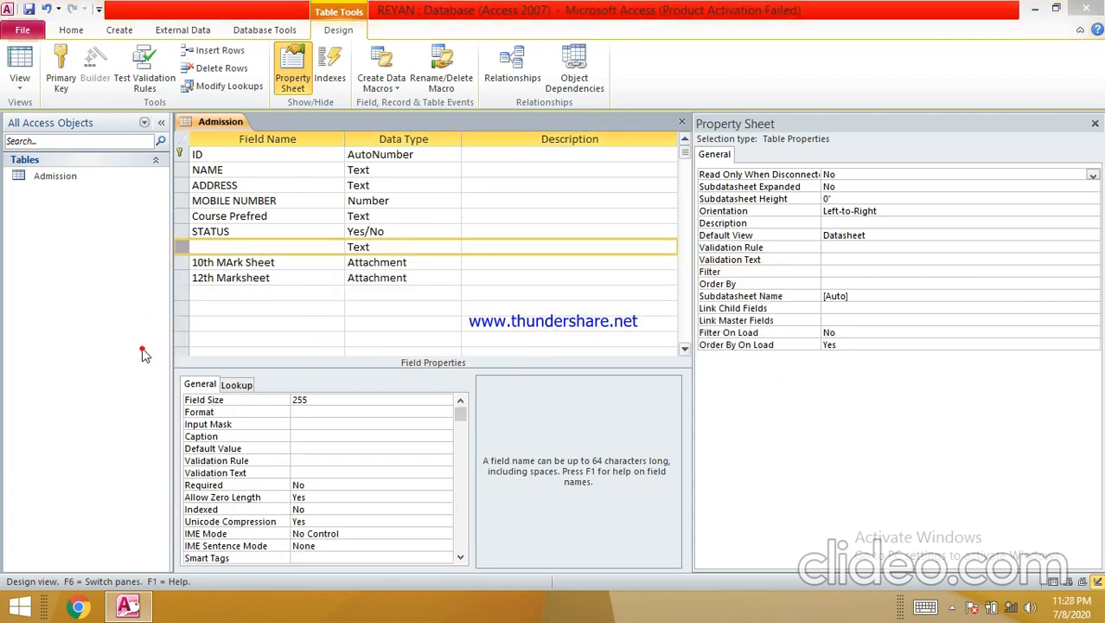
pyautogui.click(511, 346)
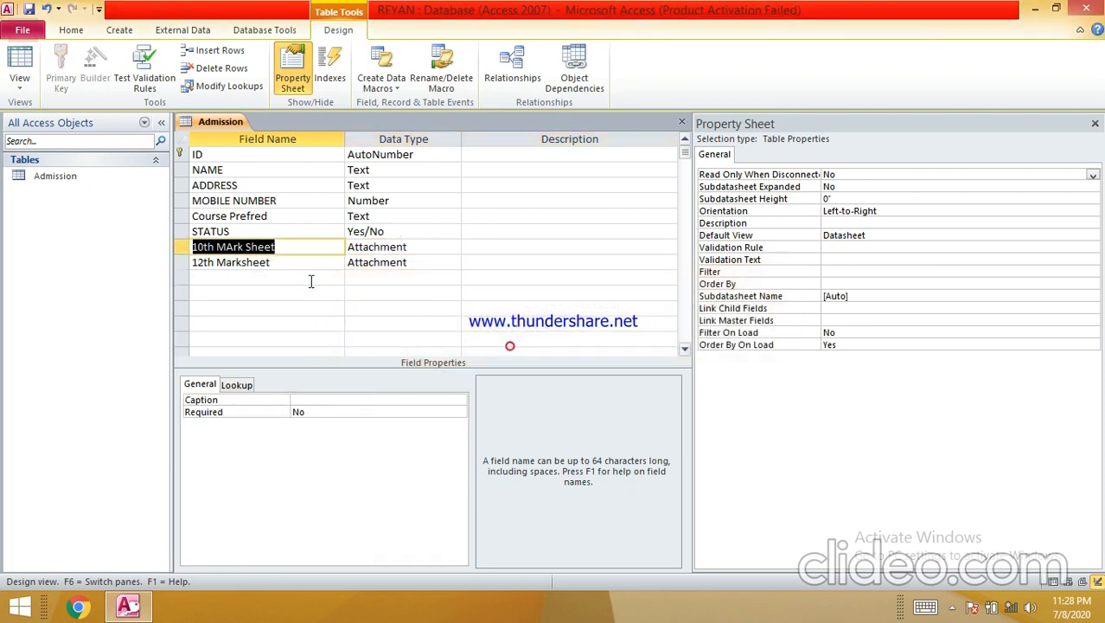
# - Save the Admission design, accepting the data-loss, integrity and Required prompts
pyautogui.rightClick(223, 122)
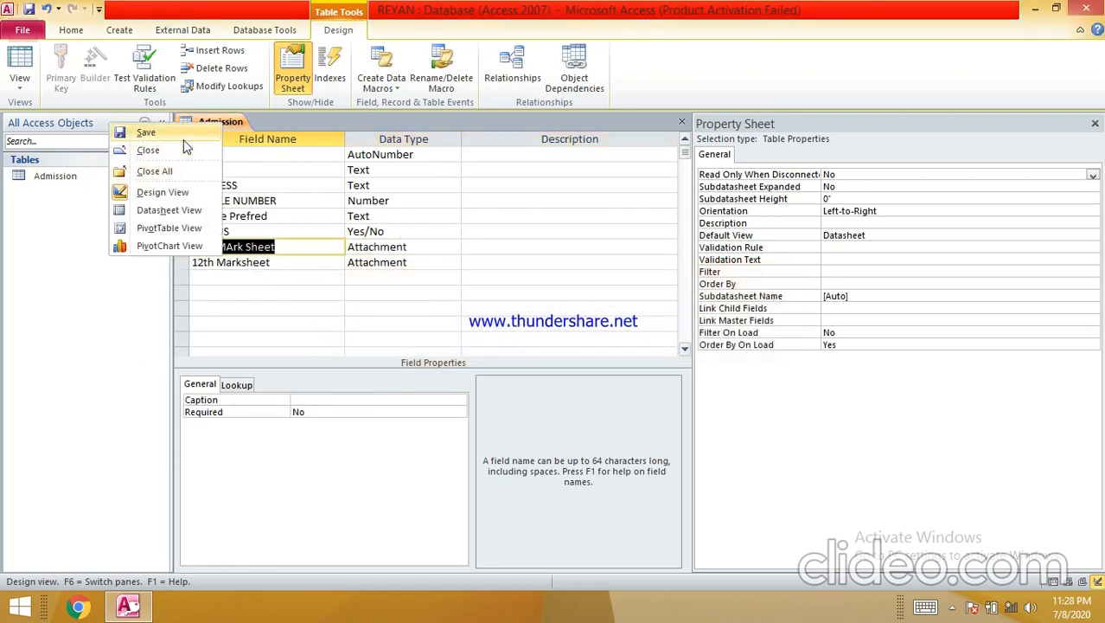
pyautogui.click(147, 134)
pyautogui.click(523, 355)
pyautogui.click(499, 349)
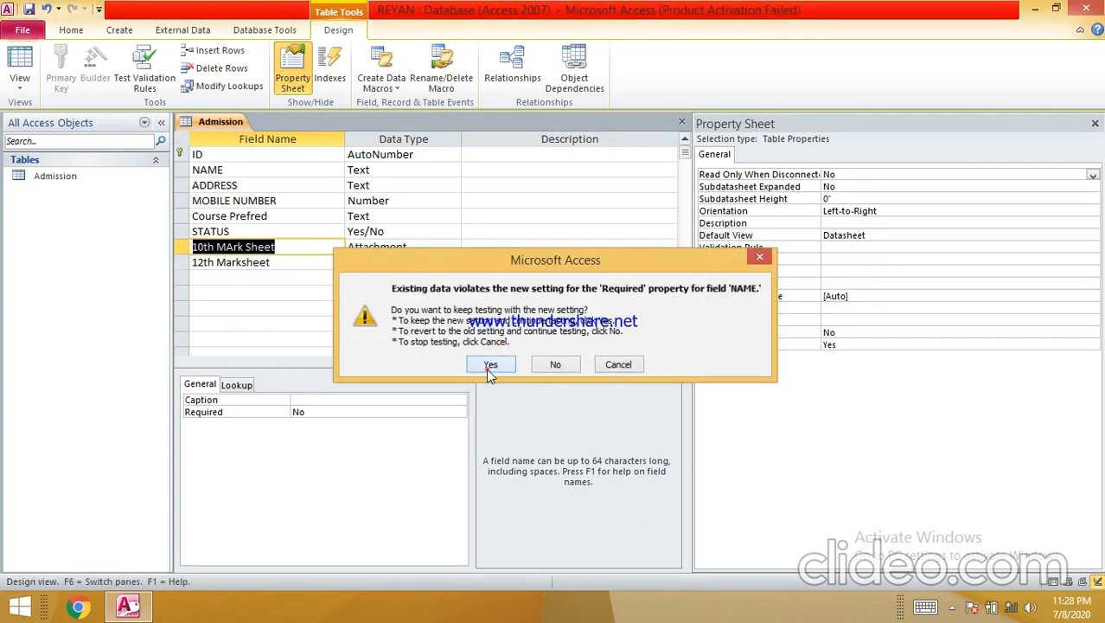
pyautogui.click(490, 366)
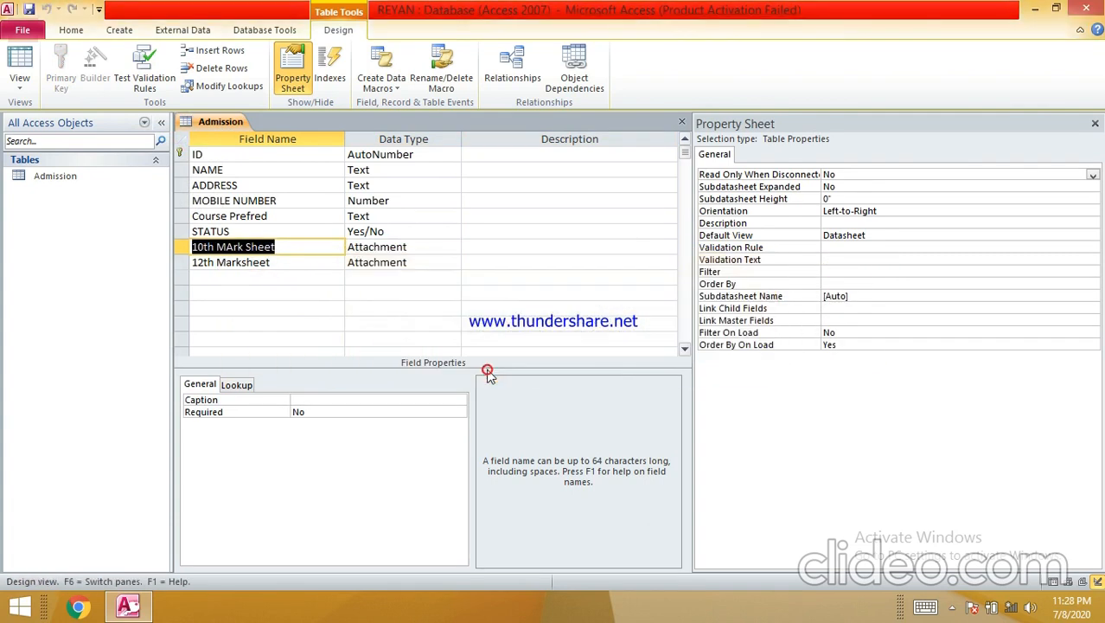
pyautogui.rightClick(205, 121)
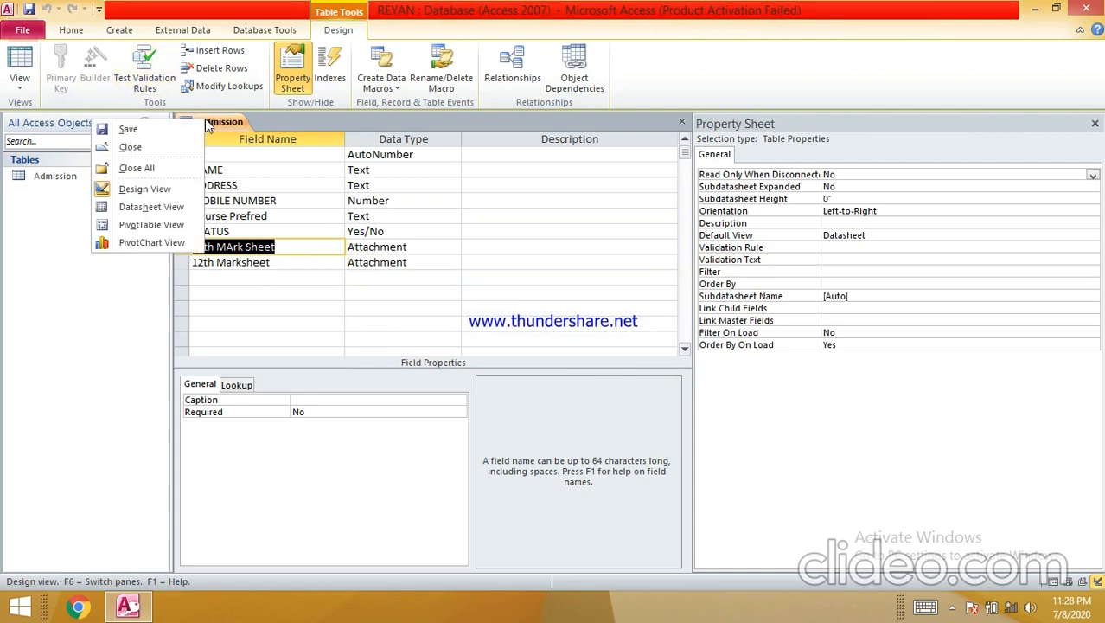
# - Switch Admission to Datasheet View and inspect the attachment column's options without changes
pyautogui.click(145, 209)
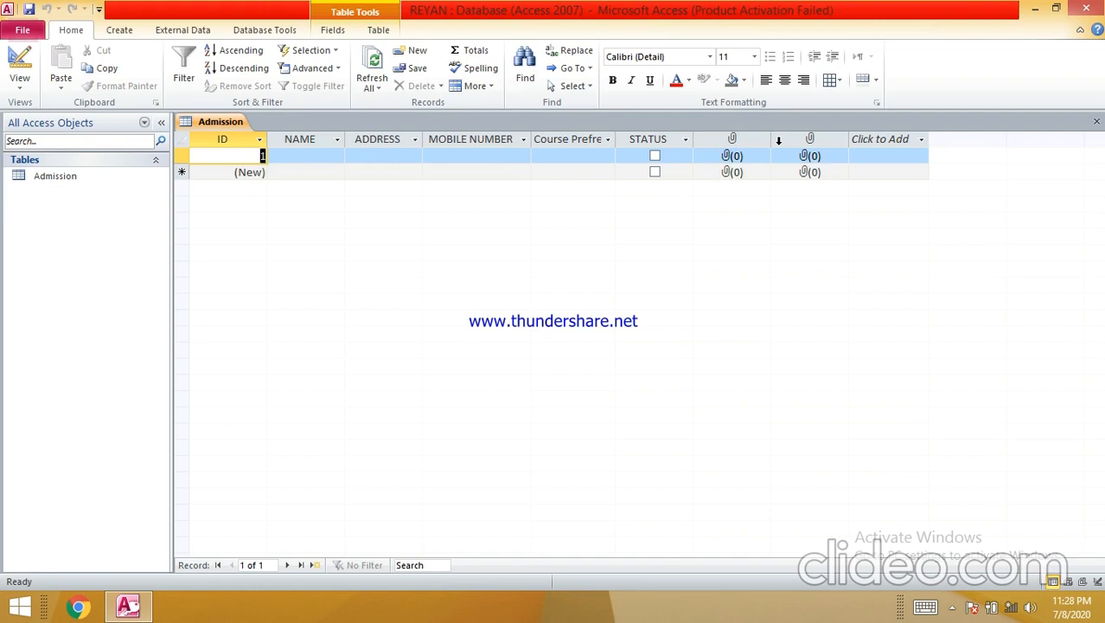
pyautogui.click(736, 143)
pyautogui.rightClick(737, 145)
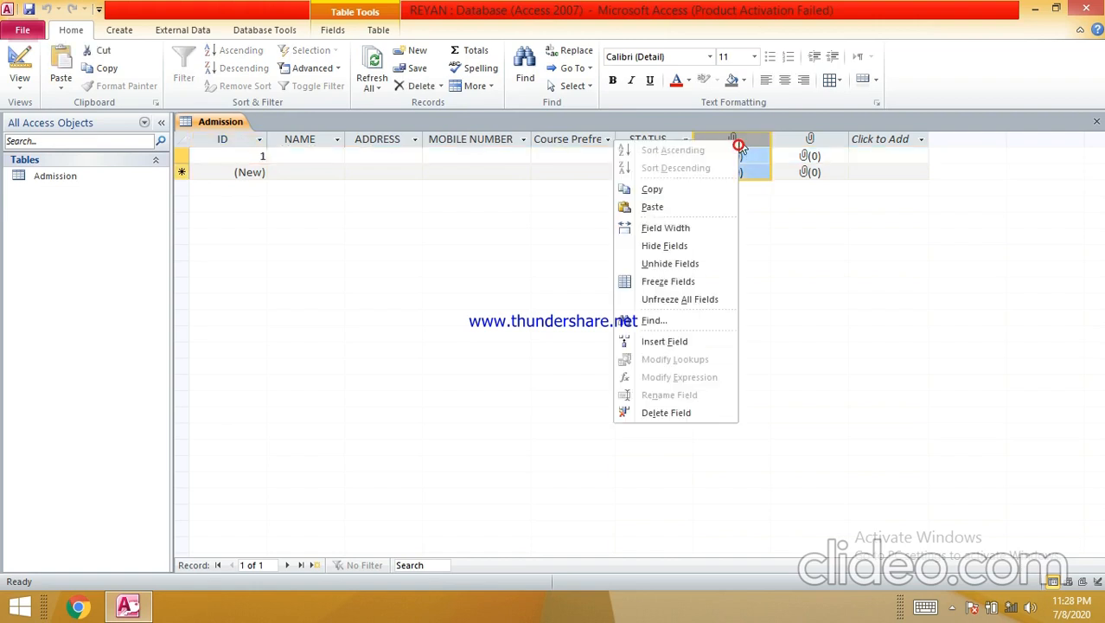
pyautogui.click(792, 351)
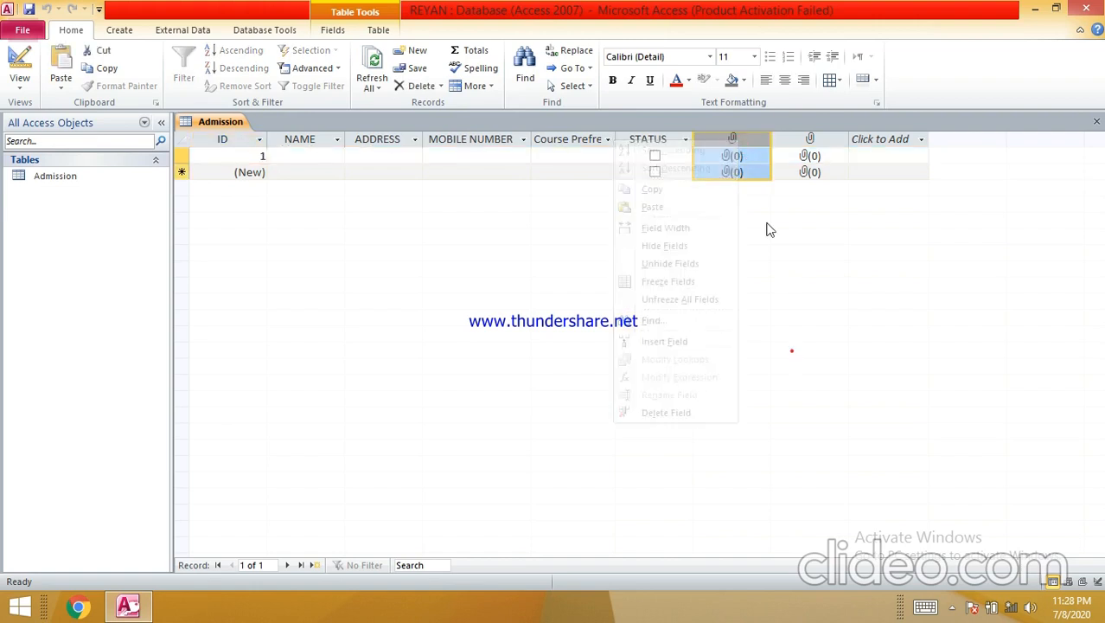
pyautogui.click(753, 144)
pyautogui.click(757, 142)
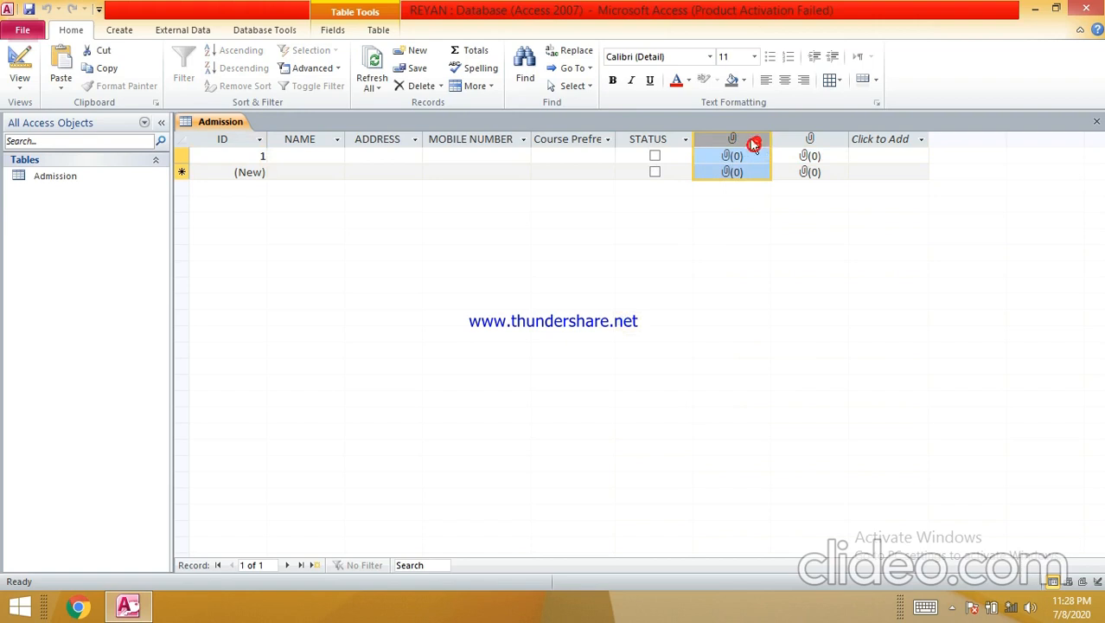
pyautogui.rightClick(722, 139)
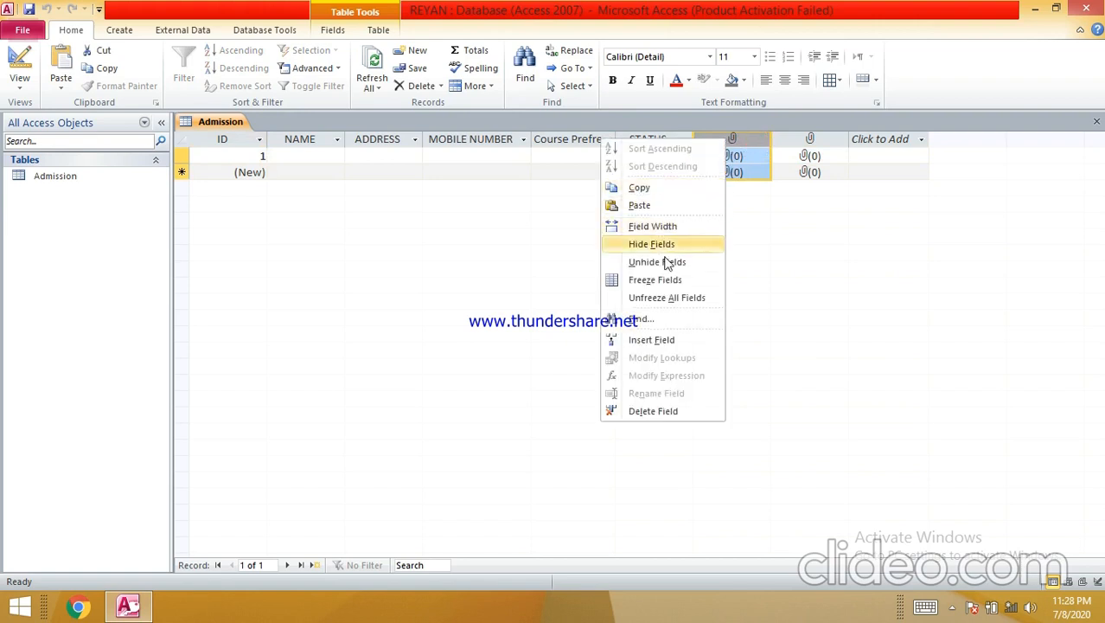
pyautogui.click(751, 315)
pyautogui.rightClick(692, 140)
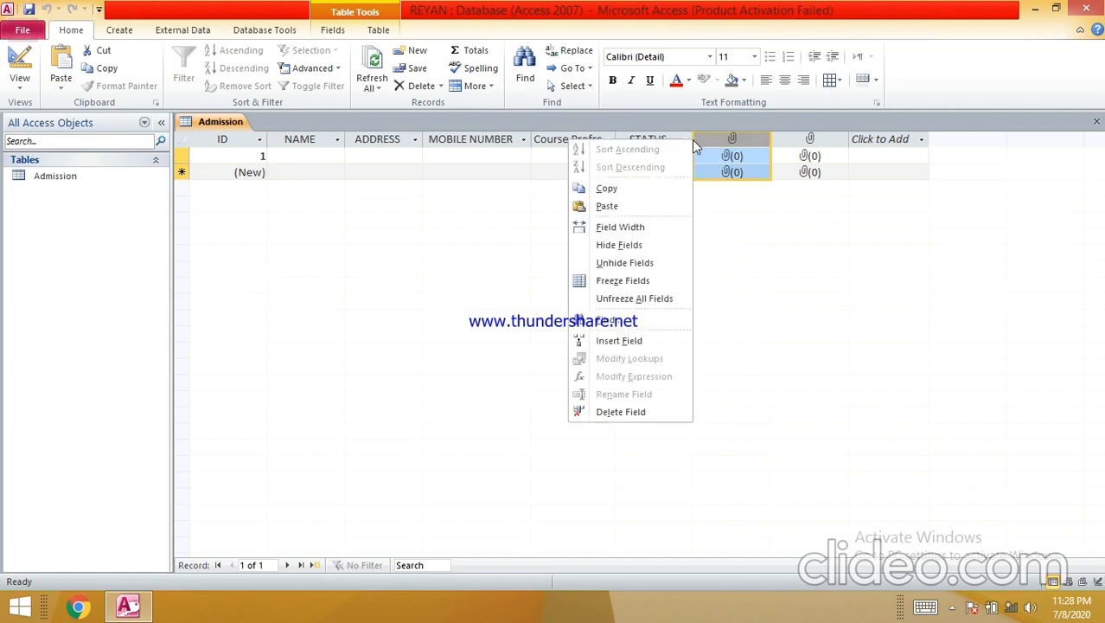
pyautogui.click(427, 199)
# - Enter record 1's student name and address, then an invalid non-numeric mobile value
pyautogui.click(311, 156)
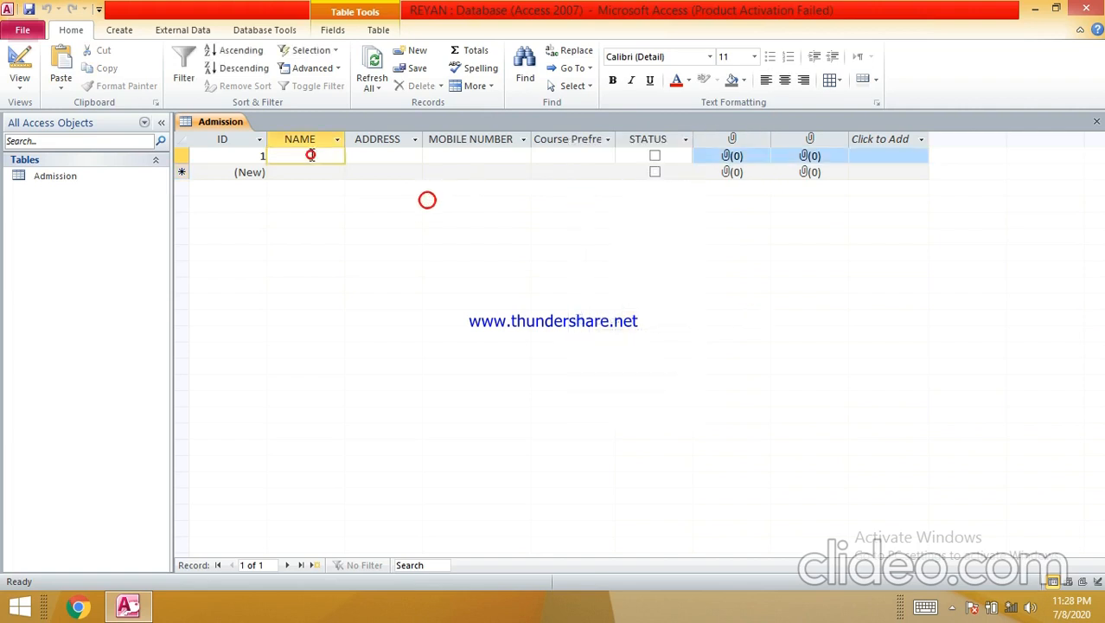
pyautogui.write('MADAN')
pyautogui.press('Tab')
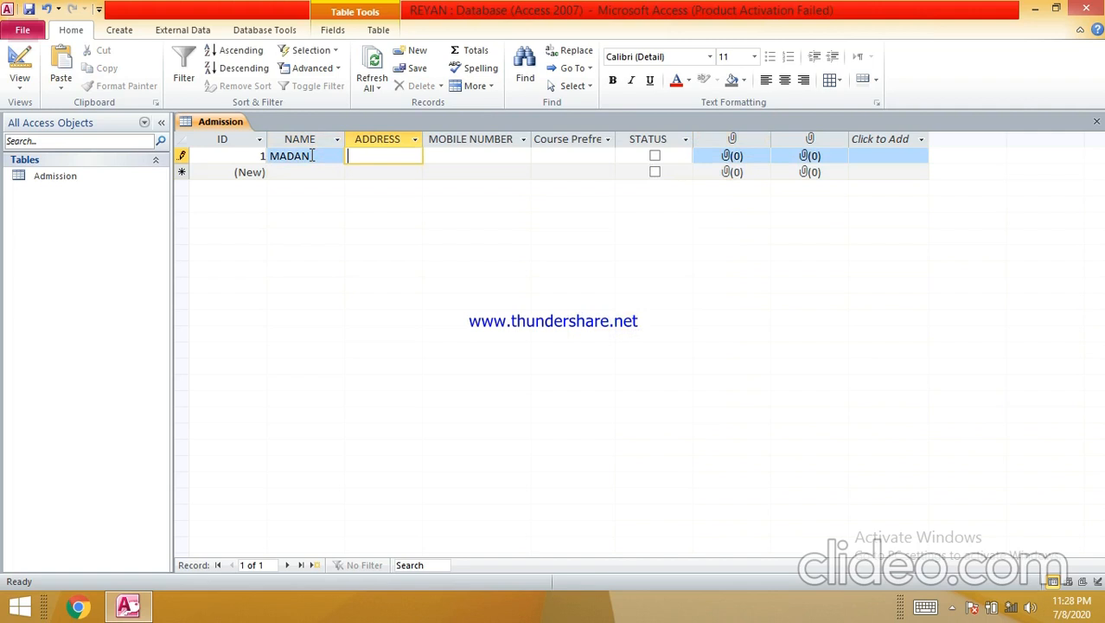
pyautogui.write('CBE')
pyautogui.press('Tab')
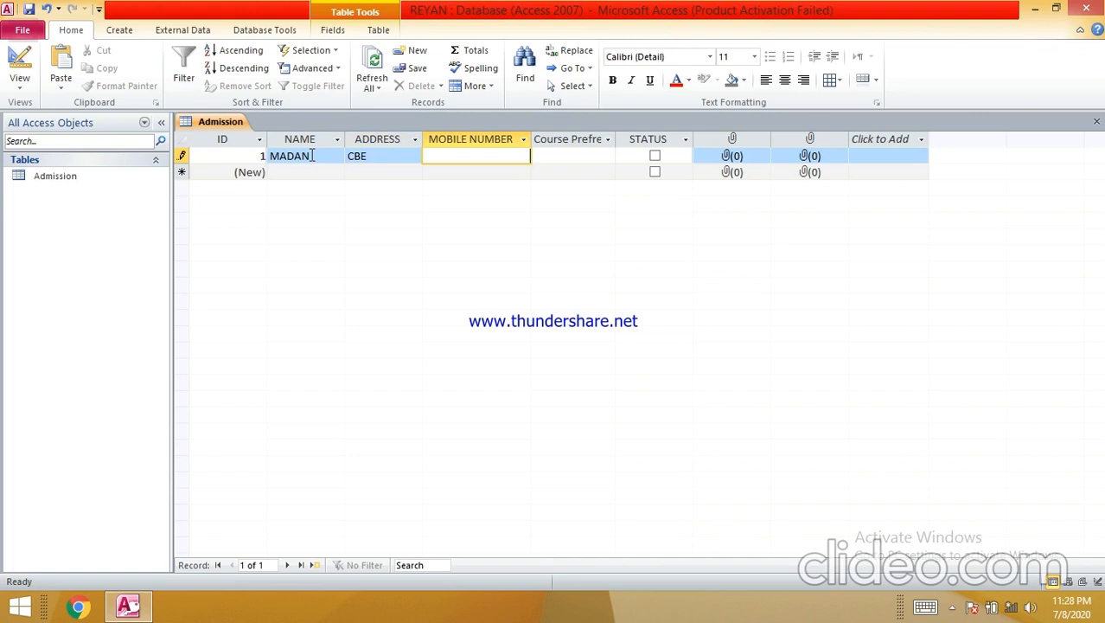
pyautogui.write('jdfgnfjdgnjd')
pyautogui.press('Tab')
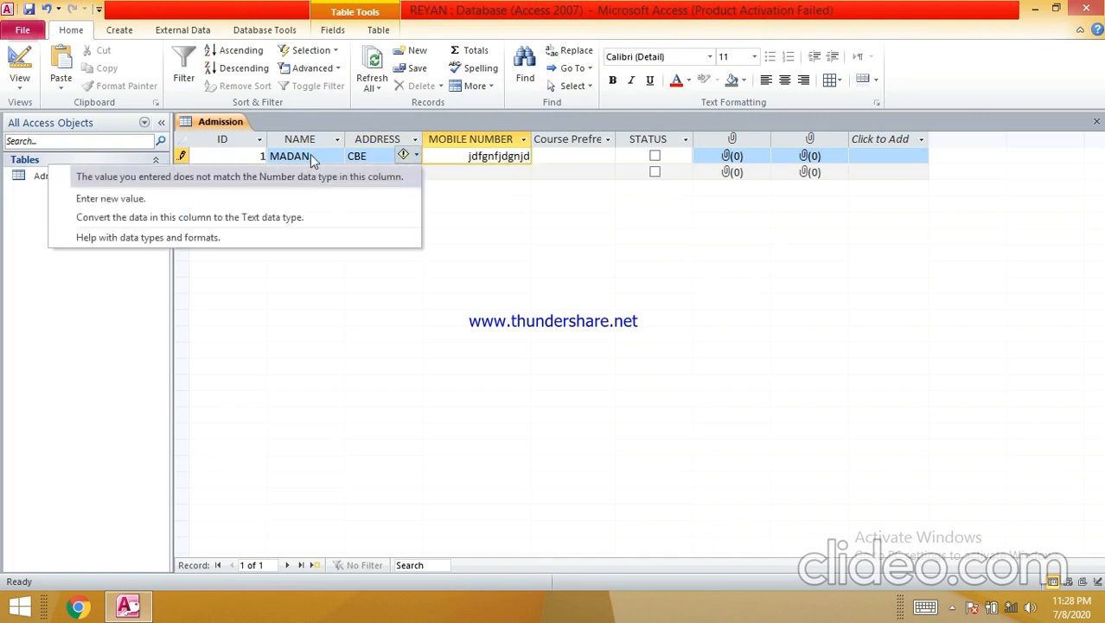
# - Replace it with a 10-digit mobile number, choose M.Pharm and tick STATUS
pyautogui.click(267, 206)
pyautogui.press('BackSpace')
pyautogui.press('Tab')
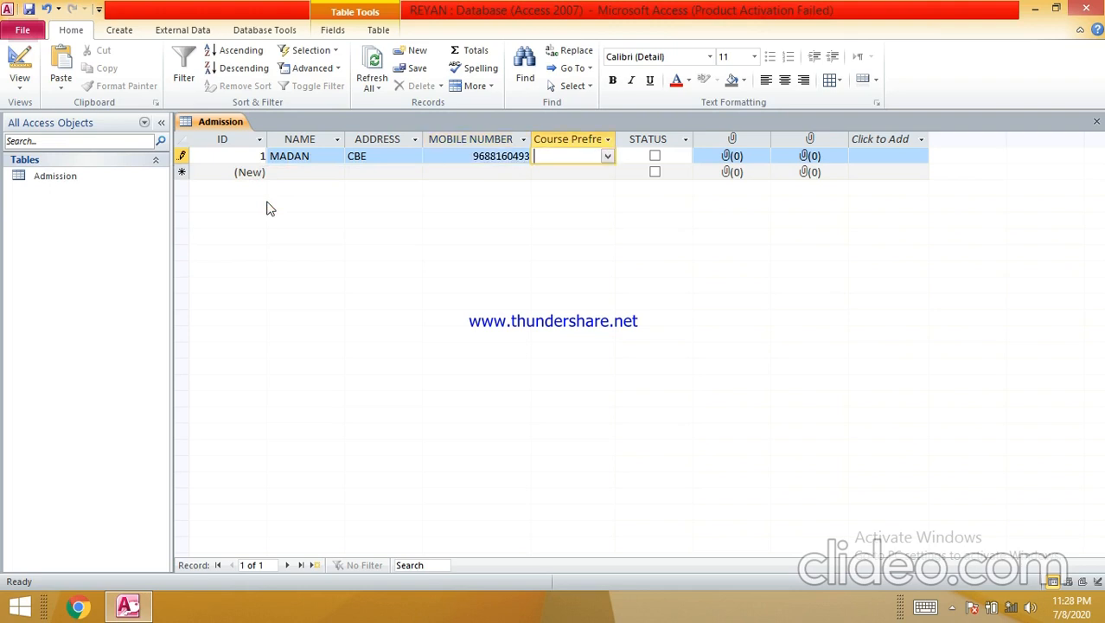
pyautogui.click(608, 156)
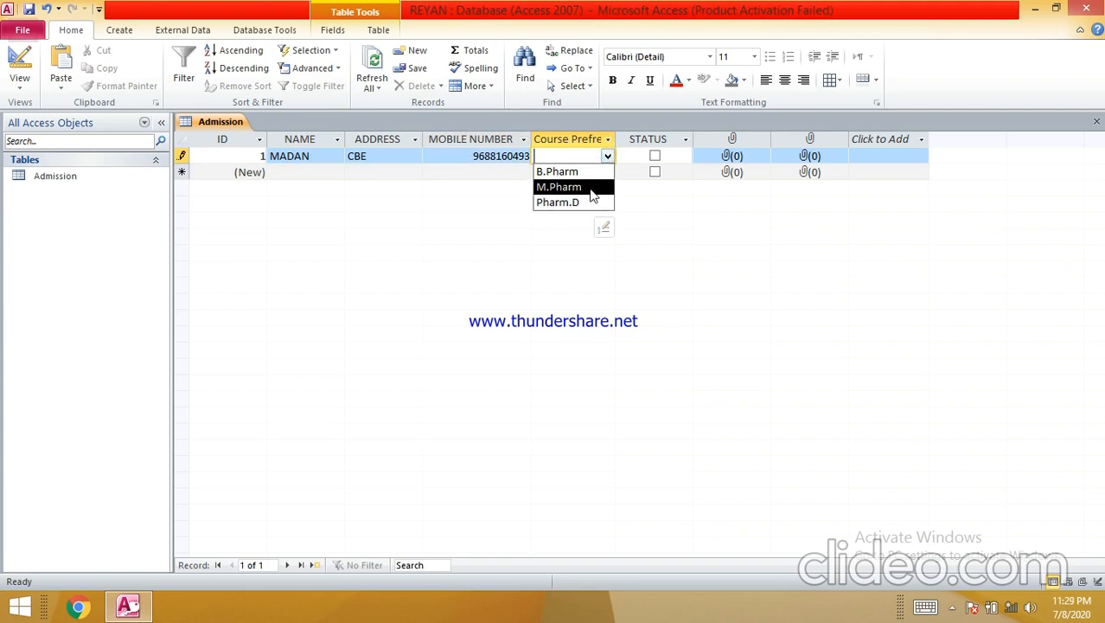
pyautogui.click(592, 187)
pyautogui.press('Tab')
pyautogui.click(656, 156)
pyautogui.click(726, 158)
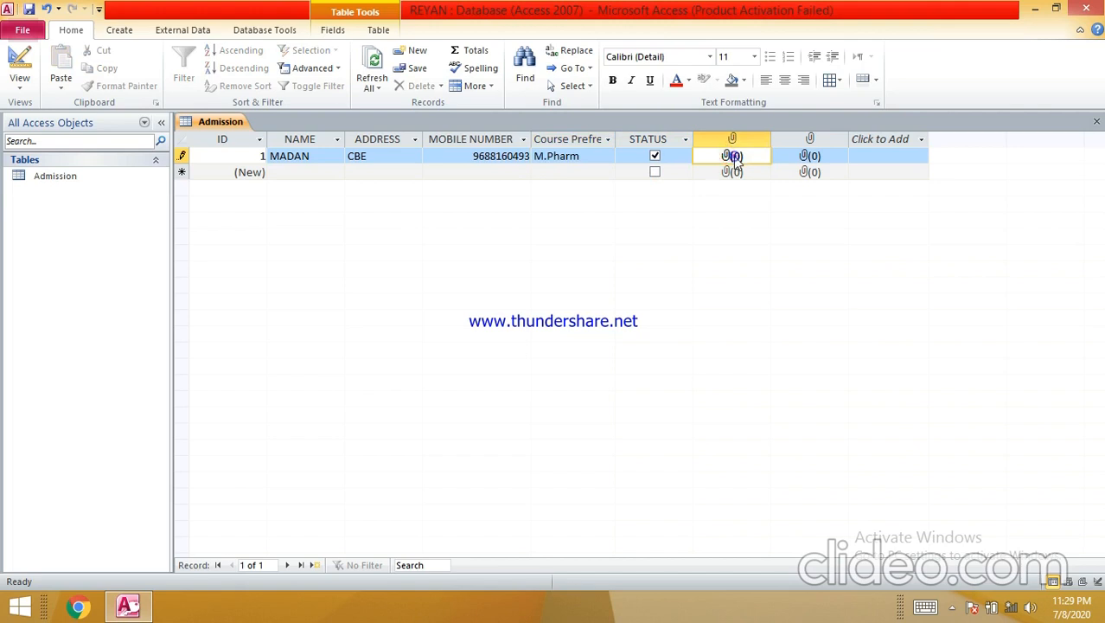
# - Attach the library image from Desktop > broucher photos to record 1's first attachment field
pyautogui.doubleClick(733, 159)
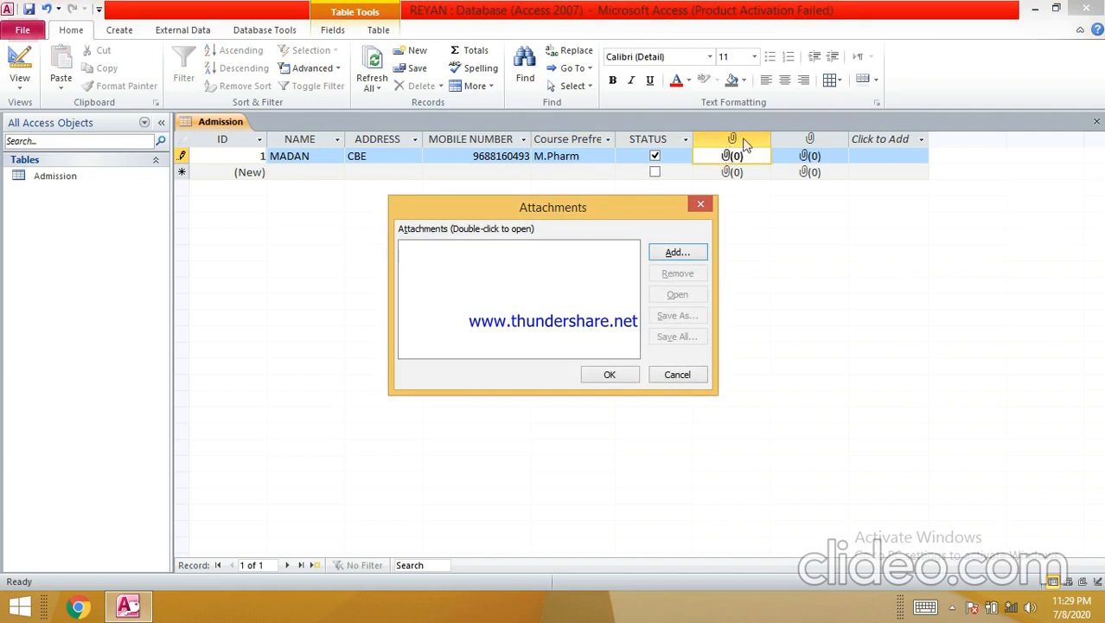
pyautogui.click(654, 257)
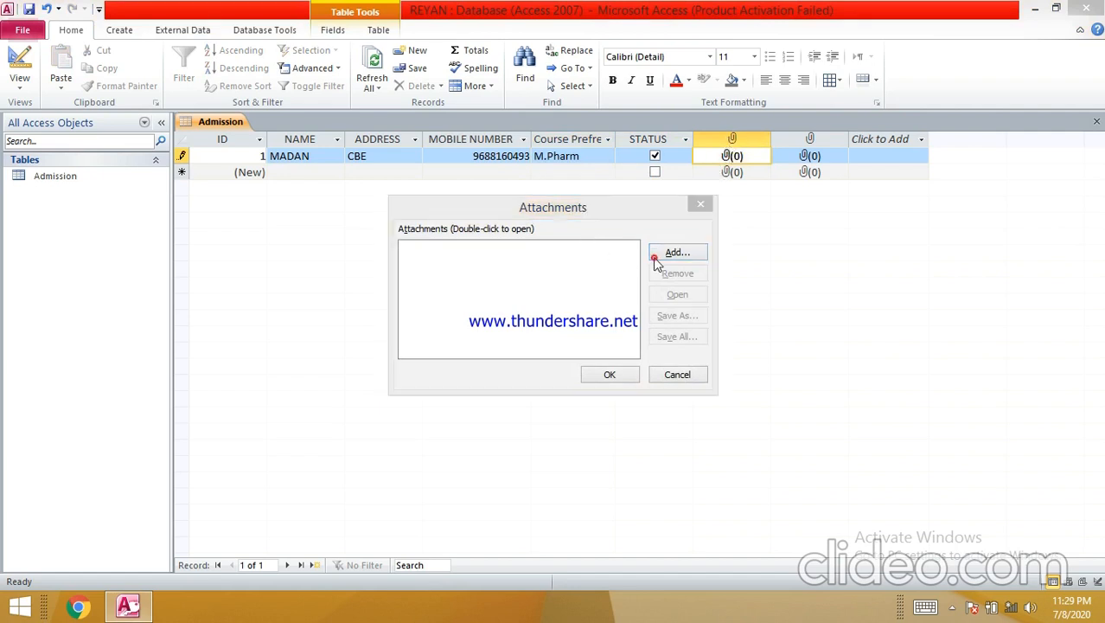
pyautogui.click(459, 296)
pyautogui.doubleClick(654, 190)
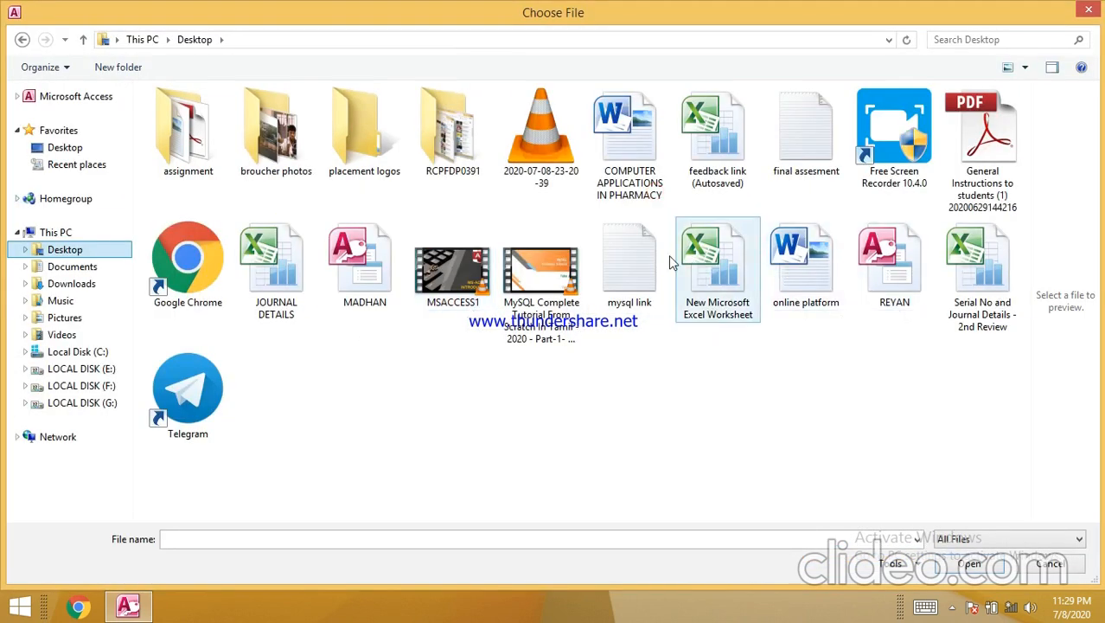
pyautogui.click(243, 141)
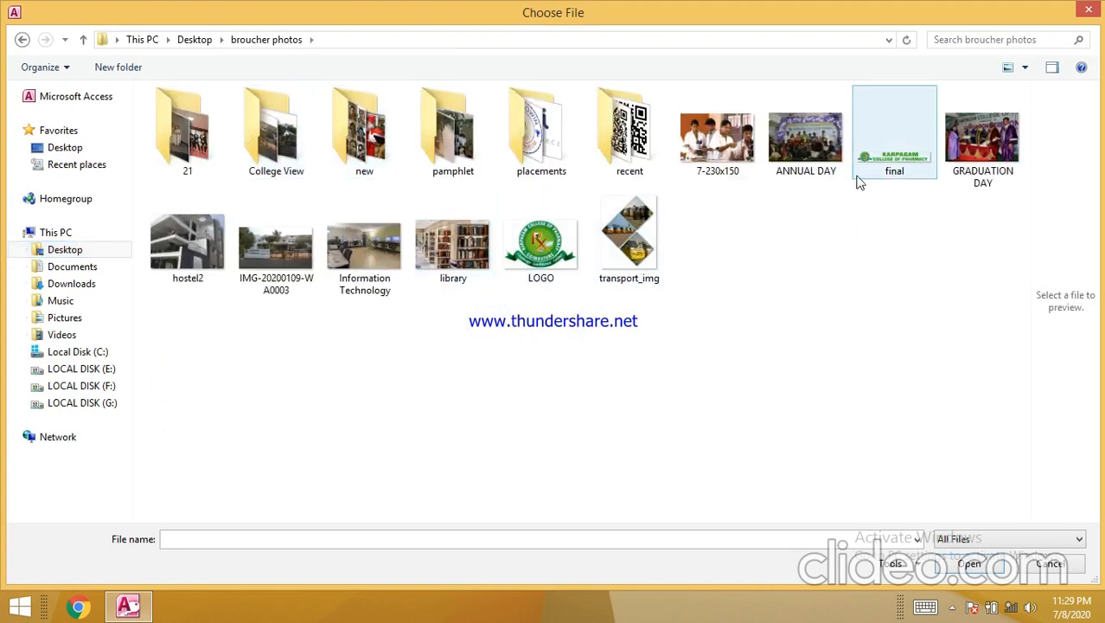
pyautogui.doubleClick(436, 214)
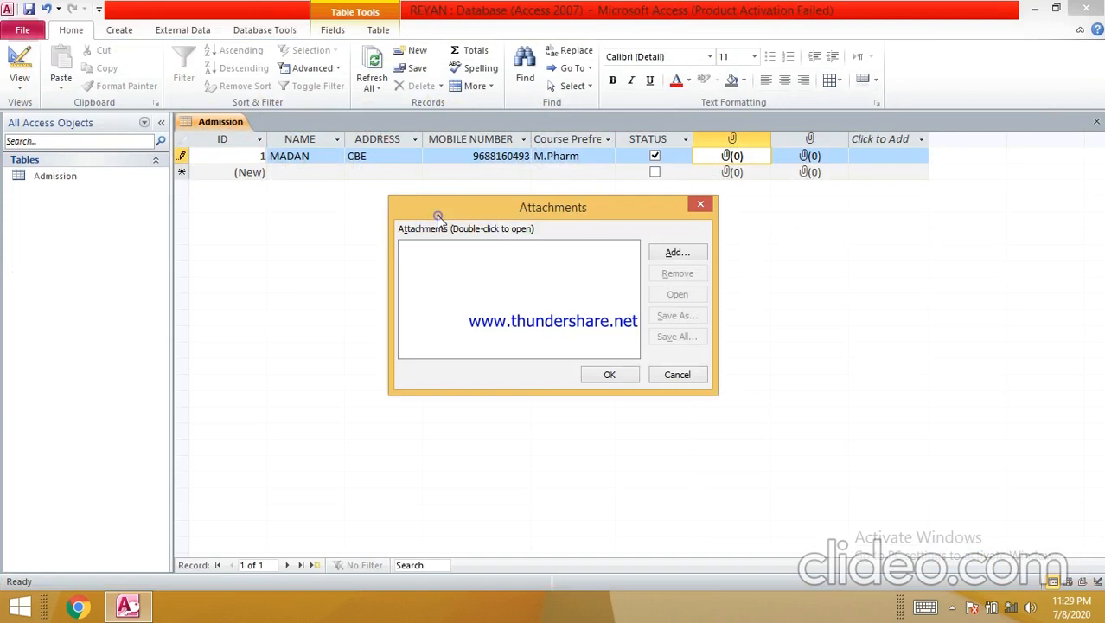
pyautogui.click(610, 374)
# - Add the Information Technology image to the second attachment field
pyautogui.click(811, 161)
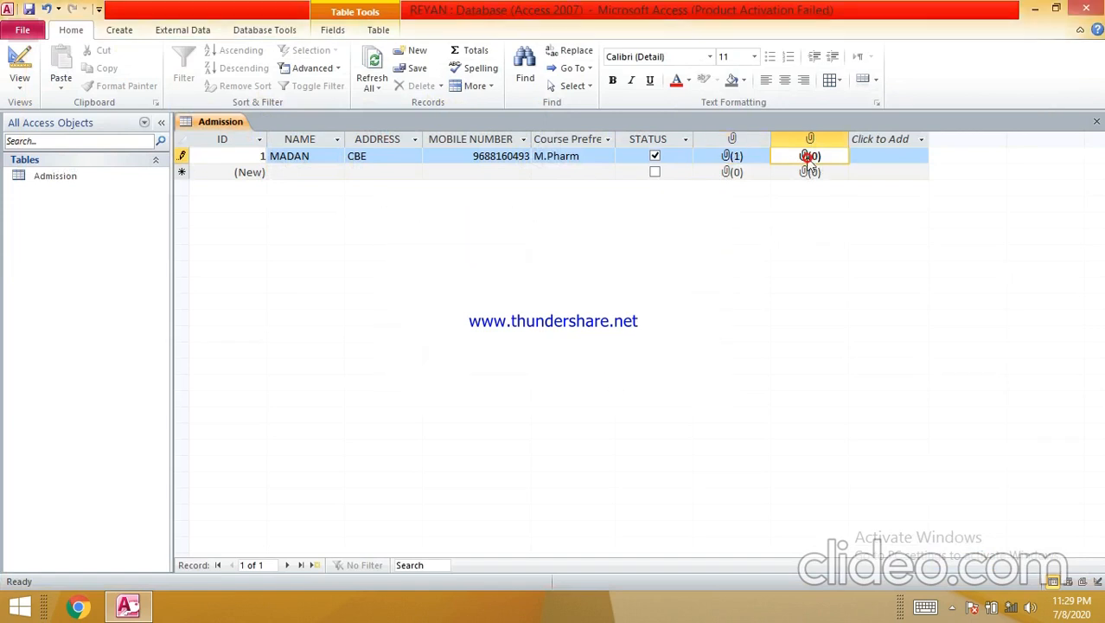
pyautogui.doubleClick(810, 161)
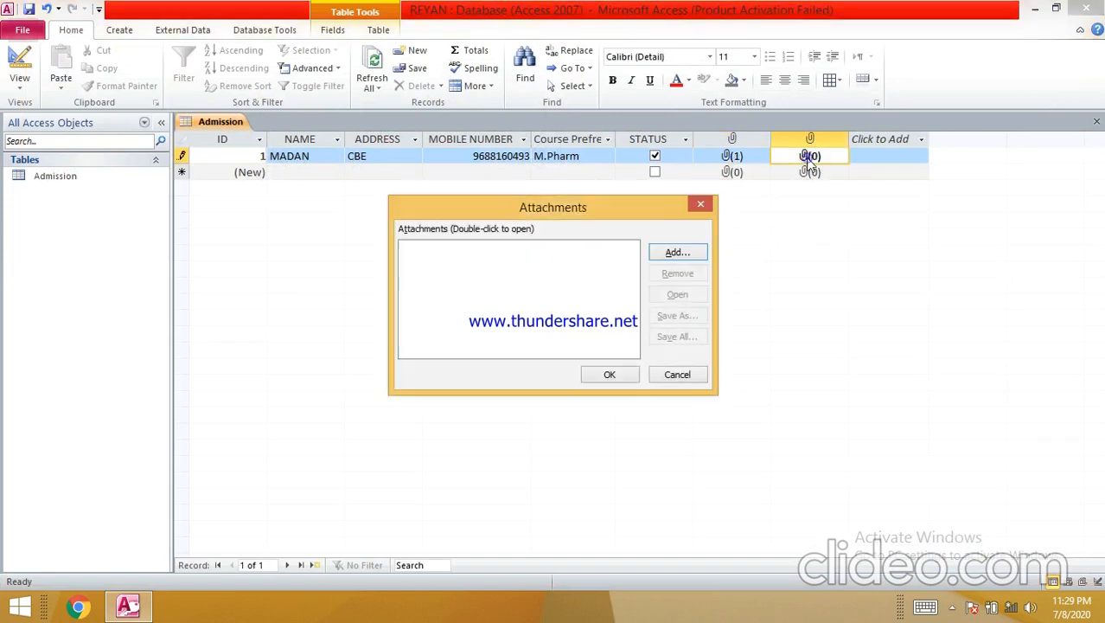
pyautogui.click(671, 259)
pyautogui.click(329, 245)
pyautogui.doubleClick(330, 245)
# - Confirm the attachment and enter record 2's student name and mobile number
pyautogui.click(603, 372)
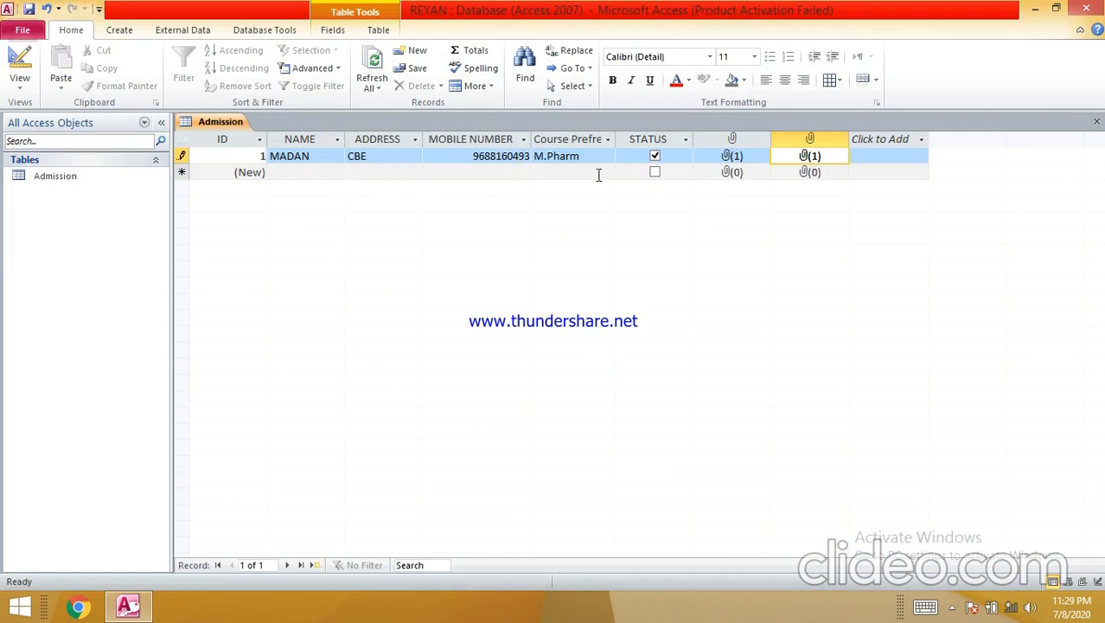
pyautogui.hotkey('ctrl', '+')
pyautogui.press('Tab')
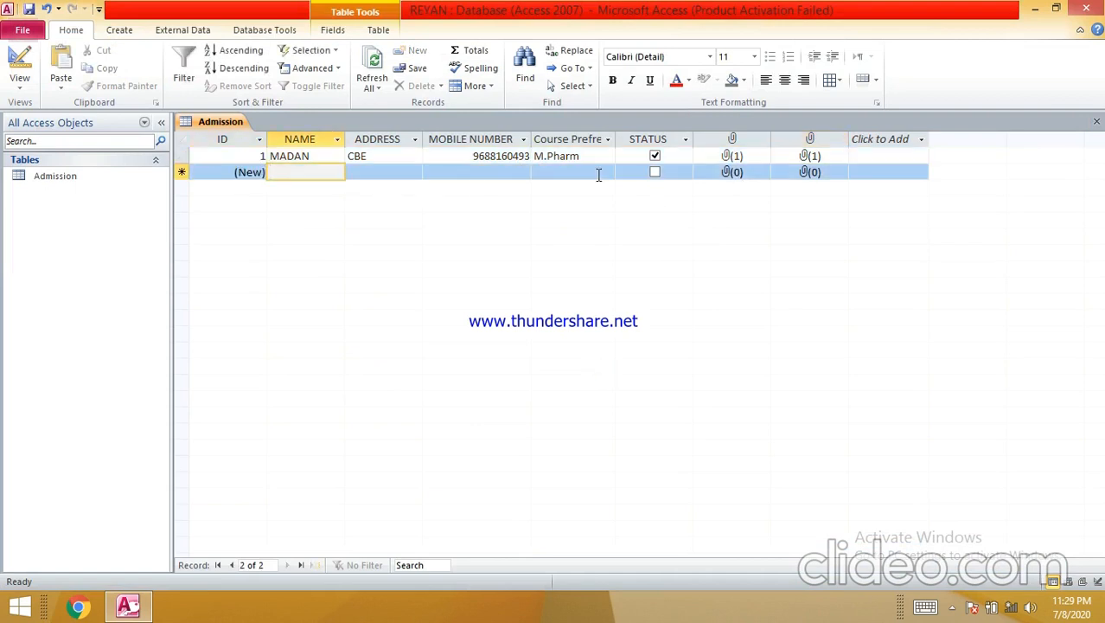
pyautogui.write('MOHAN')
pyautogui.press('Tab')
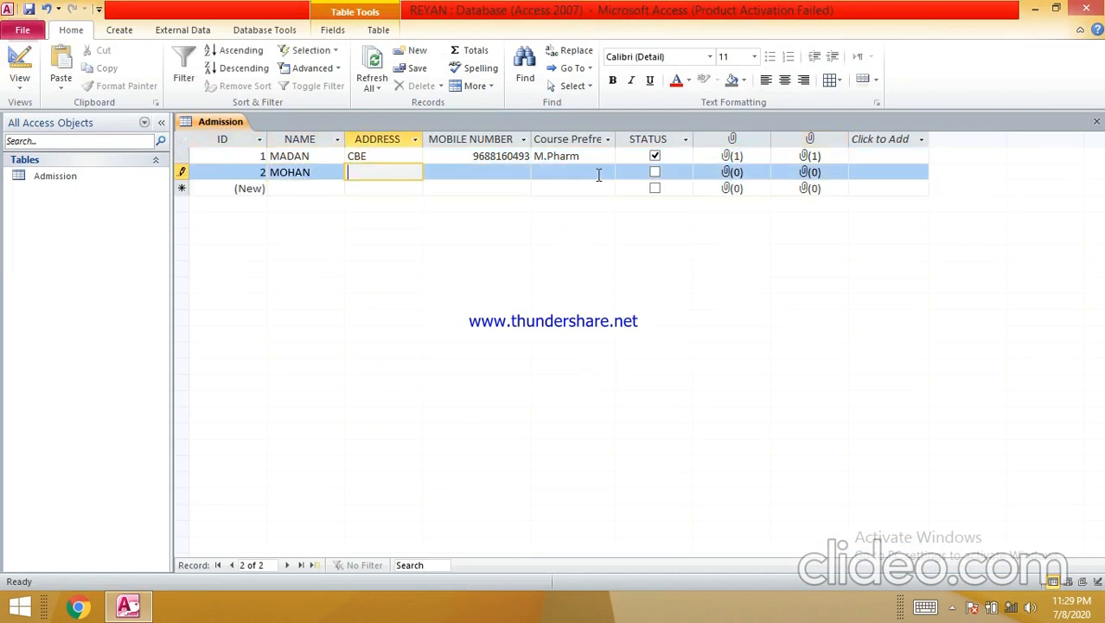
pyautogui.press('Tab')
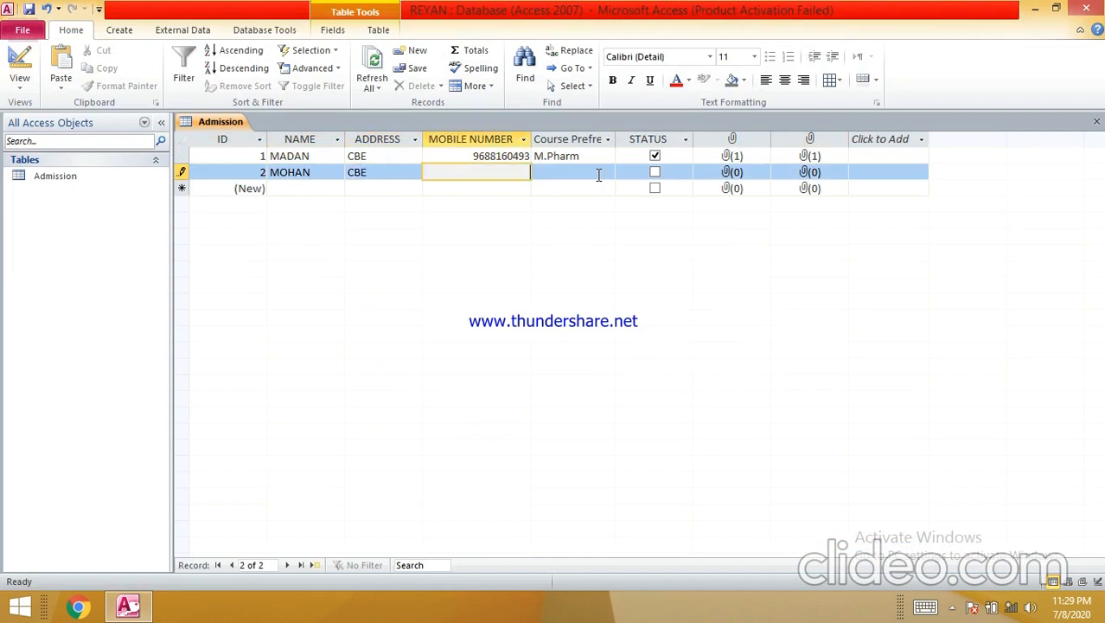
pyautogui.press('Tab')
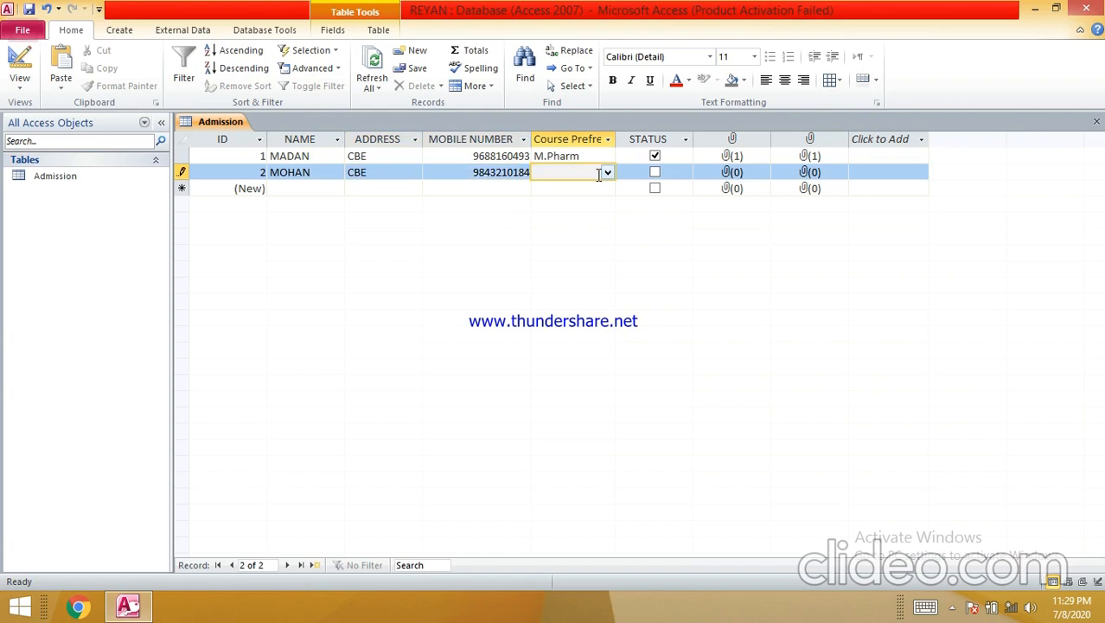
# - Set record 2's course preference to B.Pharm and tick its STATUS box
pyautogui.click(608, 172)
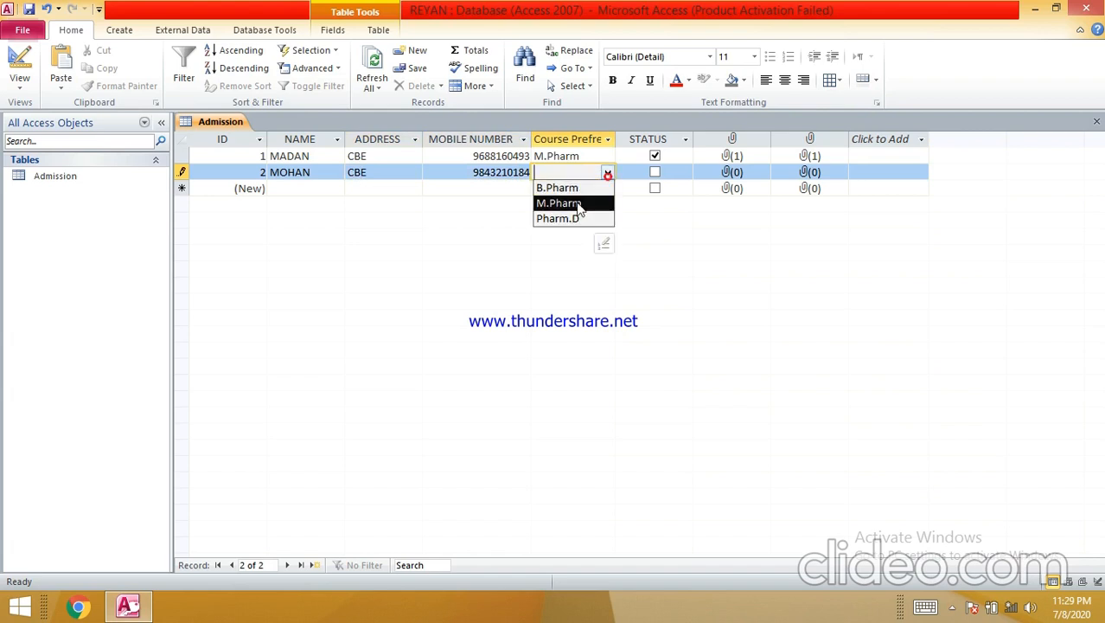
pyautogui.click(577, 201)
pyautogui.click(607, 174)
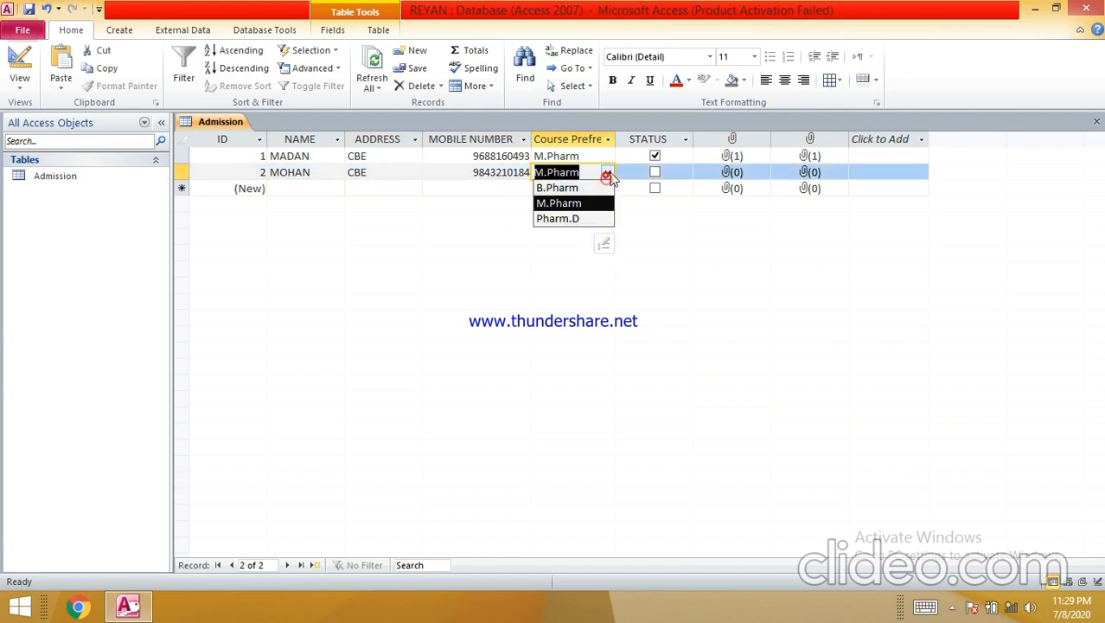
pyautogui.click(588, 190)
pyautogui.click(657, 174)
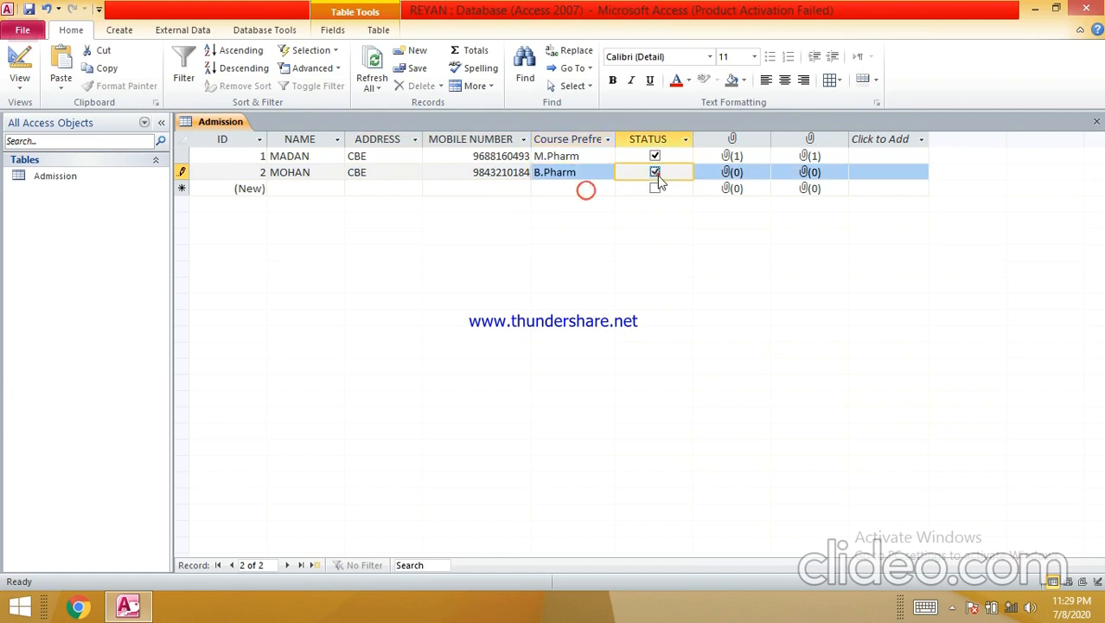
pyautogui.click(730, 174)
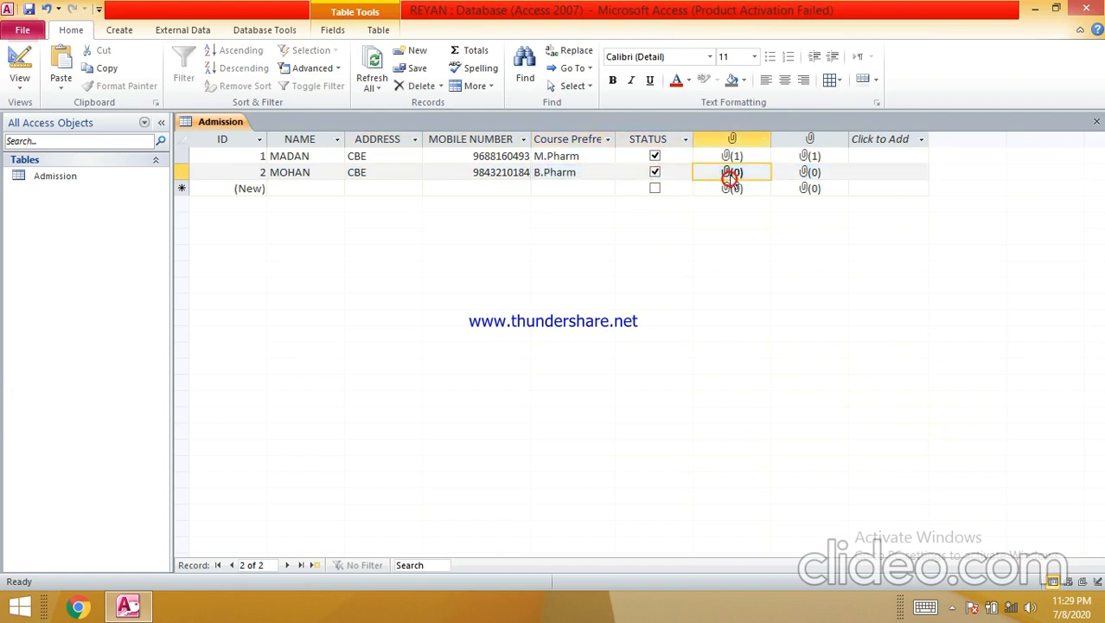
# - Attach the library image to record 2's first attachment field
pyautogui.doubleClick(730, 174)
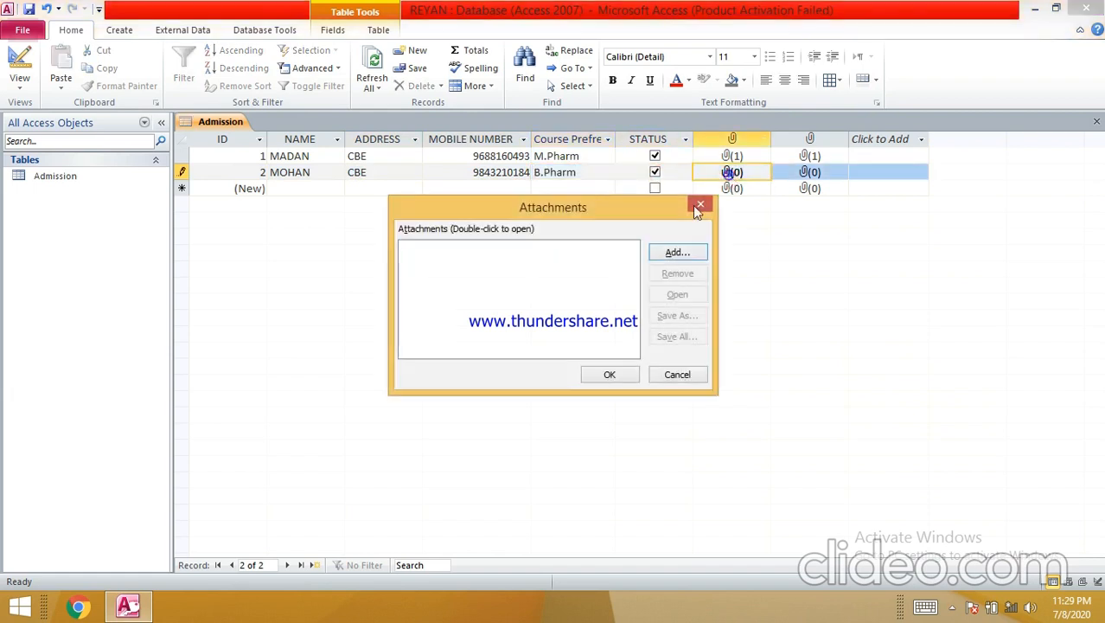
pyautogui.click(677, 253)
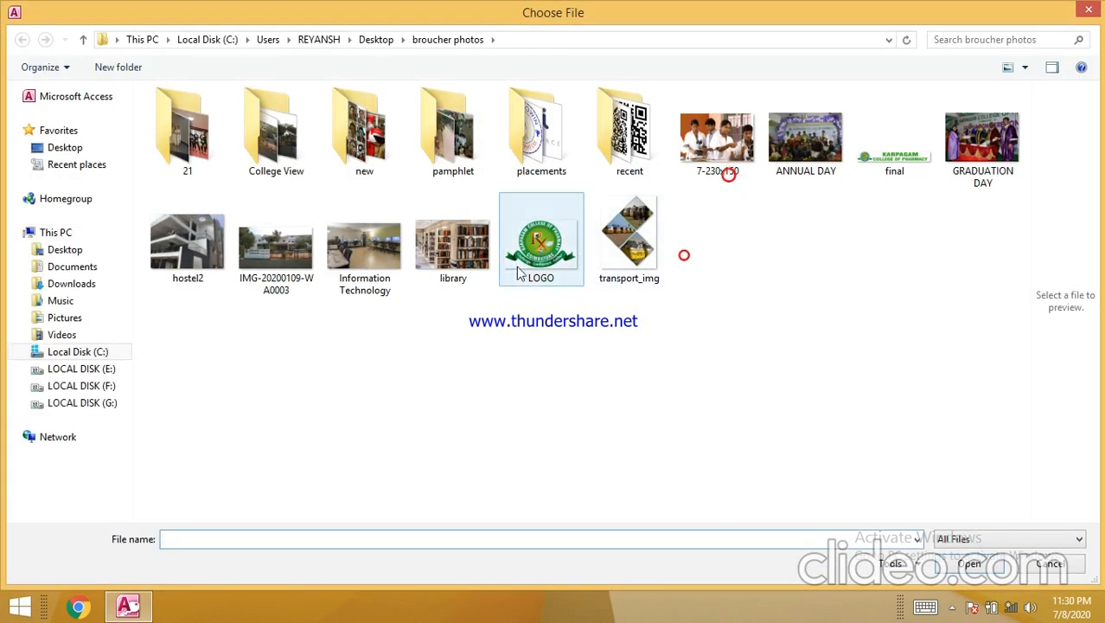
pyautogui.click(474, 271)
pyautogui.doubleClick(474, 271)
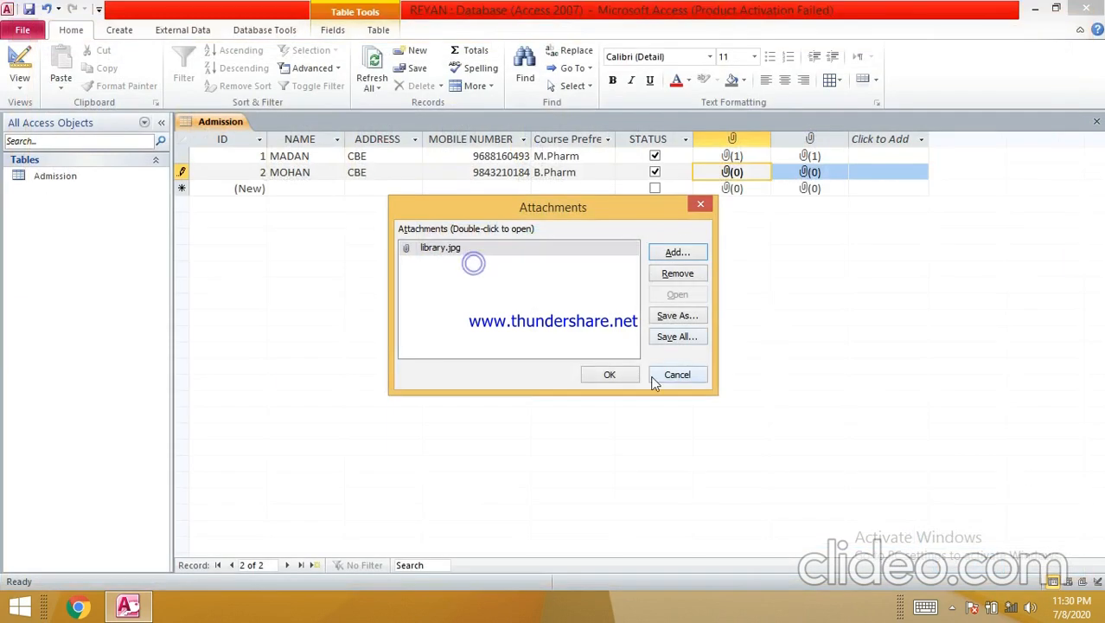
pyautogui.click(605, 374)
# - Attach IMG-20200109-WA0003 to record 2's second attachment field
pyautogui.doubleClick(805, 176)
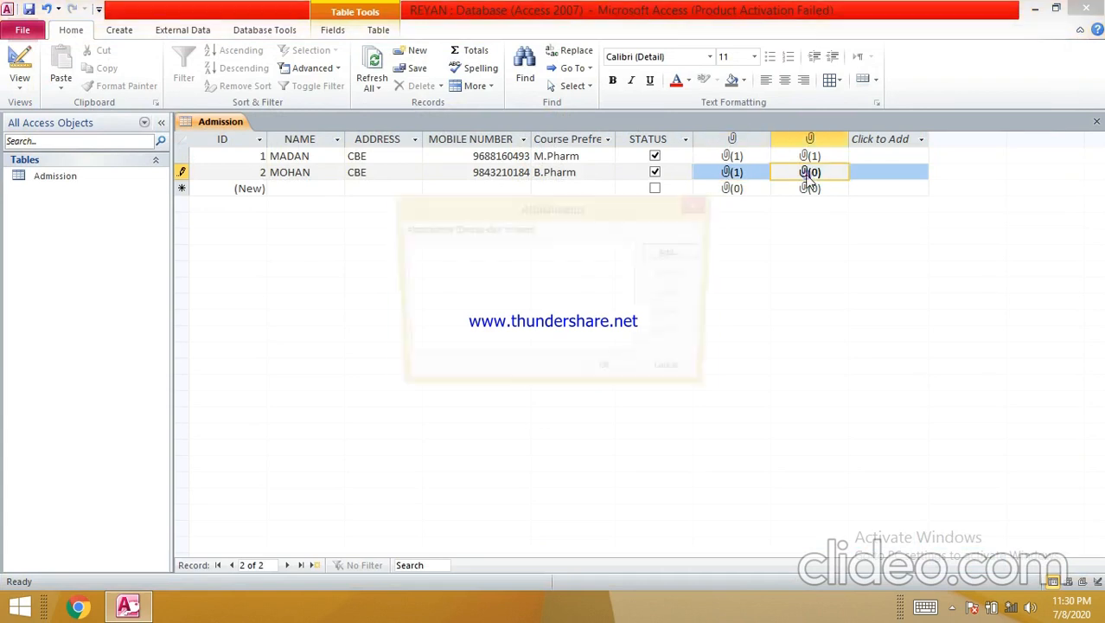
pyautogui.click(675, 259)
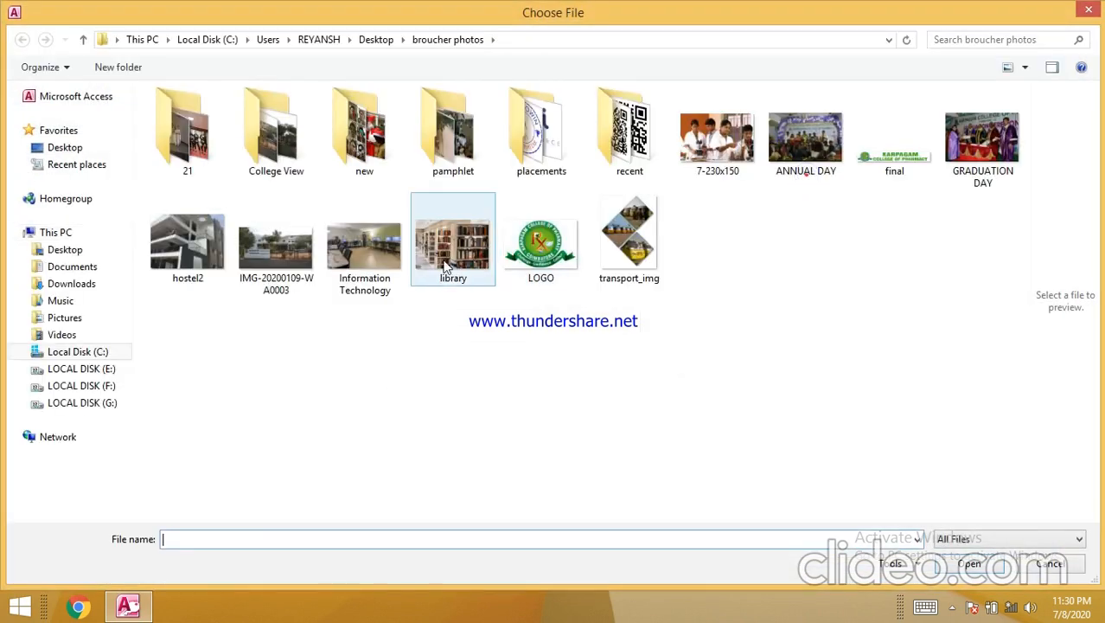
pyautogui.click(303, 273)
pyautogui.doubleClick(303, 272)
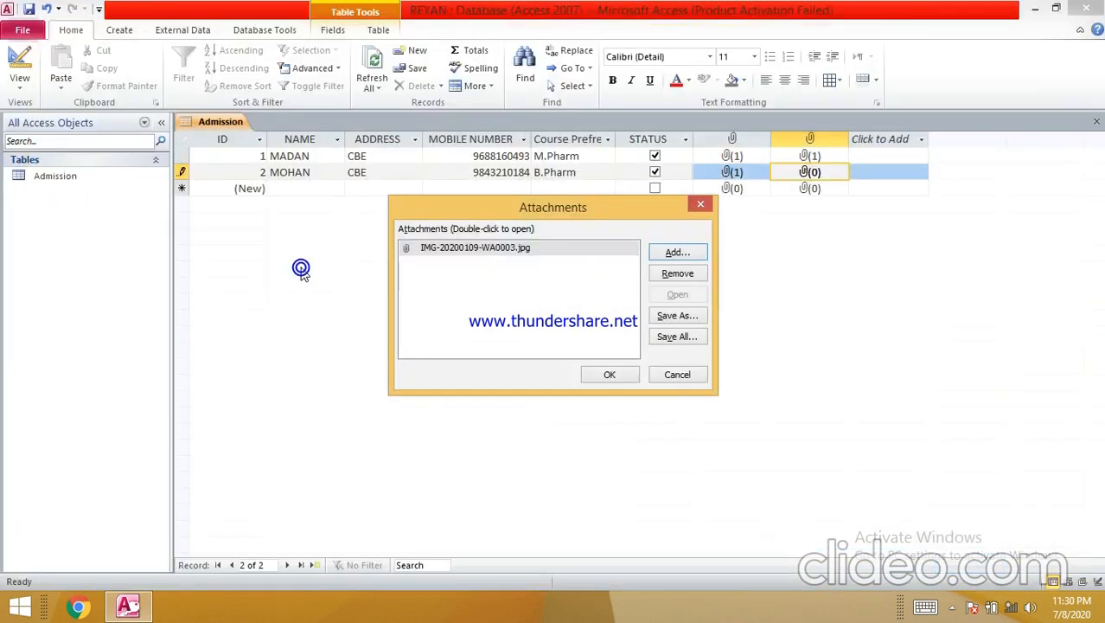
pyautogui.click(596, 379)
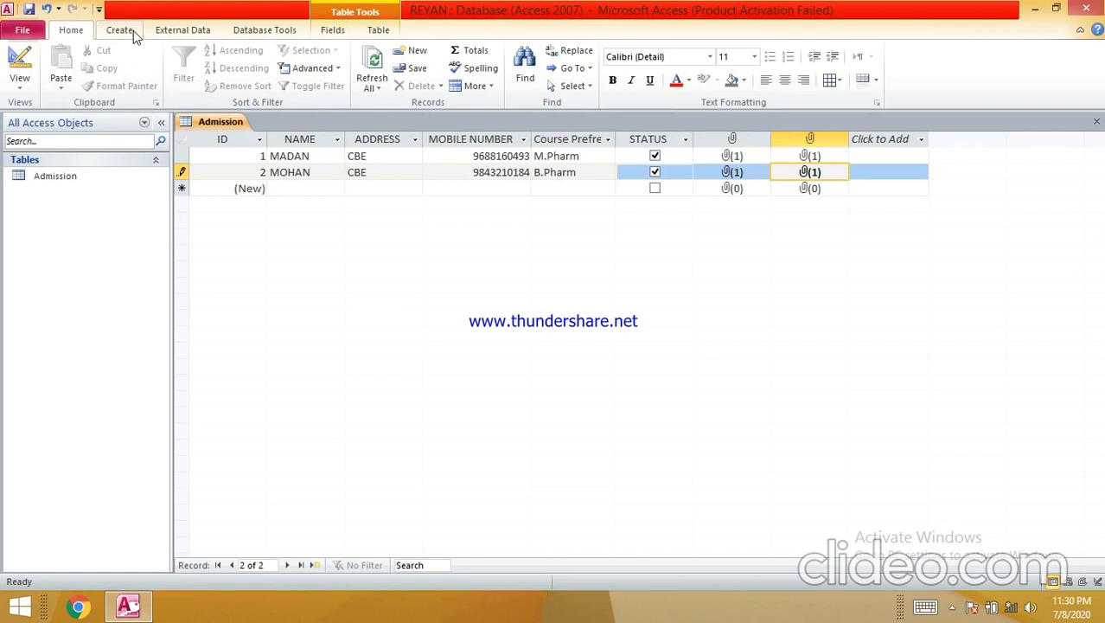
# - Use the Form Wizard to build a form with all Admission fields in Columnar layout
pyautogui.click(133, 31)
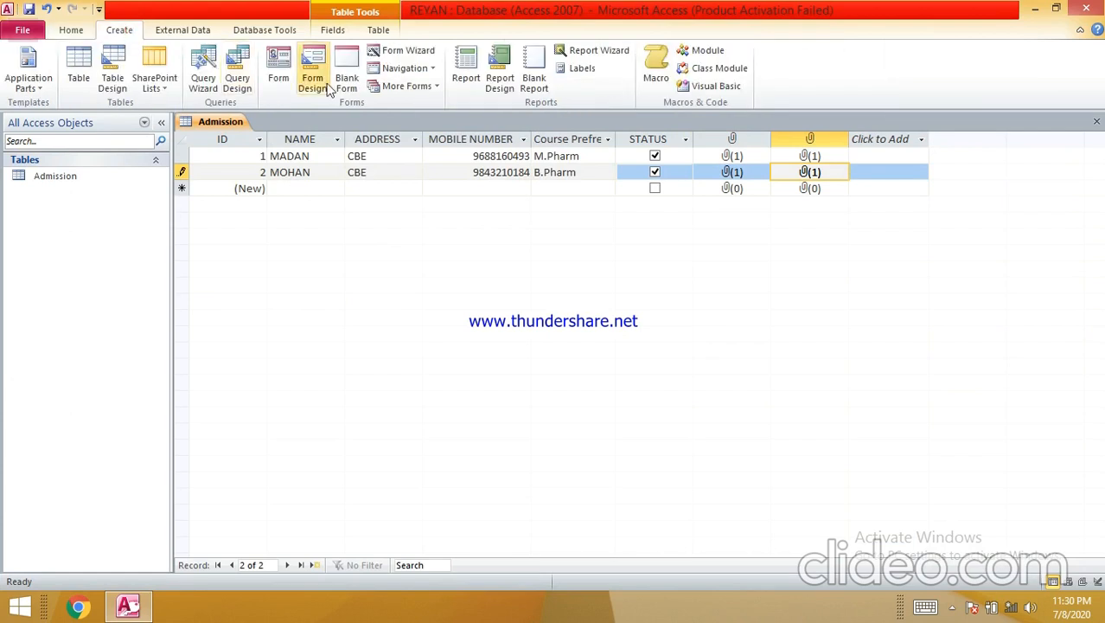
pyautogui.click(409, 52)
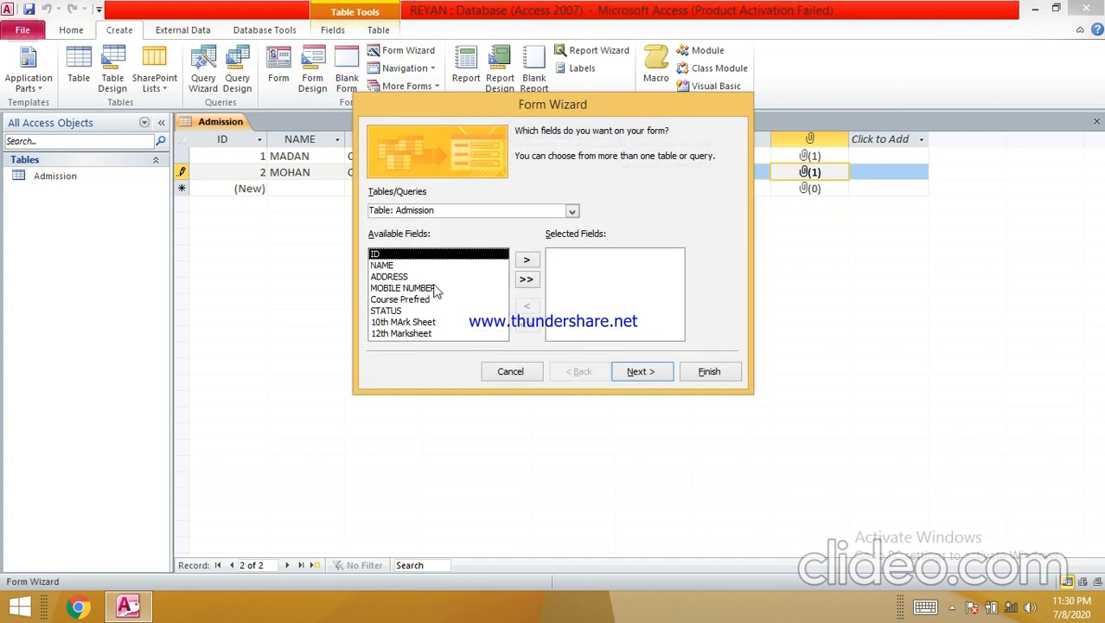
pyautogui.click(526, 278)
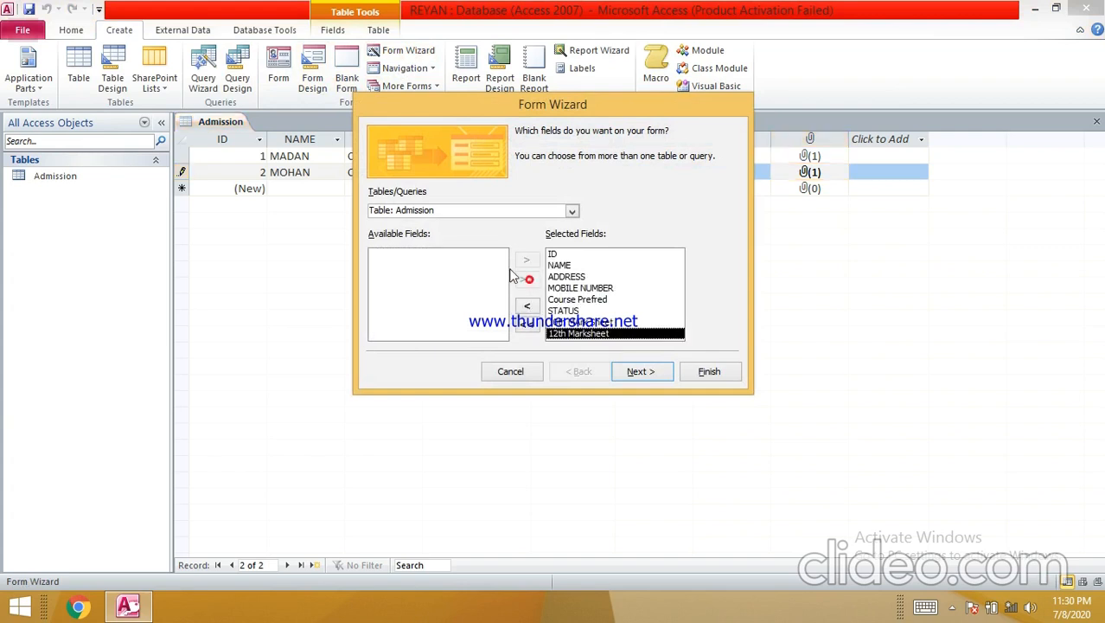
pyautogui.click(653, 374)
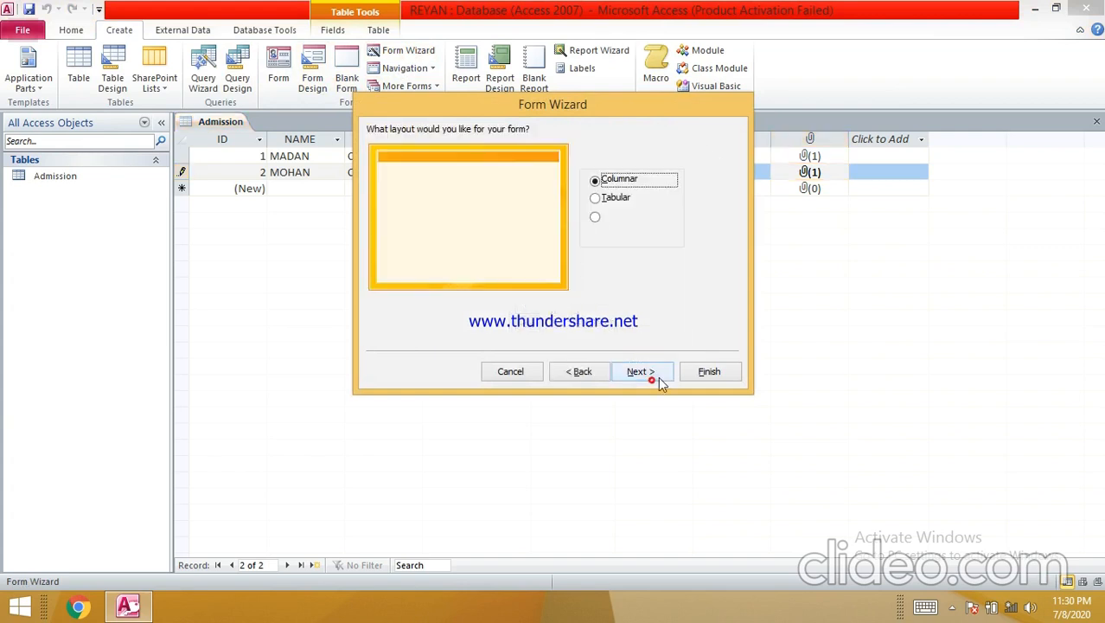
pyautogui.click(639, 371)
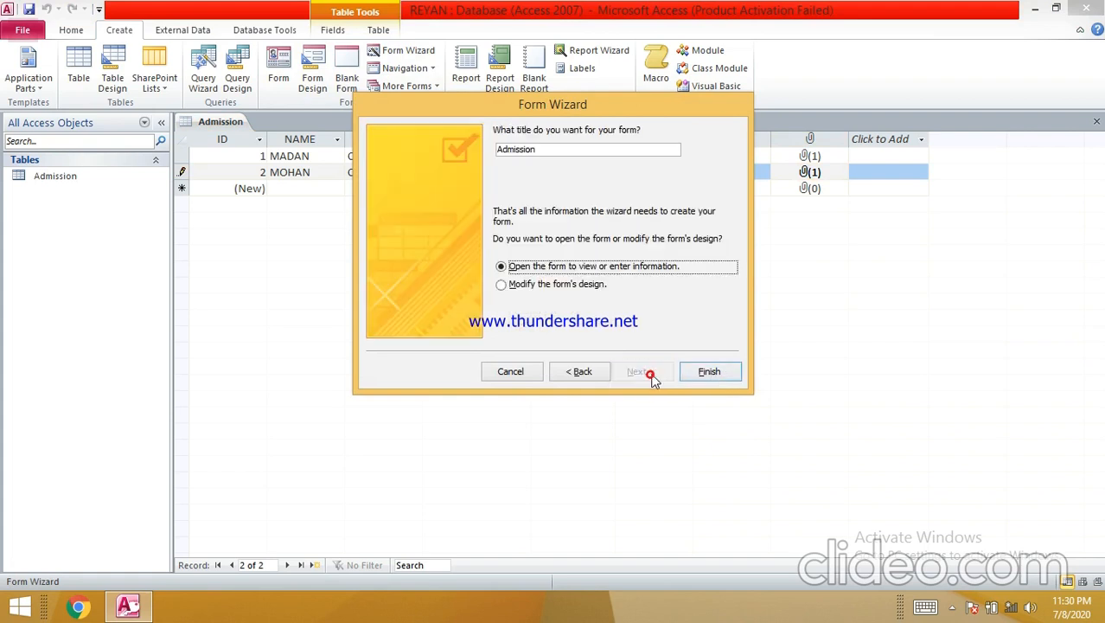
pyautogui.click(725, 372)
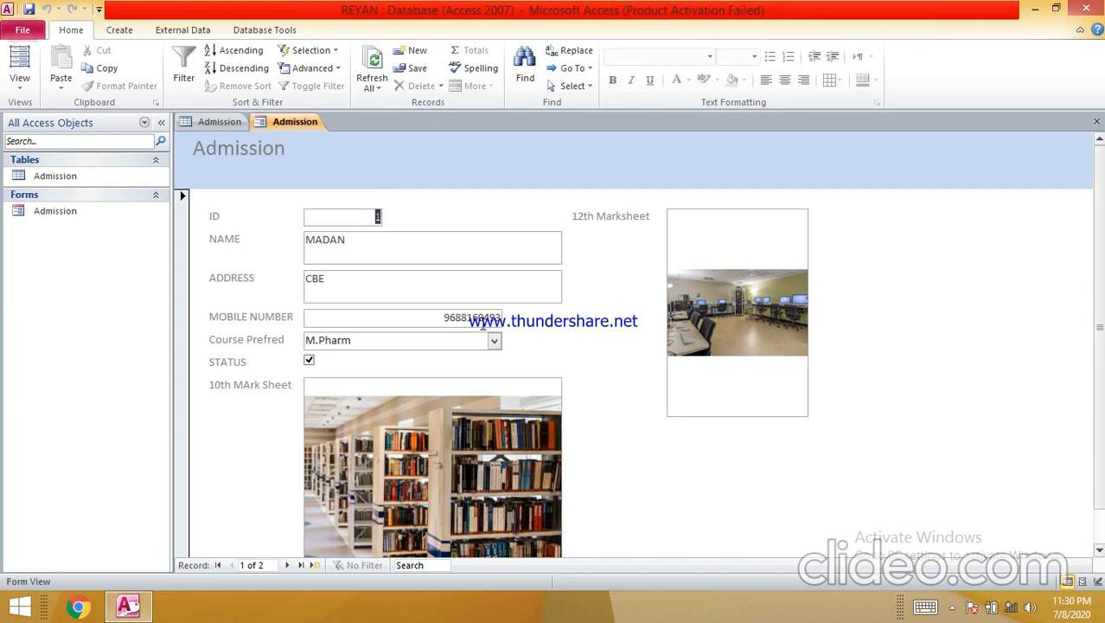
# - Scroll through record 1 on the new form, then move to record 2
pyautogui.scroll(-1, 400, 311)
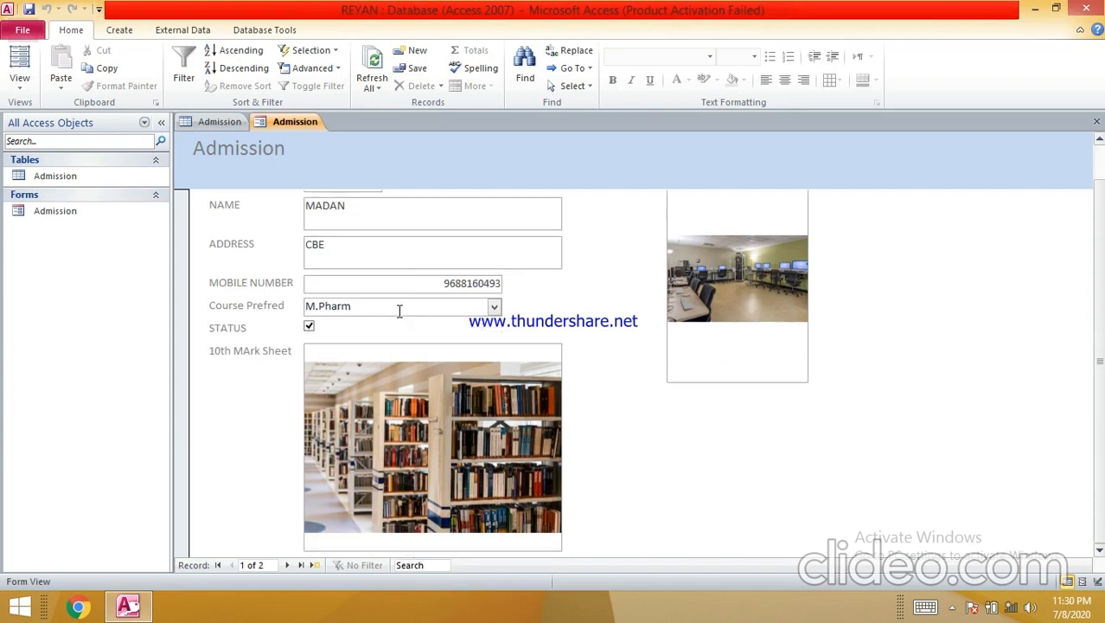
pyautogui.scroll(1, 363, 315)
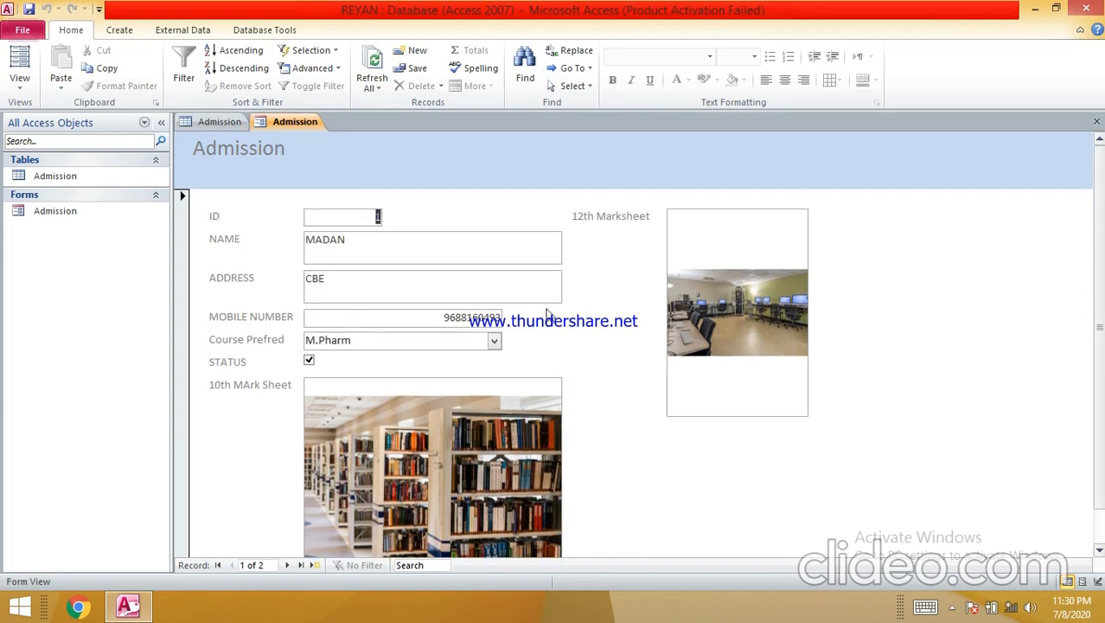
pyautogui.scroll(-1, 435, 325)
pyautogui.scroll(1, 363, 342)
pyautogui.scroll(-1, 339, 320)
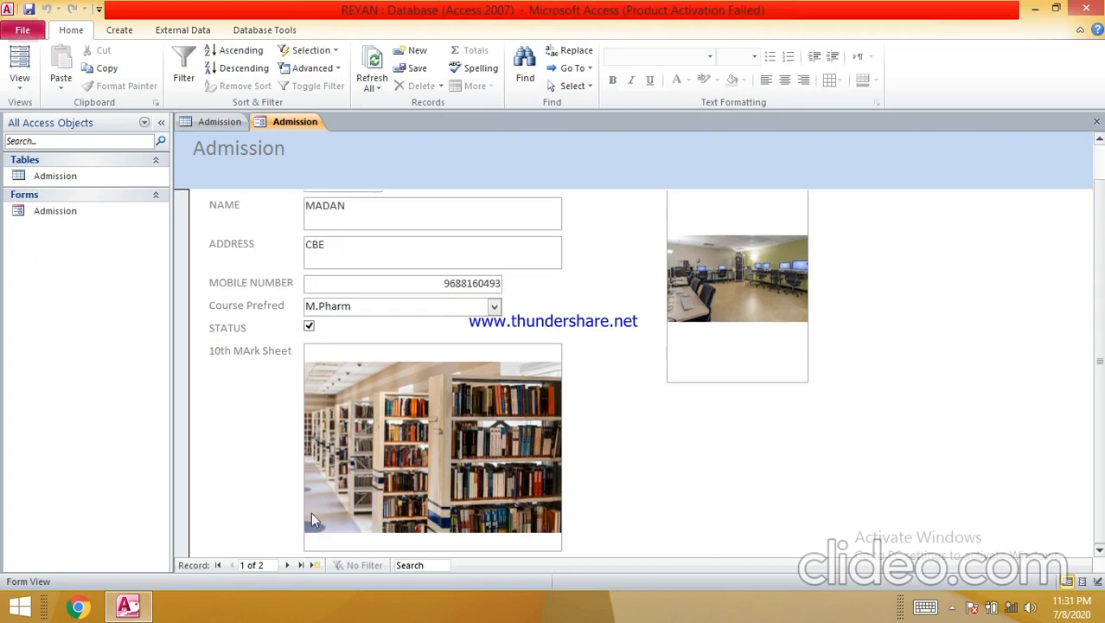
pyautogui.click(286, 564)
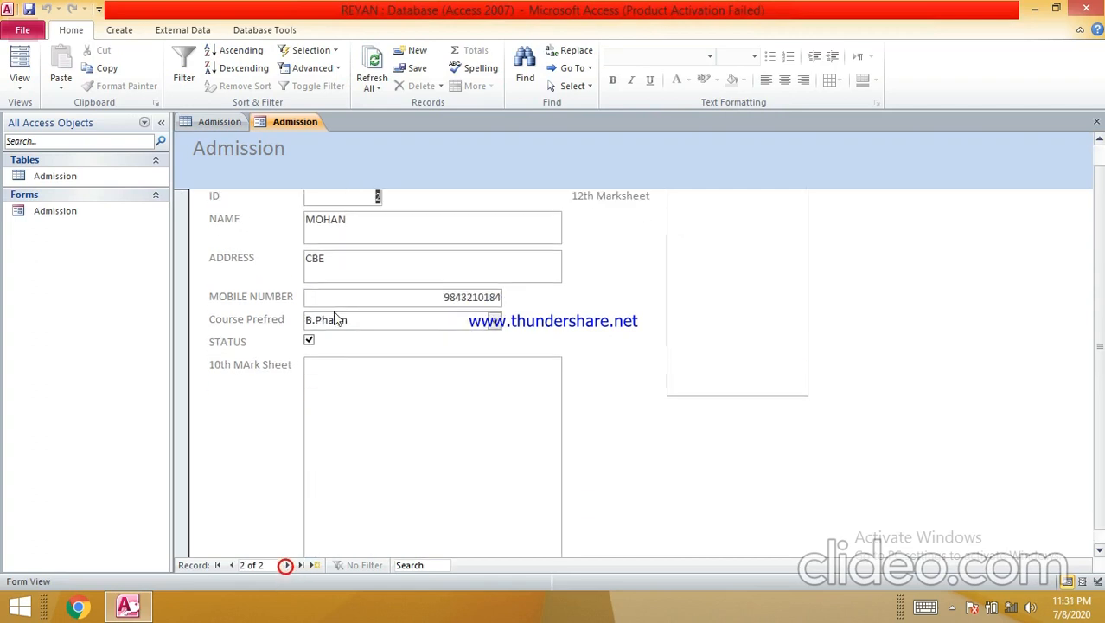
# - Review record 2's fields and start a blank record 3
pyautogui.scroll(1, 335, 311)
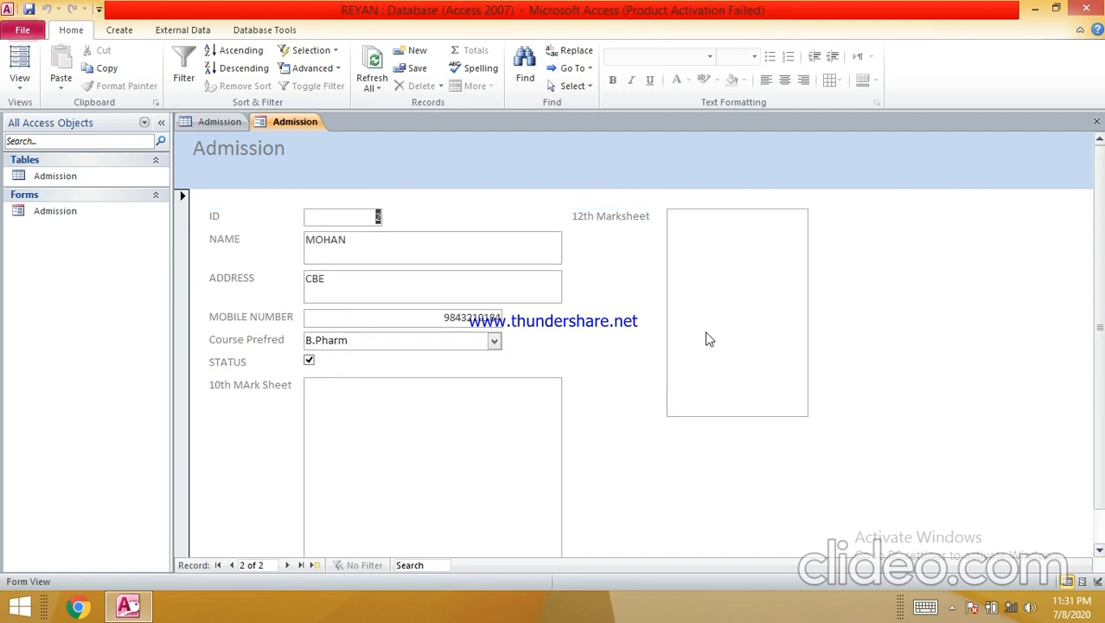
pyautogui.scroll(-1, 707, 339)
pyautogui.click(437, 393)
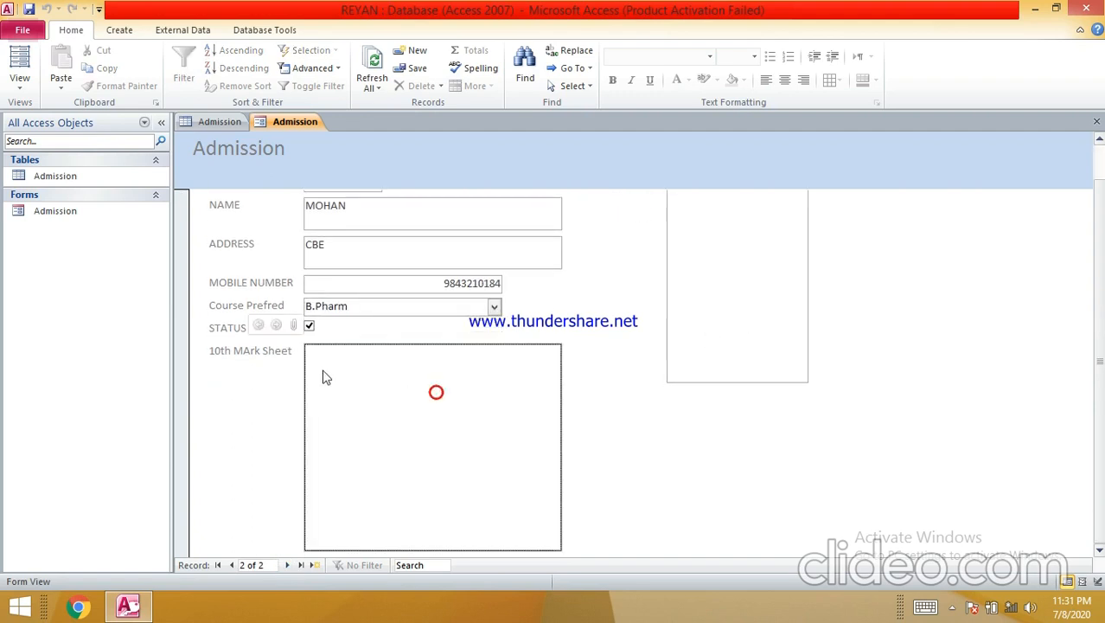
pyautogui.scroll(1, 453, 387)
pyautogui.scroll(-1, 456, 391)
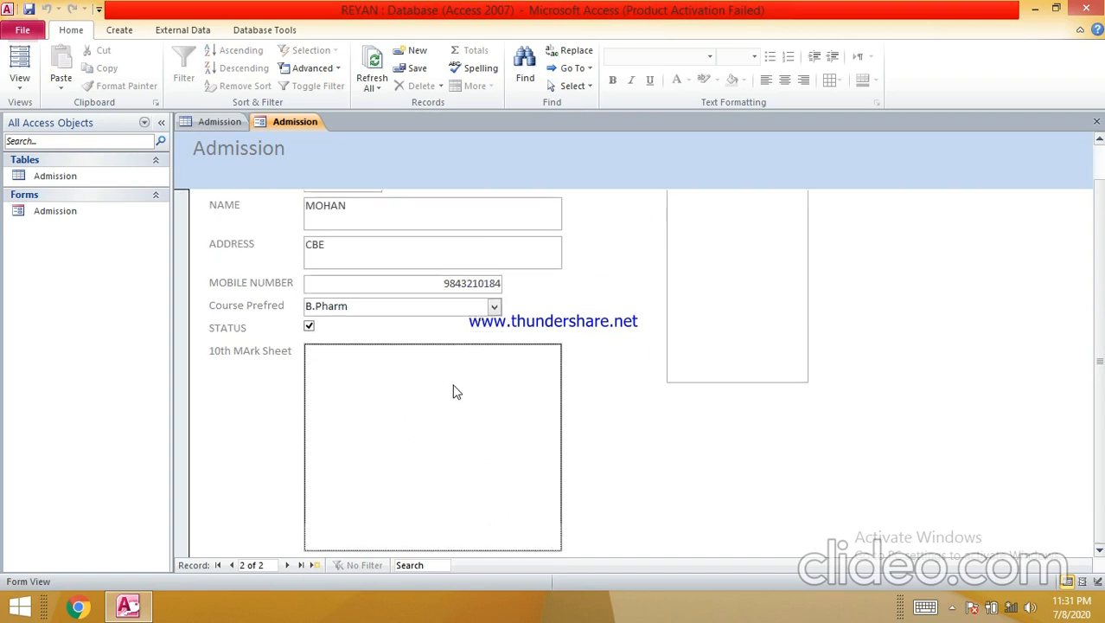
pyautogui.click(288, 565)
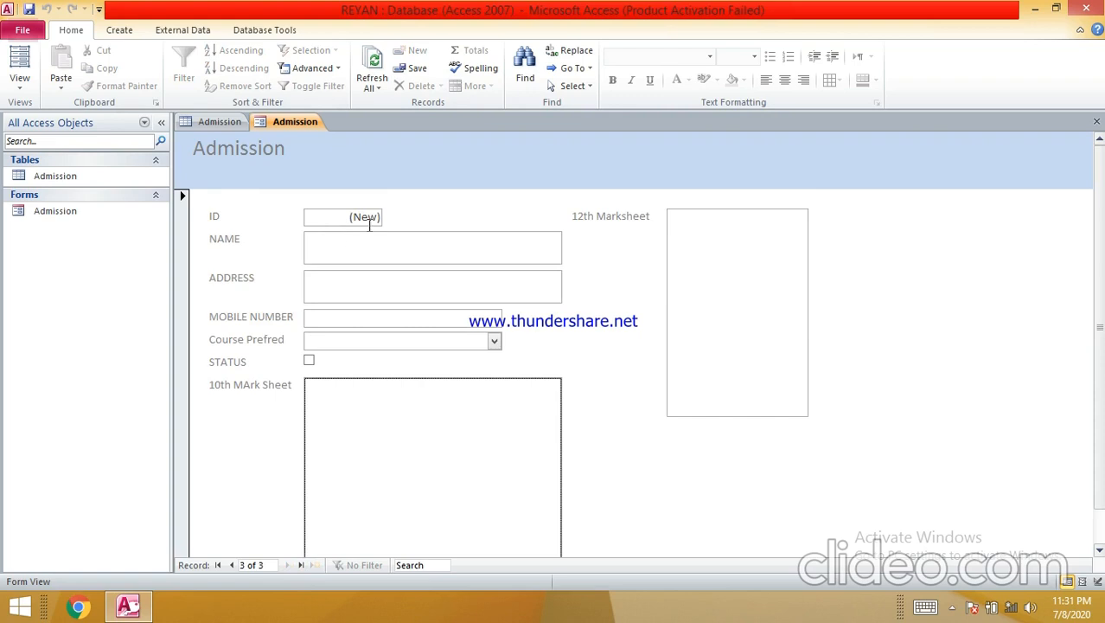
# - Enter the student's name in record 3, replacing the mistaken KCP entry
pyautogui.click(363, 242)
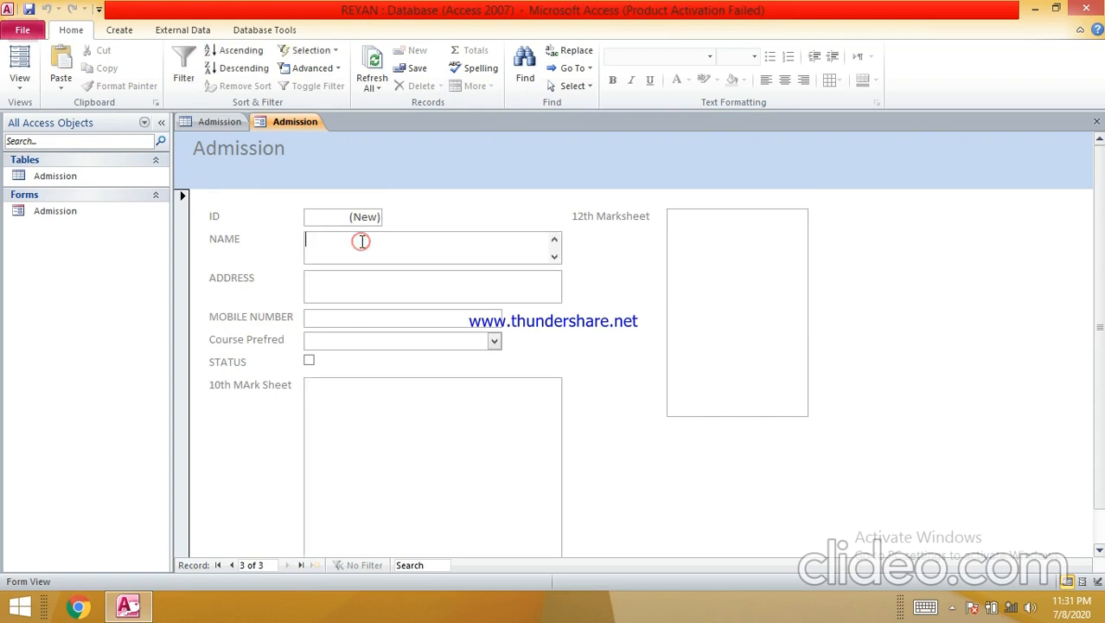
pyautogui.write('KCP')
pyautogui.press('Tab')
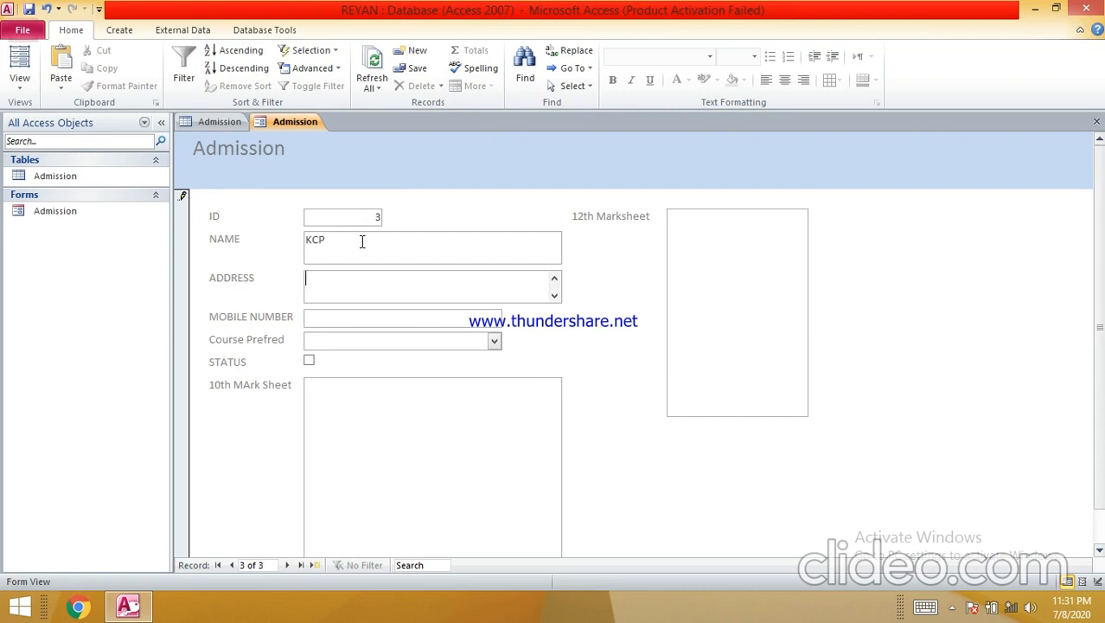
pyautogui.doubleClick(334, 249)
pyautogui.doubleClick(369, 217)
pyautogui.doubleClick(336, 249)
pyautogui.write('Dinesh')
pyautogui.press('Tab')
pyautogui.press('Tab')
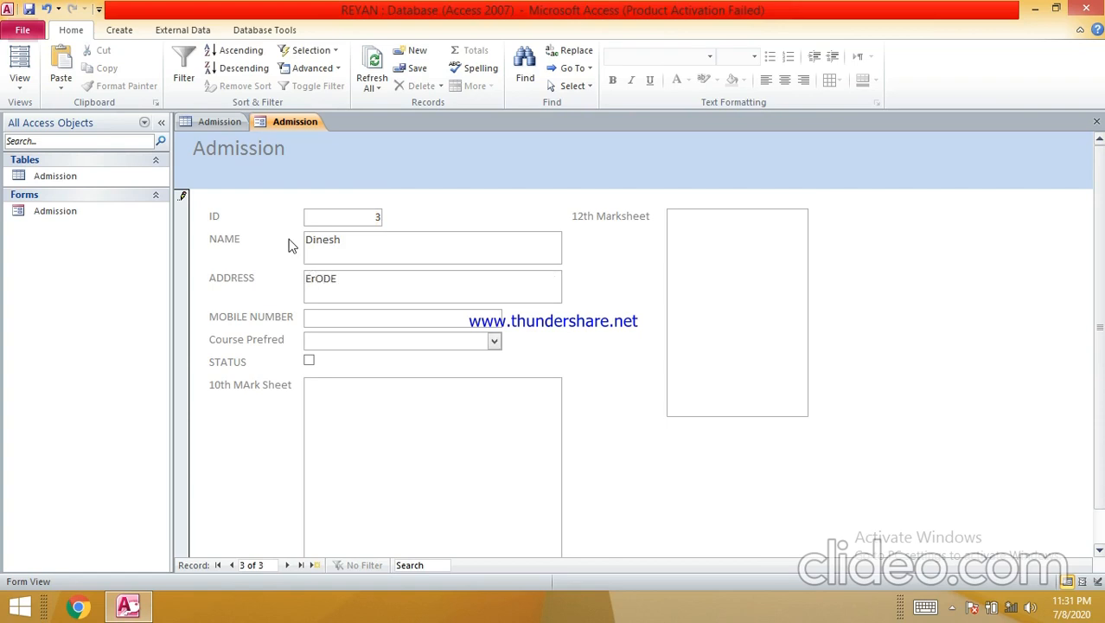
# - Enter the student's mobile number, choose Pharm.D as the course, and tick STATUS
pyautogui.click(491, 341)
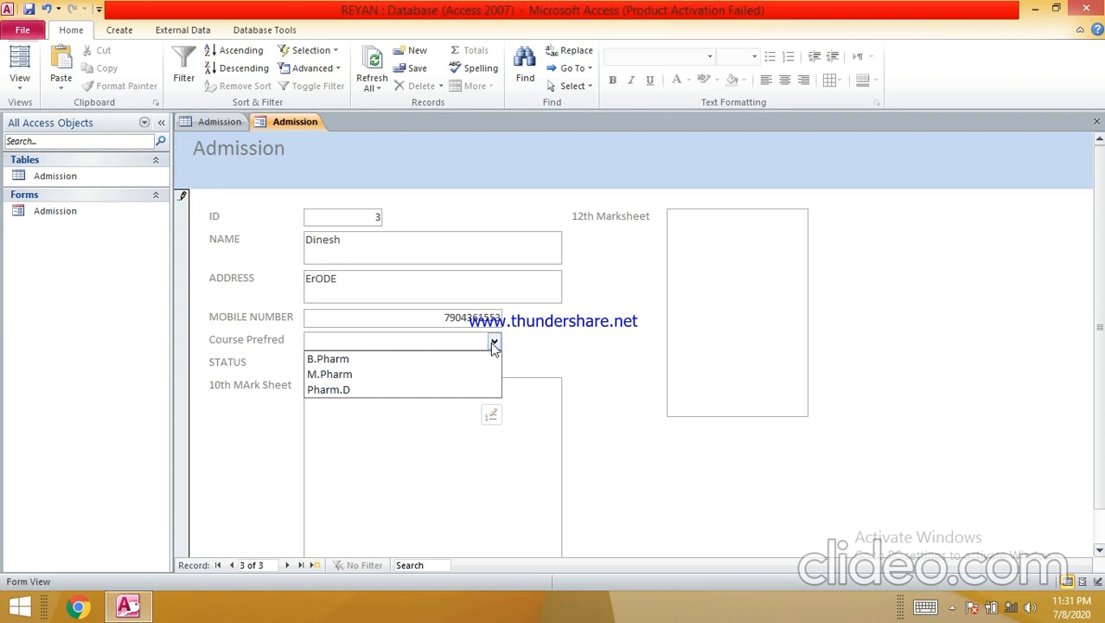
pyautogui.click(411, 391)
pyautogui.click(308, 361)
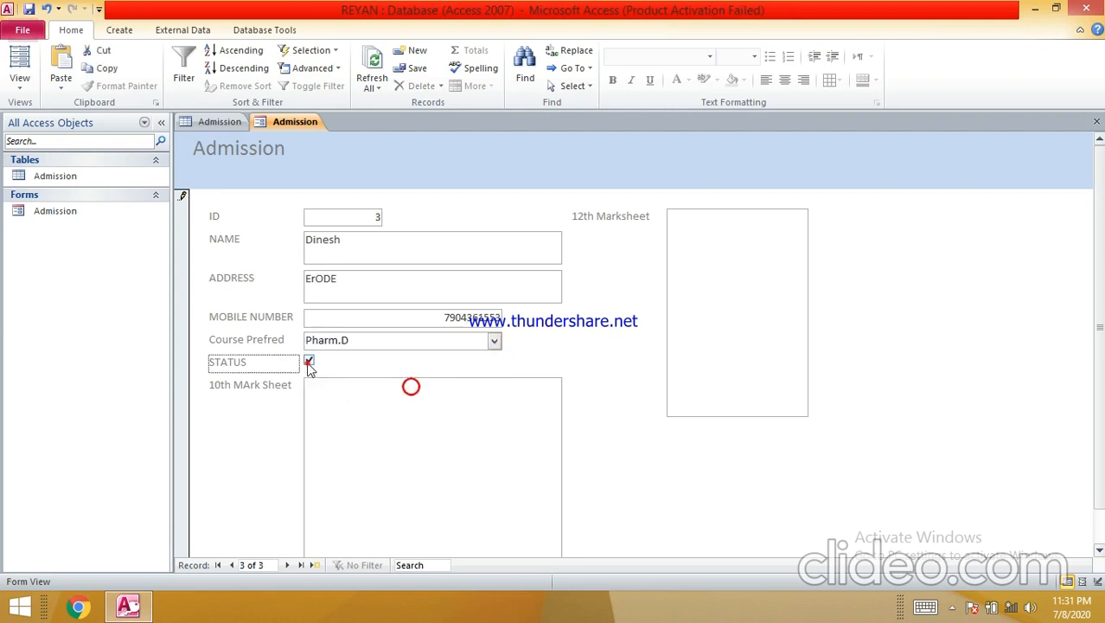
pyautogui.click(312, 412)
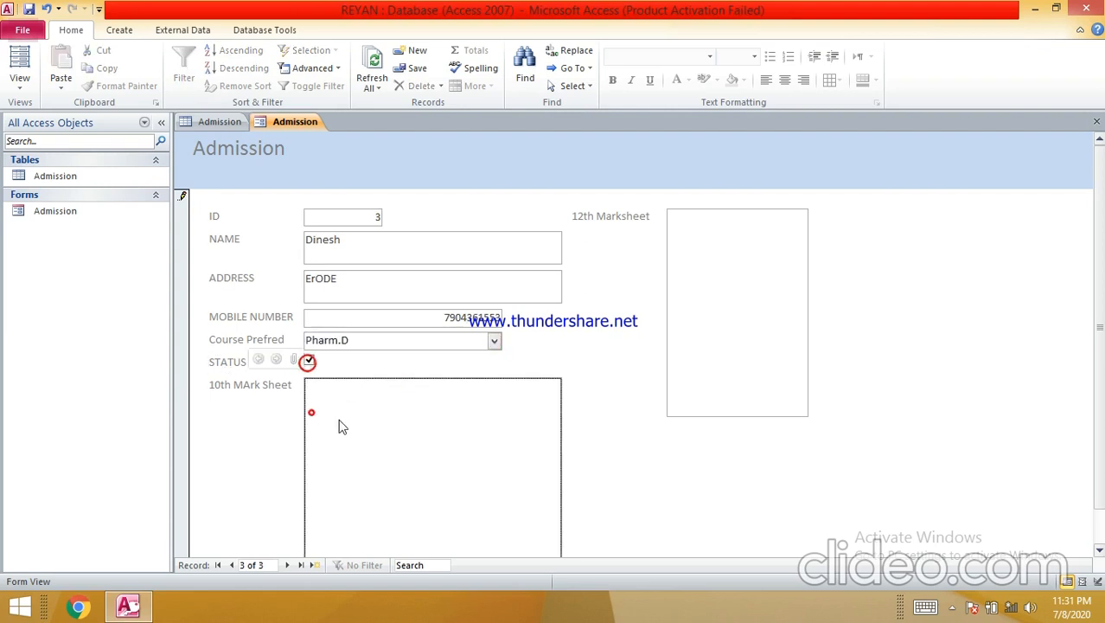
# - Try attaching Information Technology.jpg to 10th MArk Sheet and dismiss the locked-record error
pyautogui.click(295, 359)
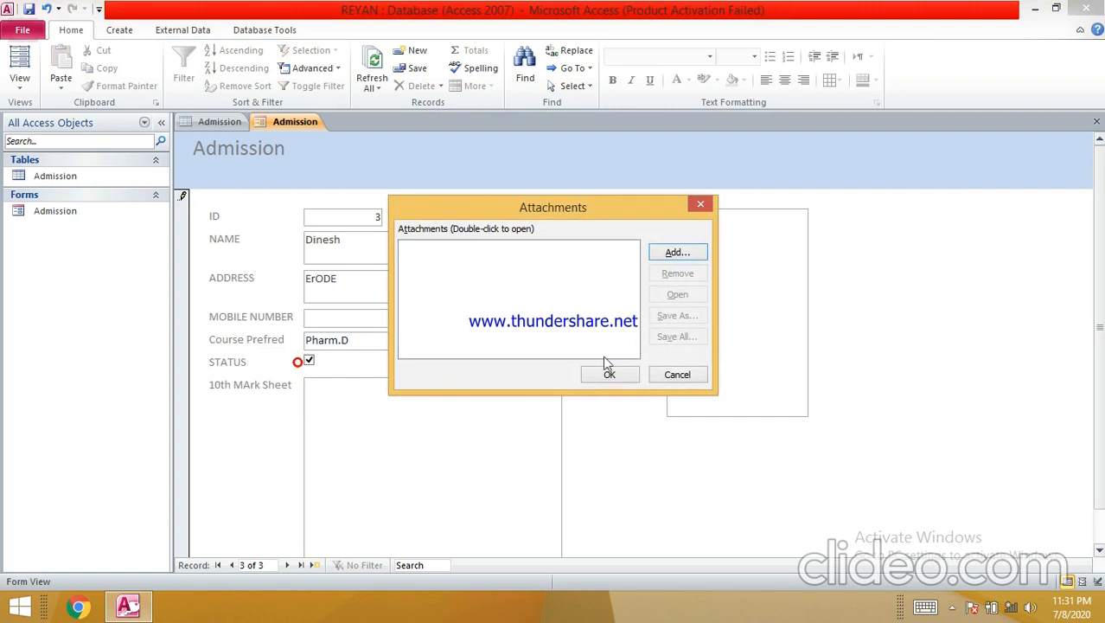
pyautogui.click(677, 251)
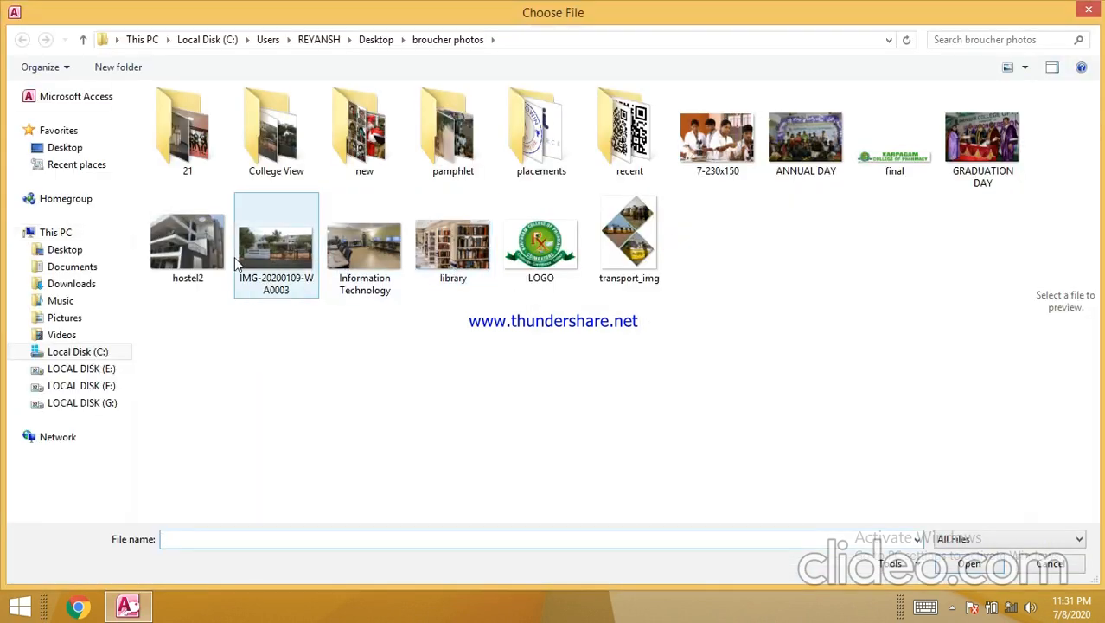
pyautogui.doubleClick(388, 262)
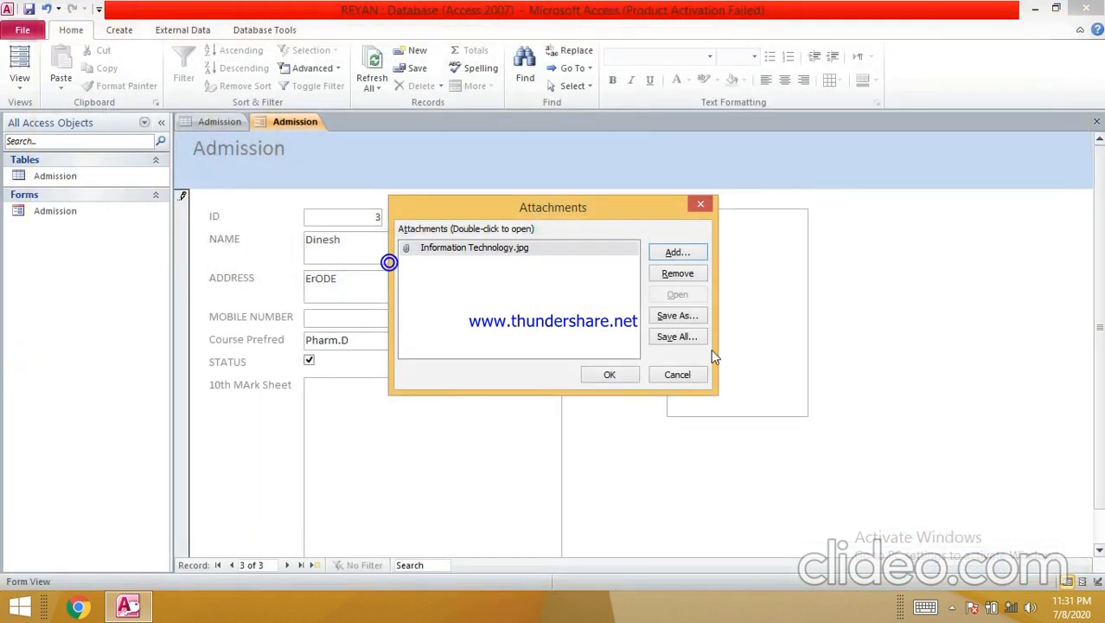
pyautogui.click(594, 376)
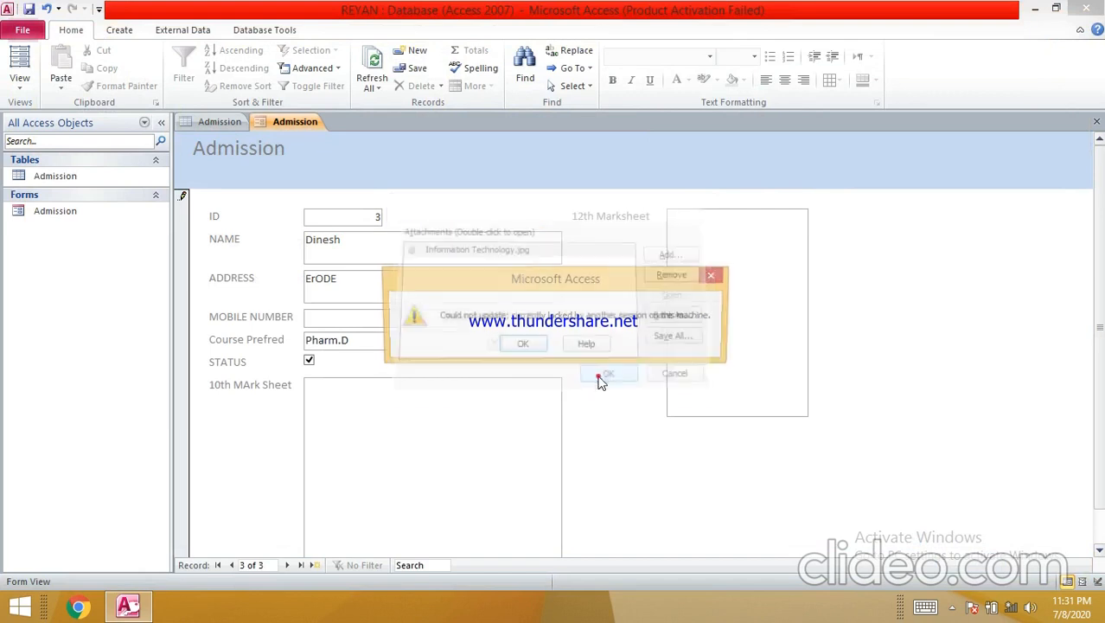
pyautogui.click(522, 345)
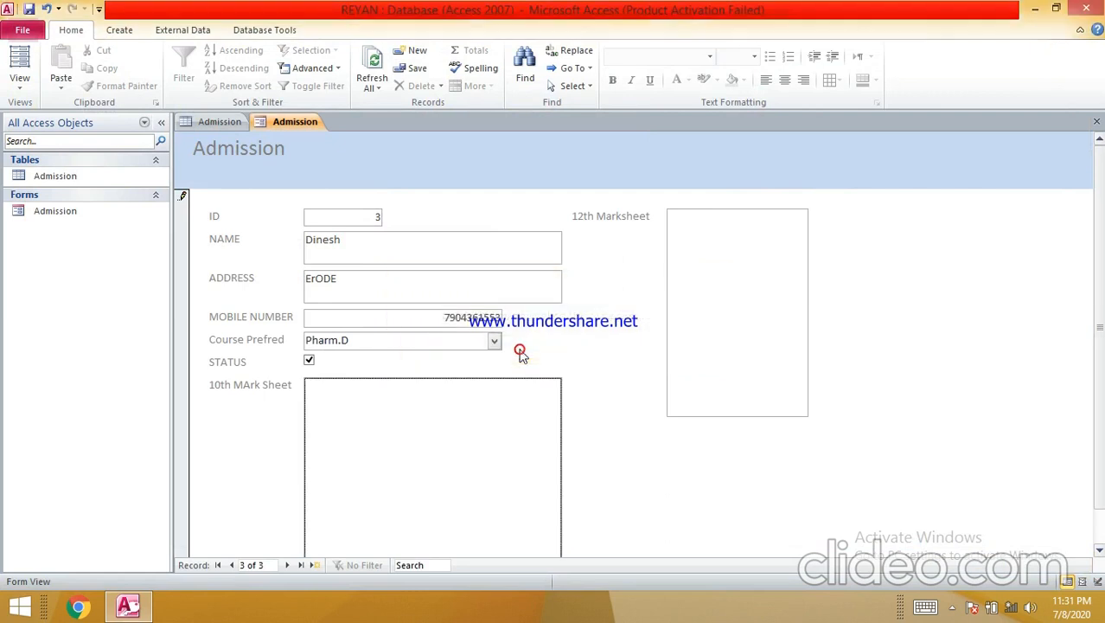
# - Step back to record 1 and open the Admission table datasheet
pyautogui.click(231, 565)
pyautogui.click(373, 456)
pyautogui.click(232, 565)
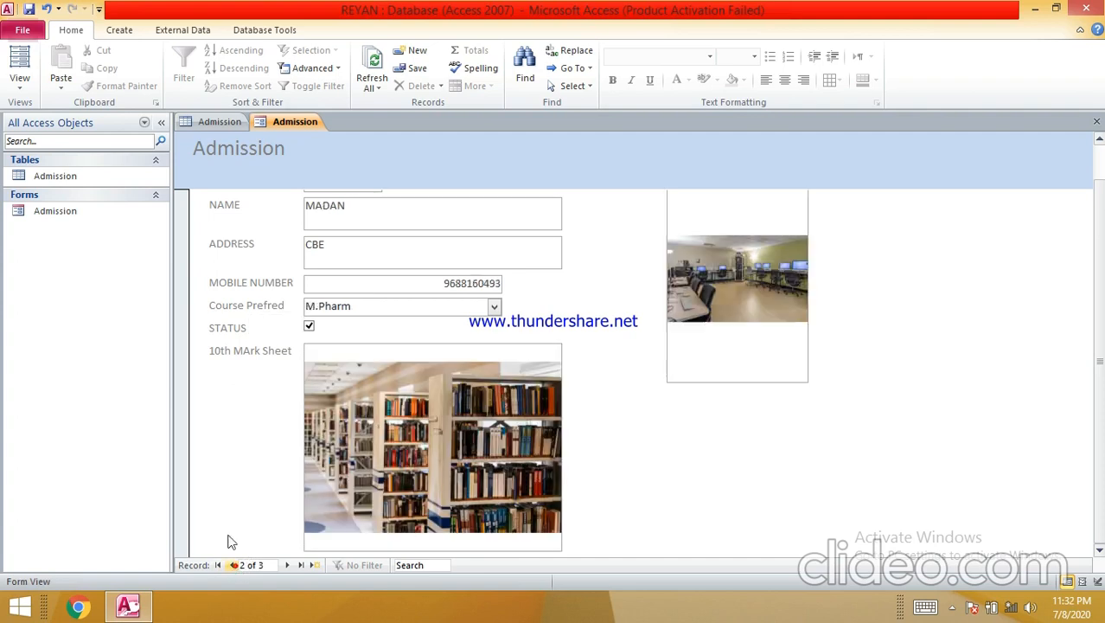
pyautogui.click(227, 121)
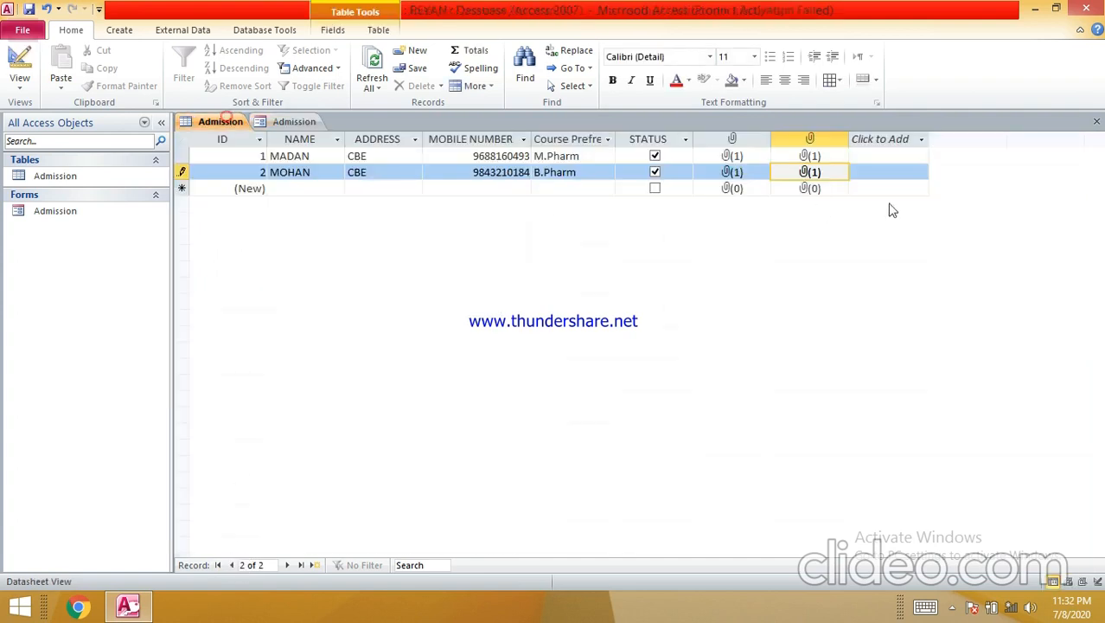
pyautogui.click(809, 140)
pyautogui.click(742, 140)
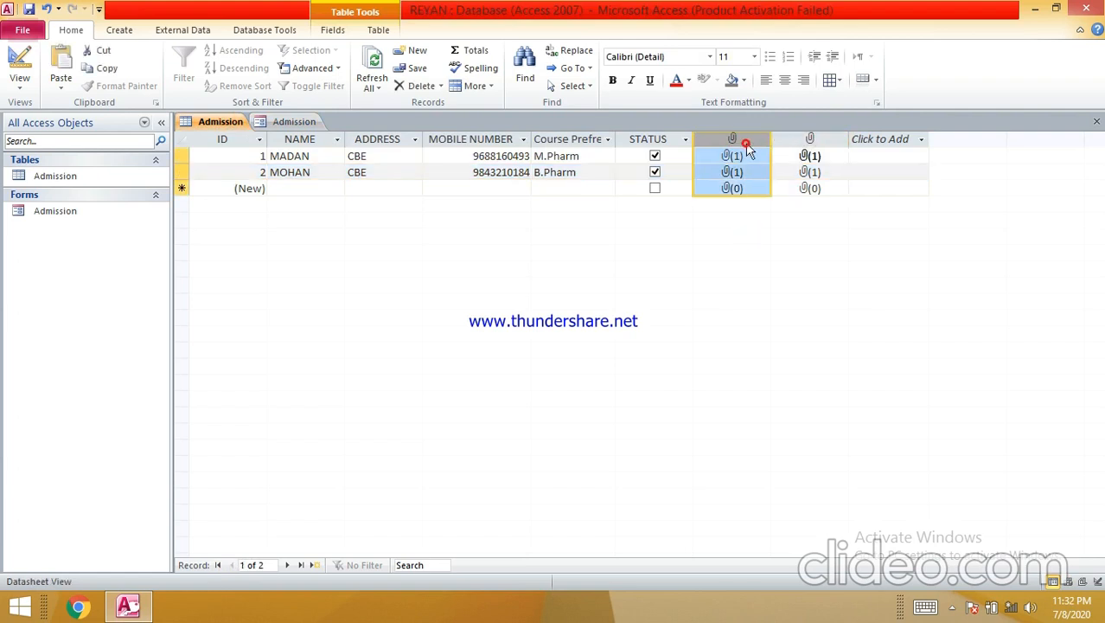
# - Open row 2's 12th Marksheet attachments and remove IMG-20200109-WA0003.jpg, closing without confirming
pyautogui.click(809, 190)
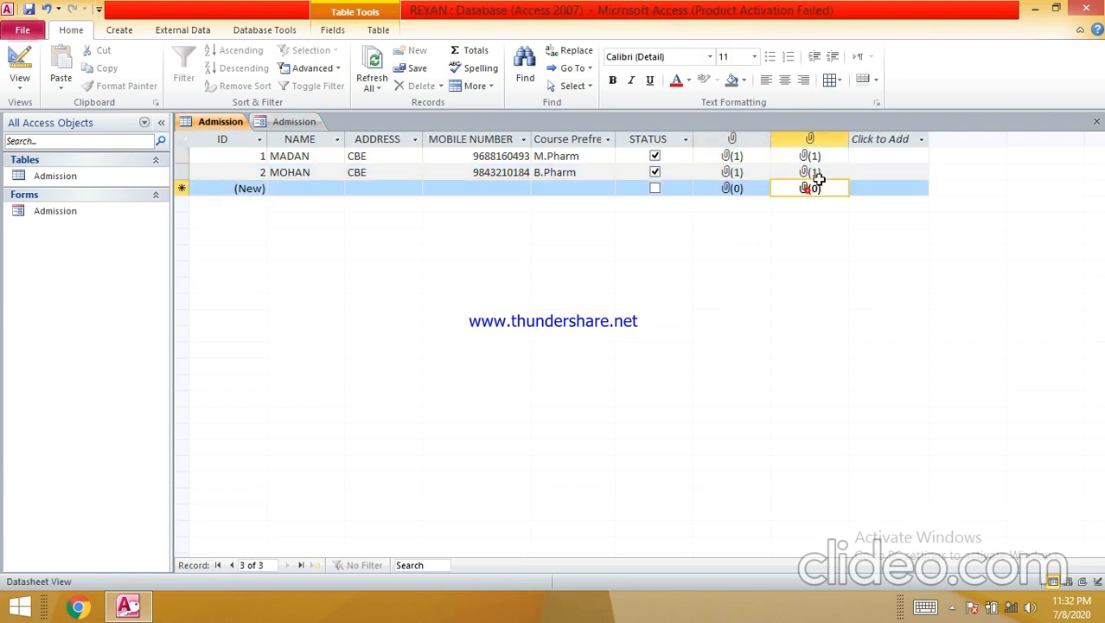
pyautogui.rightClick(818, 177)
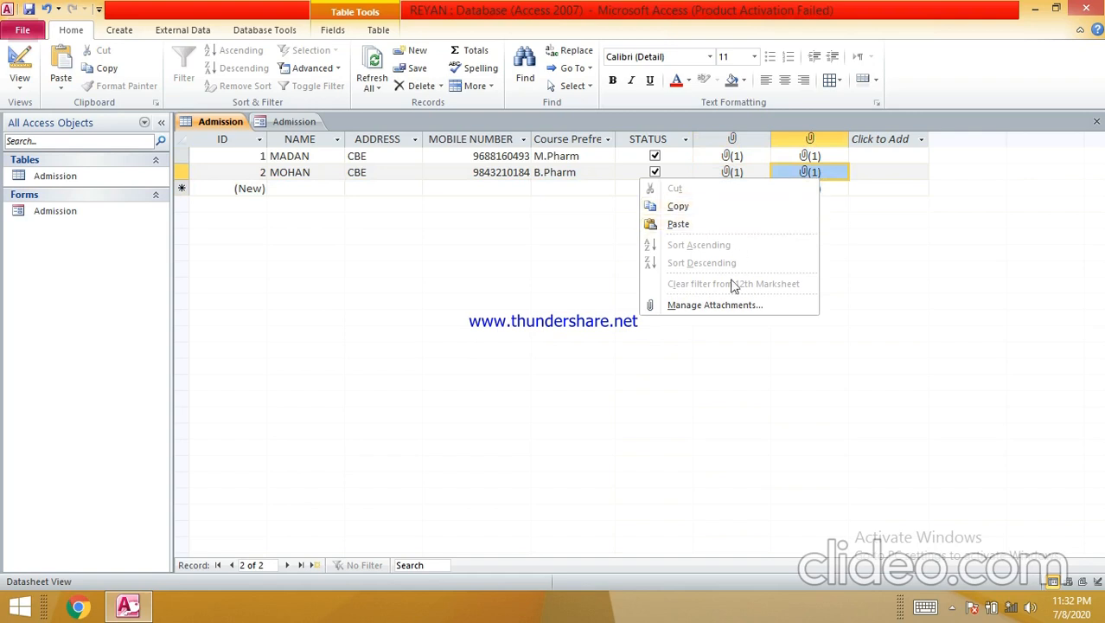
pyautogui.click(724, 305)
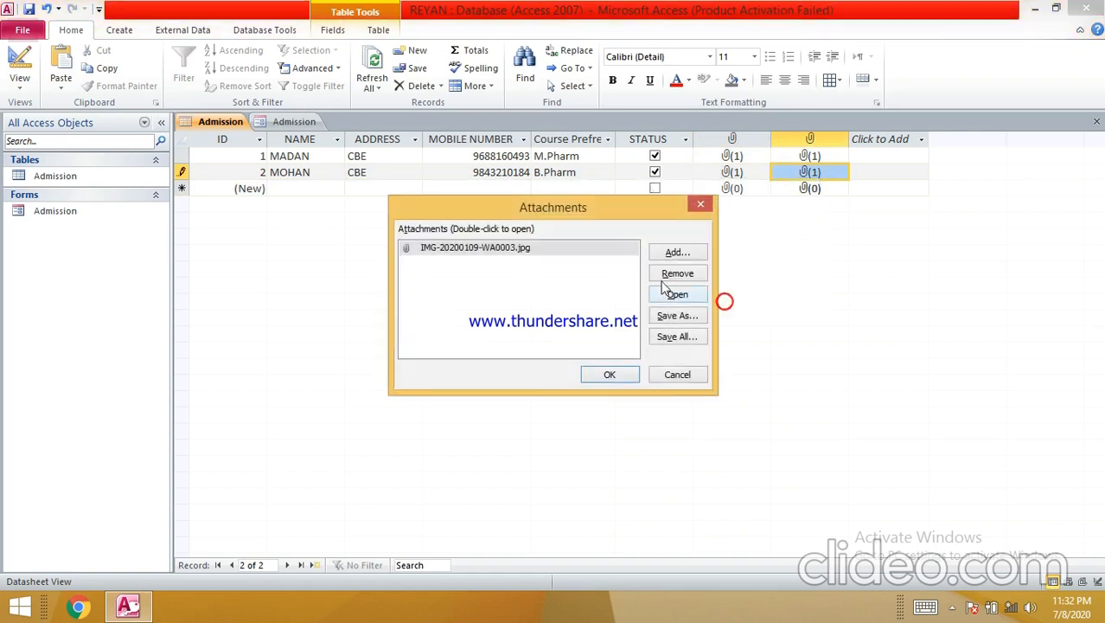
pyautogui.click(671, 277)
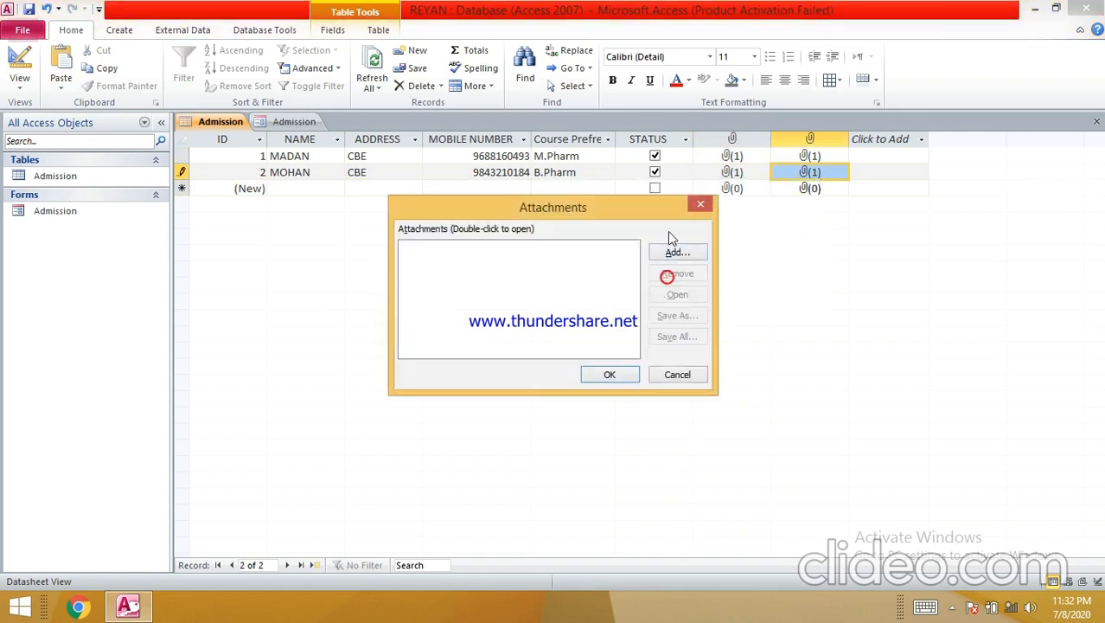
pyautogui.click(699, 204)
# - Remove library.jpg from record 2's first attachment field
pyautogui.rightClick(735, 175)
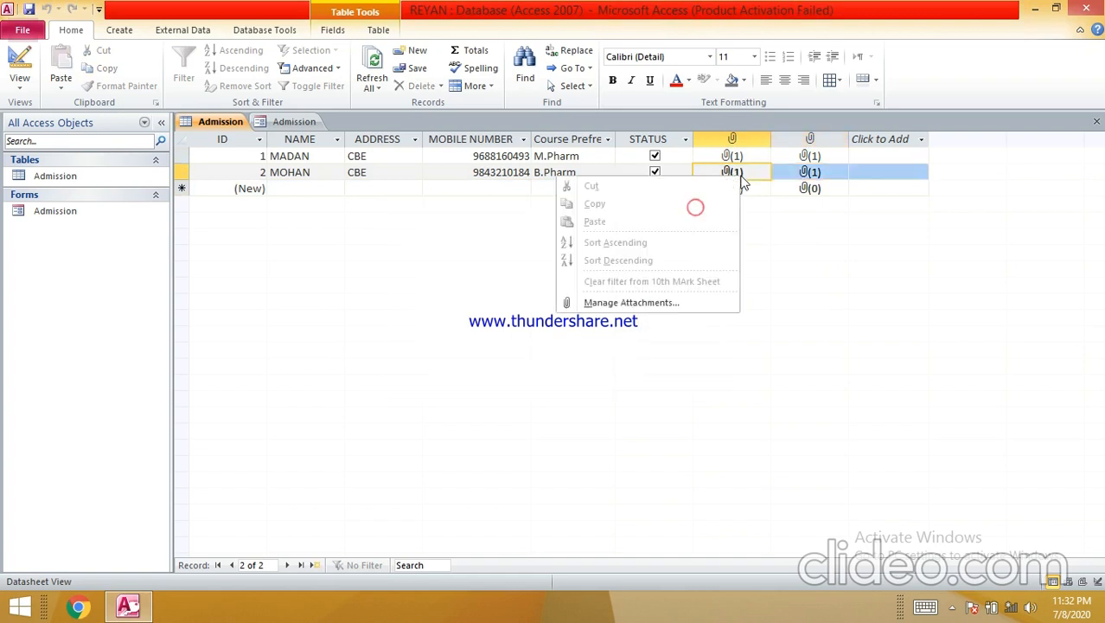
pyautogui.click(657, 301)
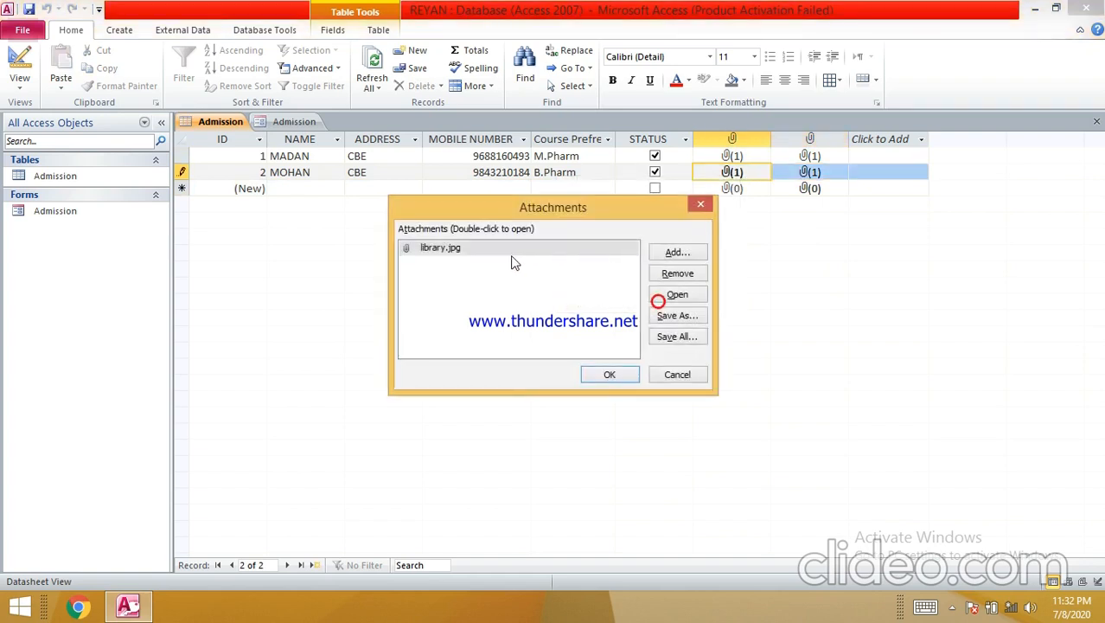
pyautogui.click(680, 273)
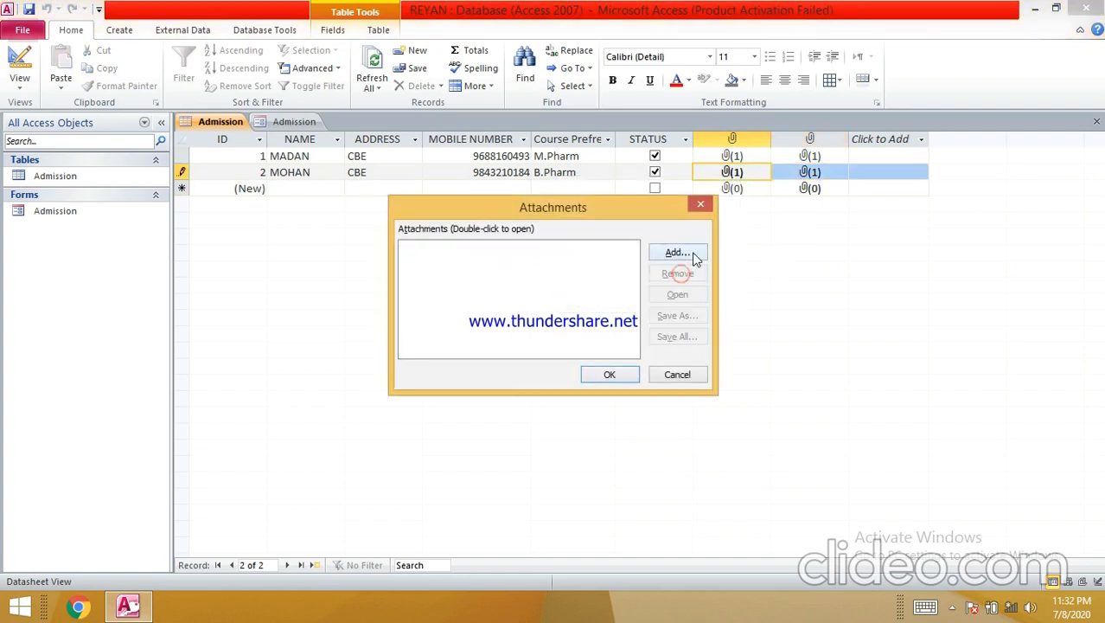
pyautogui.click(616, 378)
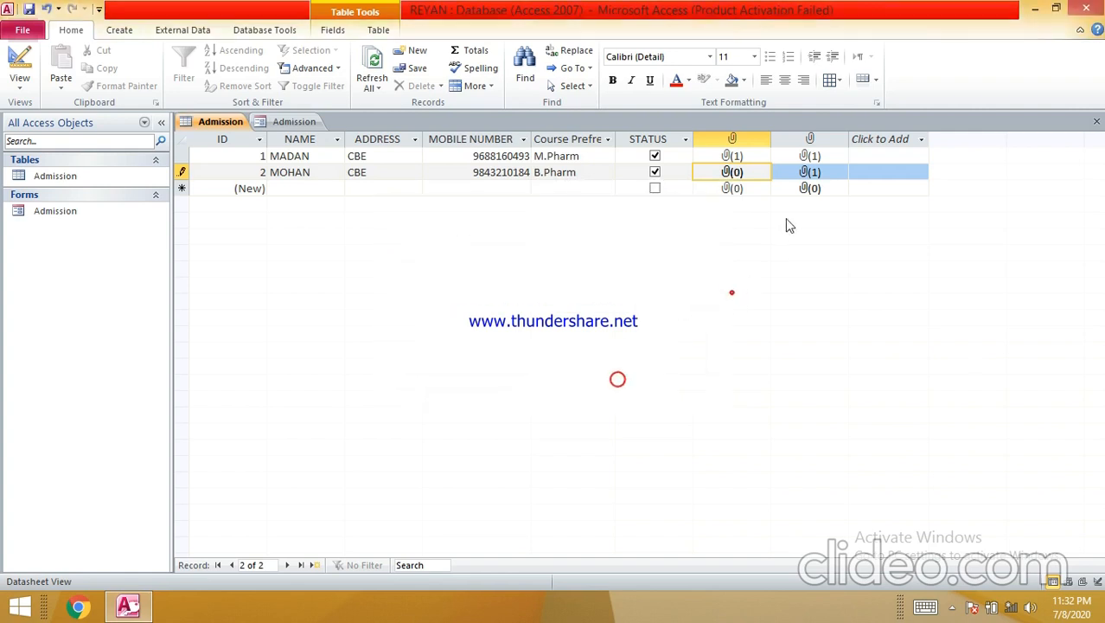
# - Remove IMG-20200109-WA0003.jpg from record 2's second attachment field
pyautogui.click(806, 176)
pyautogui.rightClick(807, 175)
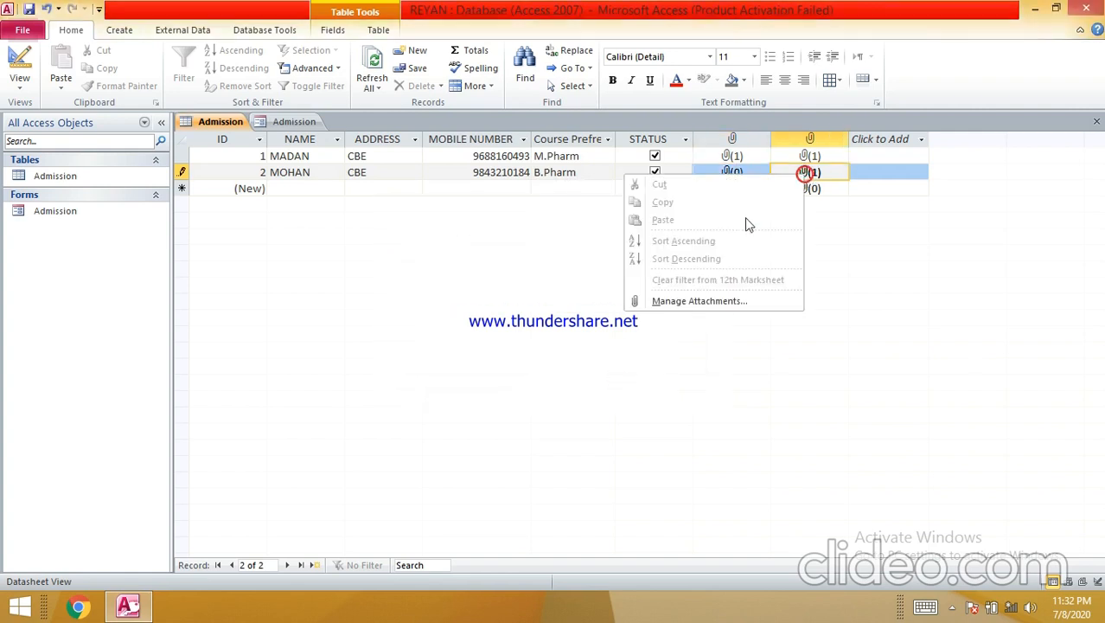
pyautogui.click(705, 301)
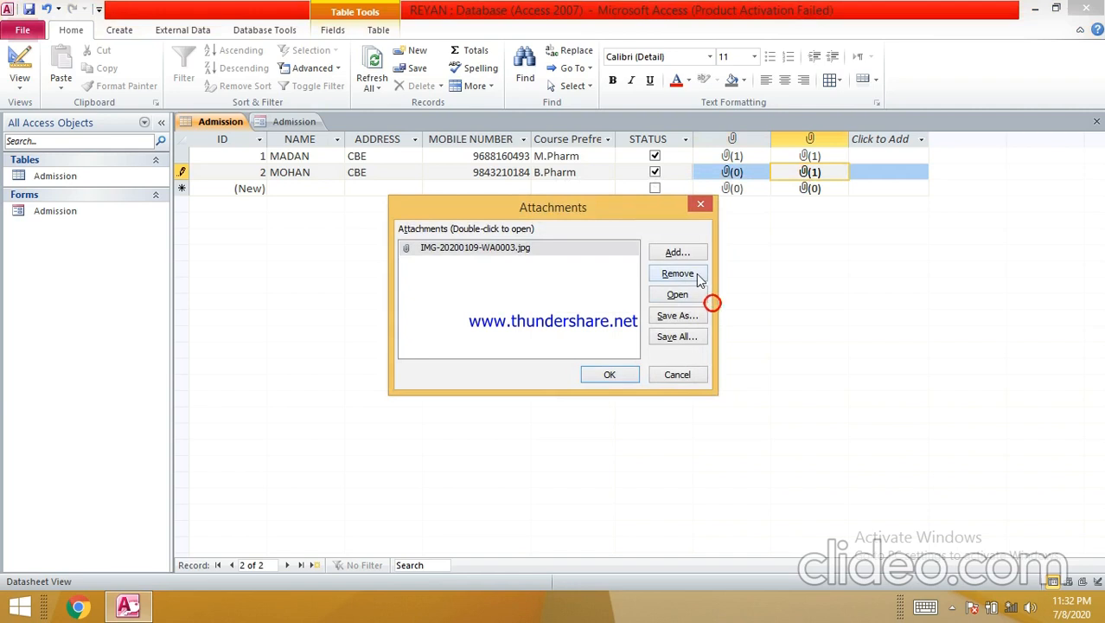
pyautogui.click(681, 273)
pyautogui.click(611, 375)
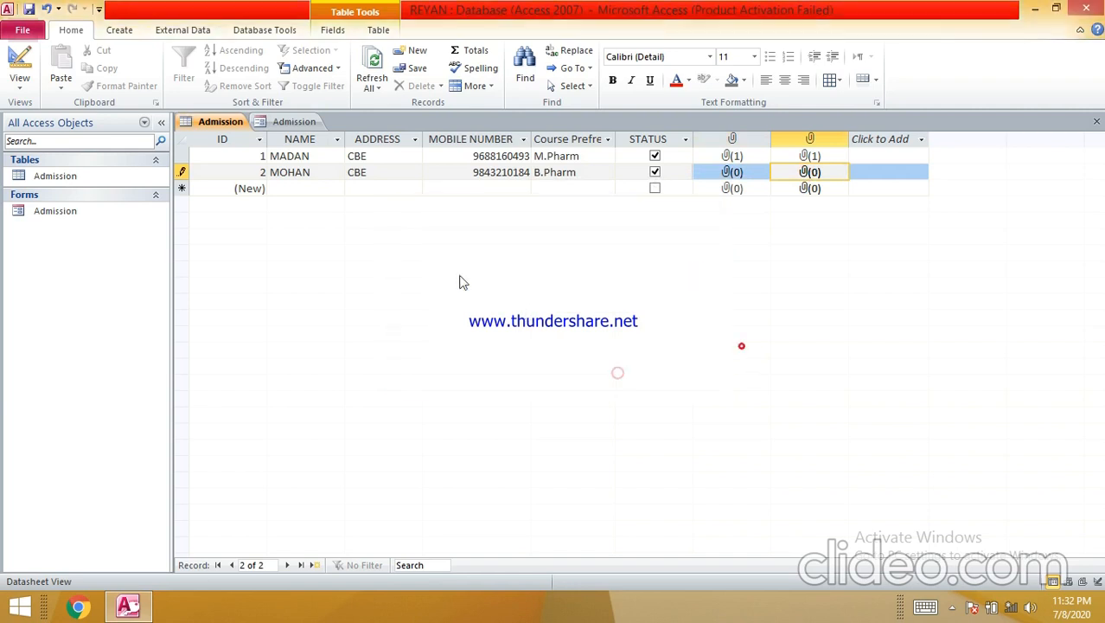
pyautogui.click(282, 128)
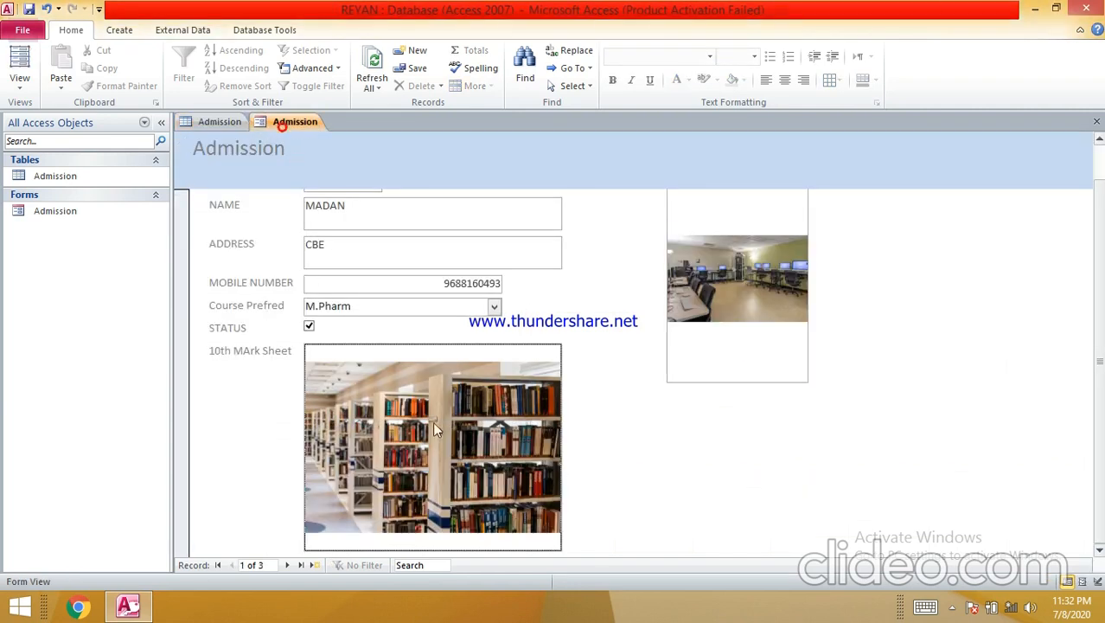
pyautogui.click(290, 566)
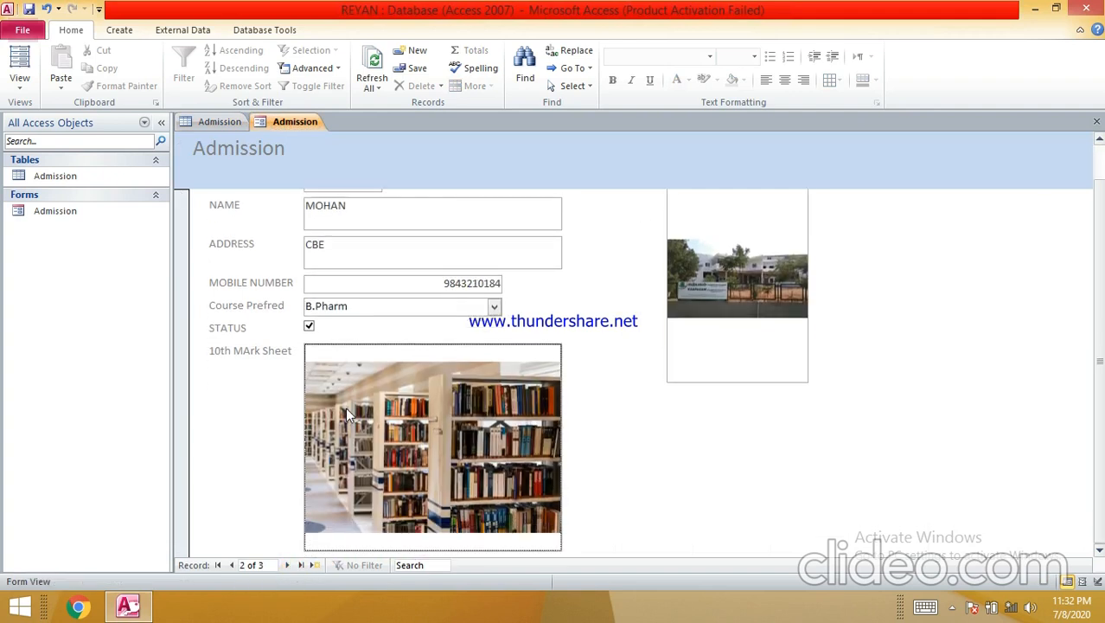
pyautogui.scroll(1, 436, 373)
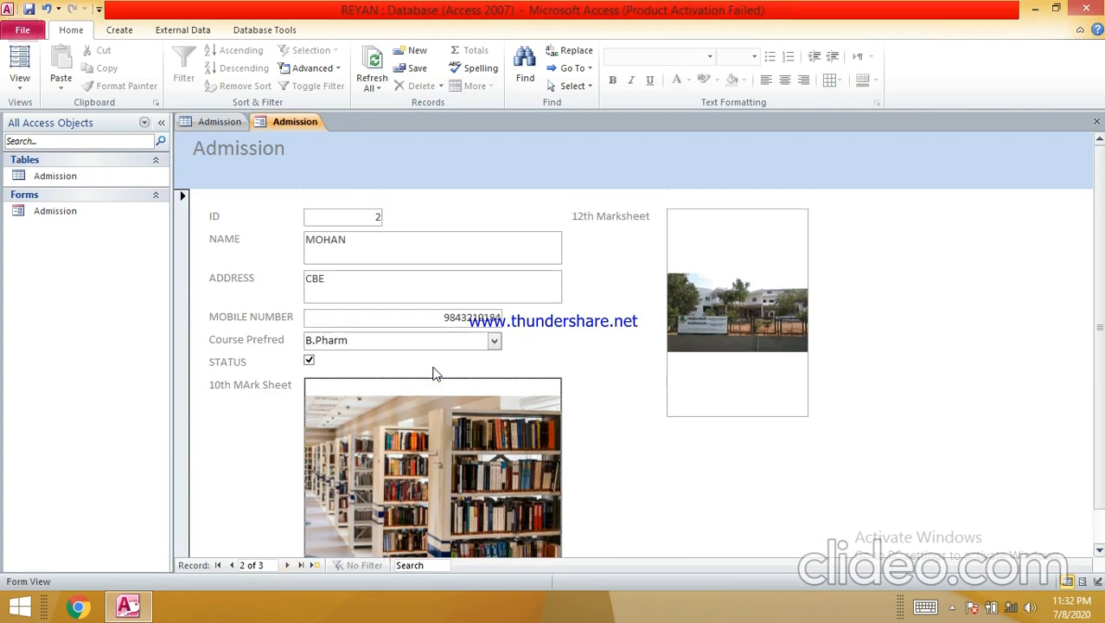
pyautogui.click(288, 564)
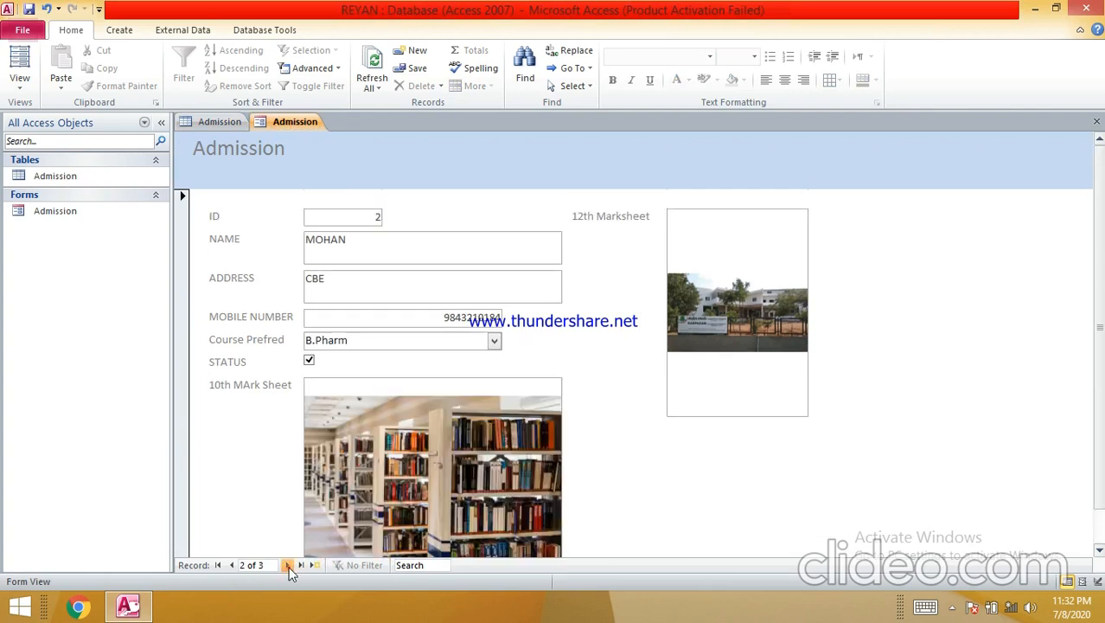
pyautogui.doubleClick(368, 380)
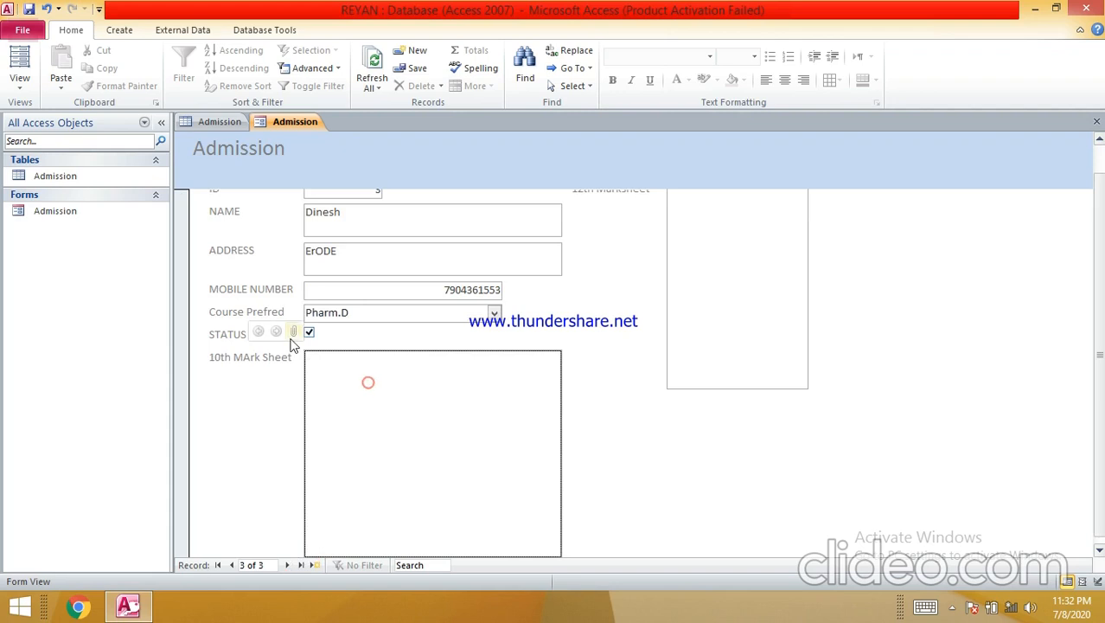
pyautogui.click(678, 253)
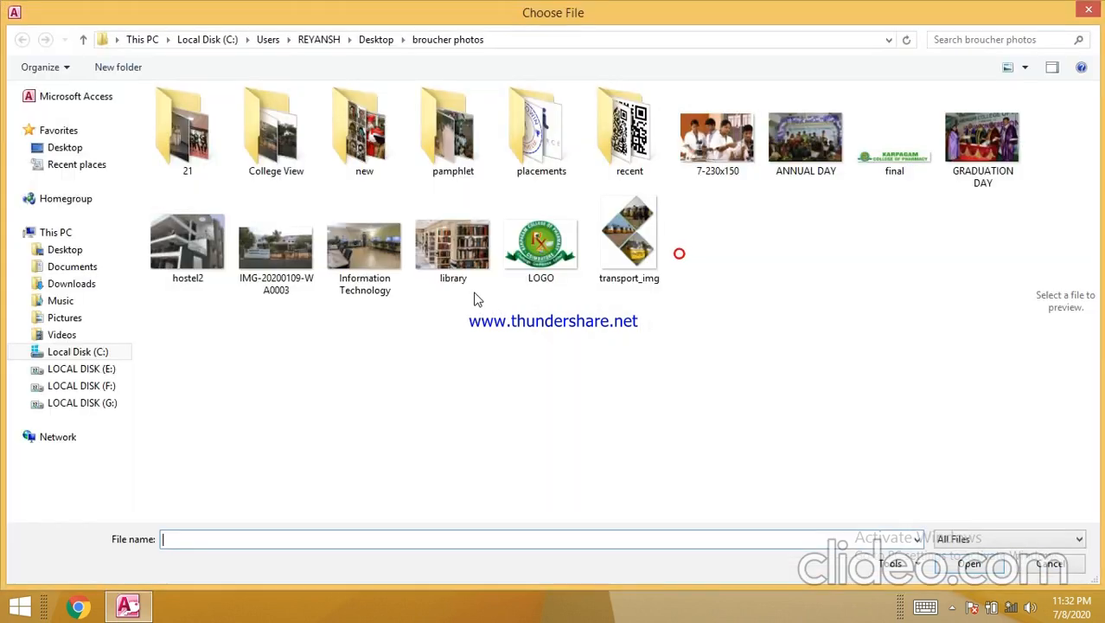
pyautogui.doubleClick(657, 244)
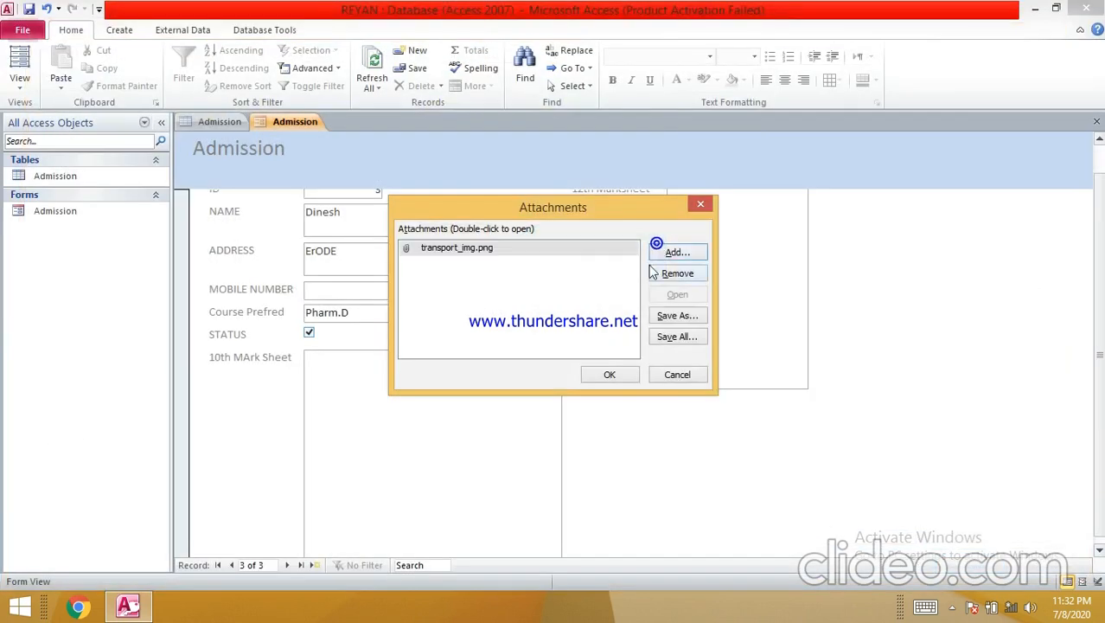
pyautogui.click(622, 377)
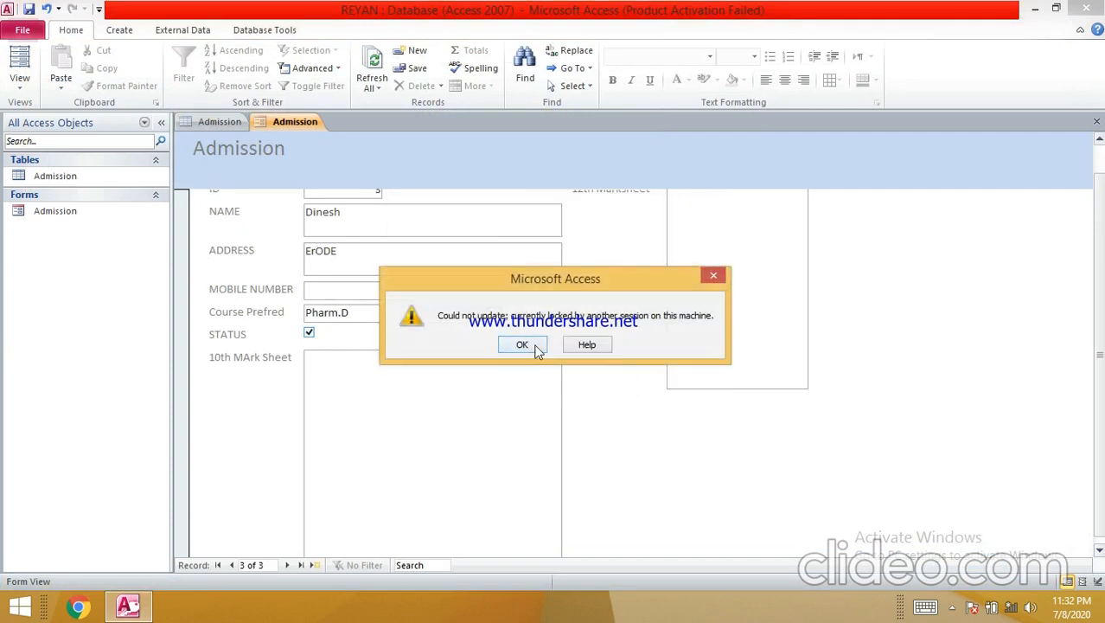
pyautogui.click(523, 344)
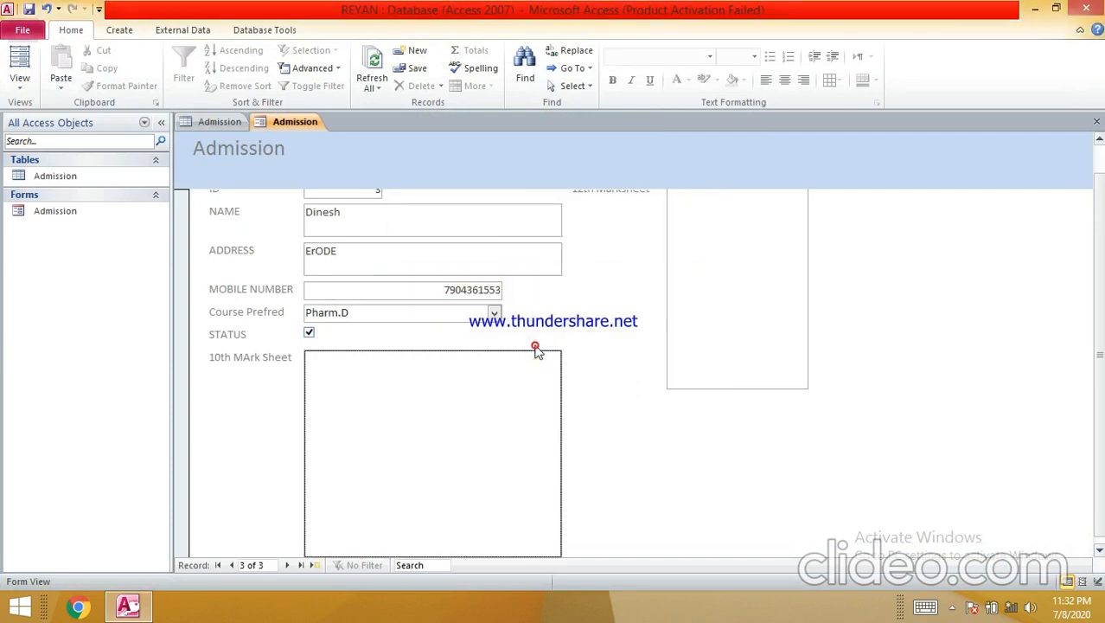
pyautogui.scroll(1, 535, 345)
pyautogui.scroll(-1, 536, 346)
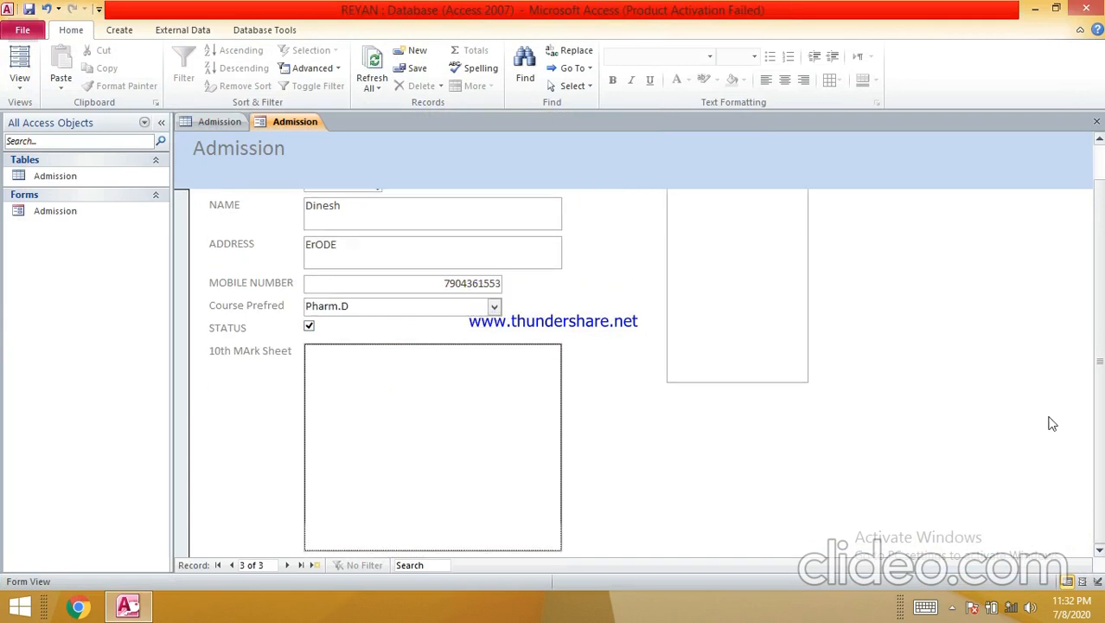
pyautogui.click(220, 121)
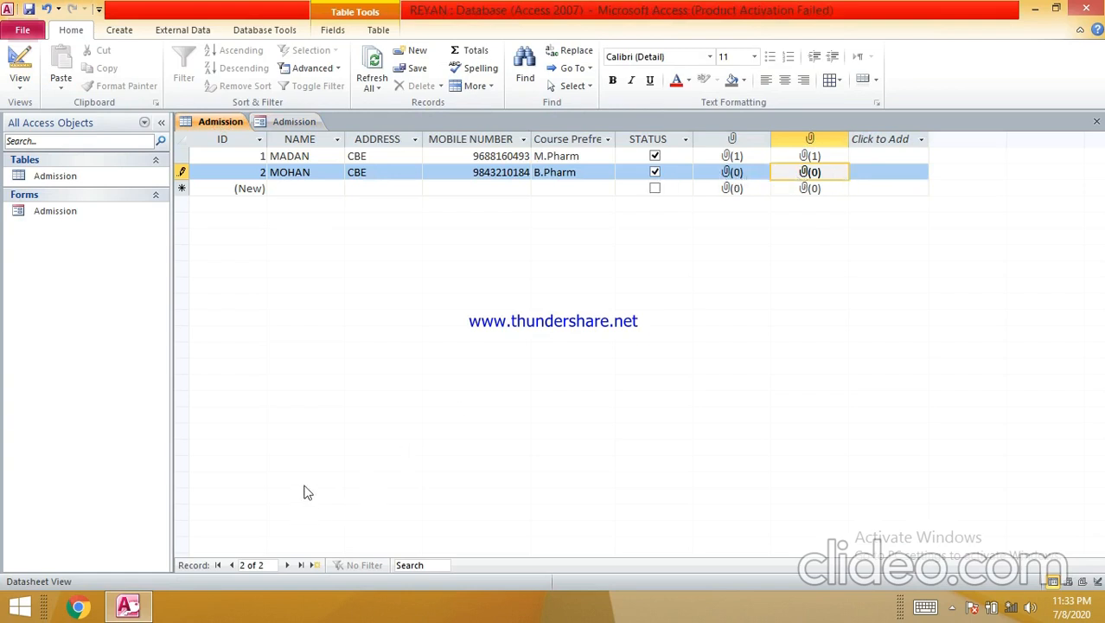
# - Save the Admission form and open the Admission table in Design view
pyautogui.rightClick(277, 122)
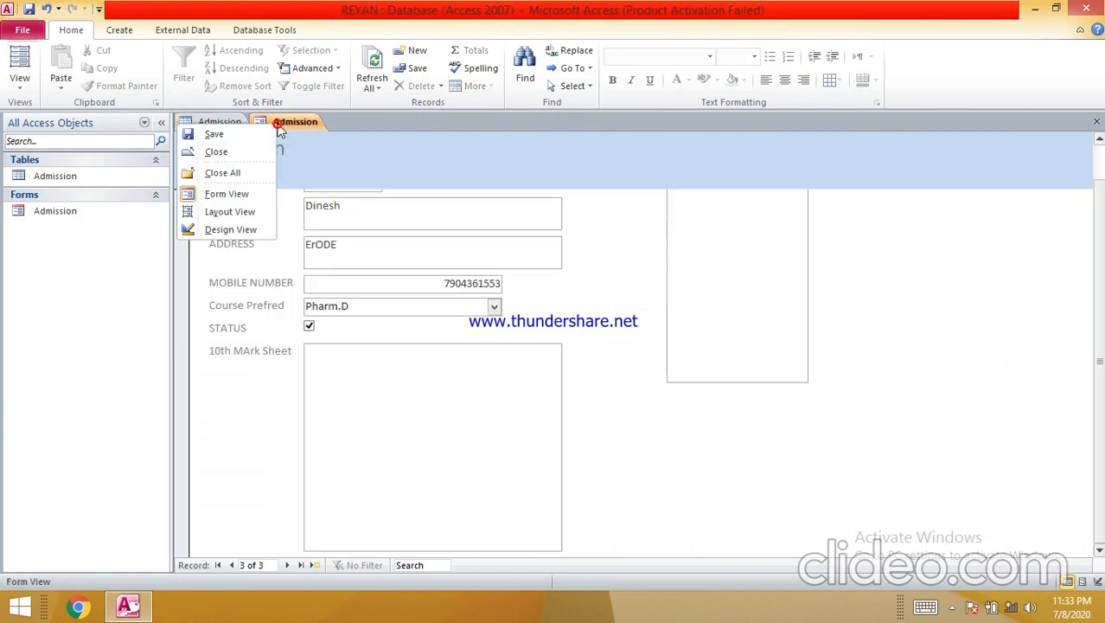
pyautogui.click(258, 136)
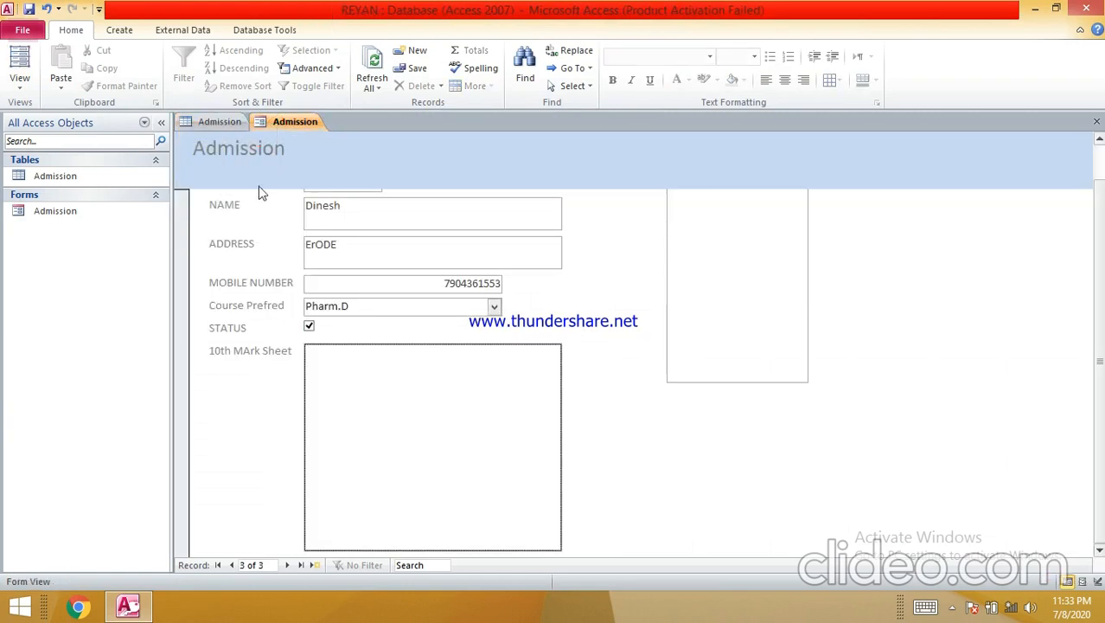
pyautogui.click(198, 119)
pyautogui.rightClick(197, 119)
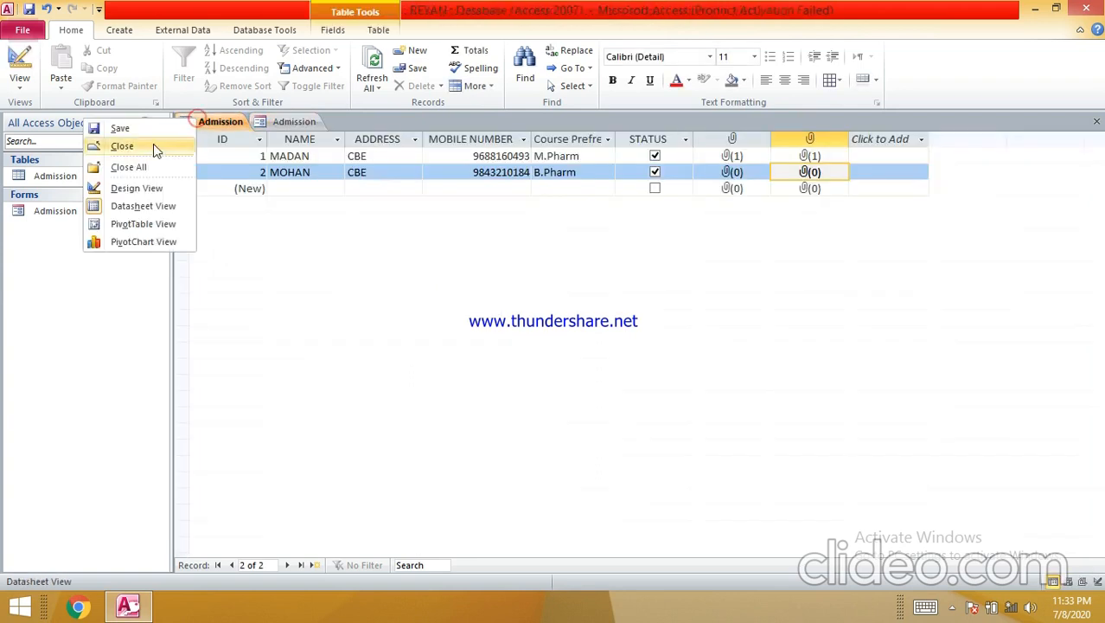
pyautogui.click(163, 195)
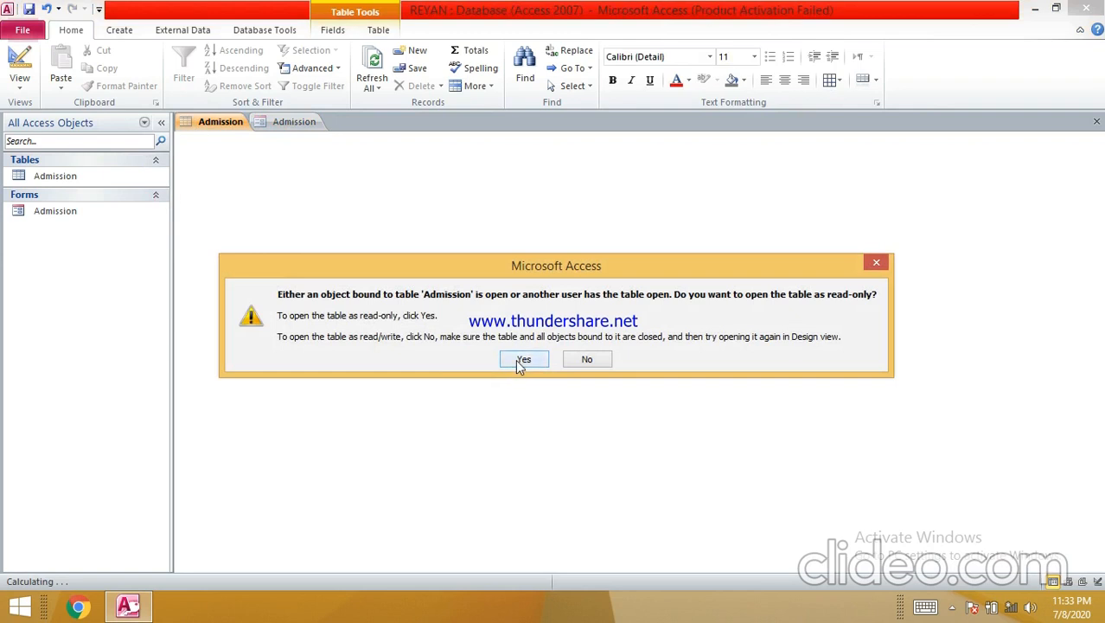
# - Accept read-only, confirm both mark sheet fields are Attachment type, and return to the form
pyautogui.click(521, 361)
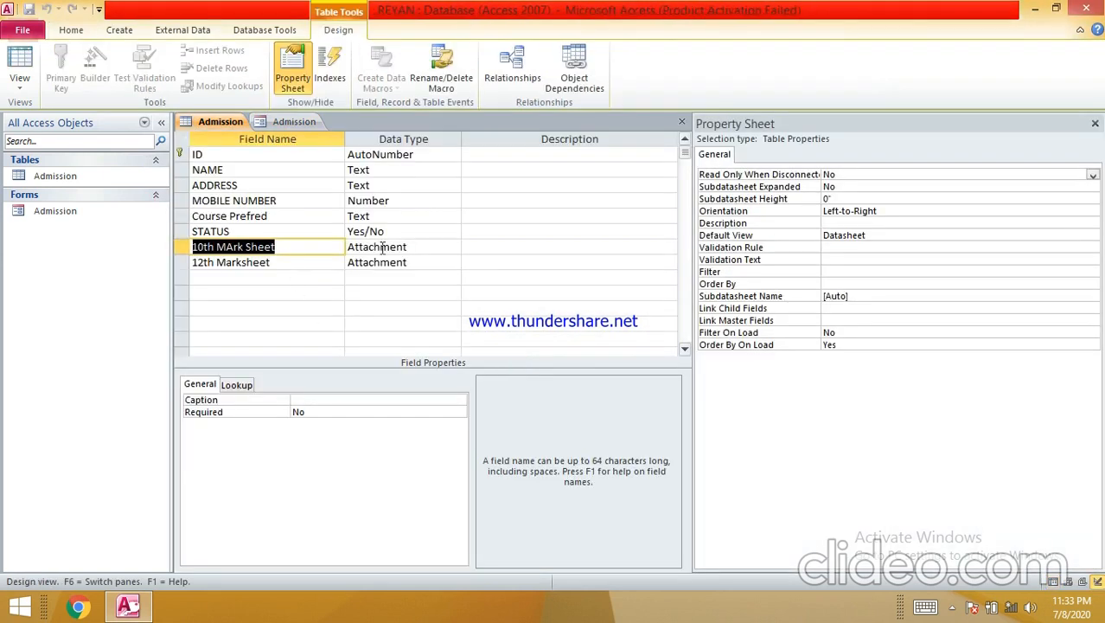
pyautogui.click(383, 248)
pyautogui.click(395, 261)
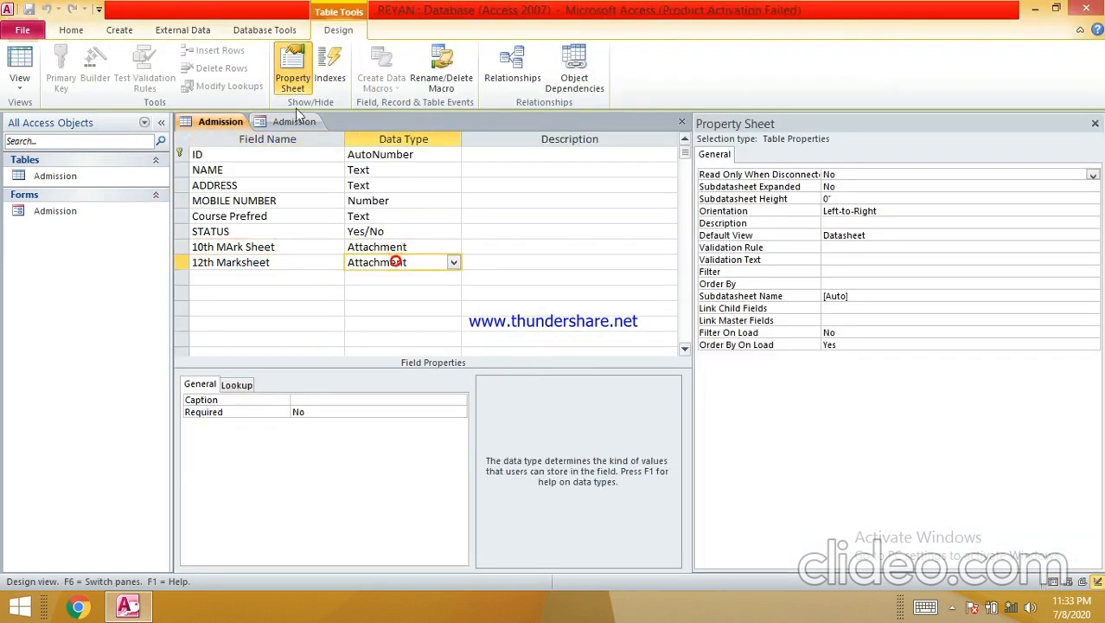
pyautogui.click(294, 121)
pyautogui.click(330, 374)
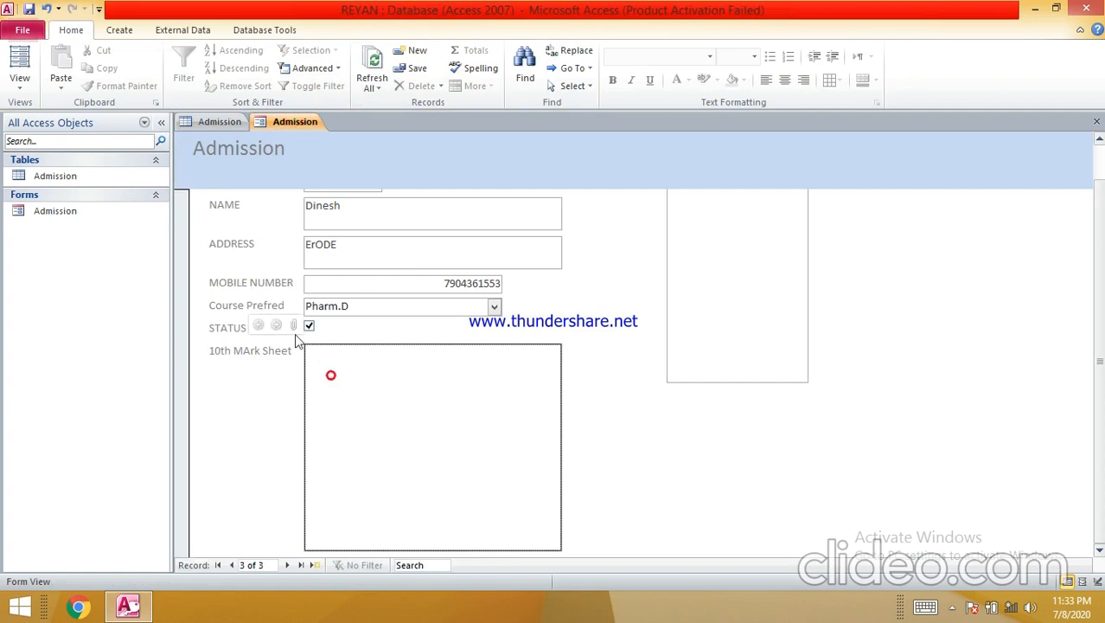
# - Attach the 7-230x150 picture to record 3's 10th MArk Sheet
pyautogui.click(294, 325)
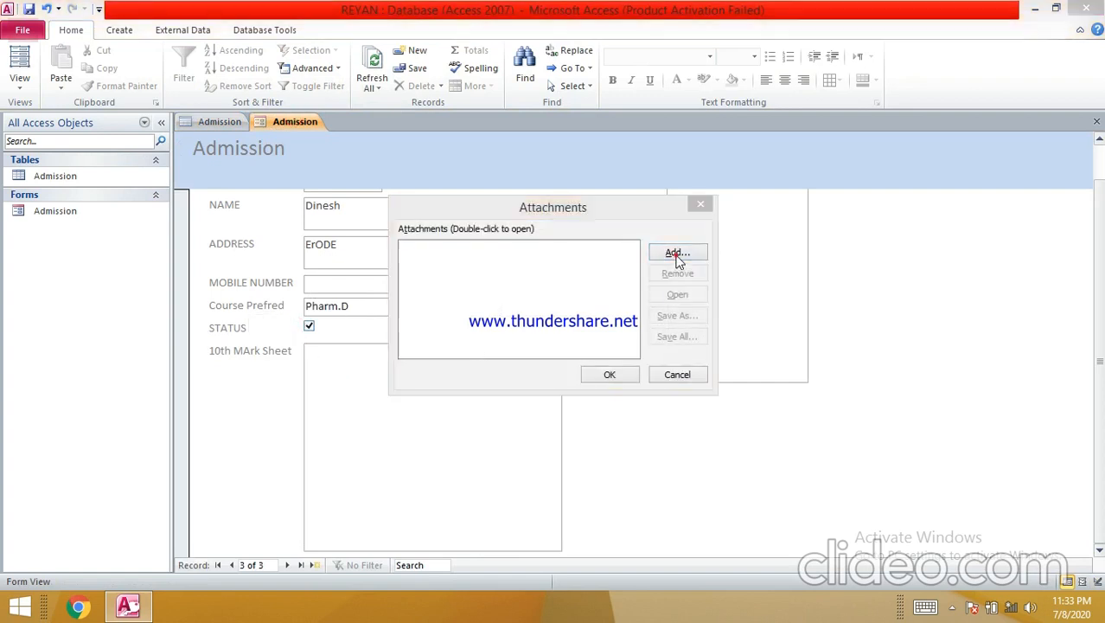
pyautogui.click(678, 259)
pyautogui.doubleClick(709, 165)
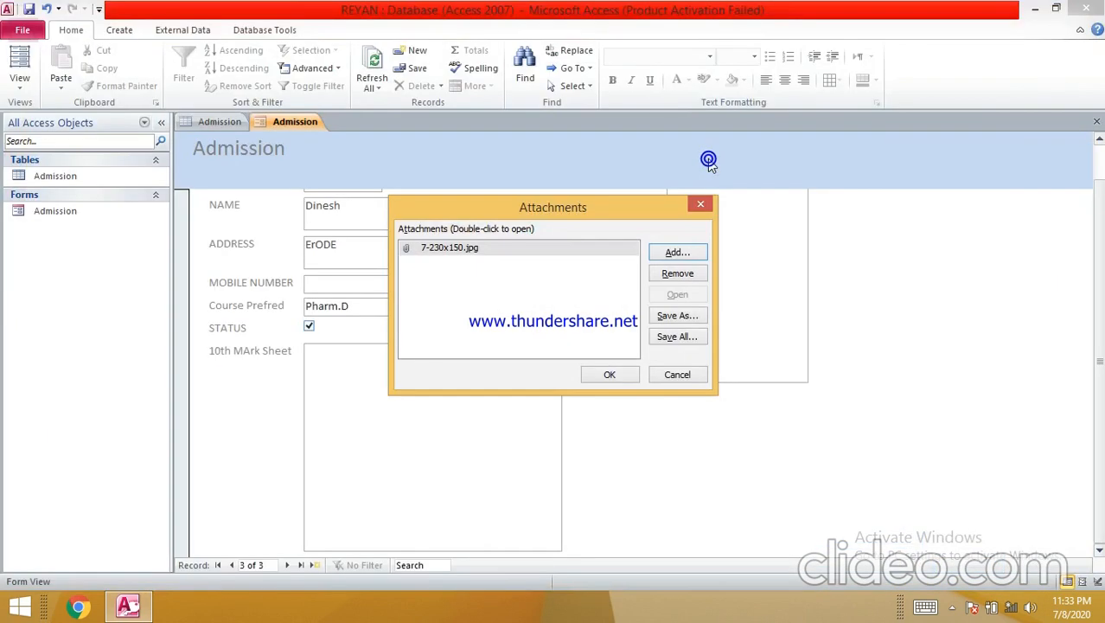
pyautogui.click(610, 375)
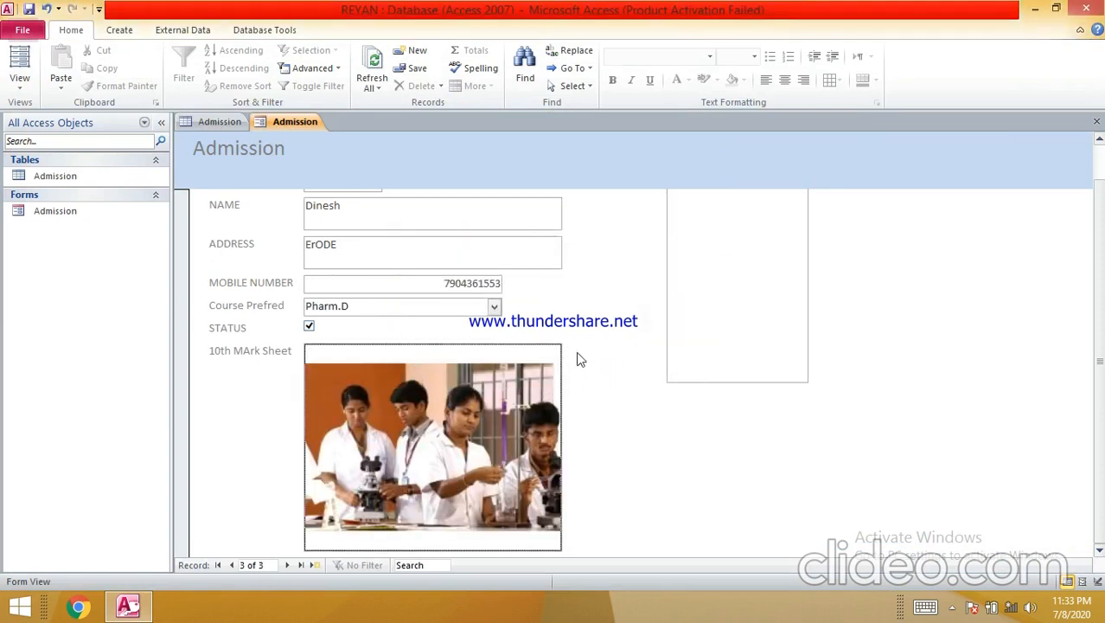
# - Attach the final logo image to record 3's 12th Marksheet
pyautogui.click(758, 299)
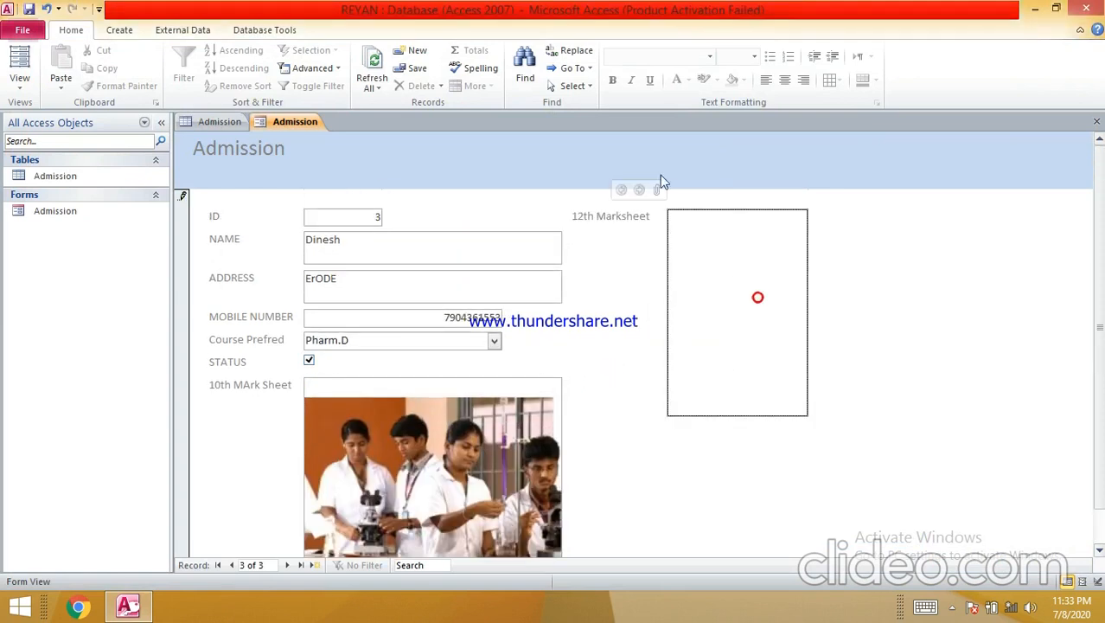
pyautogui.click(656, 188)
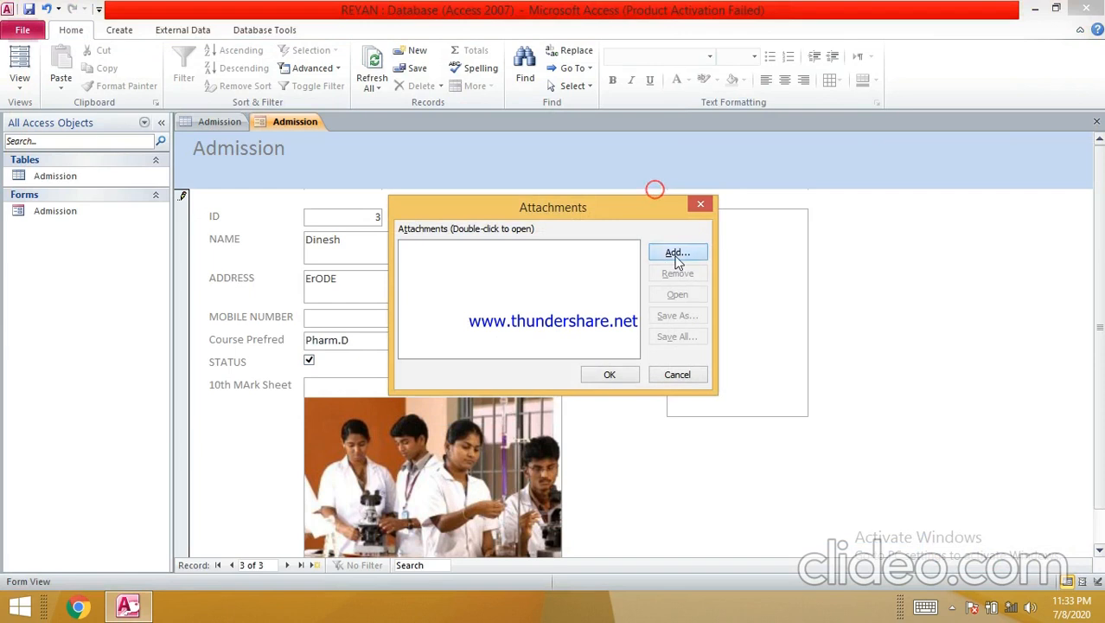
pyautogui.click(677, 254)
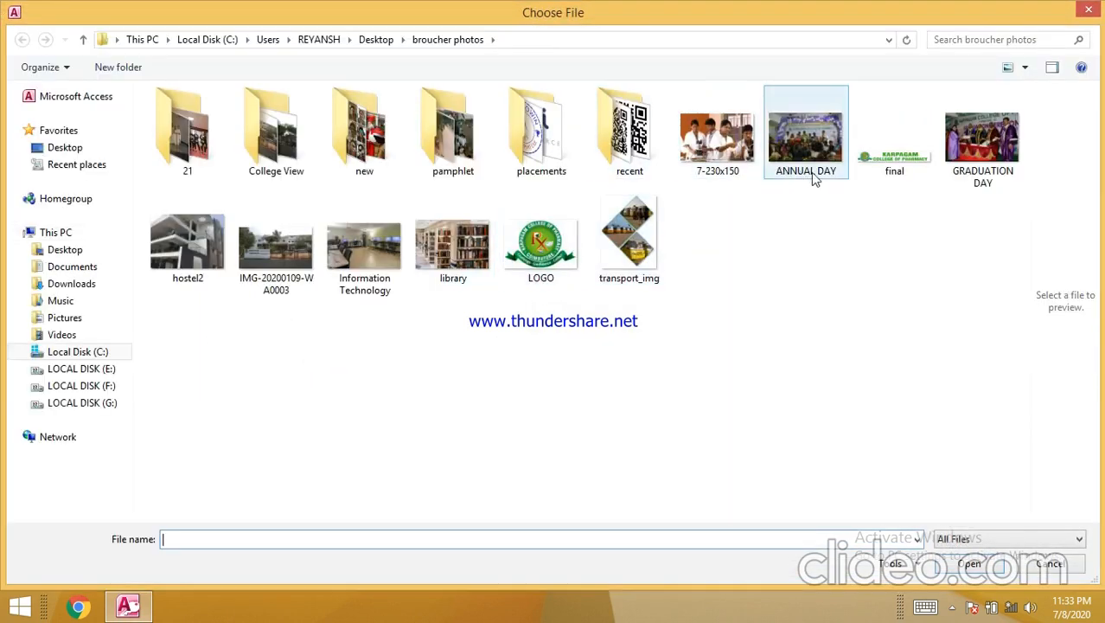
pyautogui.click(920, 172)
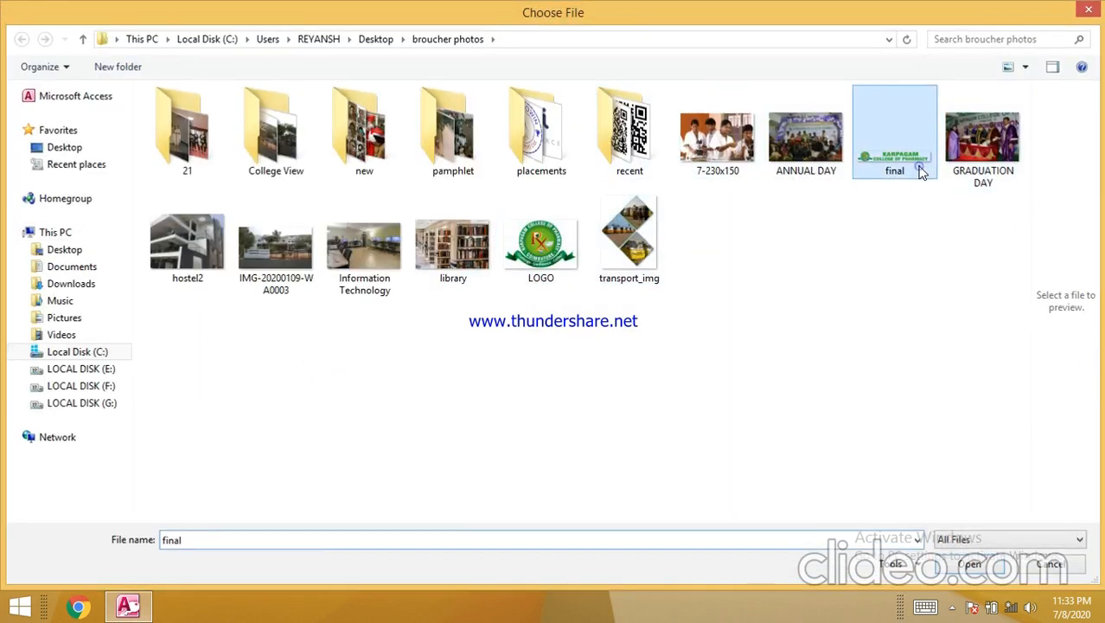
pyautogui.doubleClick(920, 172)
pyautogui.click(610, 372)
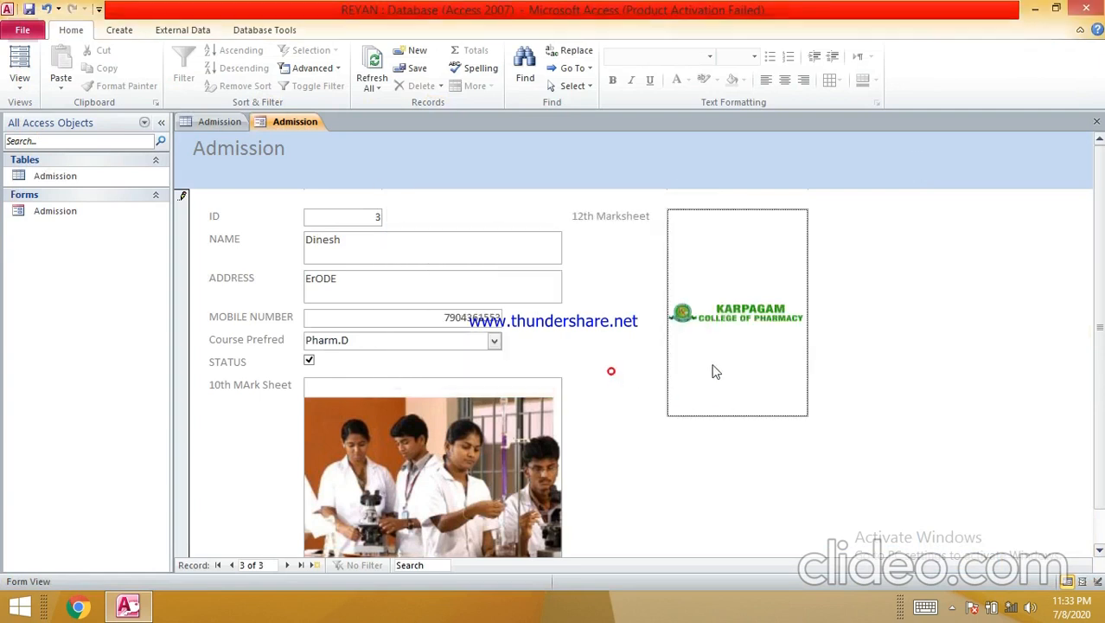
pyautogui.rightClick(295, 127)
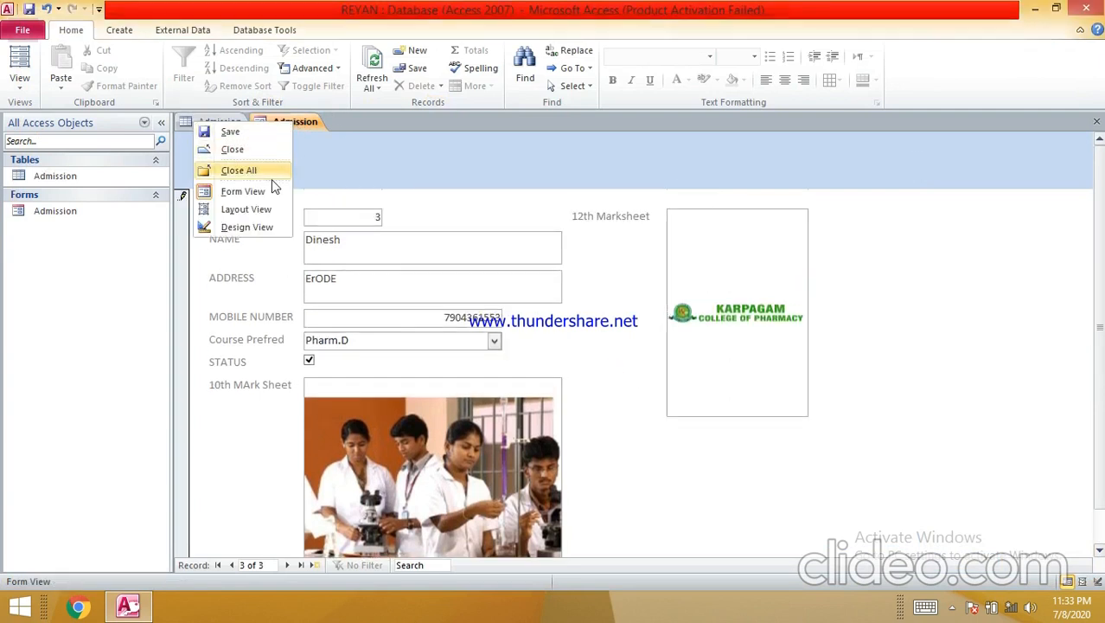
# - Save the Admission form and view the Admission table in Datasheet view to check record 3
pyautogui.click(255, 136)
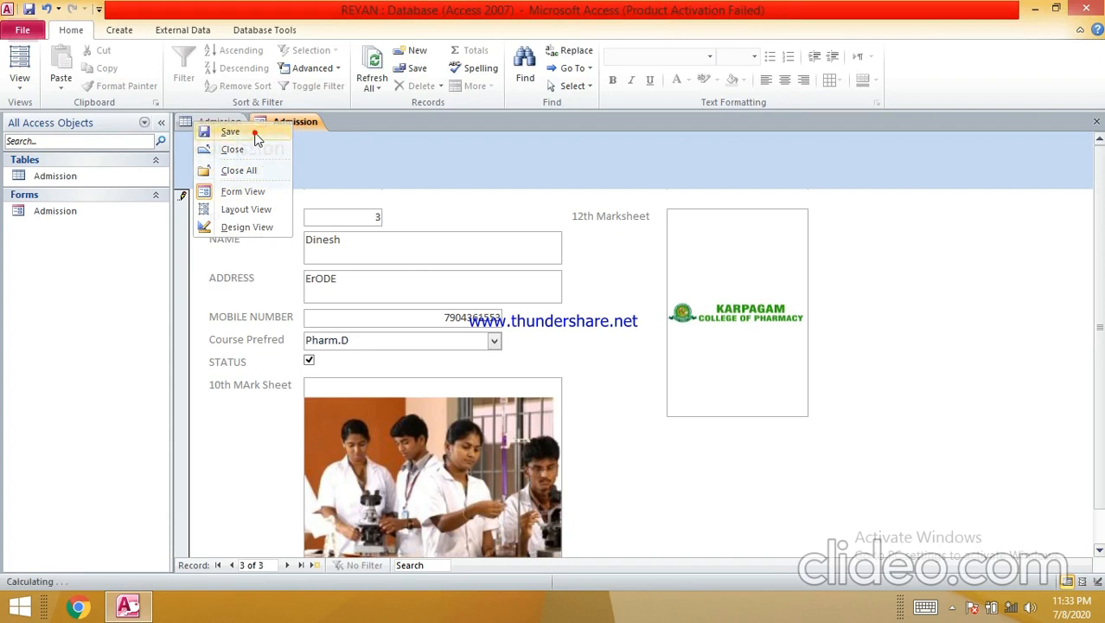
pyautogui.click(216, 125)
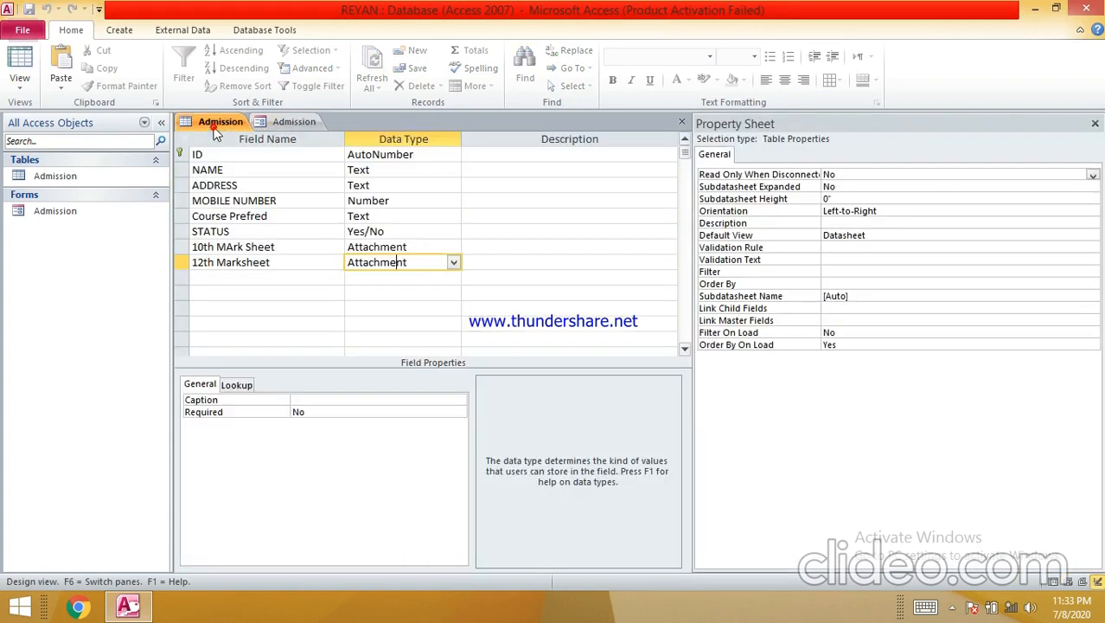
pyautogui.rightClick(211, 123)
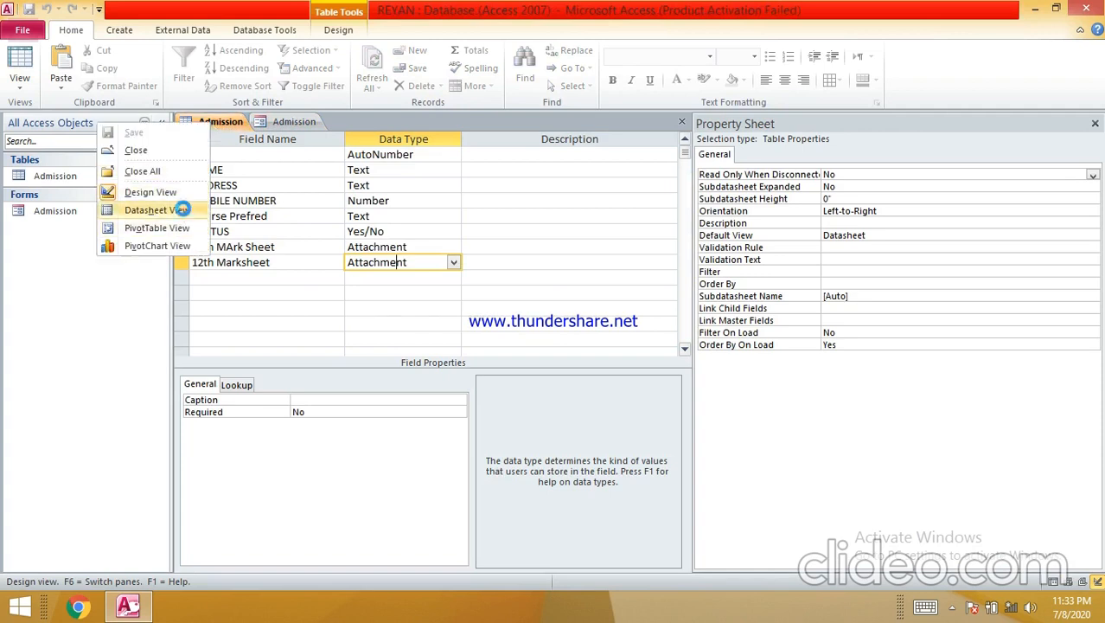
pyautogui.click(177, 210)
pyautogui.click(309, 190)
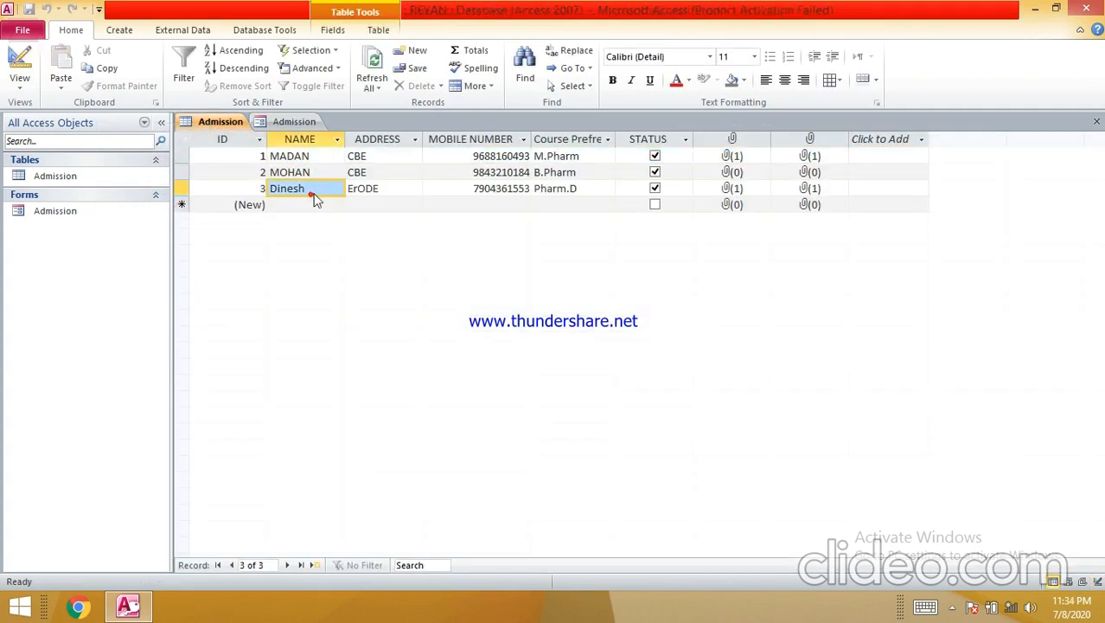
pyautogui.click(387, 188)
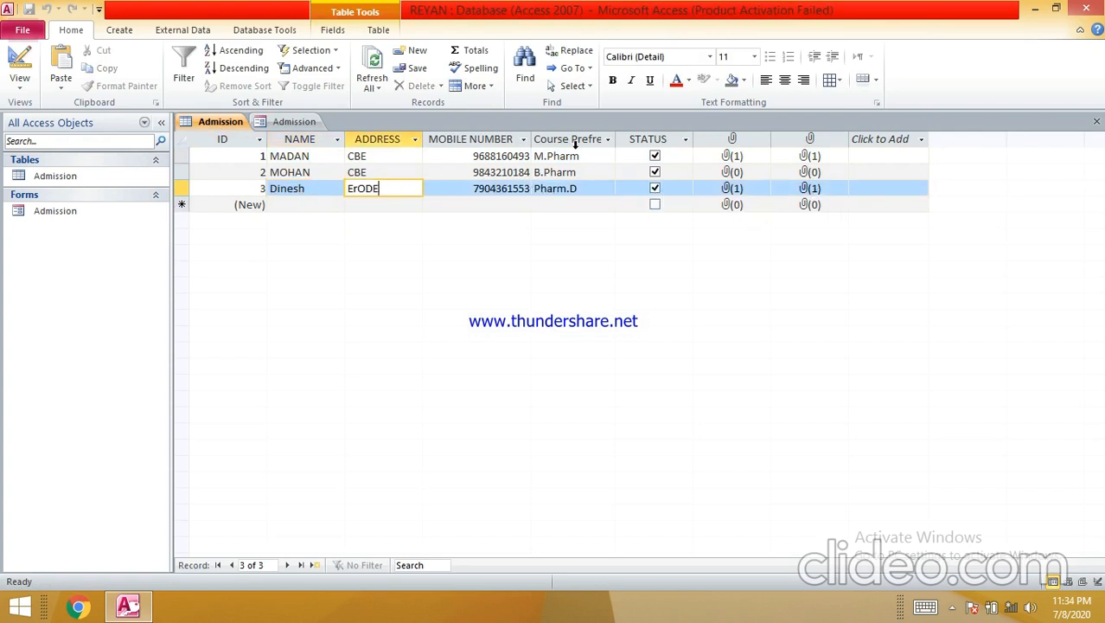
# - Compare the Admission form and table datasheet by switching between them
pyautogui.click(275, 121)
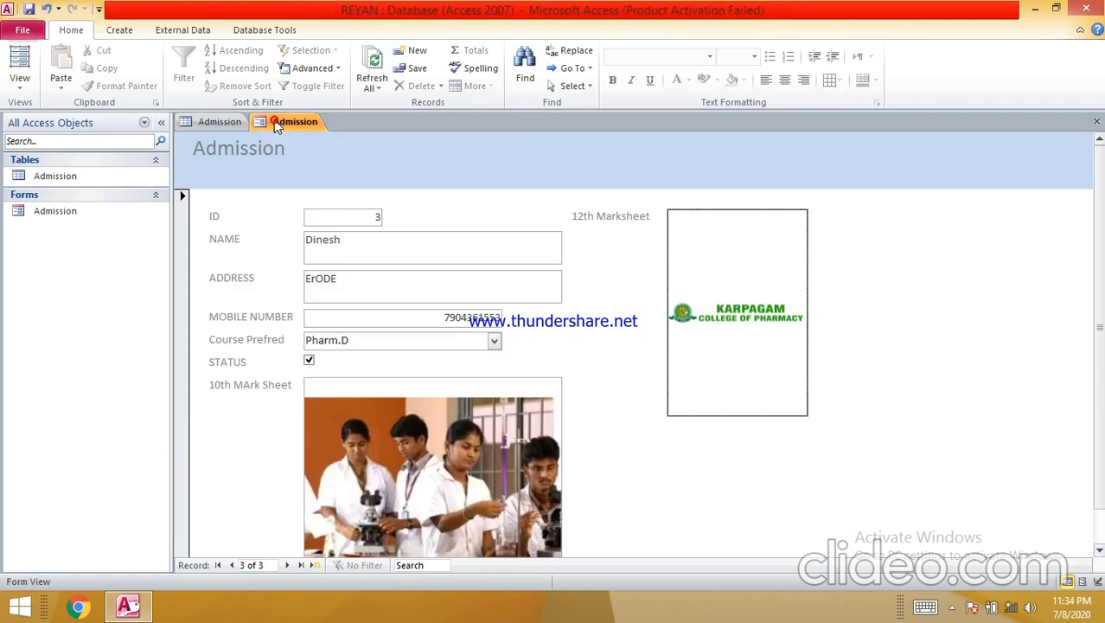
pyautogui.scroll(-1, 341, 259)
pyautogui.scroll(1, 338, 268)
pyautogui.click(216, 123)
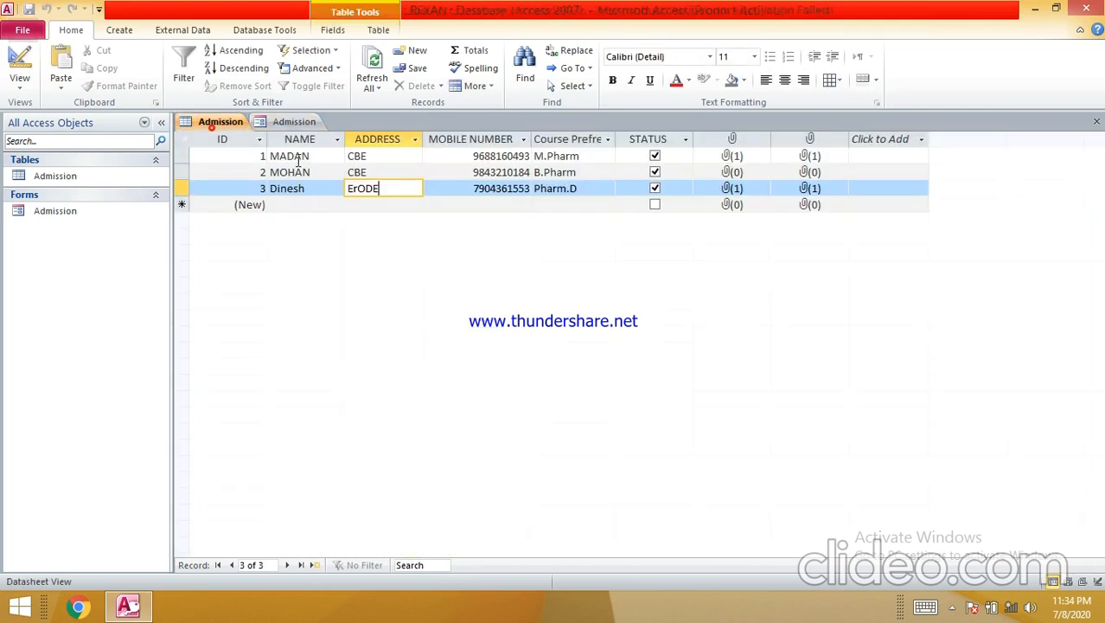
pyautogui.click(289, 121)
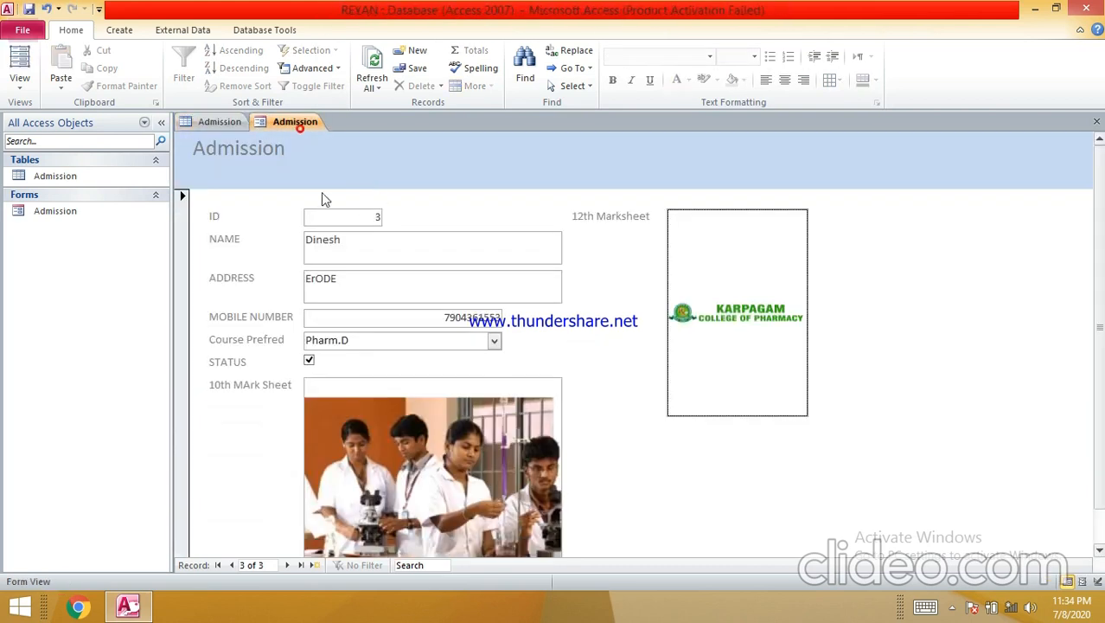
pyautogui.click(220, 122)
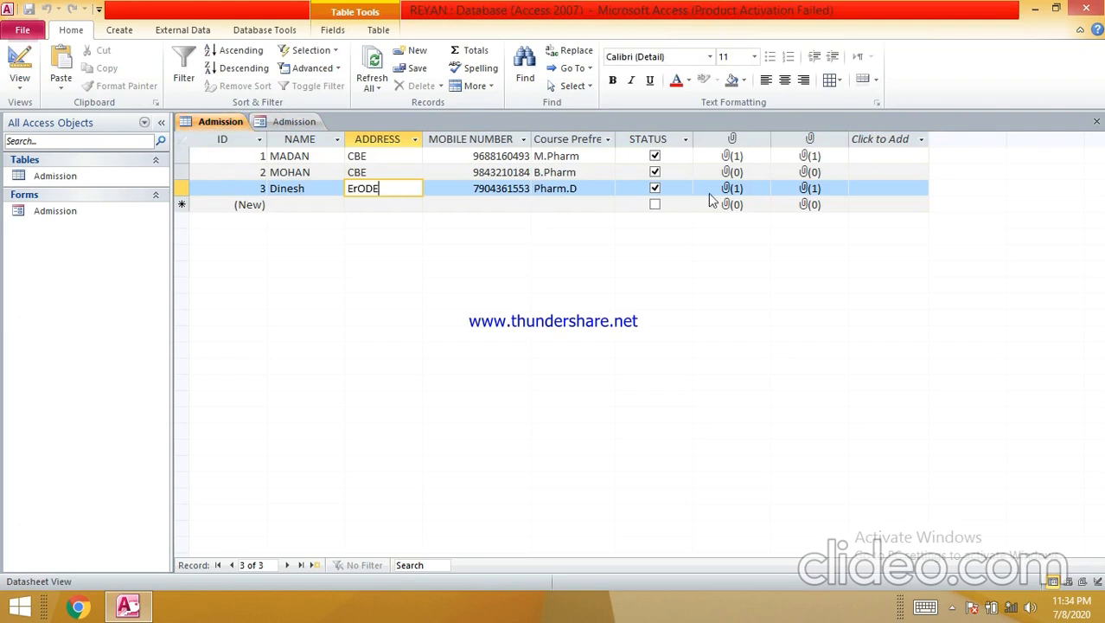
pyautogui.click(292, 124)
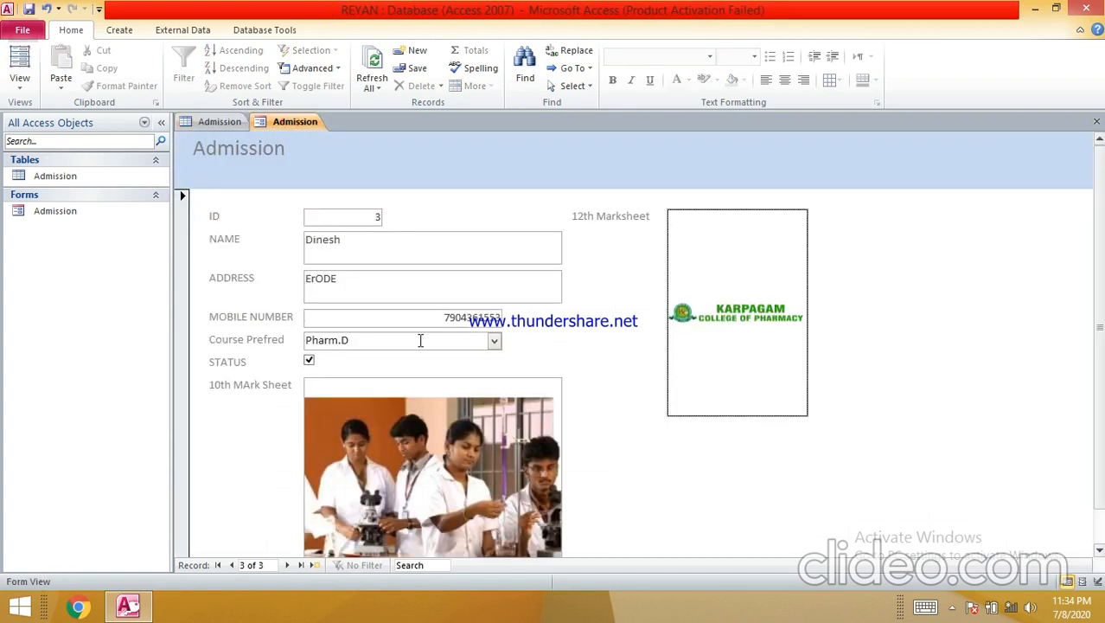
pyautogui.scroll(-1, 375, 342)
pyautogui.scroll(1, 373, 338)
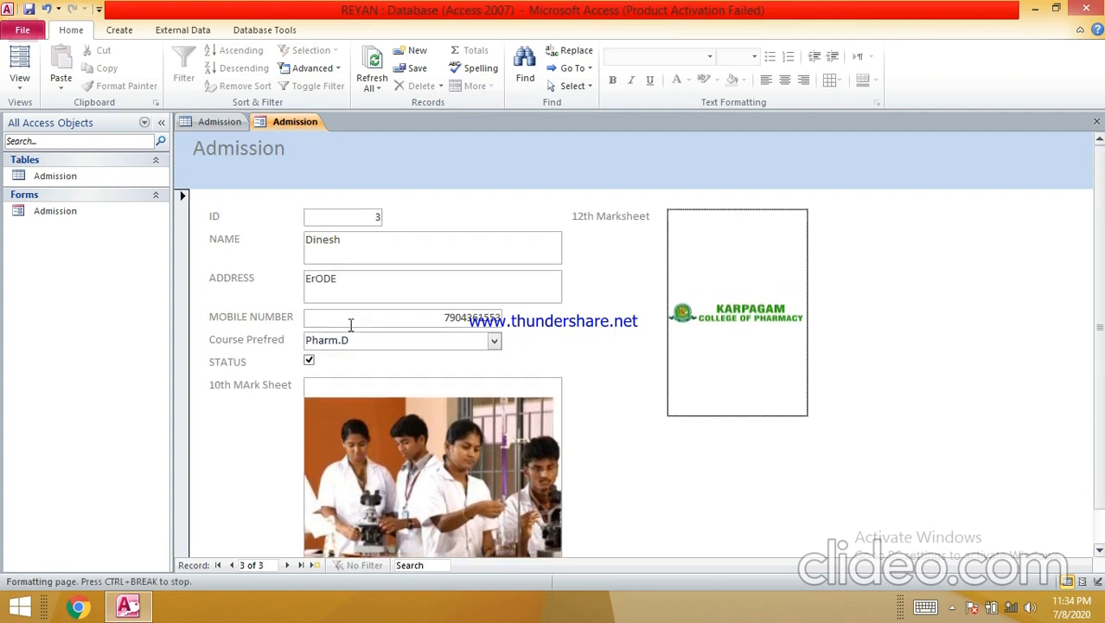
pyautogui.click(232, 126)
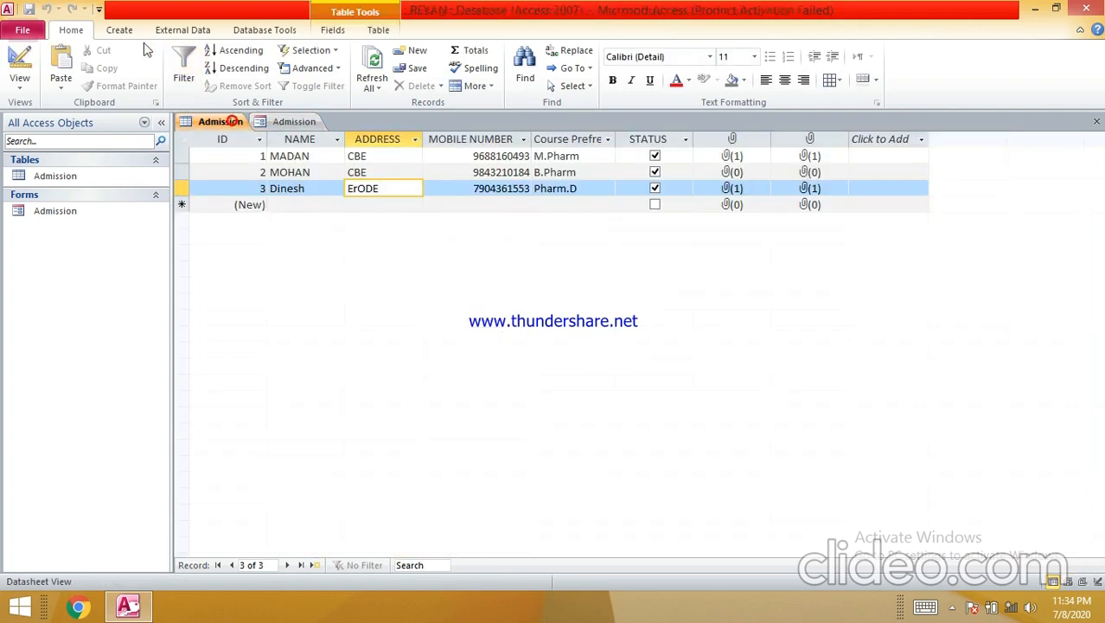
pyautogui.click(119, 31)
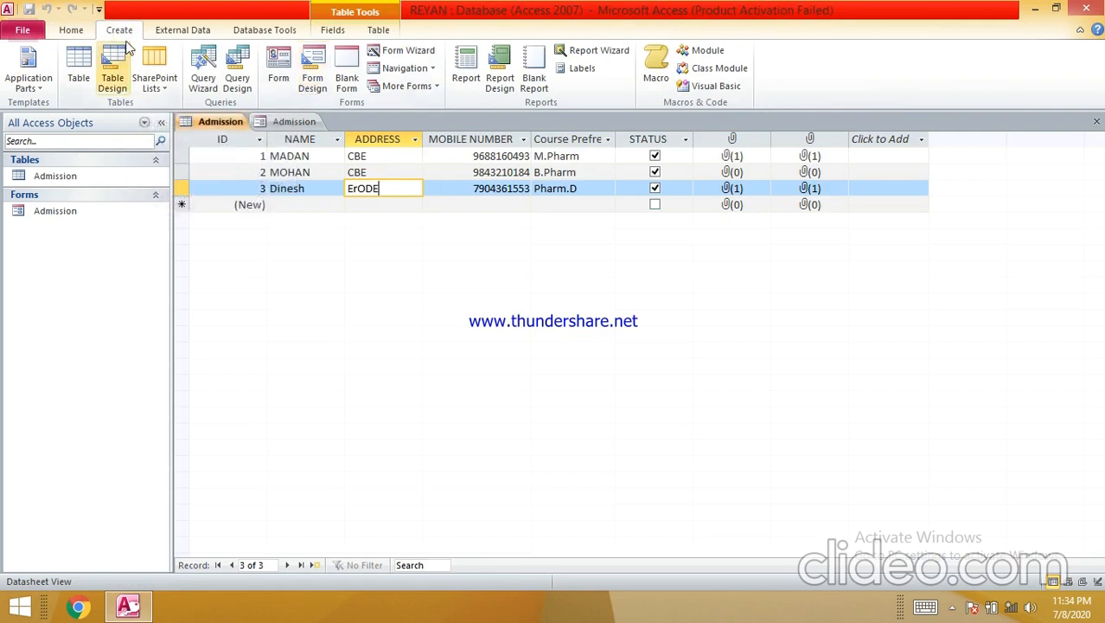
# - Create a blank Form1 in Design view and fill its Detail section orange (#FFC20E)
pyautogui.click(313, 77)
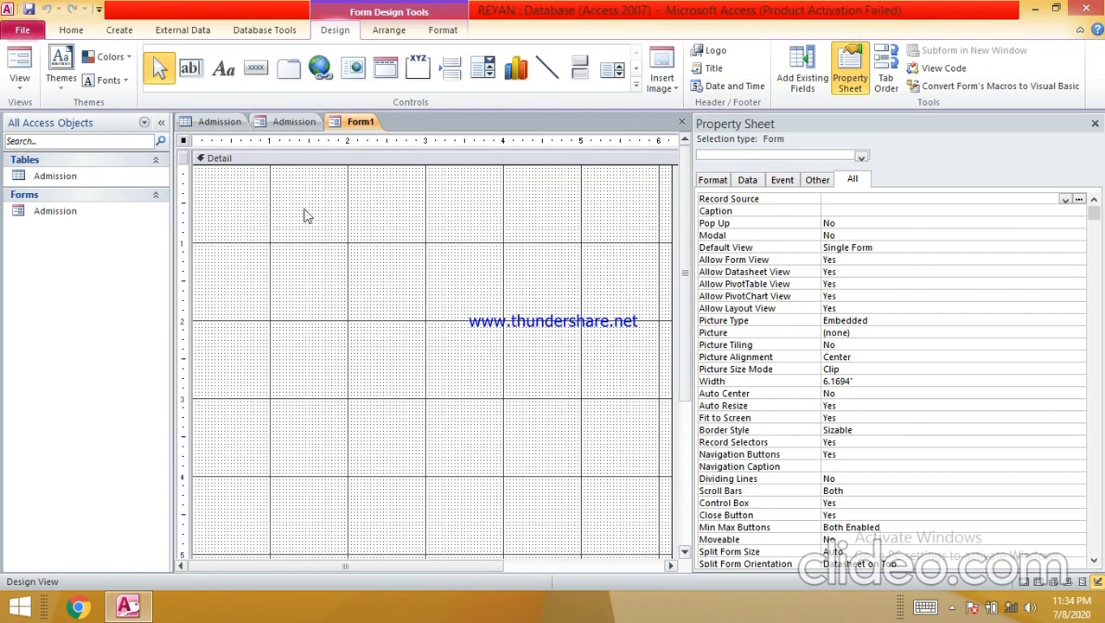
pyautogui.click(377, 149)
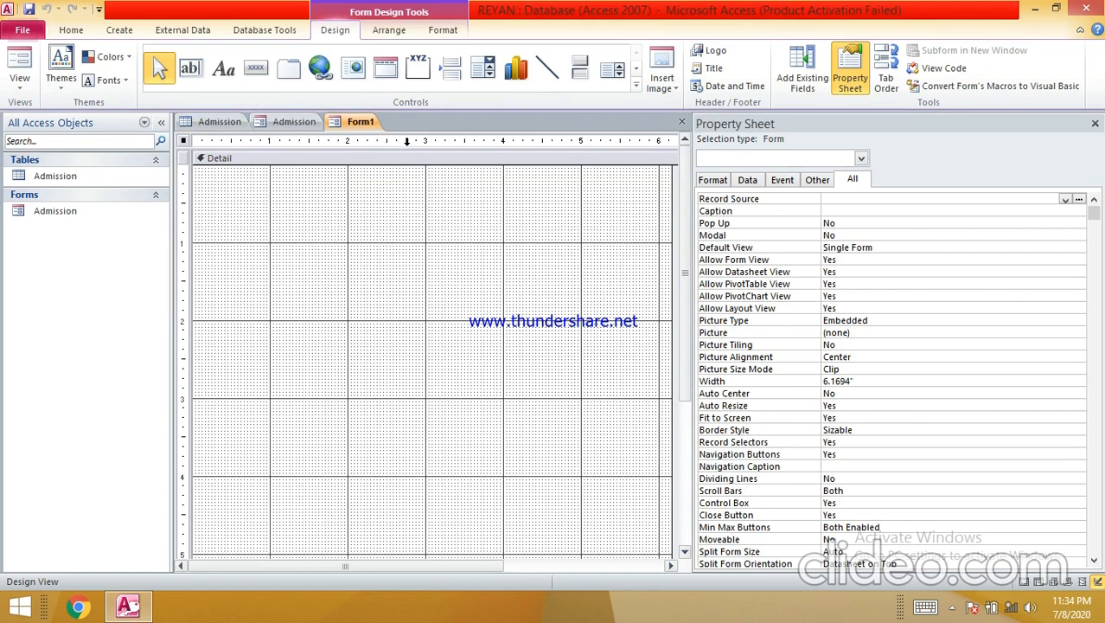
pyautogui.rightClick(385, 235)
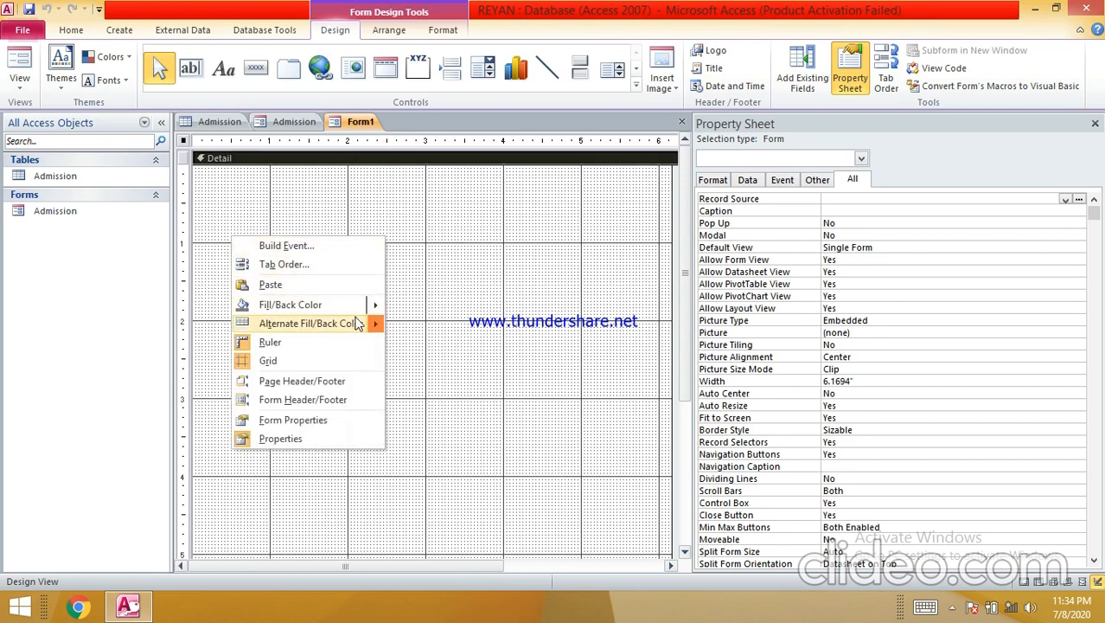
pyautogui.moveTo(371, 310)
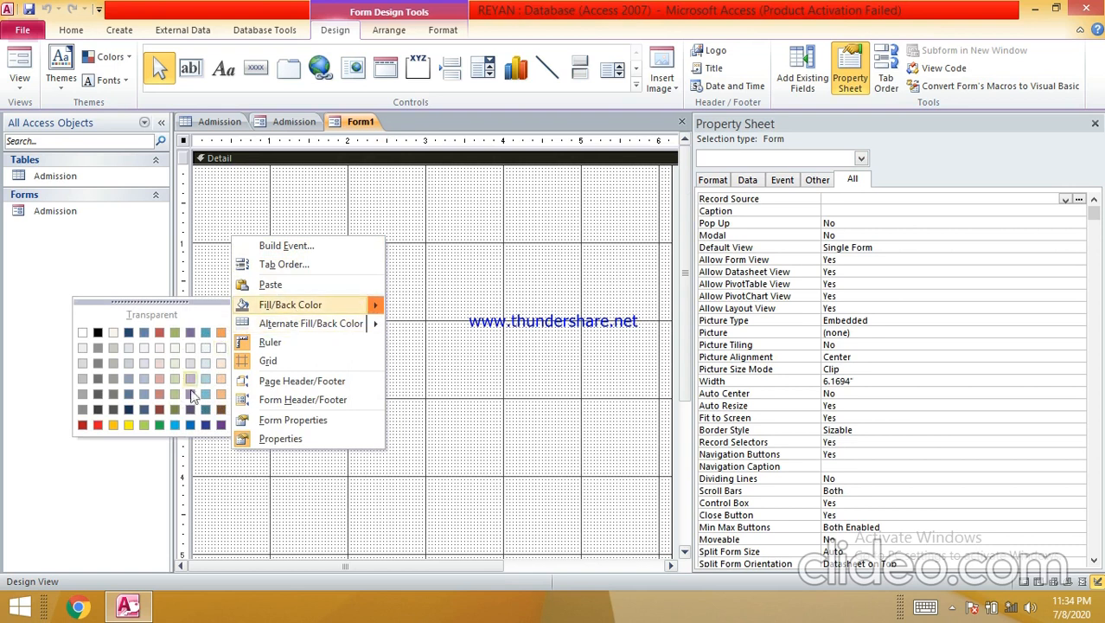
pyautogui.click(114, 424)
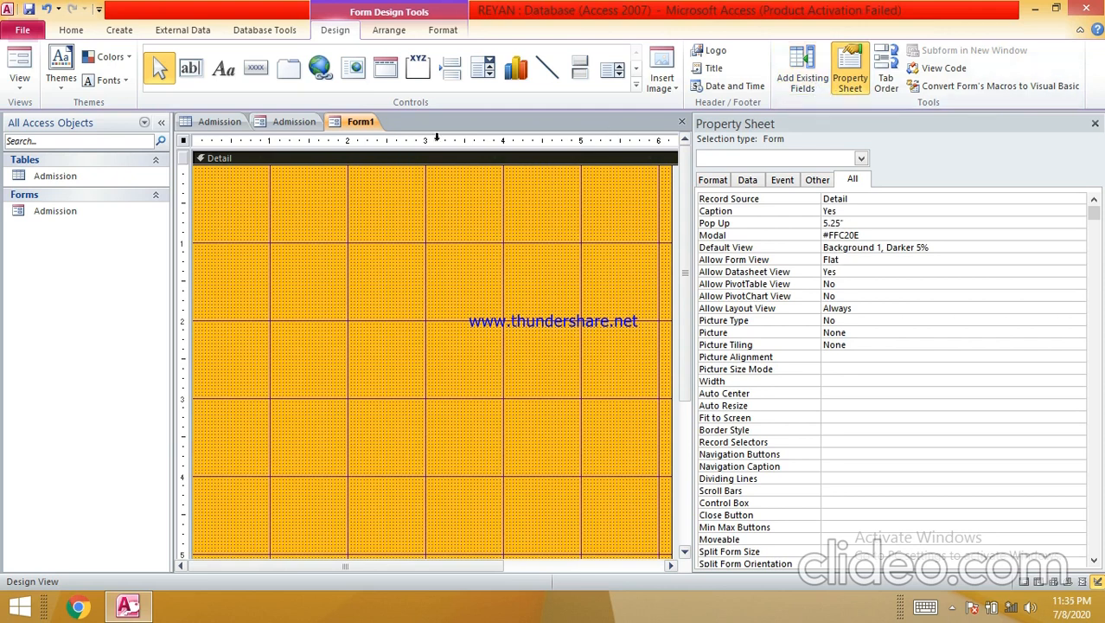
# - Insert the college logo image into Form1's header and widen it across the form
pyautogui.click(714, 53)
pyautogui.click(465, 176)
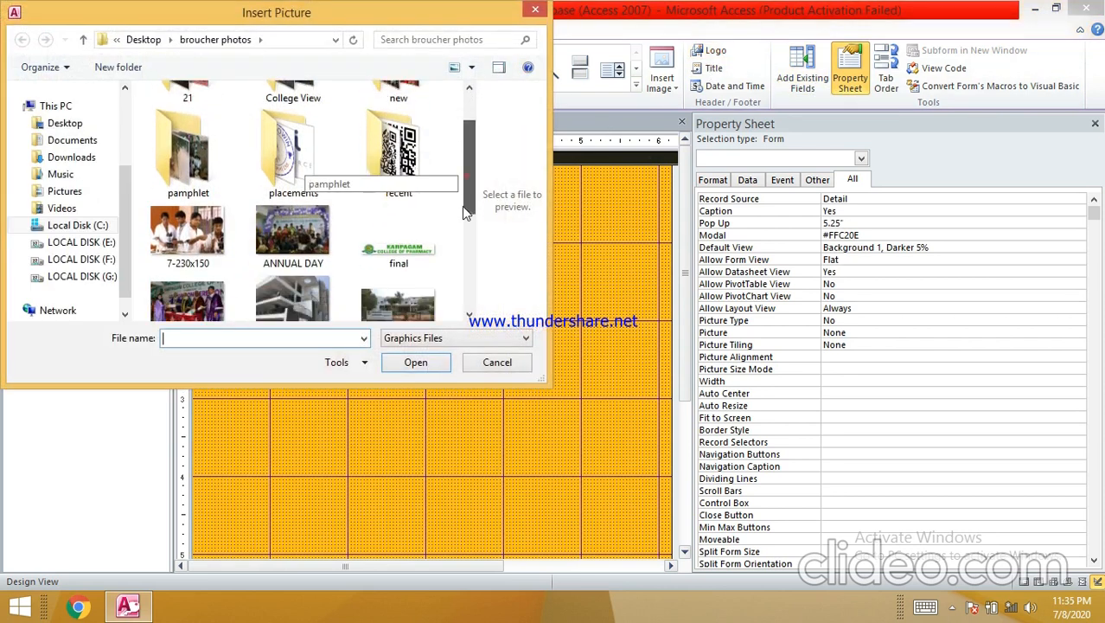
pyautogui.doubleClick(415, 211)
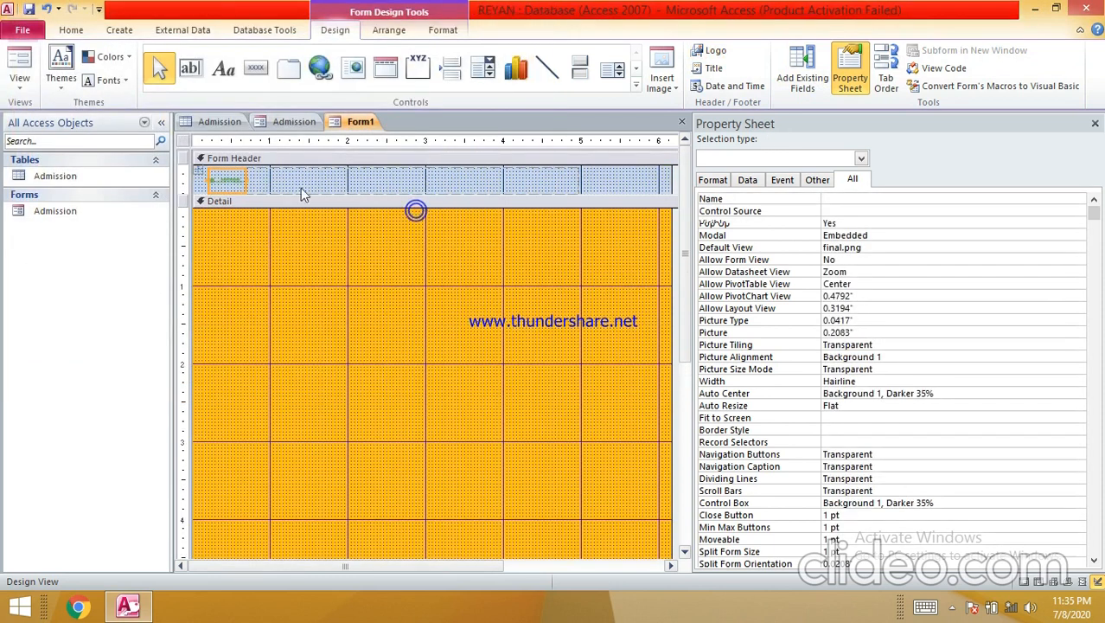
pyautogui.moveTo(247, 177); pyautogui.dragTo(597, 202)
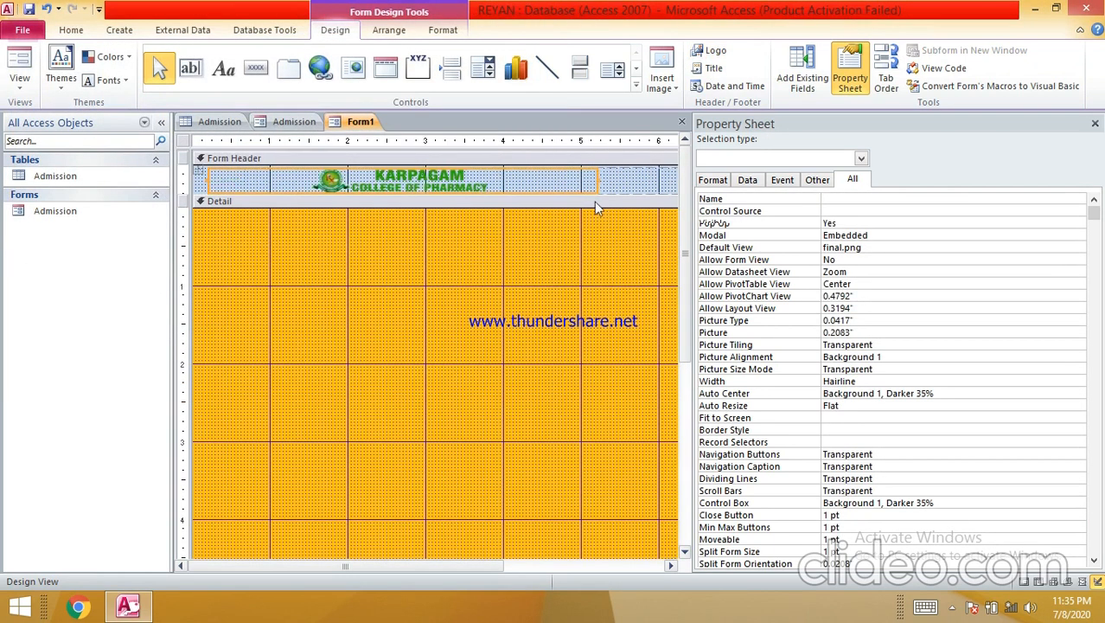
# - Make the Form Header taller and enlarge the KARPAGAM COLLEGE OF PHARMACY logo to fill it
pyautogui.click(404, 199)
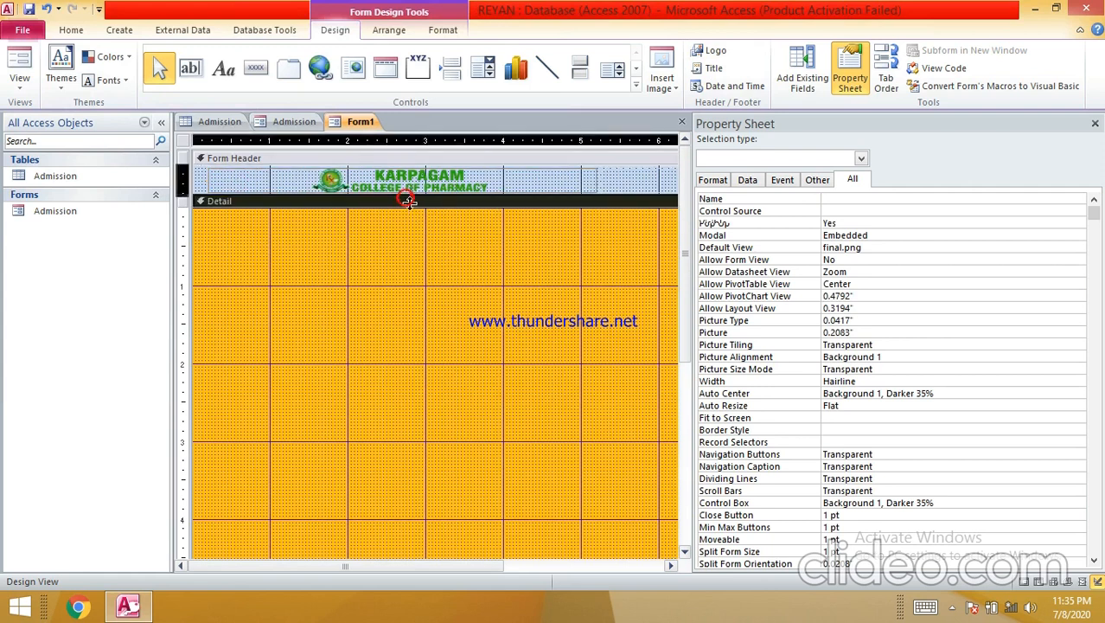
pyautogui.moveTo(407, 220); pyautogui.dragTo(408, 225)
pyautogui.click(413, 184)
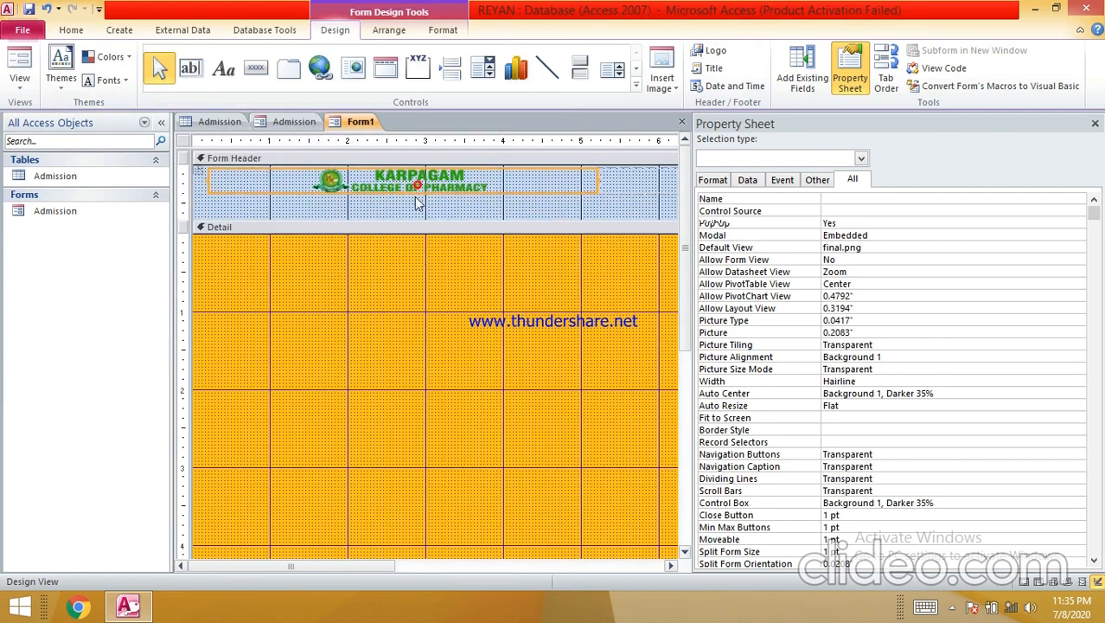
pyautogui.click(413, 197)
pyautogui.doubleClick(208, 192)
pyautogui.click(383, 200)
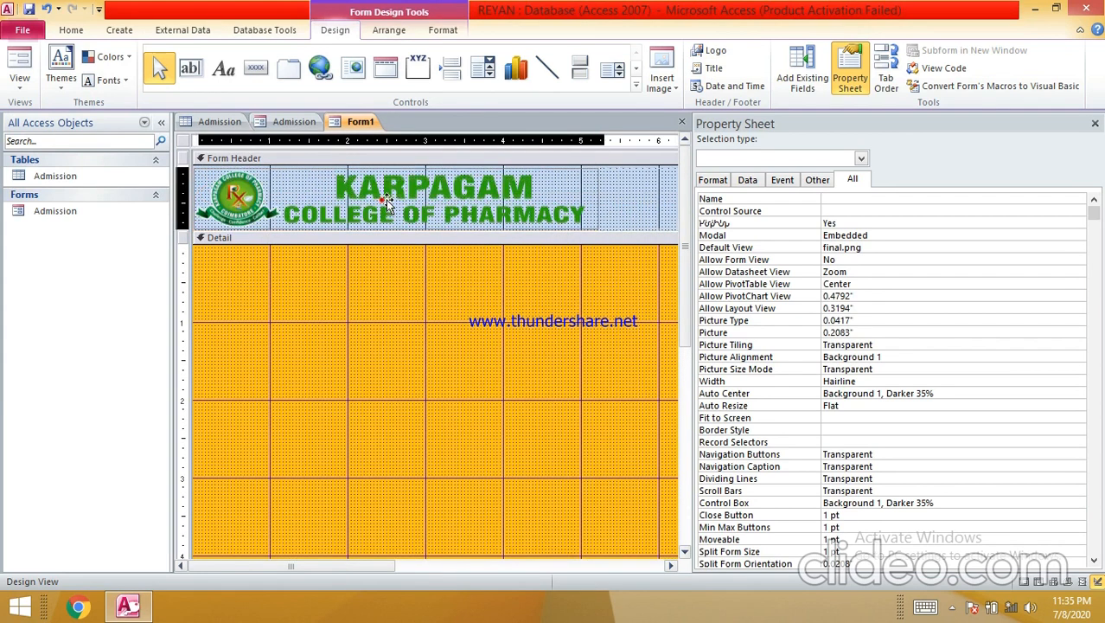
pyautogui.click(414, 204)
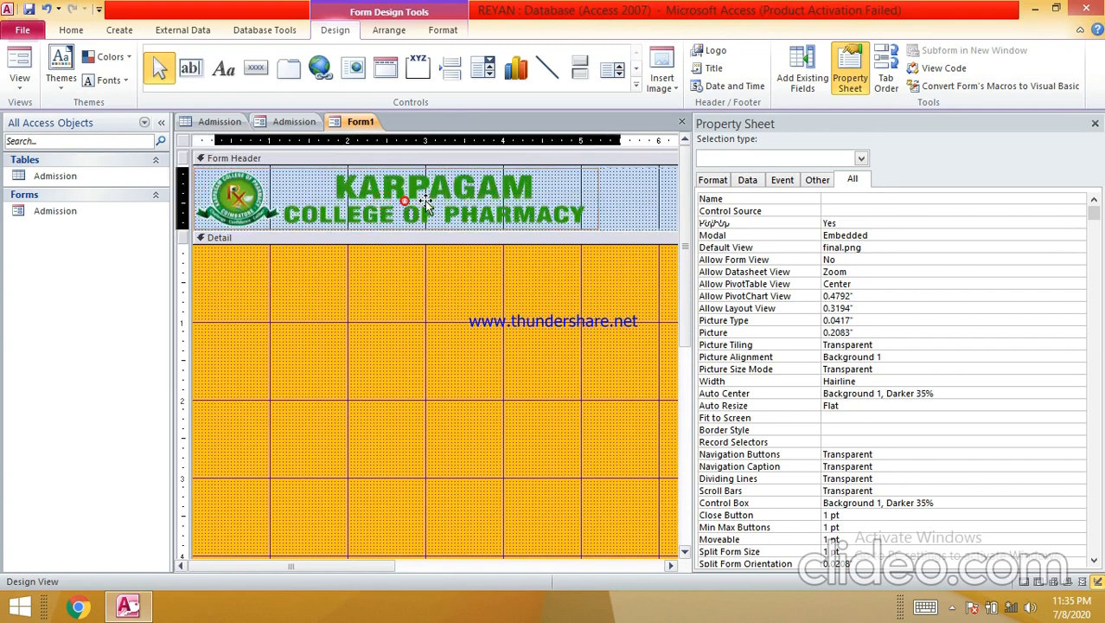
pyautogui.click(414, 202)
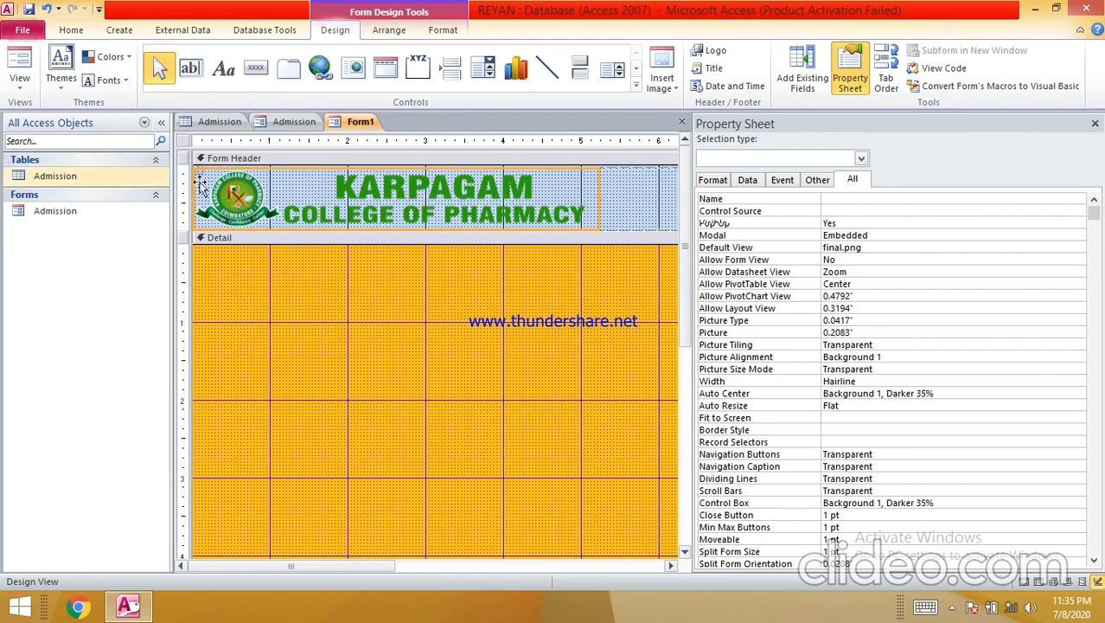
# - Switch to the Admission table's datasheet of student records
pyautogui.scroll(-1, 294, 272)
pyautogui.scroll(1, 294, 264)
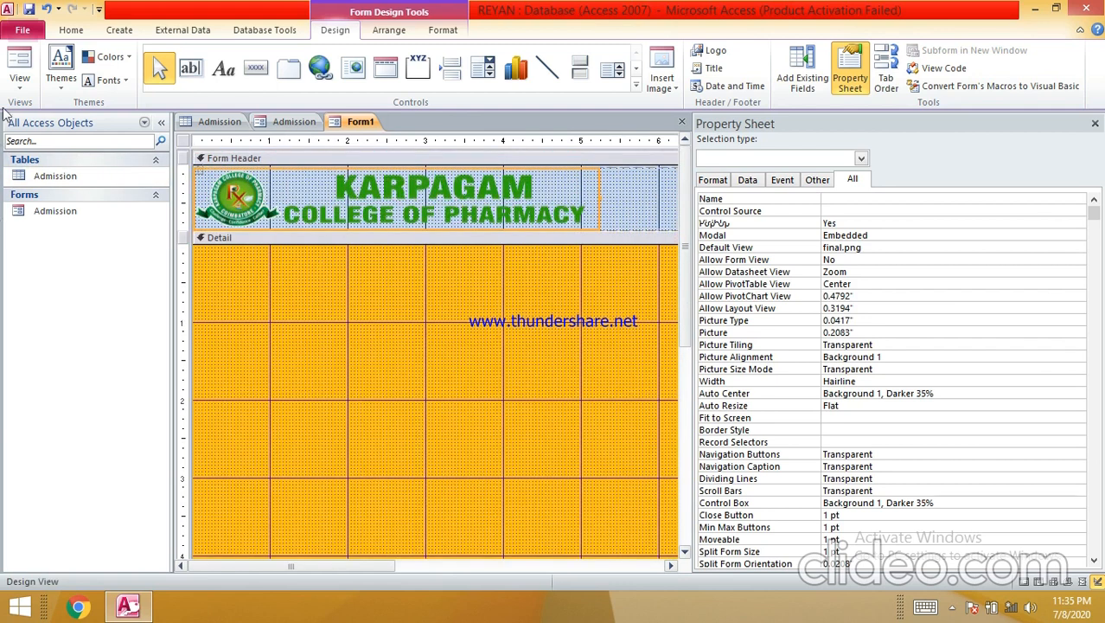
pyautogui.click(219, 121)
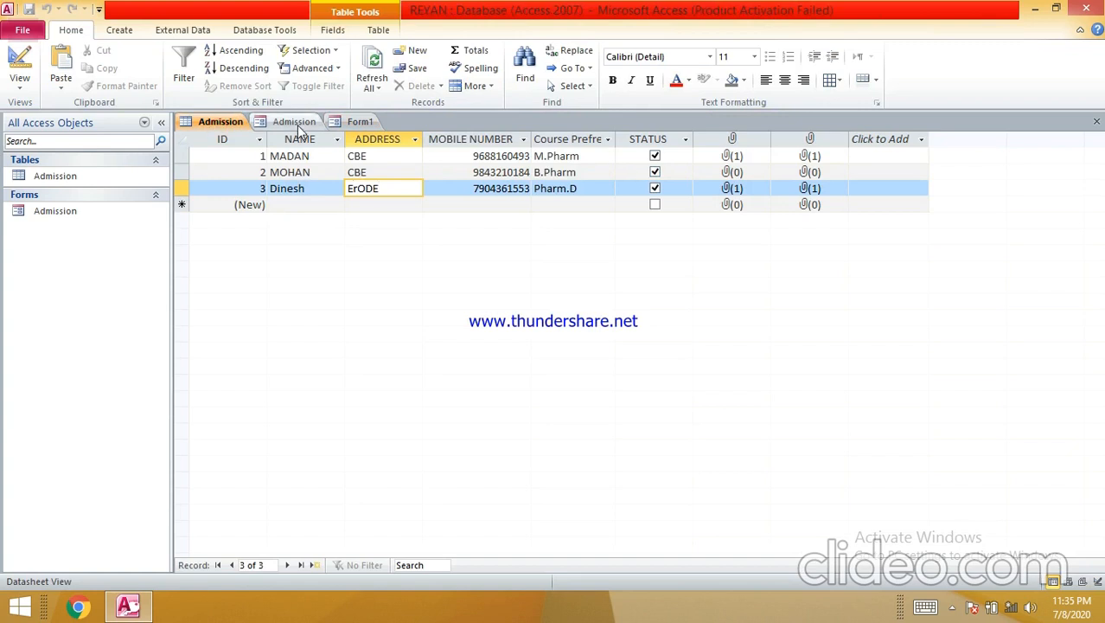
# - View the Admission form, then return to Form1's design and select its Detail section
pyautogui.click(296, 124)
pyautogui.click(372, 121)
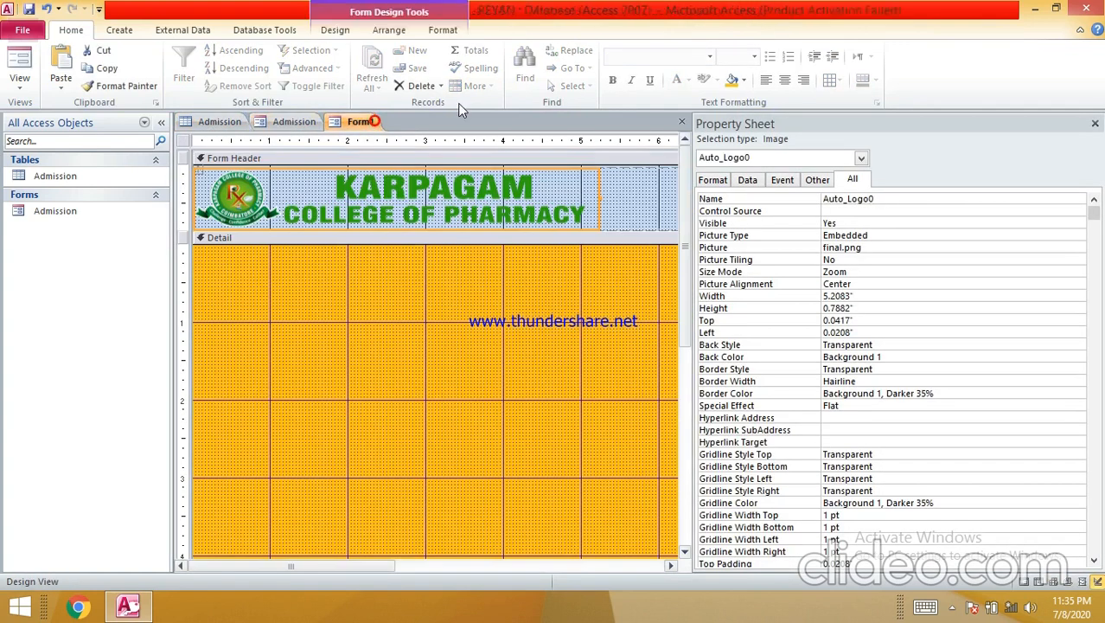
pyautogui.click(385, 274)
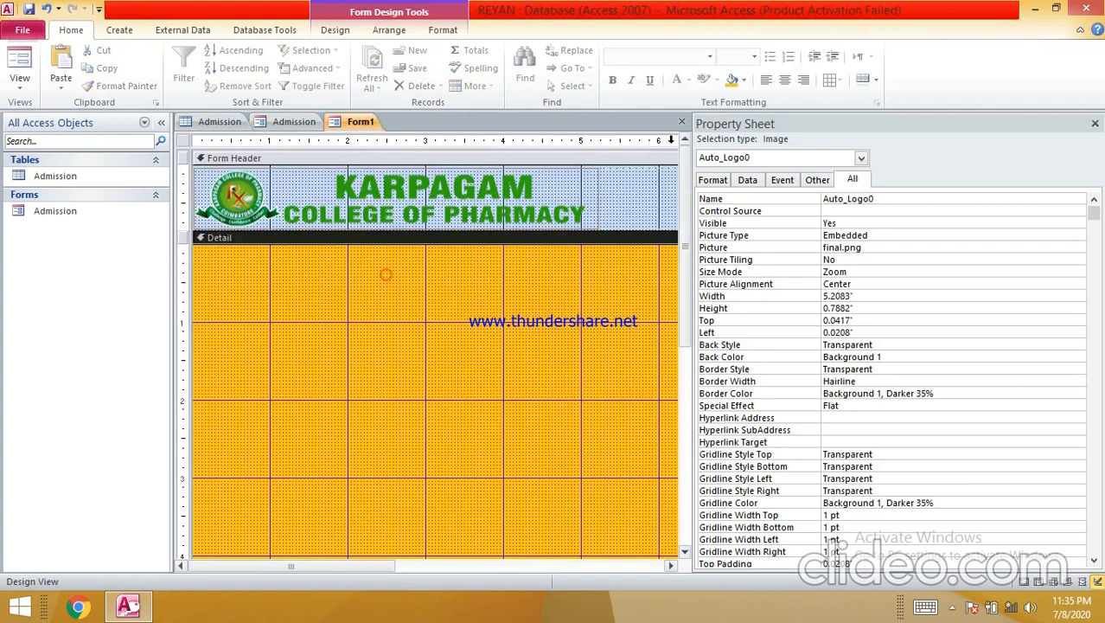
# - Create a new blank Form2 via Create > Form Design, then bring up Form1's field list
pyautogui.click(119, 30)
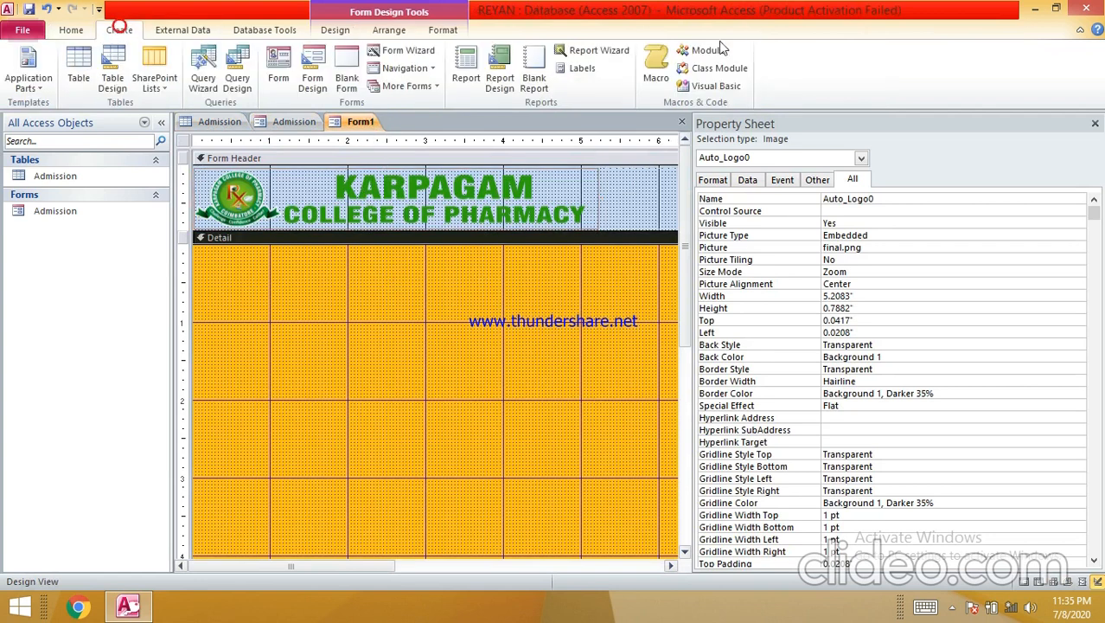
pyautogui.click(311, 82)
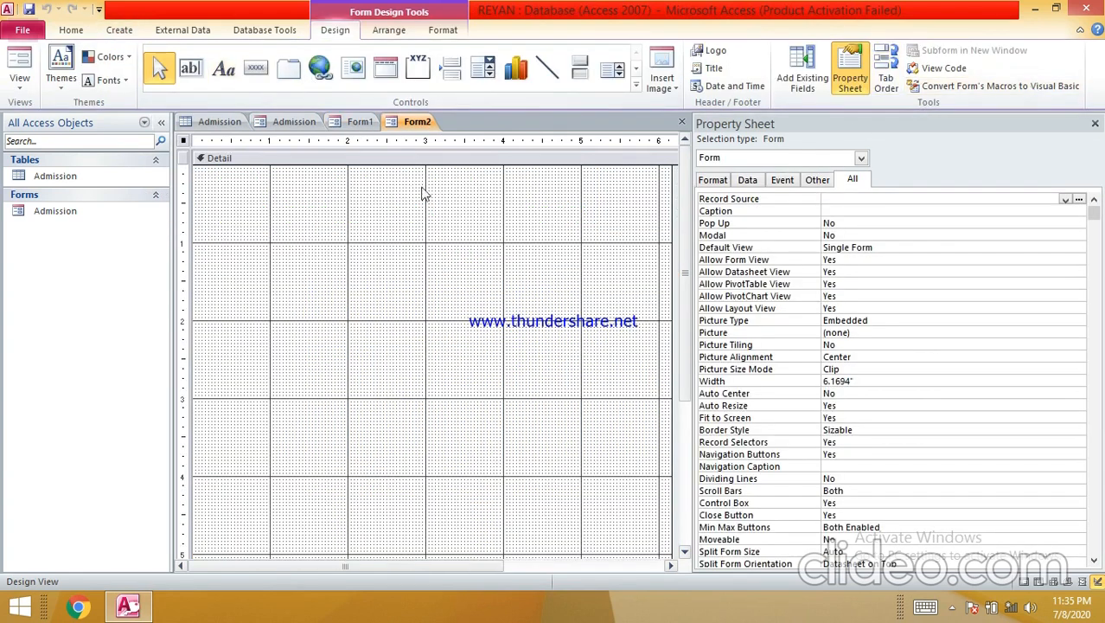
pyautogui.click(353, 122)
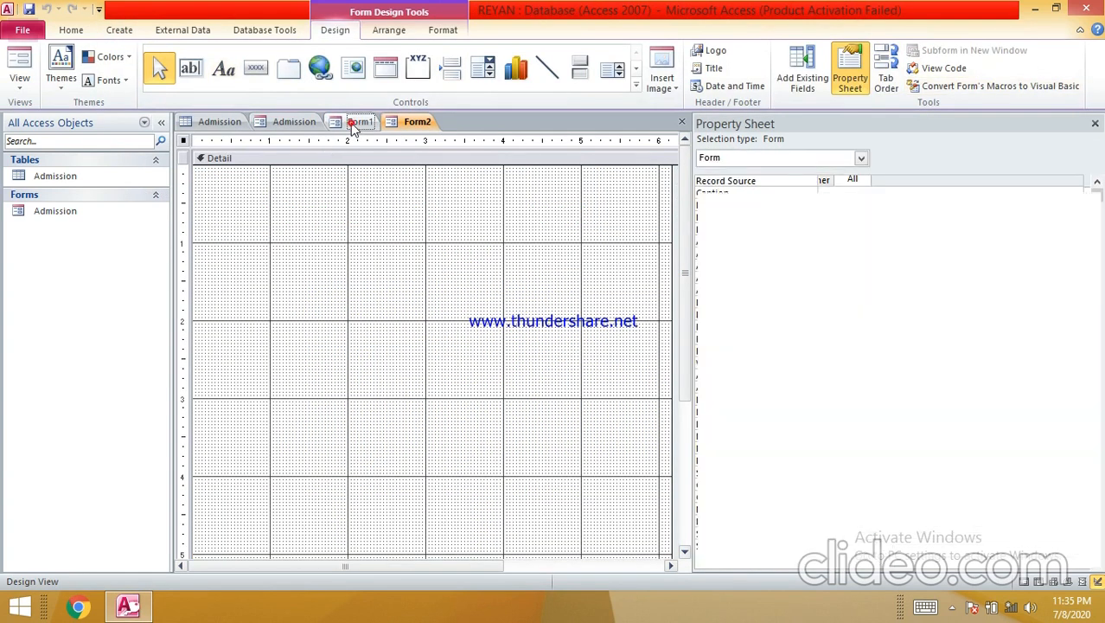
pyautogui.click(805, 83)
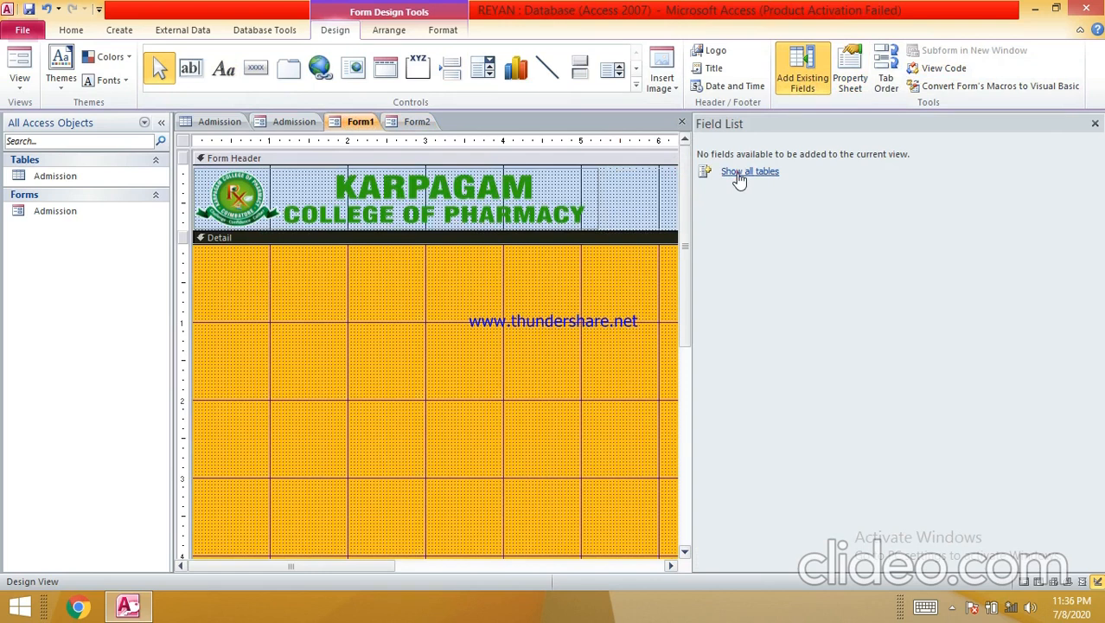
# - Show all tables and drag the Admission NAME field, with its label, onto Form1's Detail section
pyautogui.click(739, 176)
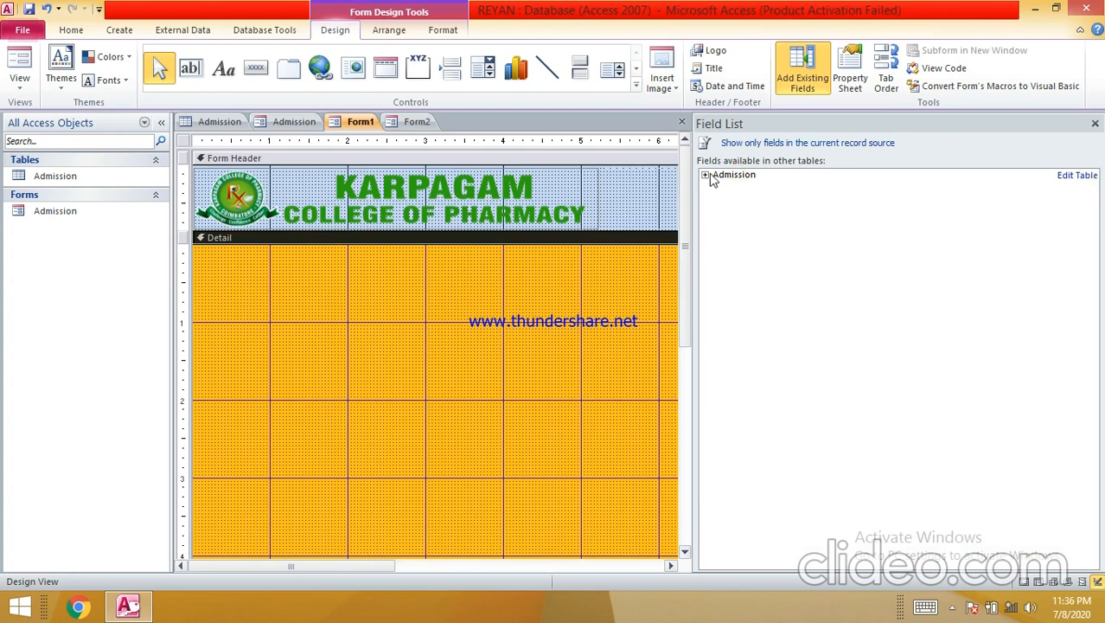
pyautogui.click(705, 176)
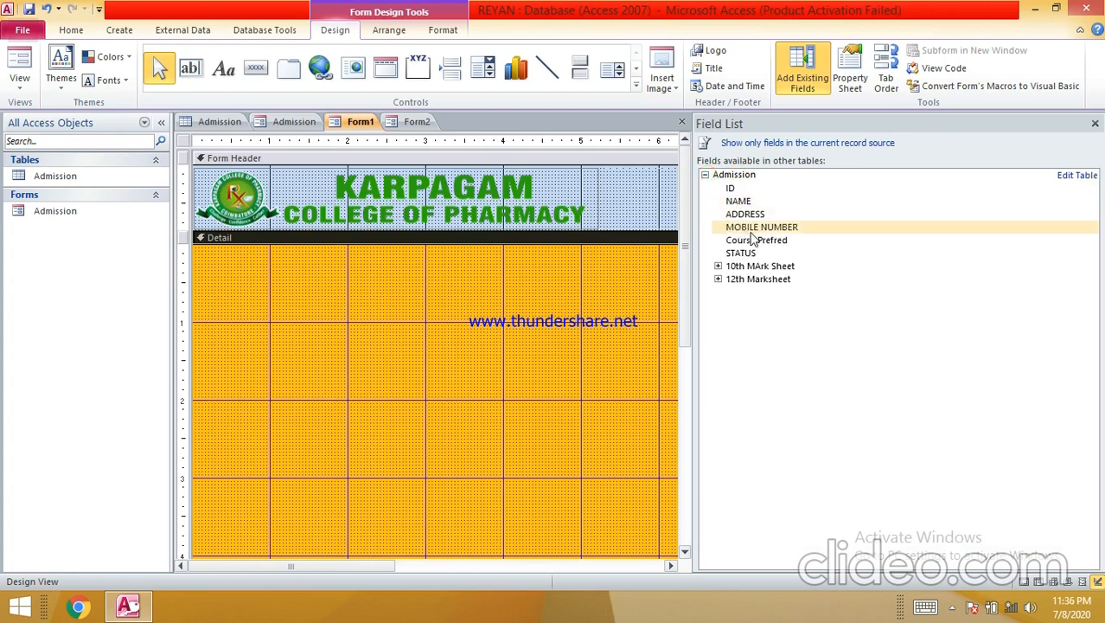
pyautogui.moveTo(736, 201); pyautogui.dragTo(414, 277)
pyautogui.moveTo(331, 292); pyautogui.dragTo(299, 304)
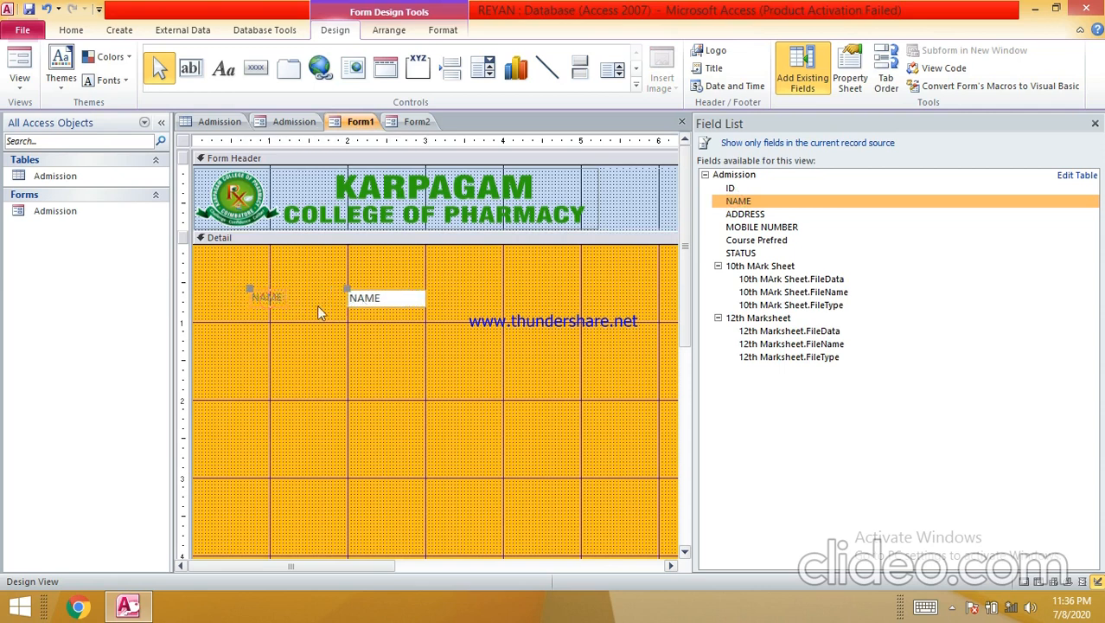
# - Change the Detail section's background colour from orange to light grey
pyautogui.rightClick(489, 298)
pyautogui.moveTo(458, 370)
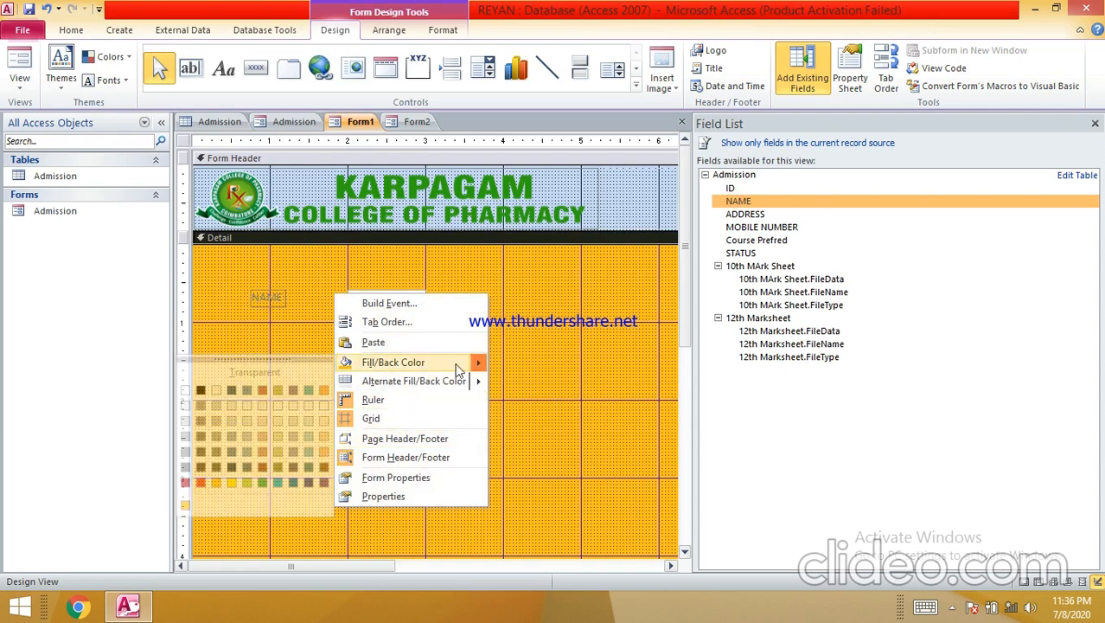
pyautogui.click(235, 420)
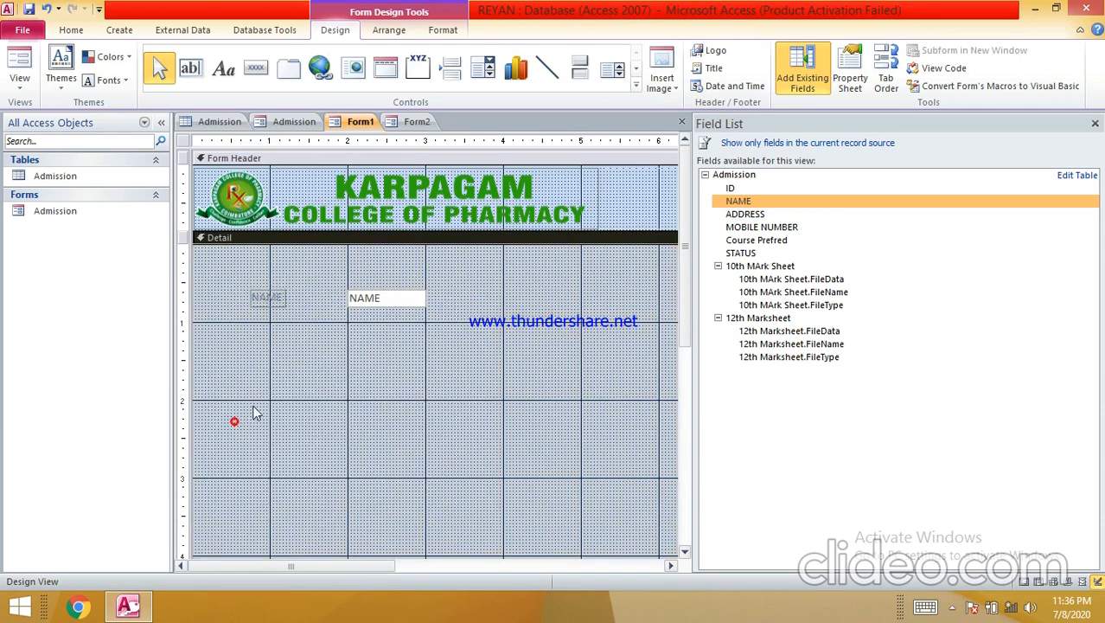
# - Add ADDRESS, MOBILE NUMBER and the Course Prefred combo box below NAME and align them
pyautogui.click(367, 299)
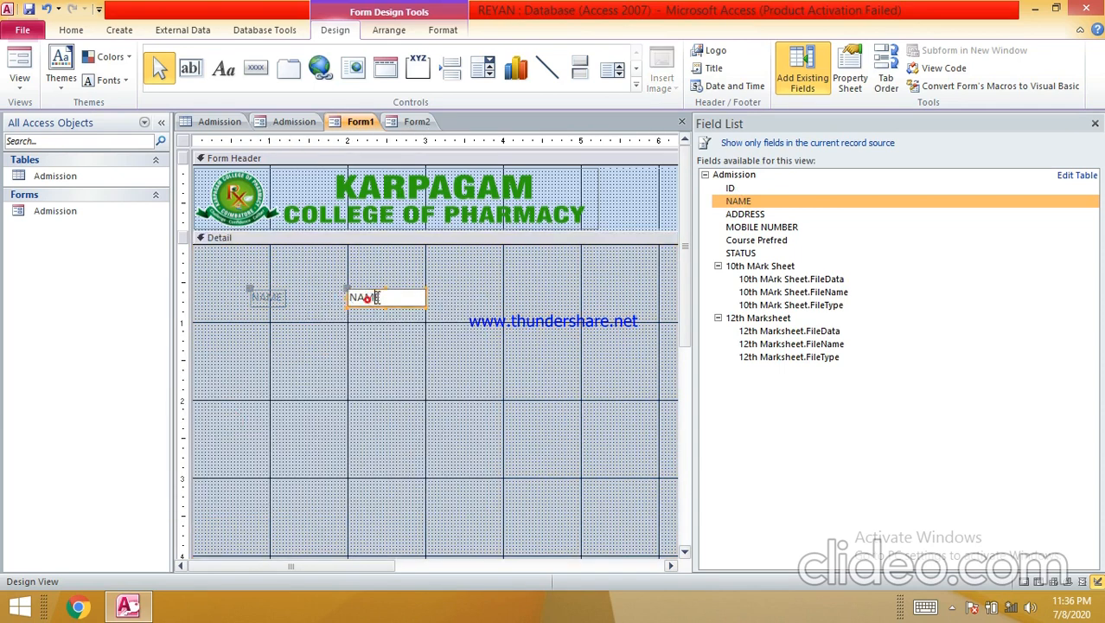
pyautogui.click(378, 296)
pyautogui.moveTo(749, 212); pyautogui.dragTo(258, 335)
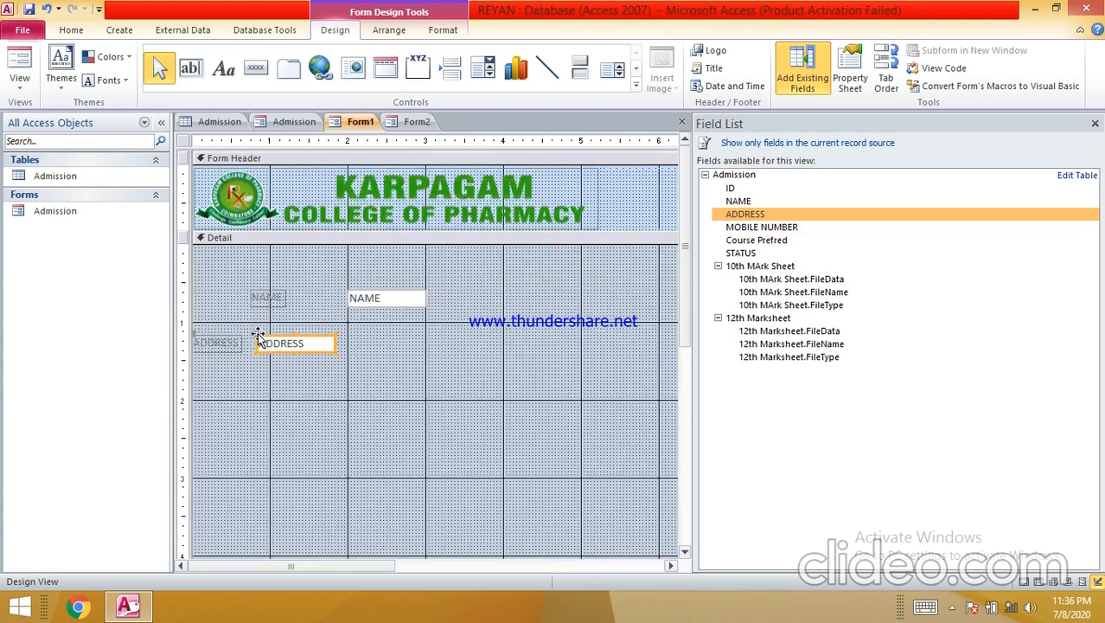
pyautogui.click(284, 333)
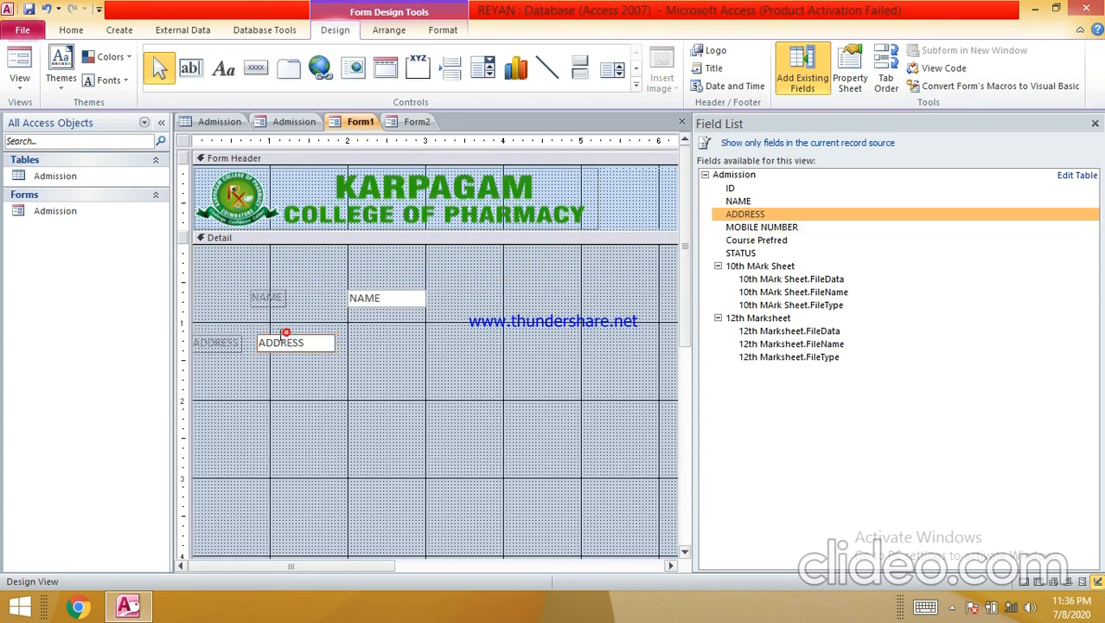
pyautogui.moveTo(238, 344); pyautogui.dragTo(297, 333)
pyautogui.moveTo(753, 226); pyautogui.dragTo(277, 390)
pyautogui.click(262, 391)
pyautogui.moveTo(761, 240); pyautogui.dragTo(229, 453)
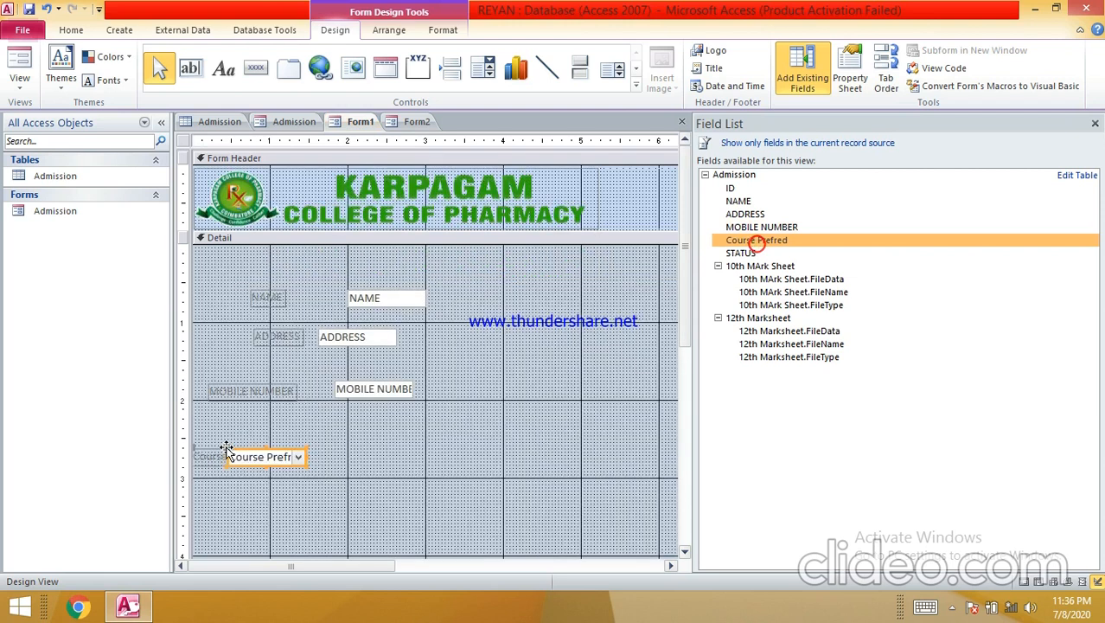
pyautogui.doubleClick(300, 460)
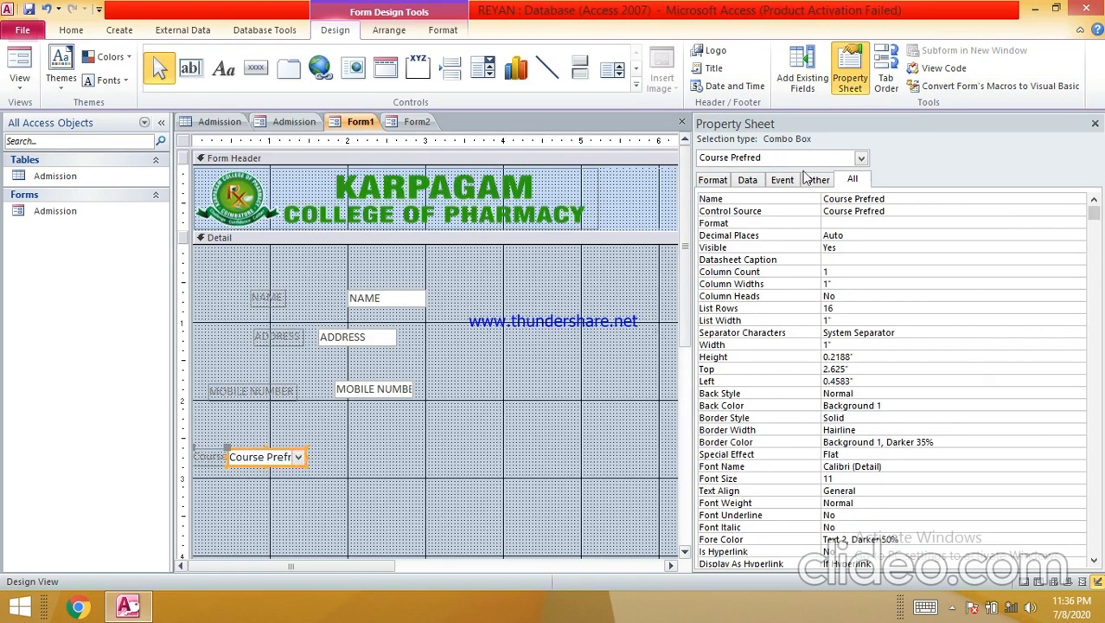
# - Close the Property Sheet and add STATUS, 10th MArk Sheet and 12th Marksheet.FileData to Detail
pyautogui.click(713, 180)
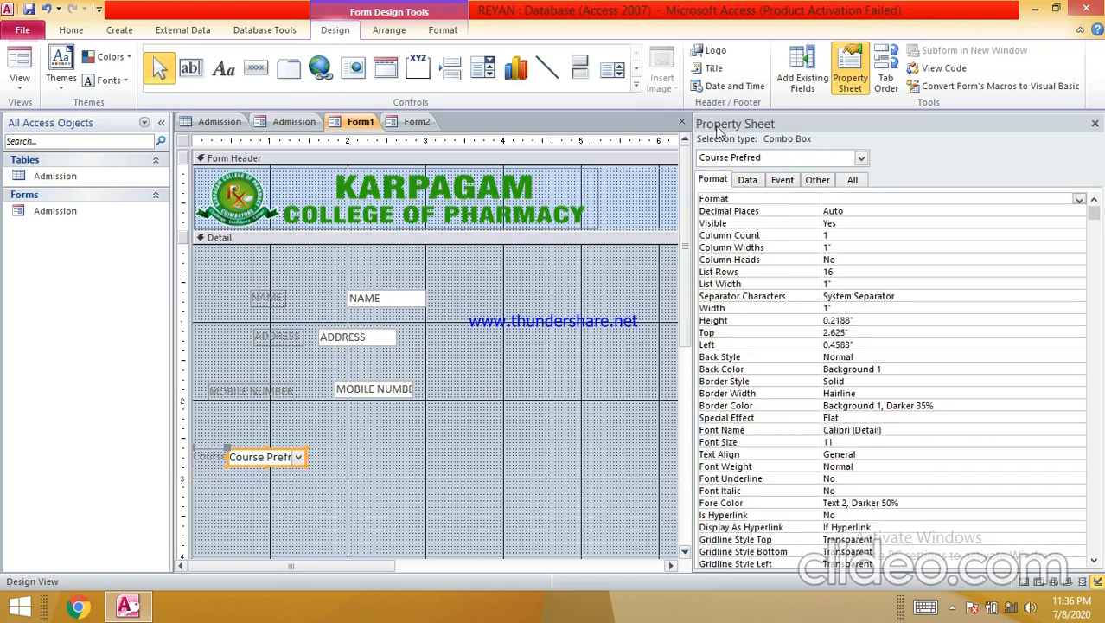
pyautogui.click(1095, 123)
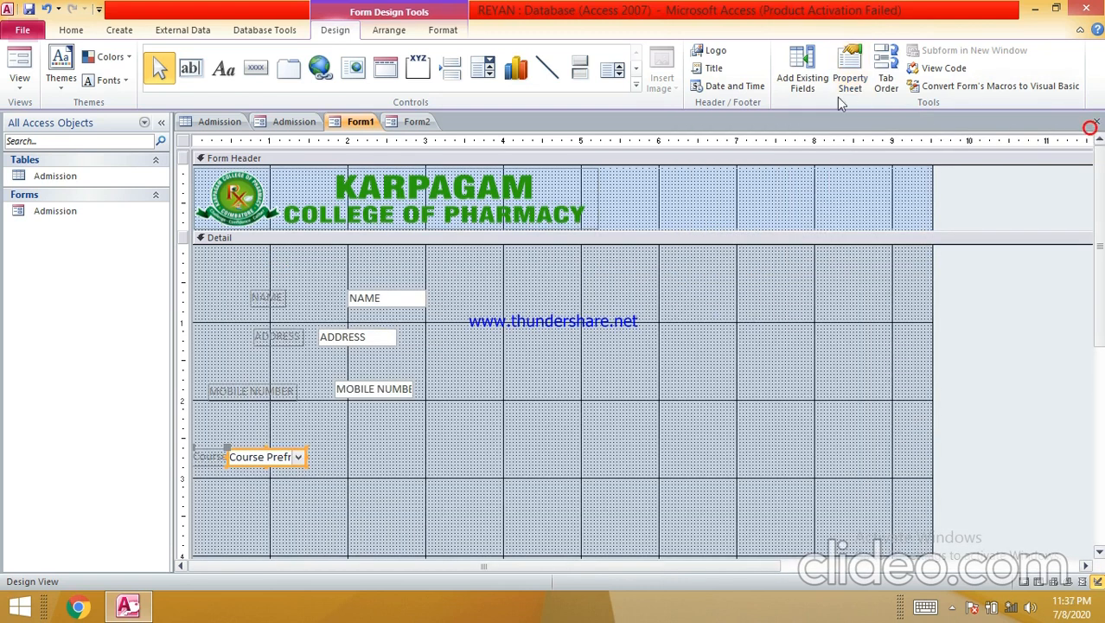
pyautogui.click(802, 71)
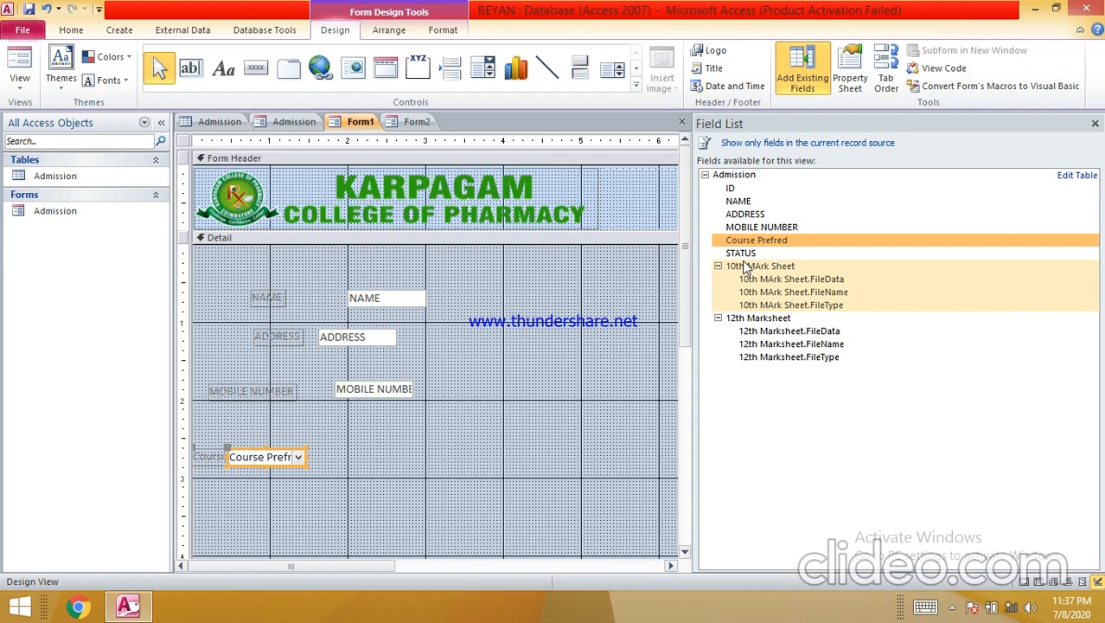
pyautogui.moveTo(740, 253); pyautogui.dragTo(382, 452)
pyautogui.moveTo(787, 265); pyautogui.dragTo(530, 435)
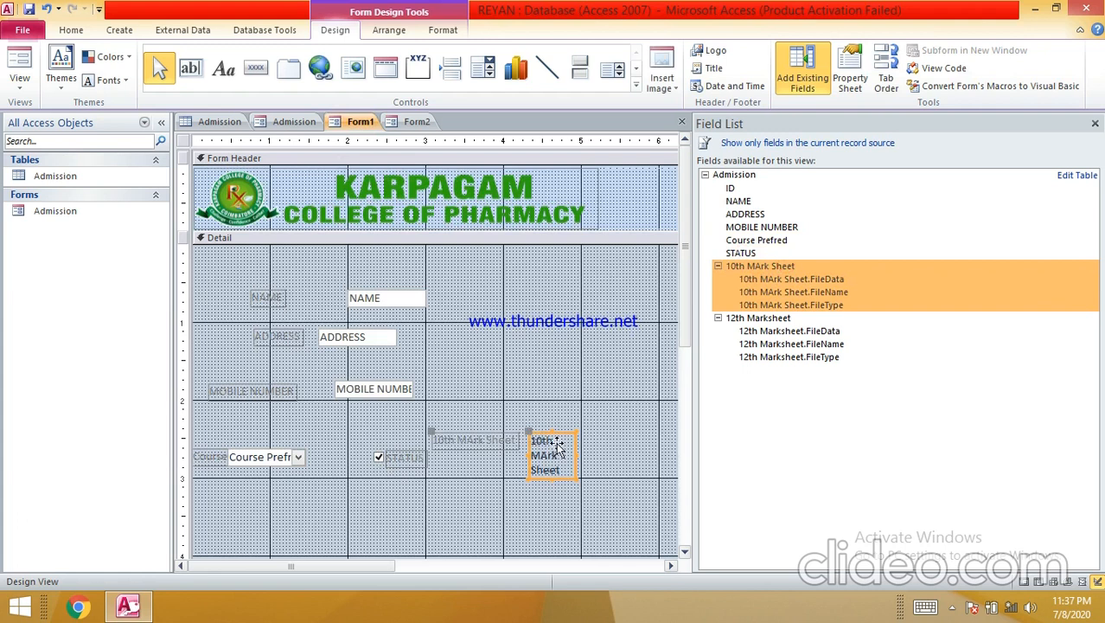
pyautogui.moveTo(772, 330); pyautogui.dragTo(549, 345)
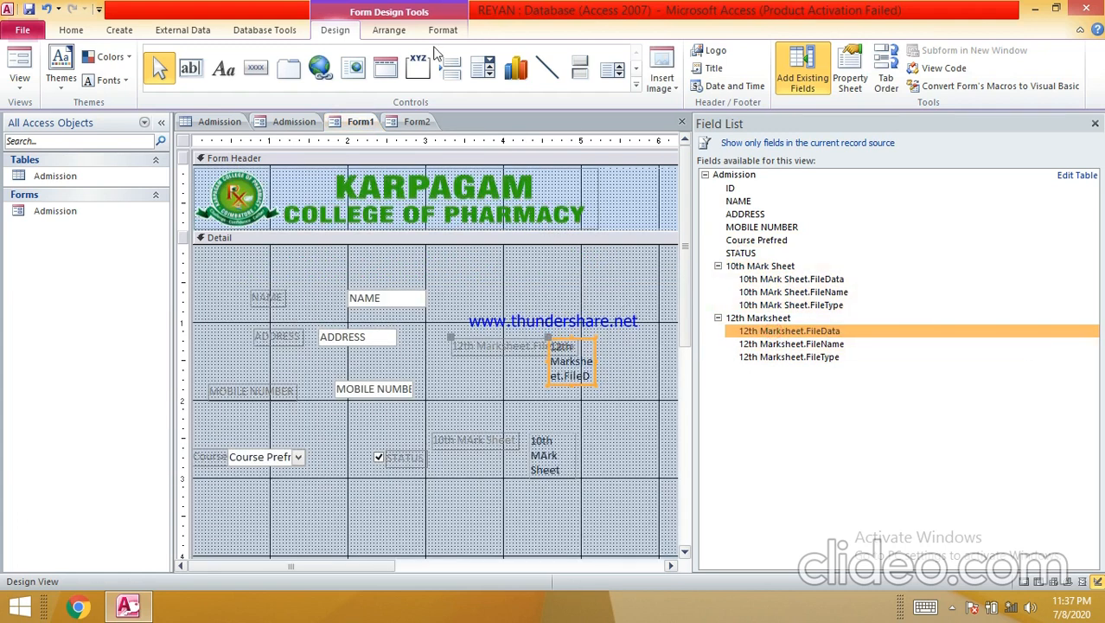
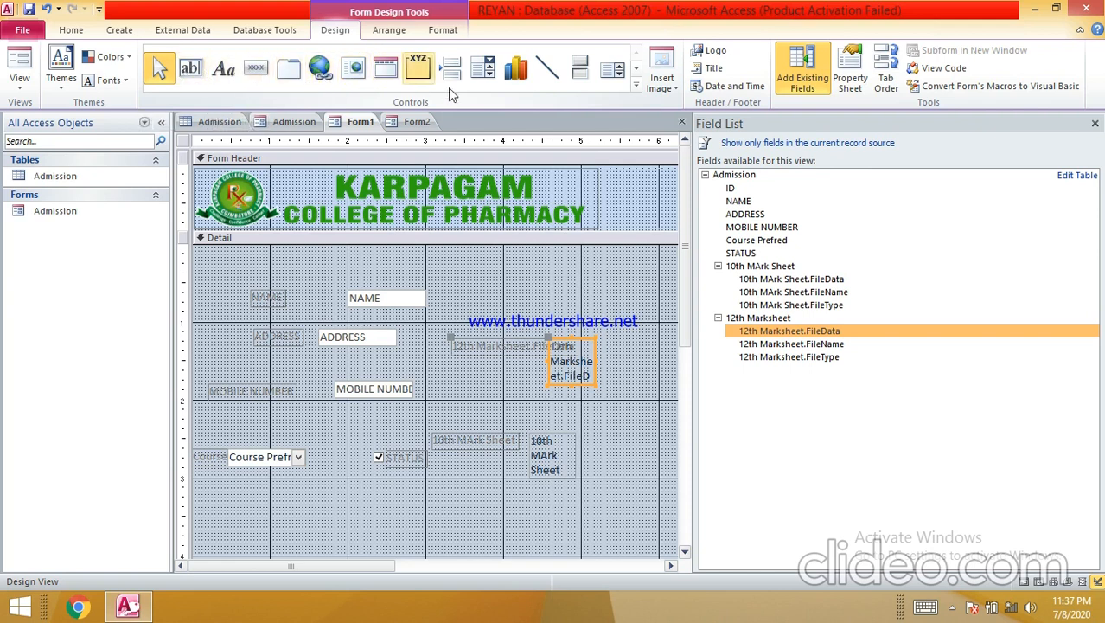
# - Cancel a stray label, then draw a command button at the bottom of the Detail section
pyautogui.click(227, 67)
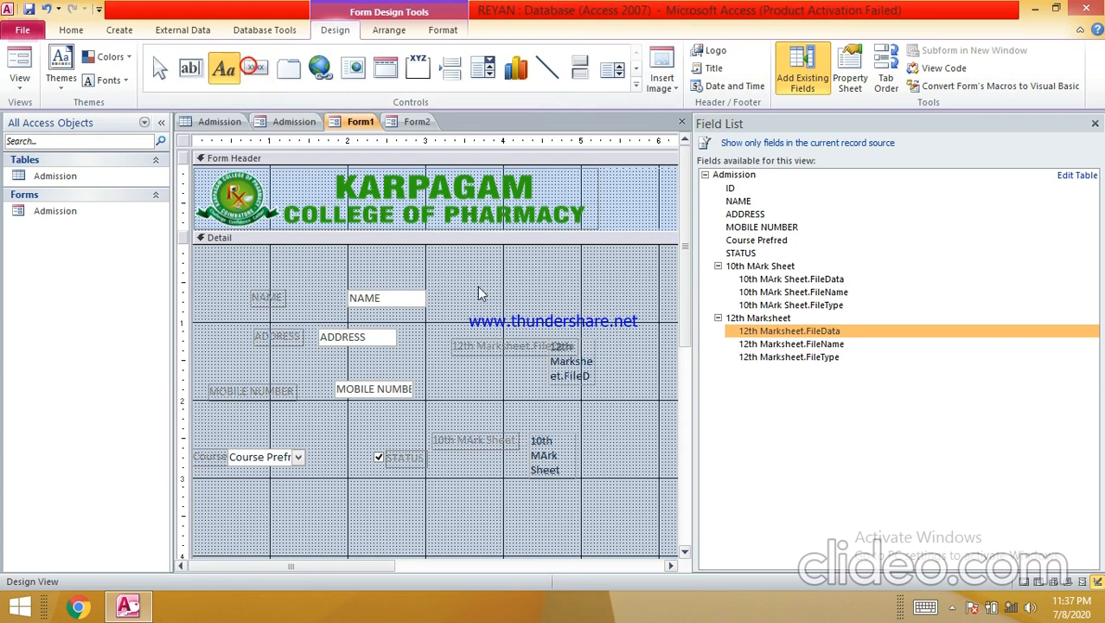
pyautogui.moveTo(592, 301); pyautogui.dragTo(597, 304)
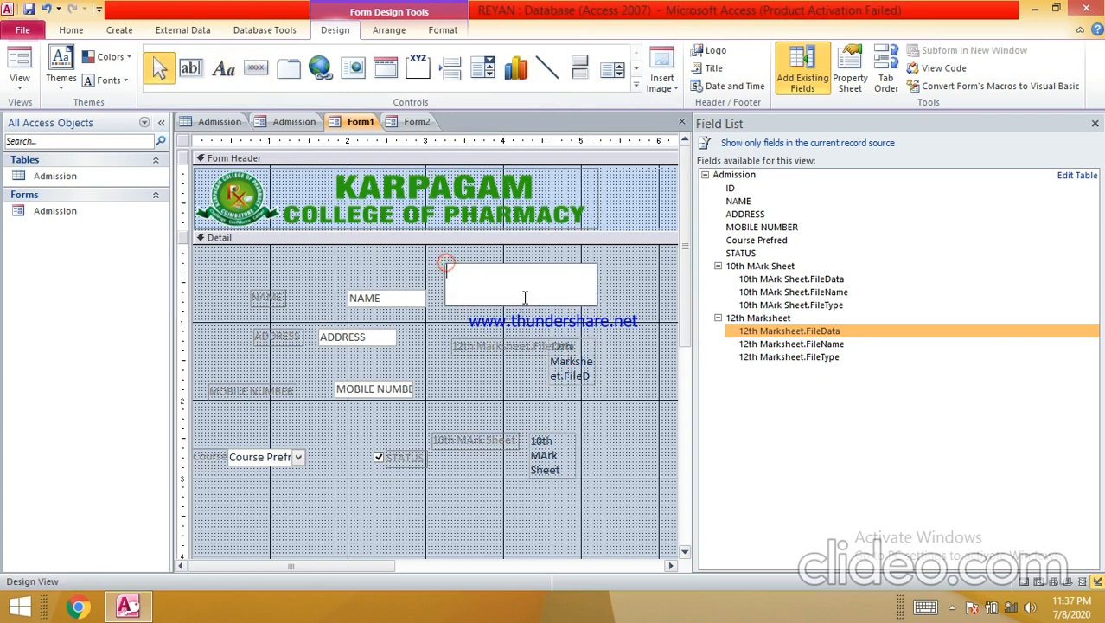
pyautogui.press('Escape')
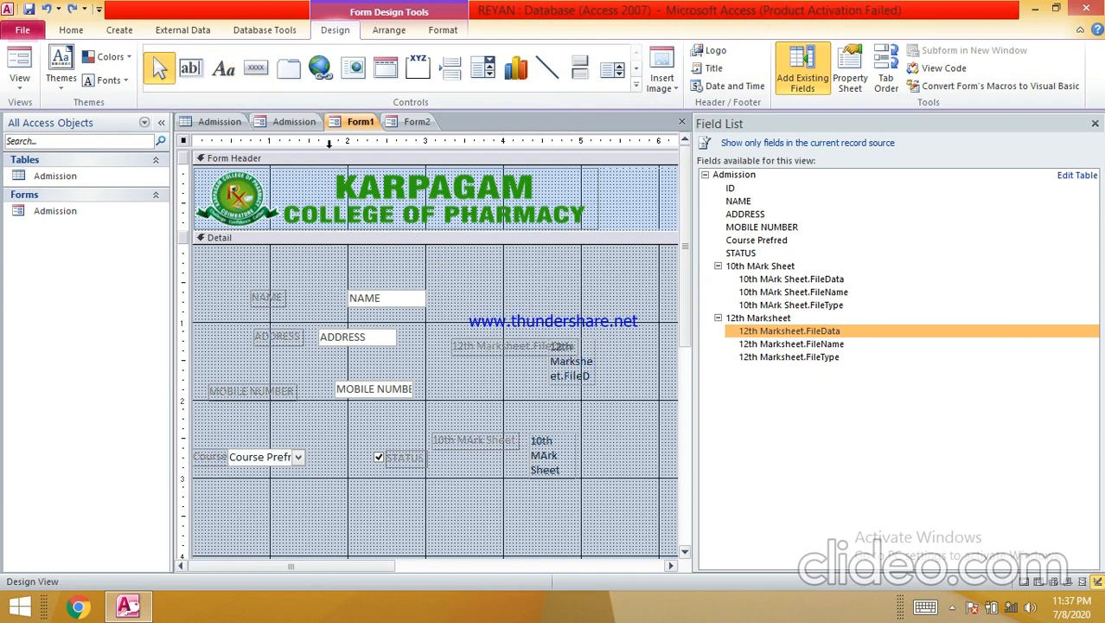
pyautogui.click(256, 68)
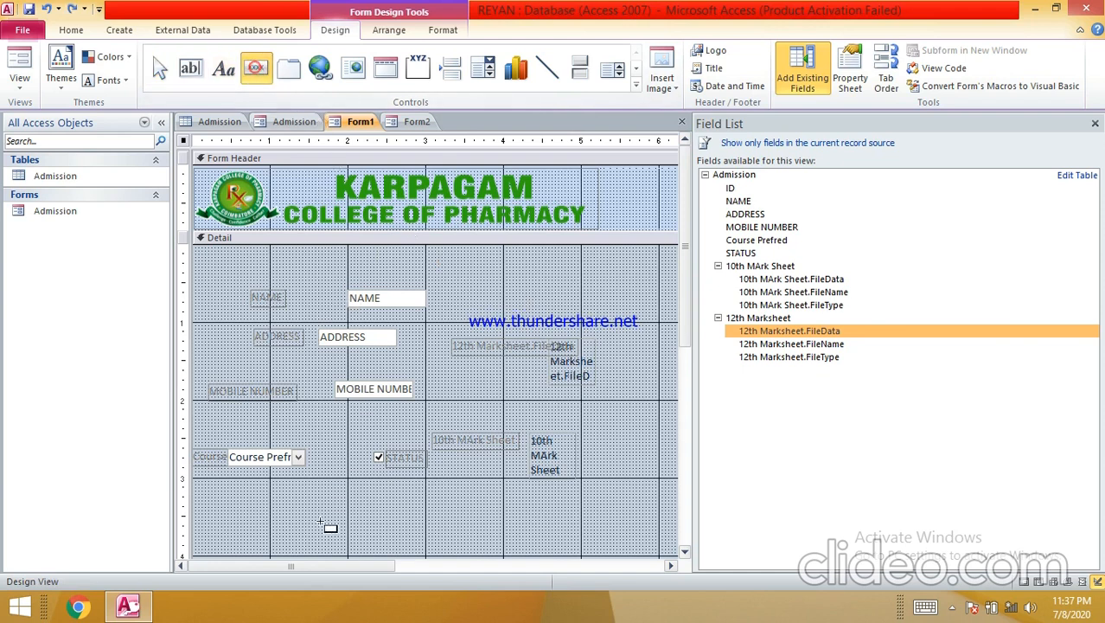
pyautogui.moveTo(331, 504); pyautogui.dragTo(516, 549)
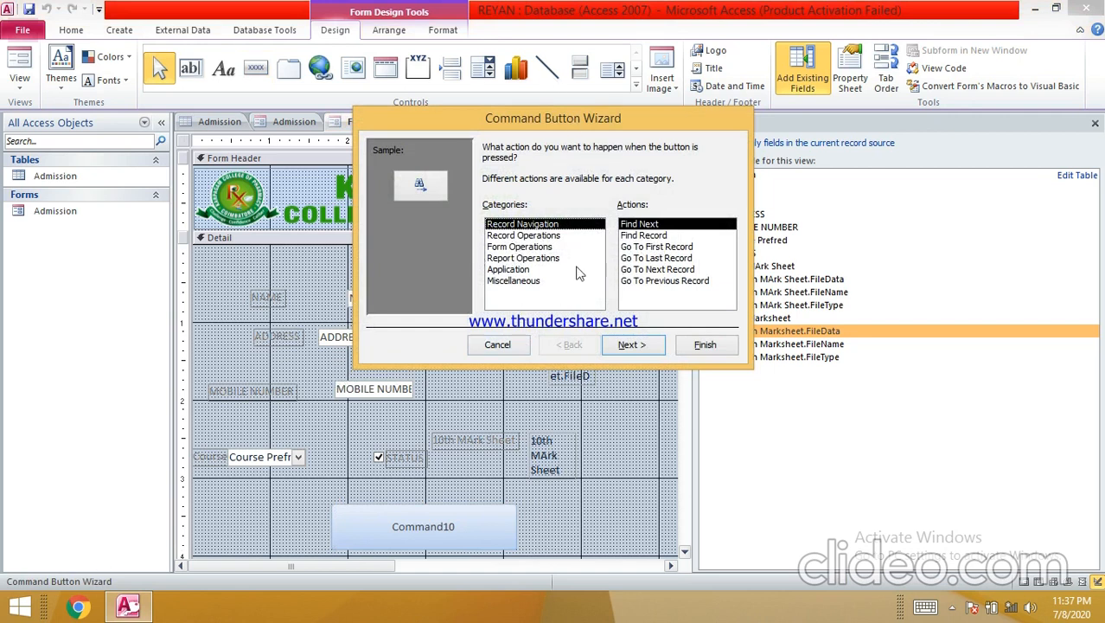
pyautogui.click(544, 239)
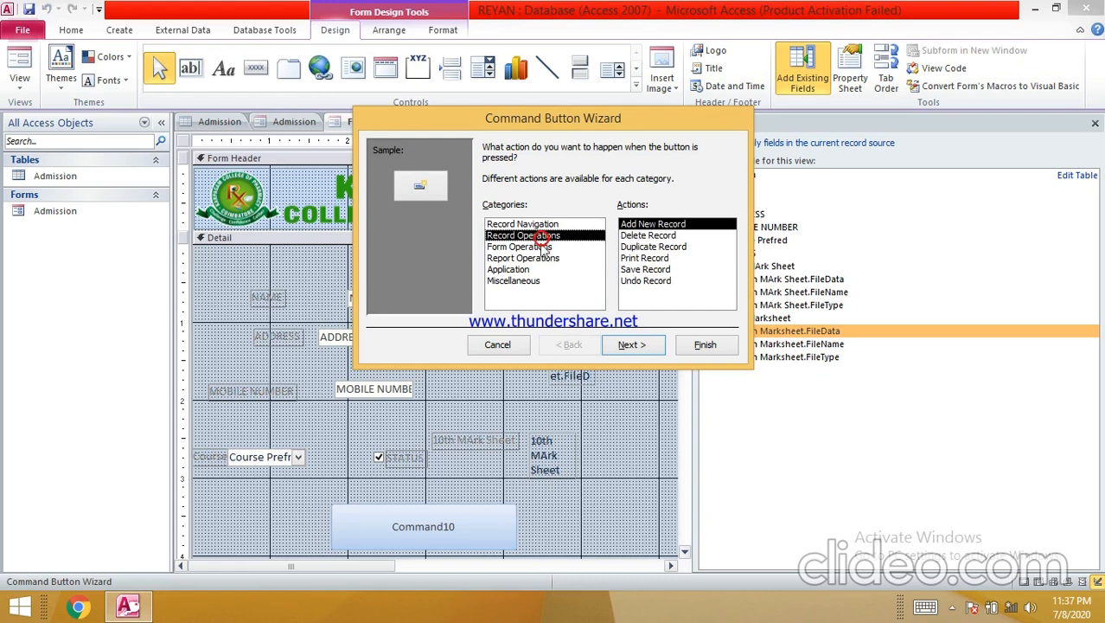
# - Set the button to Record Operations > Save Record, shown as text, named SAVE RECORD
pyautogui.click(626, 267)
pyautogui.click(633, 344)
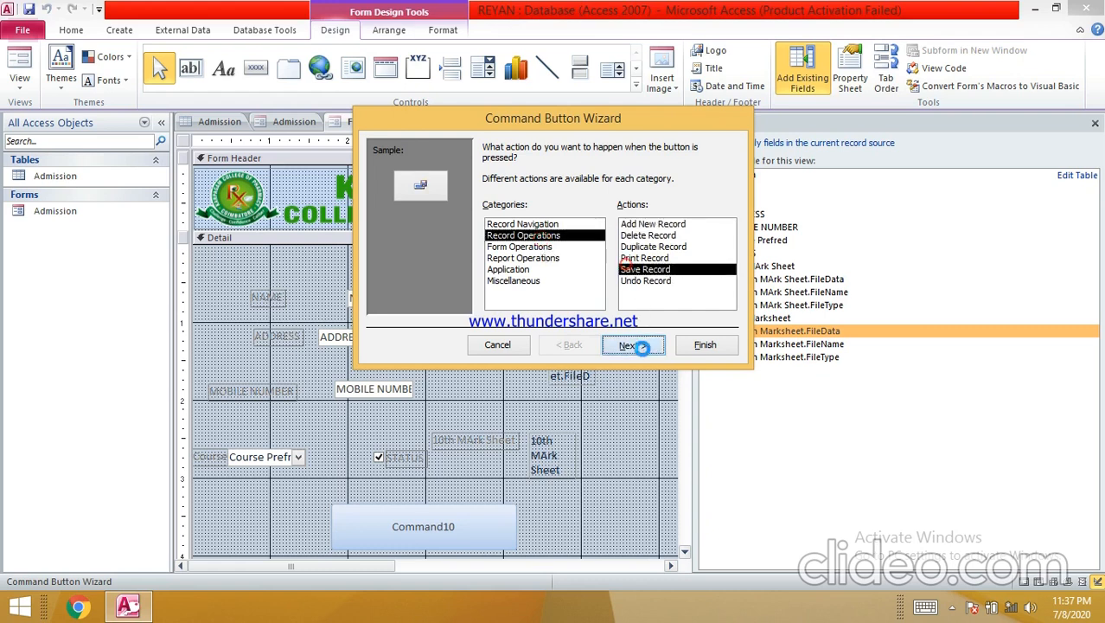
pyautogui.click(490, 212)
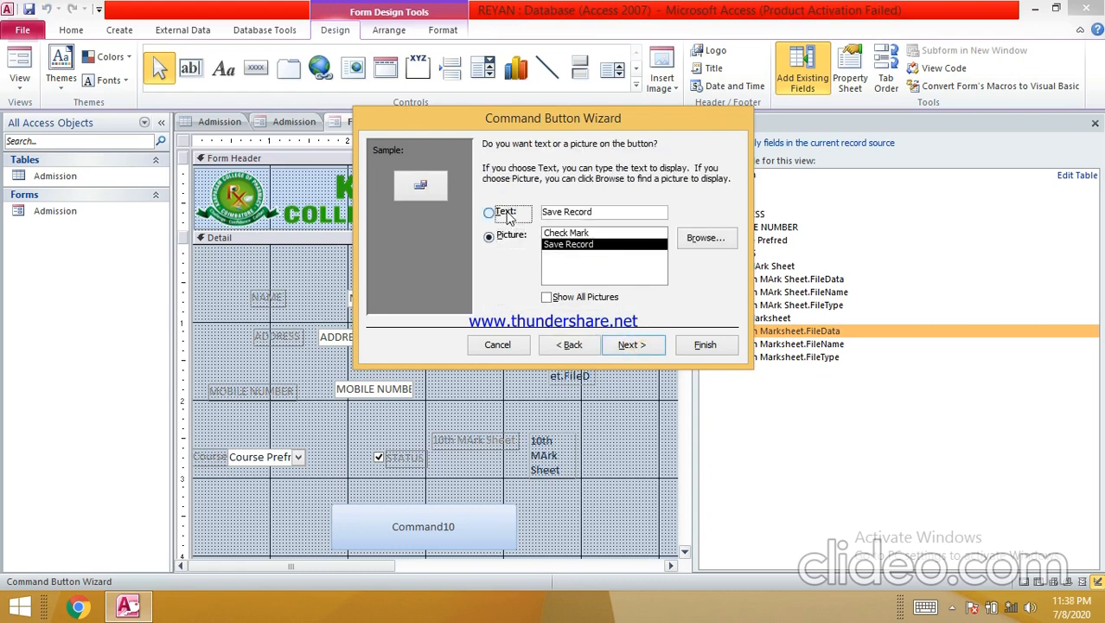
pyautogui.click(631, 344)
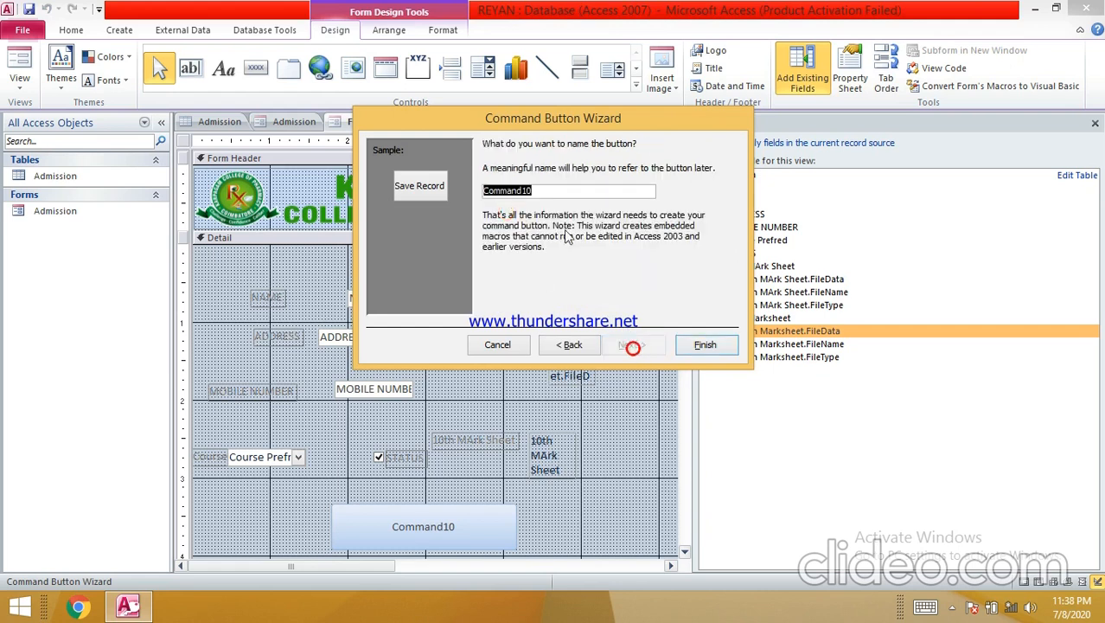
pyautogui.write('SAVE RECORD')
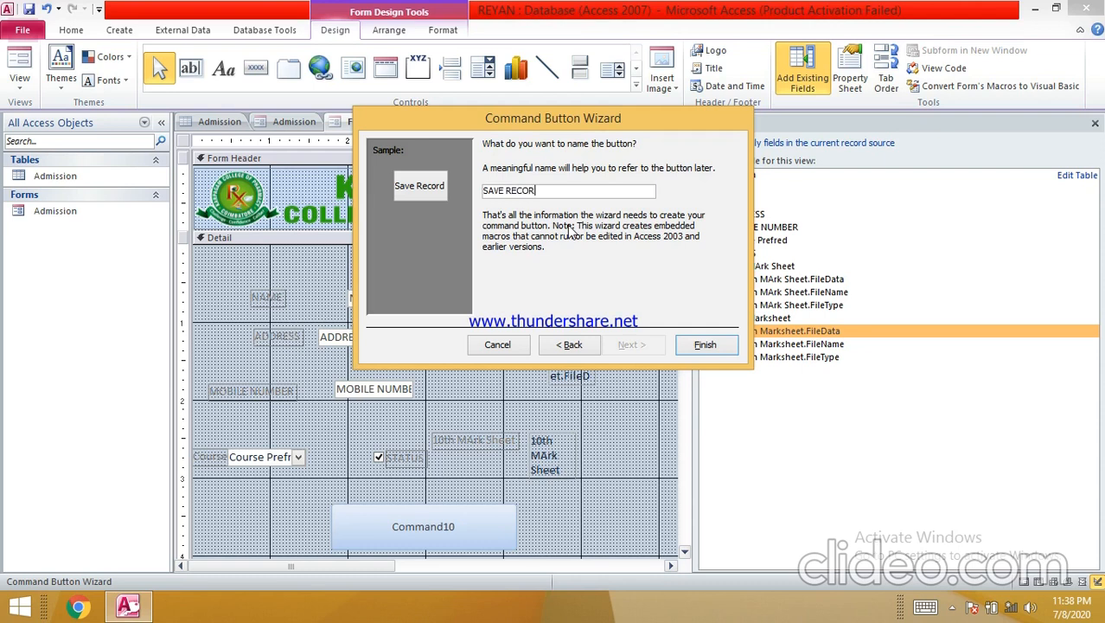
pyautogui.click(705, 345)
# - Select the new Save Record button, then switch to the Admission table's records
pyautogui.click(356, 510)
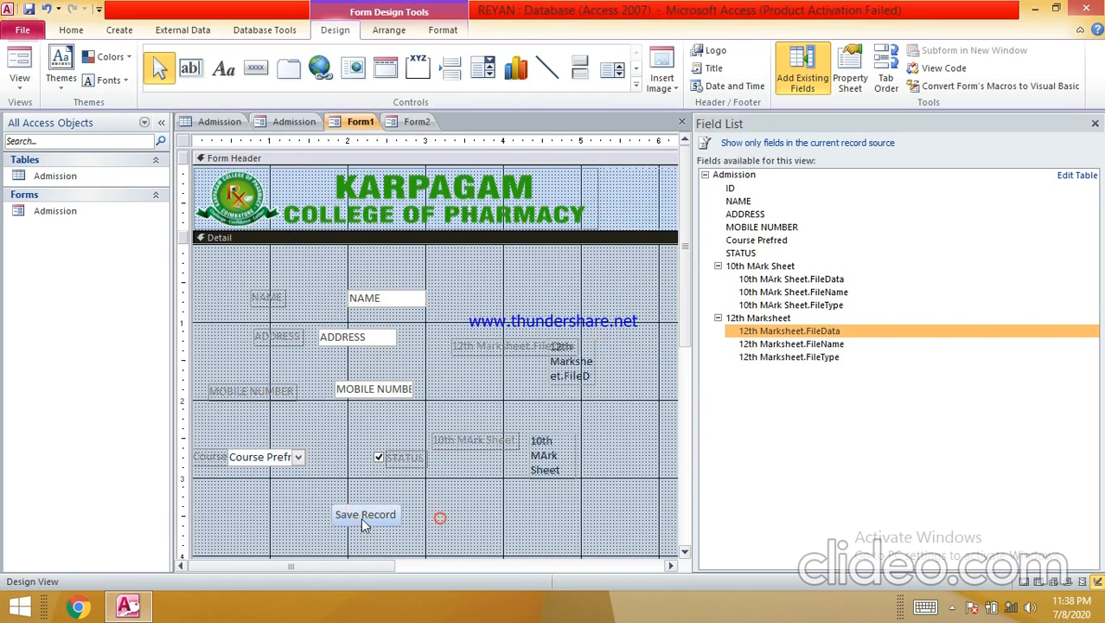
pyautogui.click(362, 516)
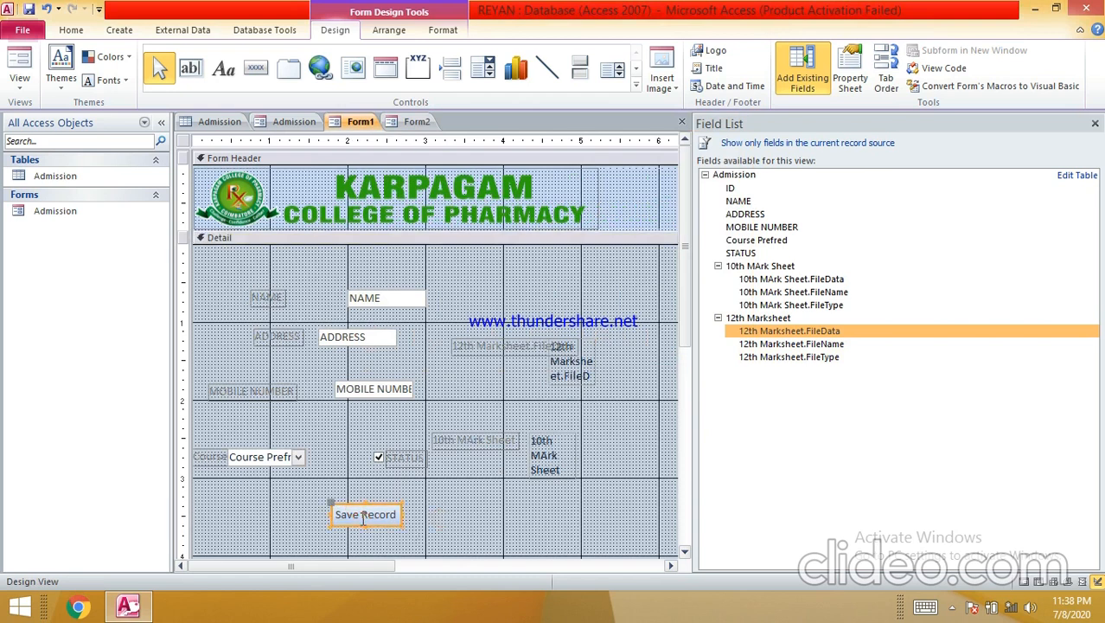
pyautogui.click(214, 121)
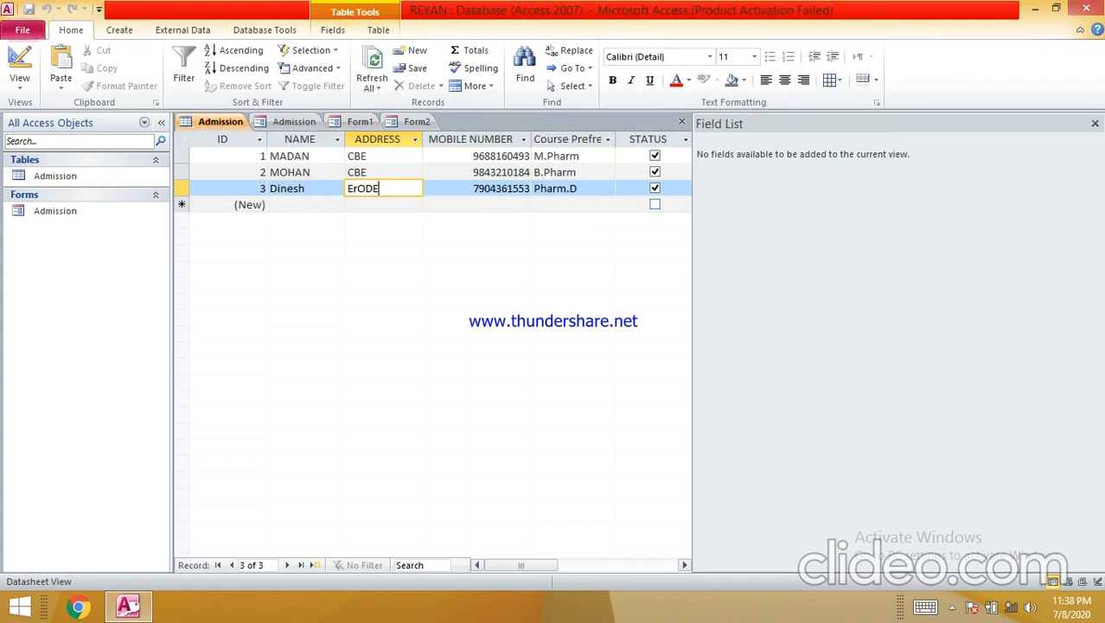
# - Close the Field List pane and glance at the Form2 and Form1 designs
pyautogui.click(1094, 123)
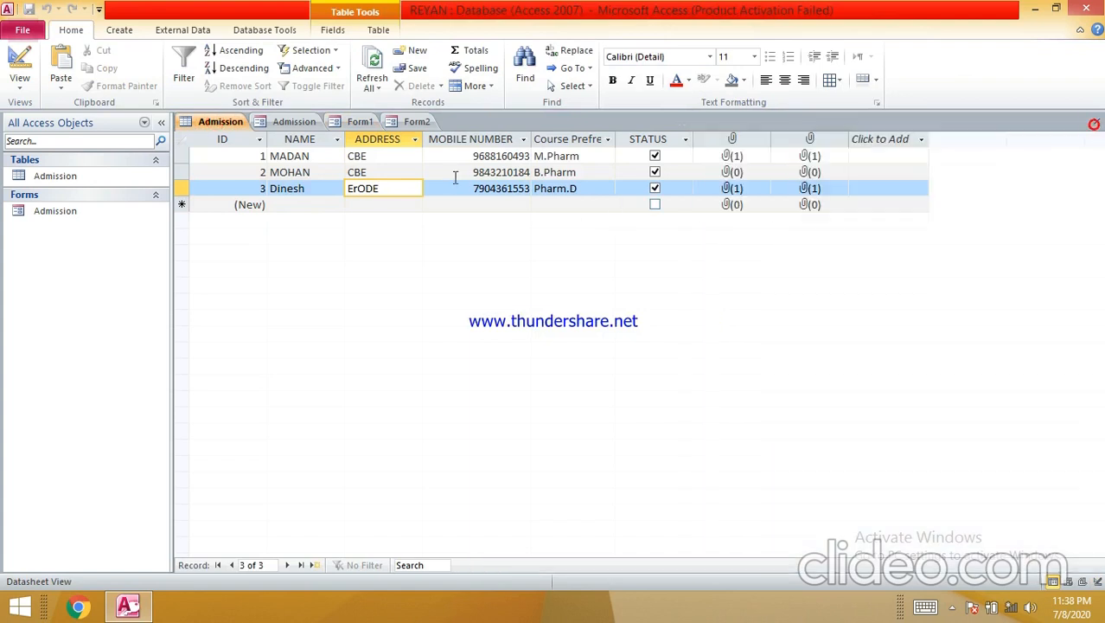
pyautogui.click(416, 121)
pyautogui.click(361, 121)
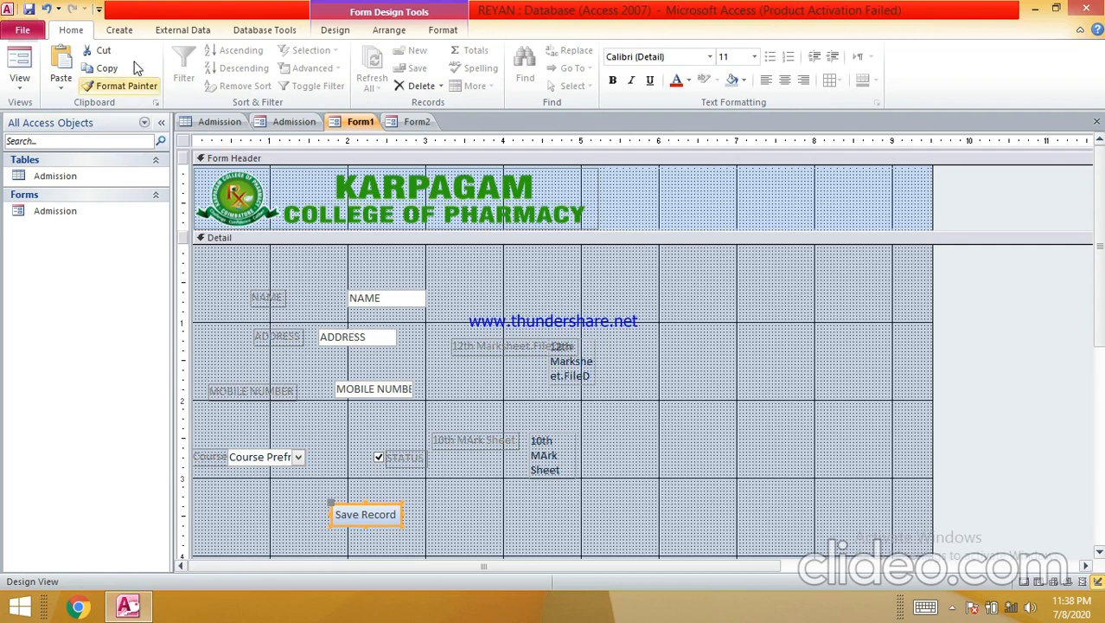
pyautogui.click(120, 30)
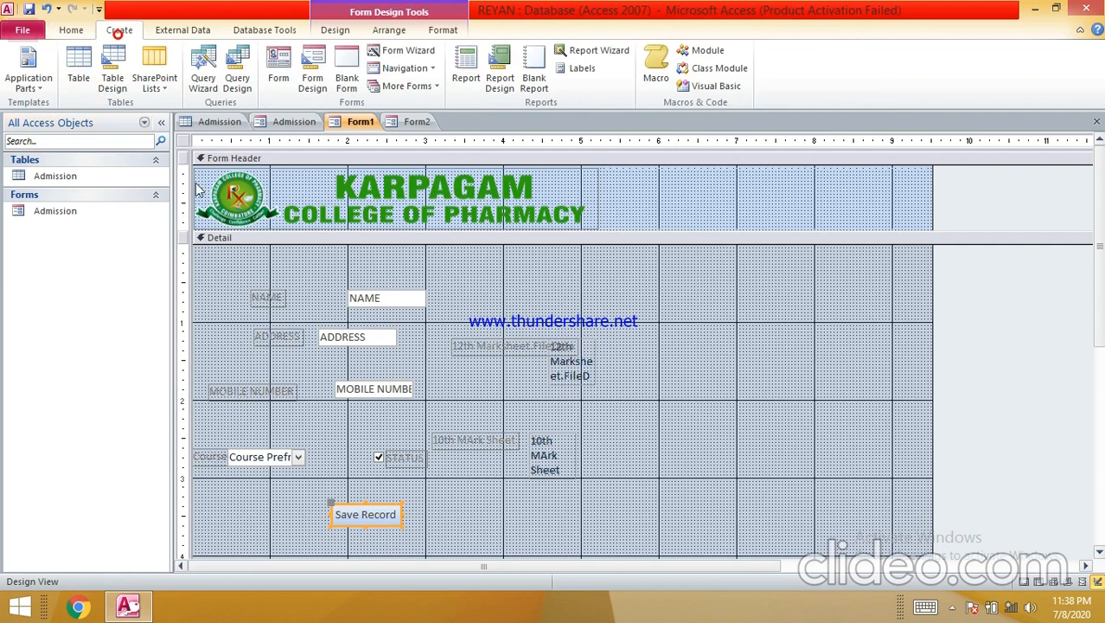
# - Cycle through the Admission table, Admission form, Form1 and Form2, ending on the Admission datasheet
pyautogui.click(221, 122)
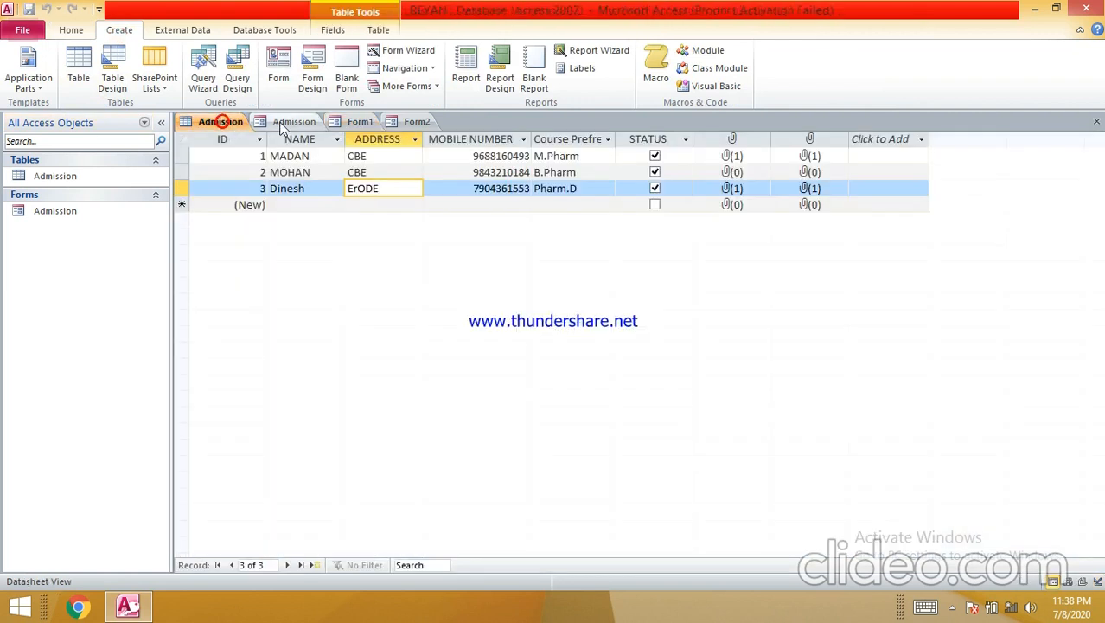
pyautogui.click(294, 123)
pyautogui.click(346, 124)
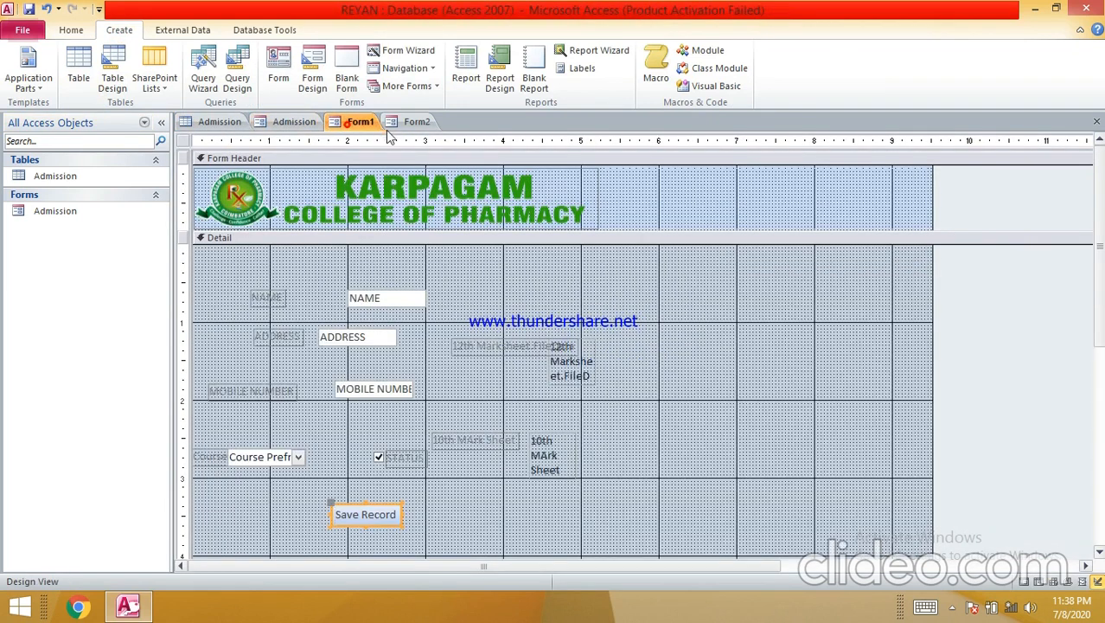
pyautogui.click(414, 125)
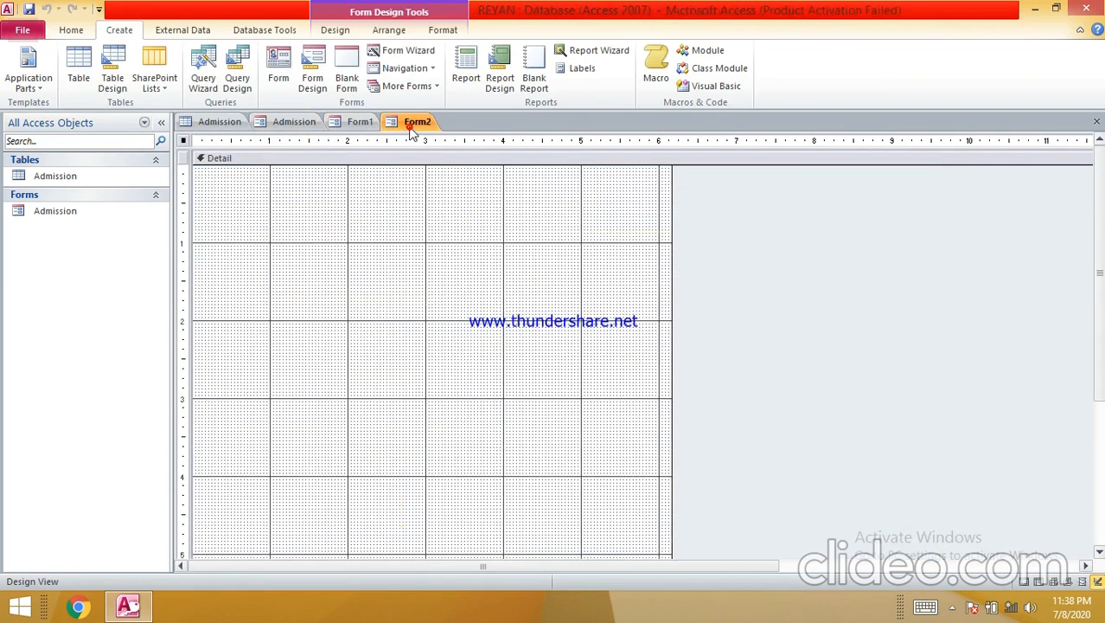
pyautogui.click(221, 125)
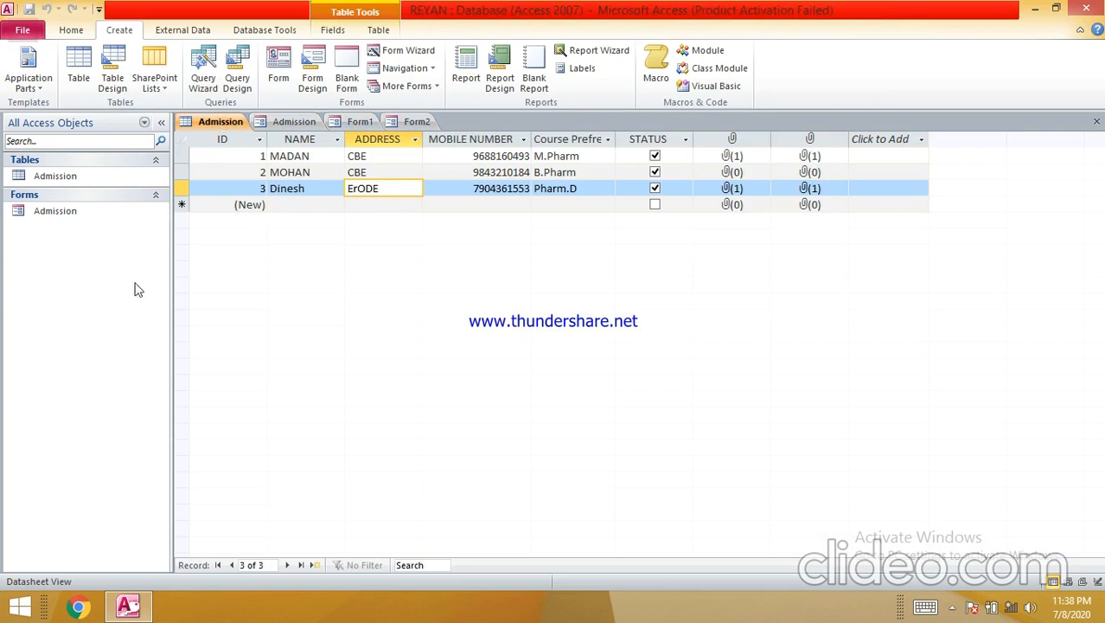
pyautogui.click(341, 124)
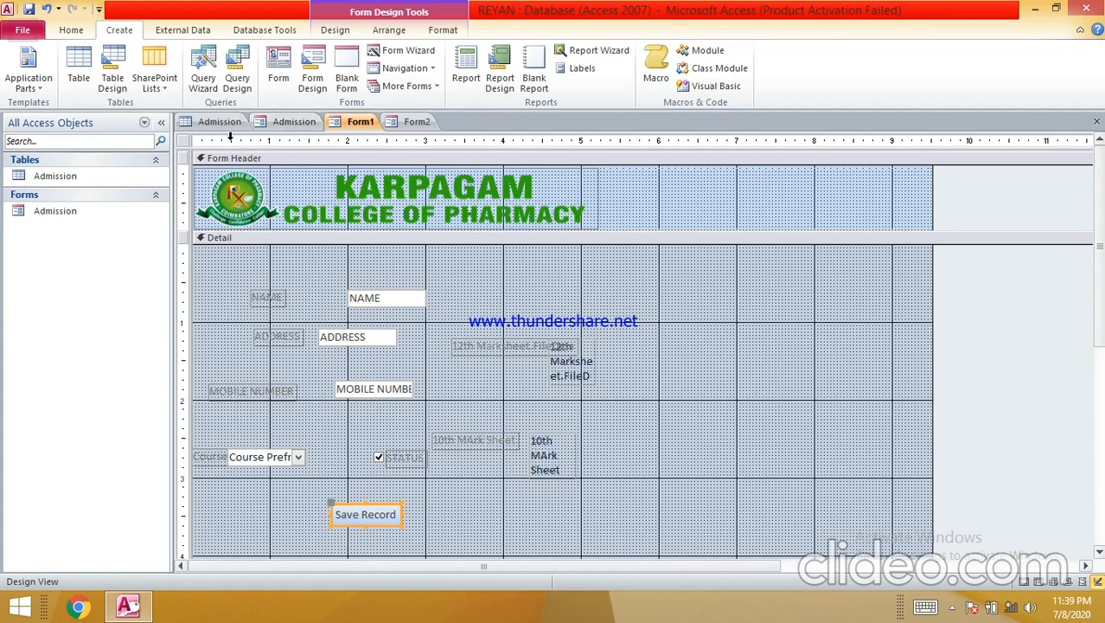
pyautogui.click(220, 122)
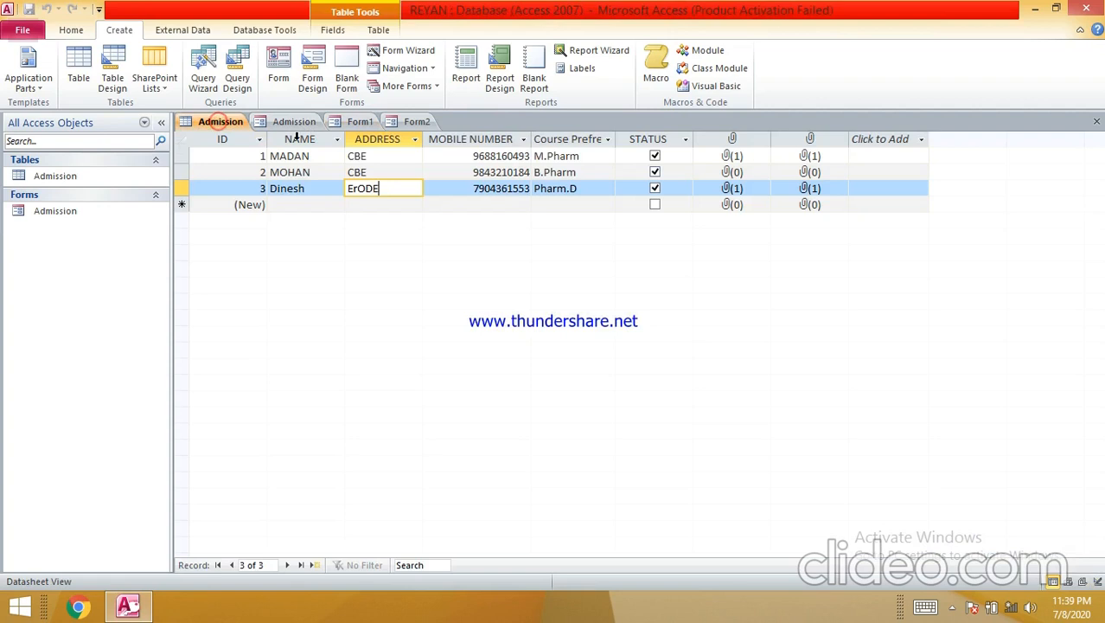
# - Look at the NAME column options and the new-field list without changes, then minimize Access
pyautogui.rightClick(337, 142)
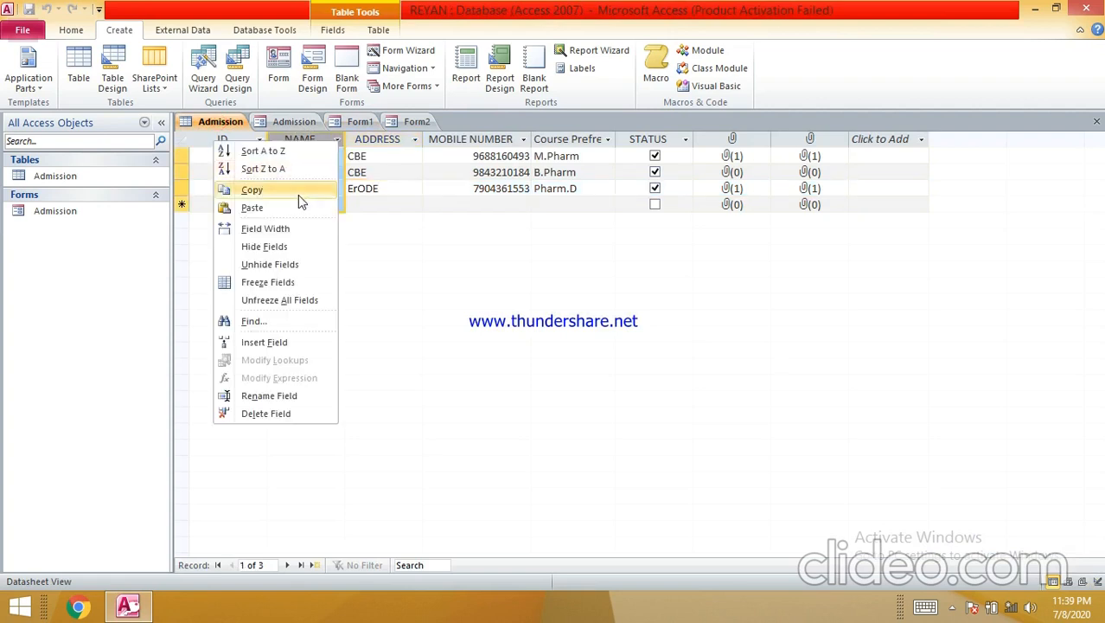
pyautogui.click(294, 140)
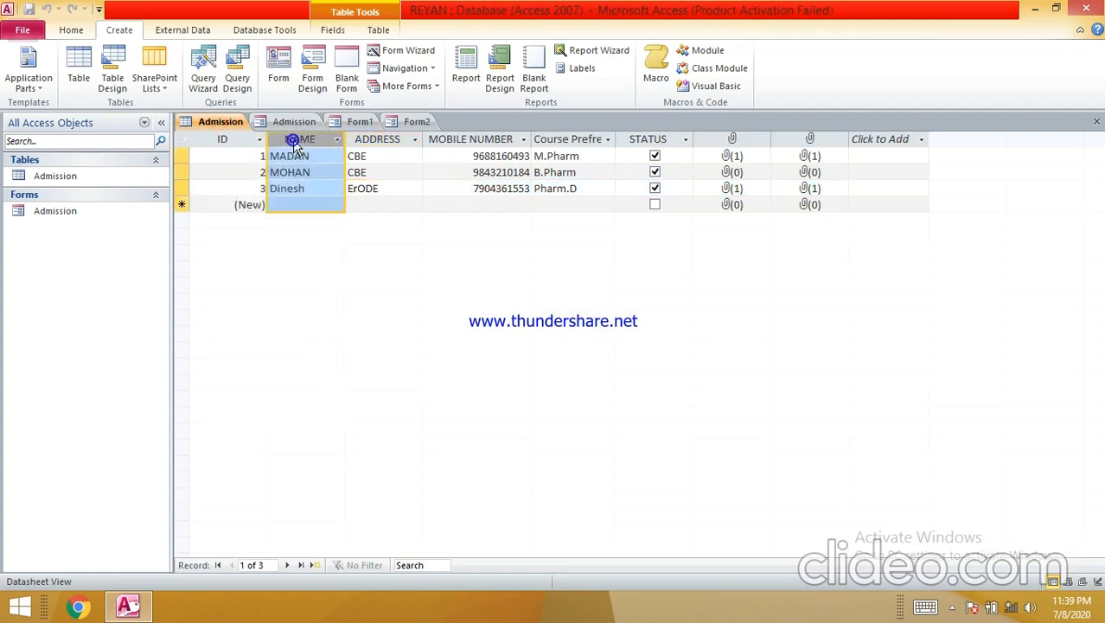
pyautogui.click(874, 142)
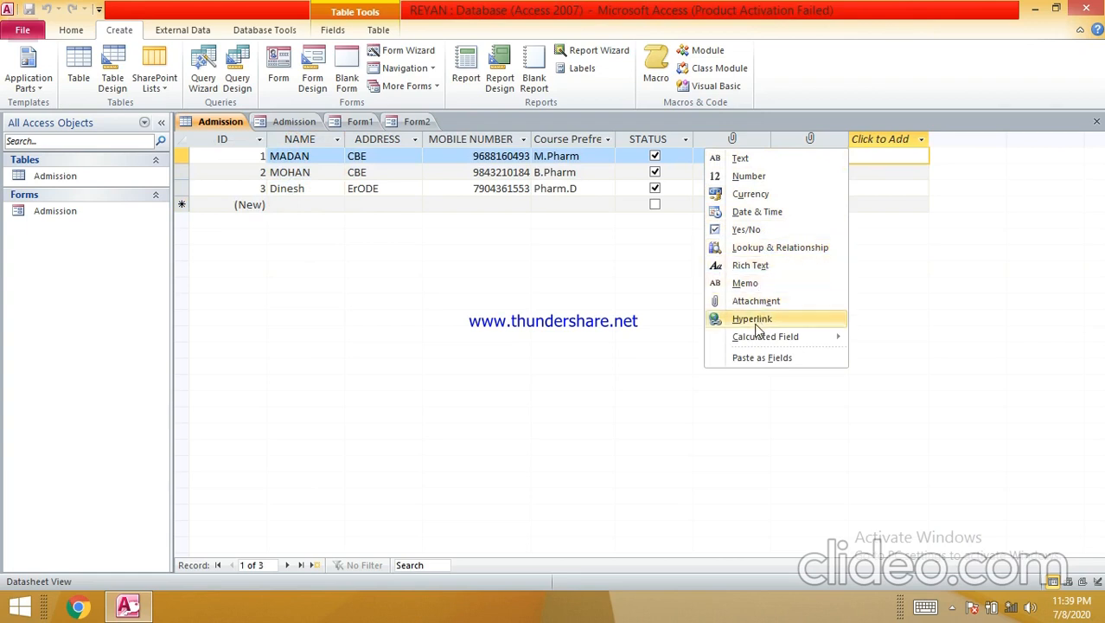
pyautogui.moveTo(756, 343)
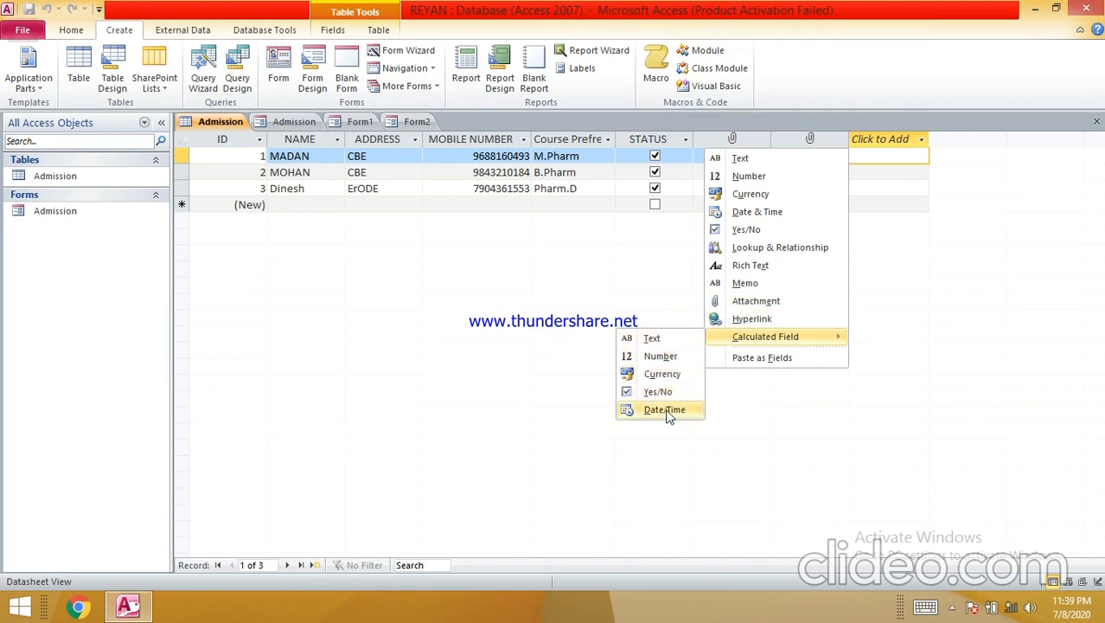
pyautogui.click(543, 278)
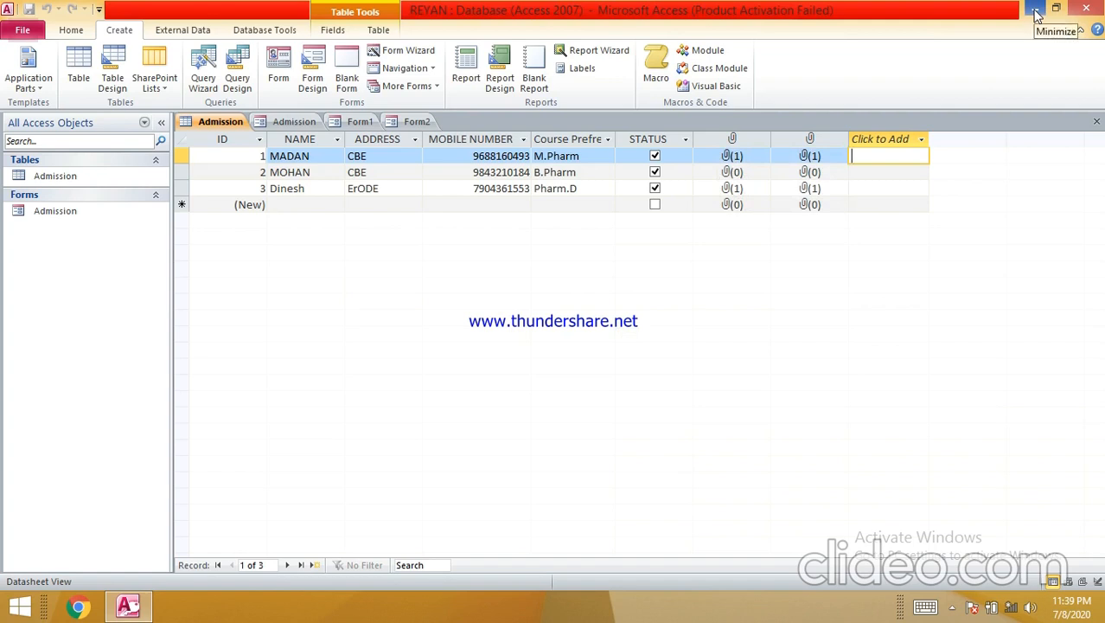
pyautogui.click(1035, 11)
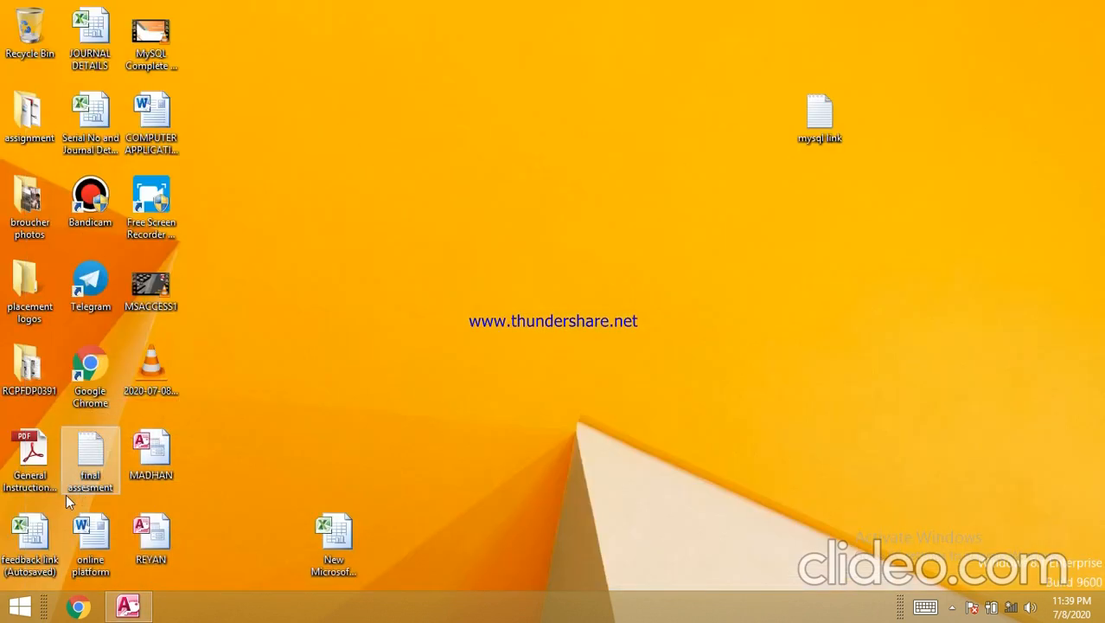
# - Open MSACCESS.ppt from LOCAL DISK (F:) > CAP, then bring the REYAN database back
pyautogui.doubleClick(27, 129)
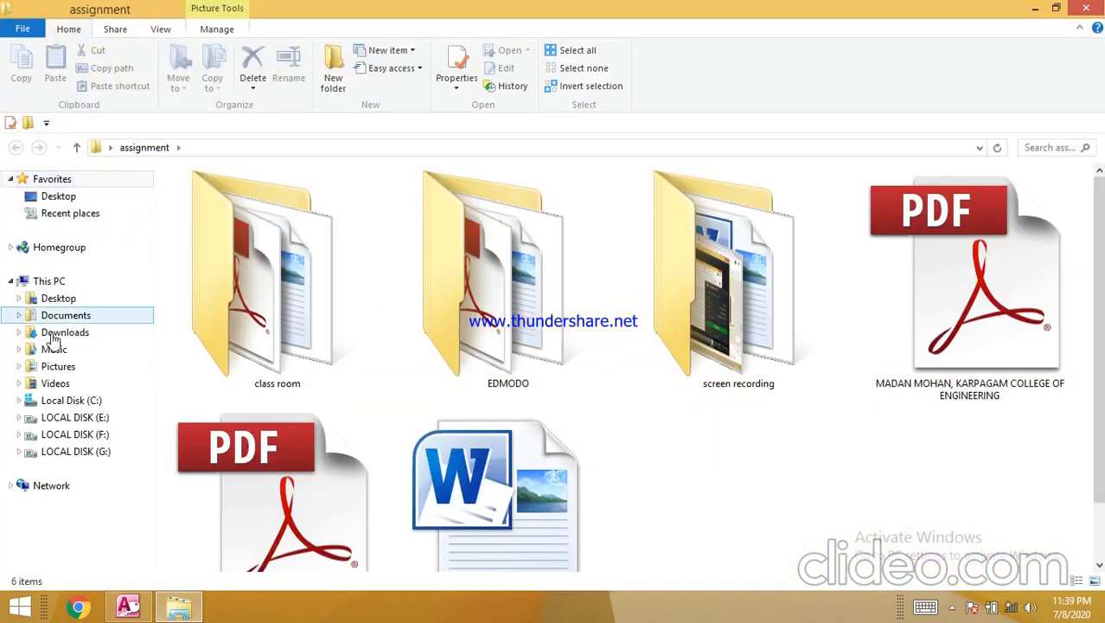
pyautogui.click(68, 443)
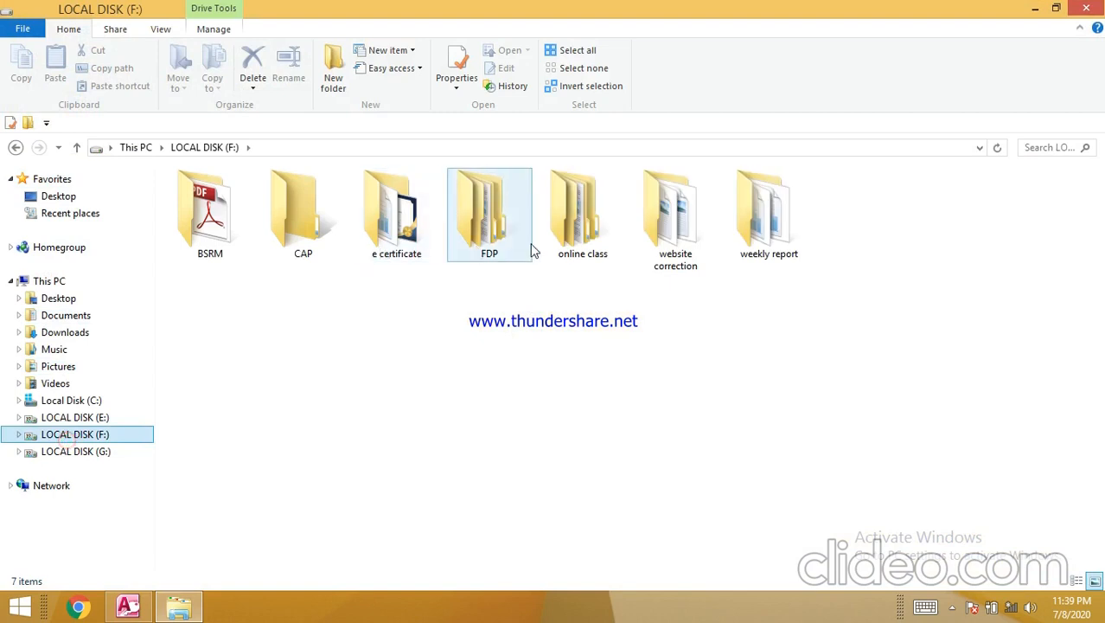
pyautogui.click(288, 227)
pyautogui.doubleClick(288, 228)
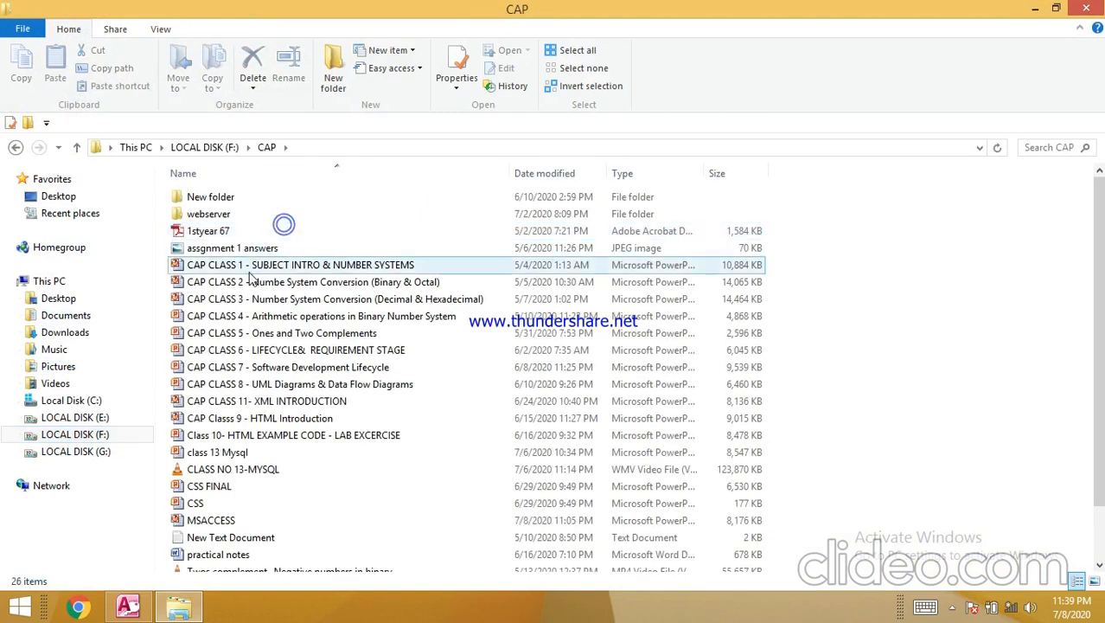
pyautogui.scroll(-1, 259, 346)
pyautogui.doubleClick(216, 476)
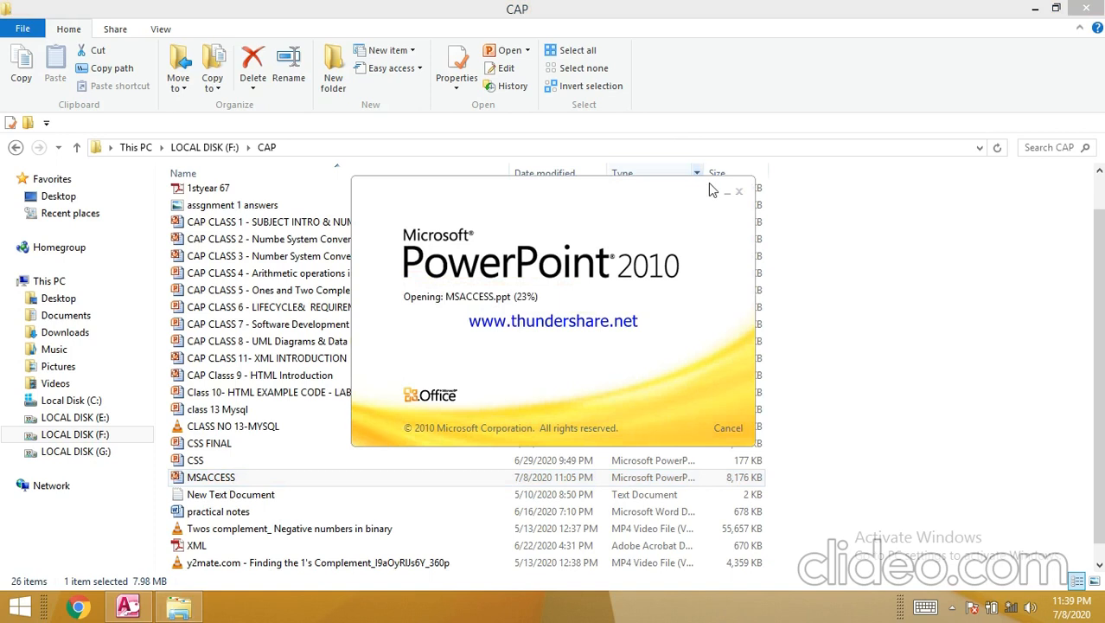
pyautogui.click(130, 606)
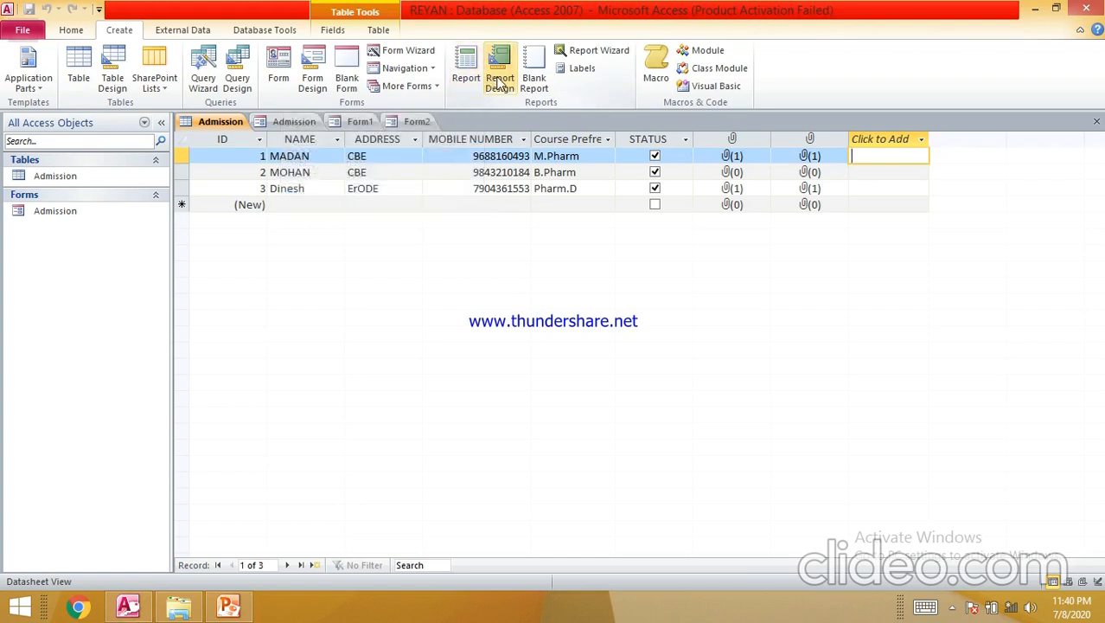
# - Launch the Excel export of the Admission table from the External Data tab
pyautogui.click(185, 30)
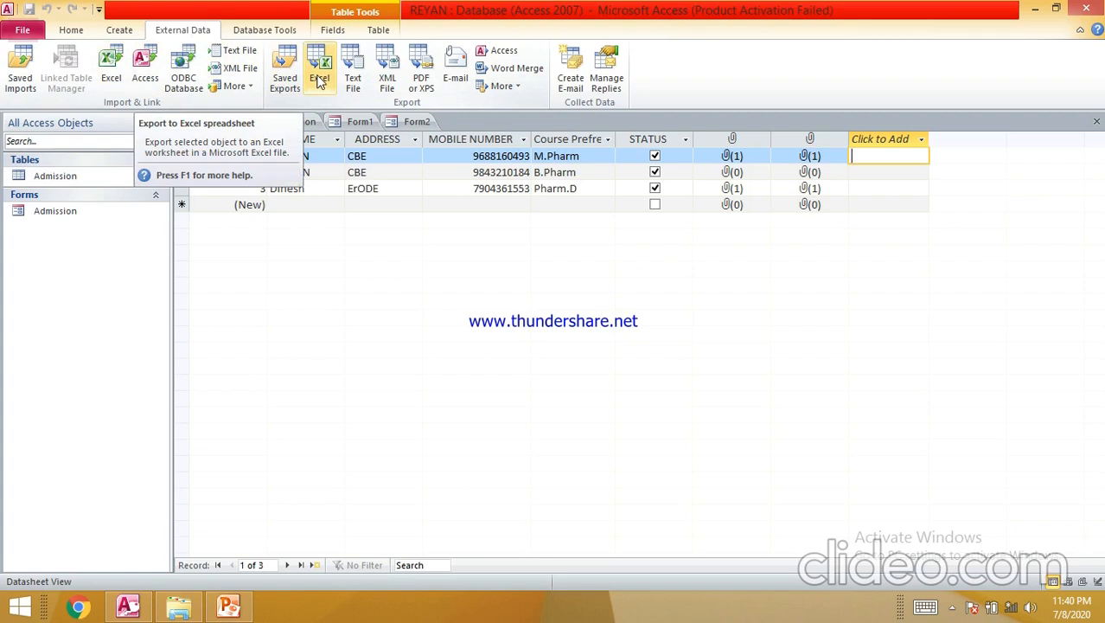
pyautogui.click(319, 80)
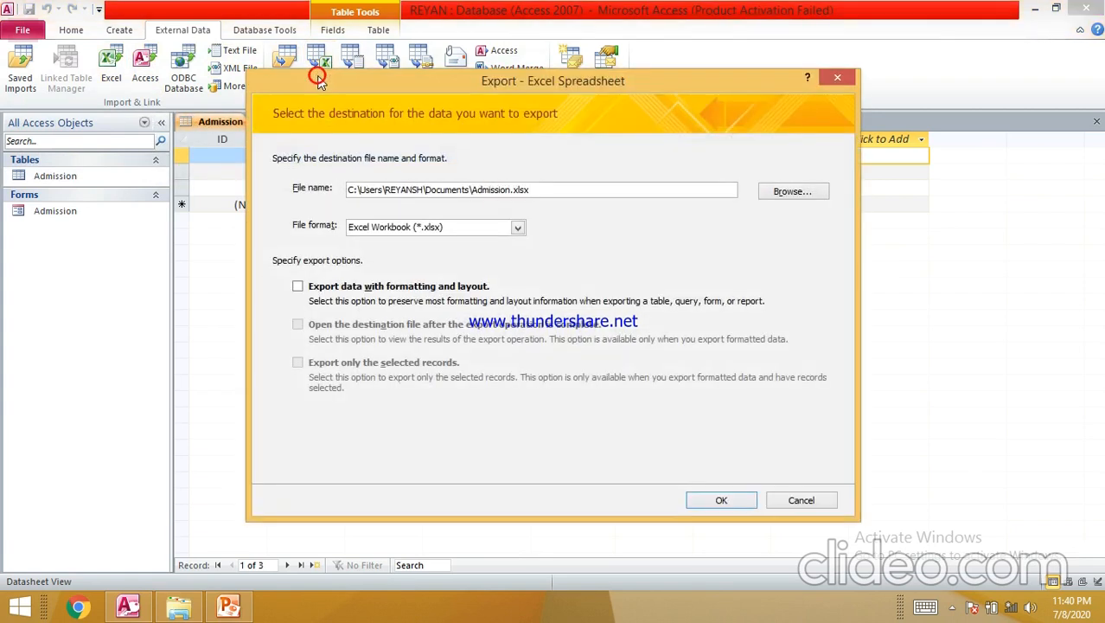
# - Export Admission.xlsx to the Desktop without saving export steps, and minimize Access
pyautogui.click(792, 192)
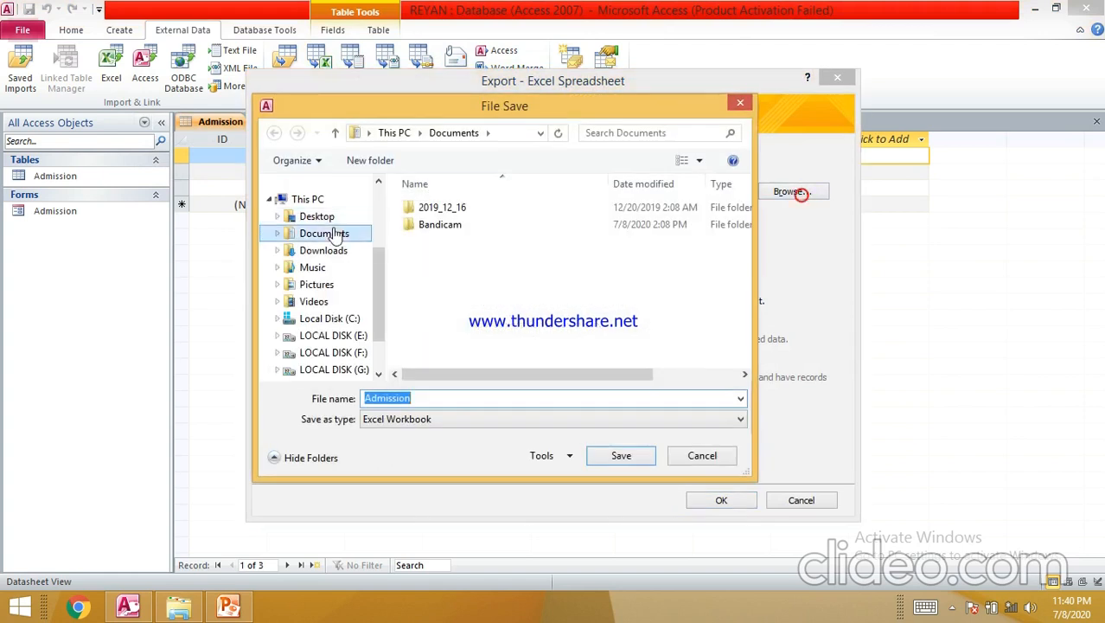
pyautogui.click(327, 223)
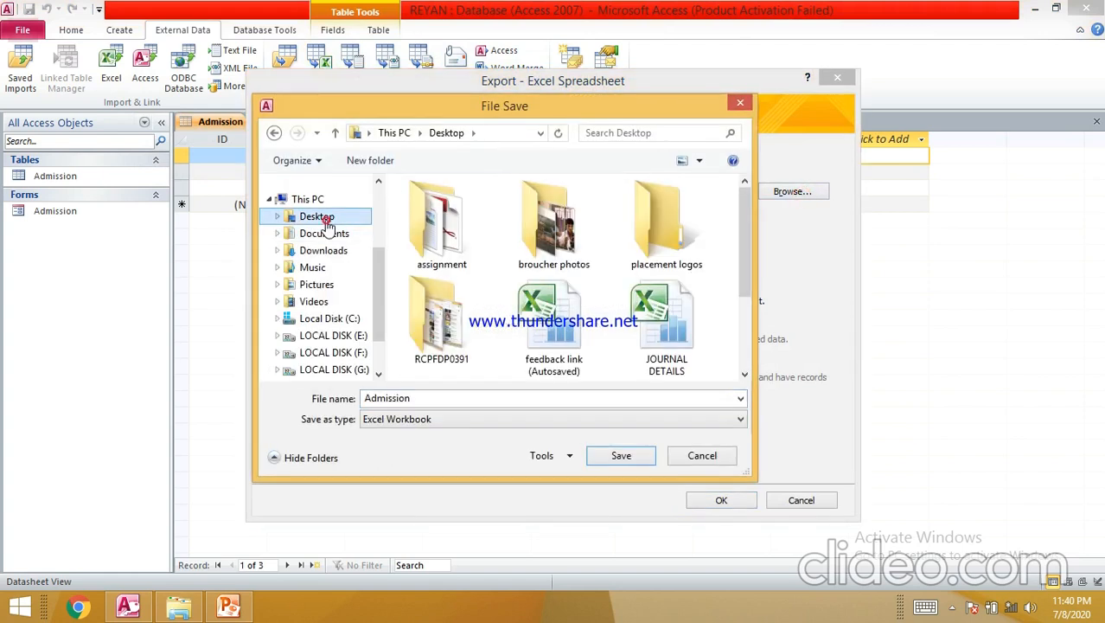
pyautogui.click(613, 464)
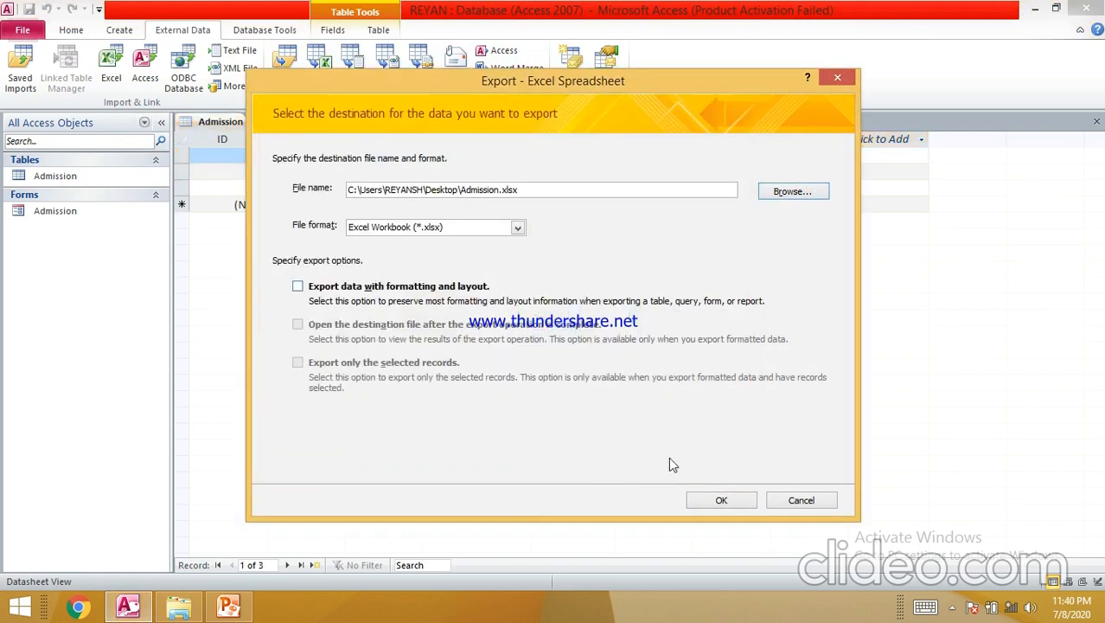
pyautogui.click(722, 501)
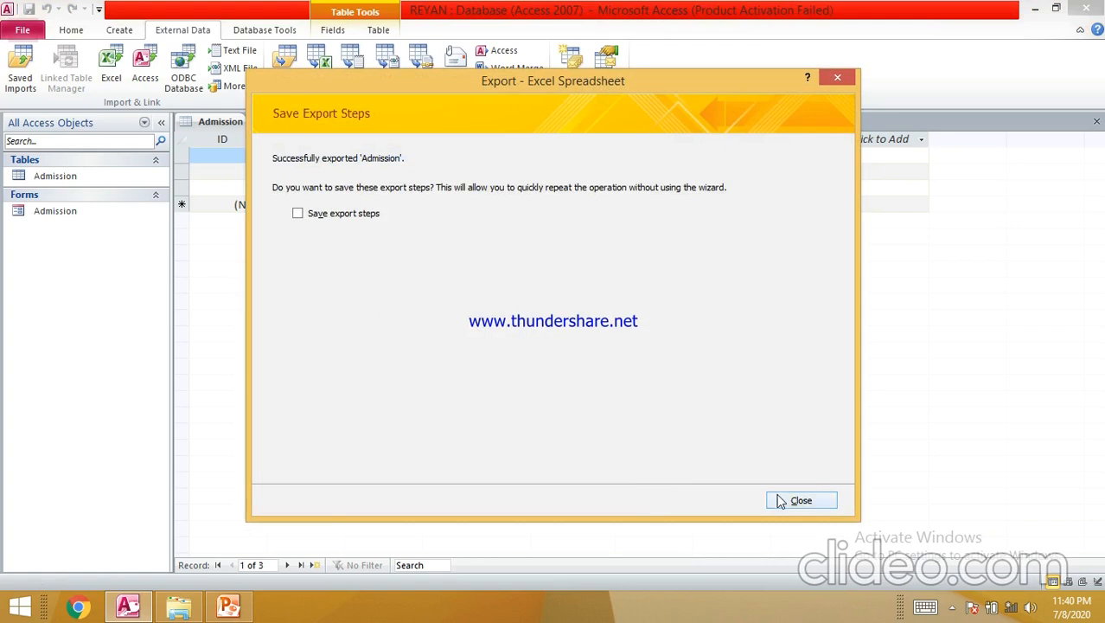
pyautogui.click(782, 500)
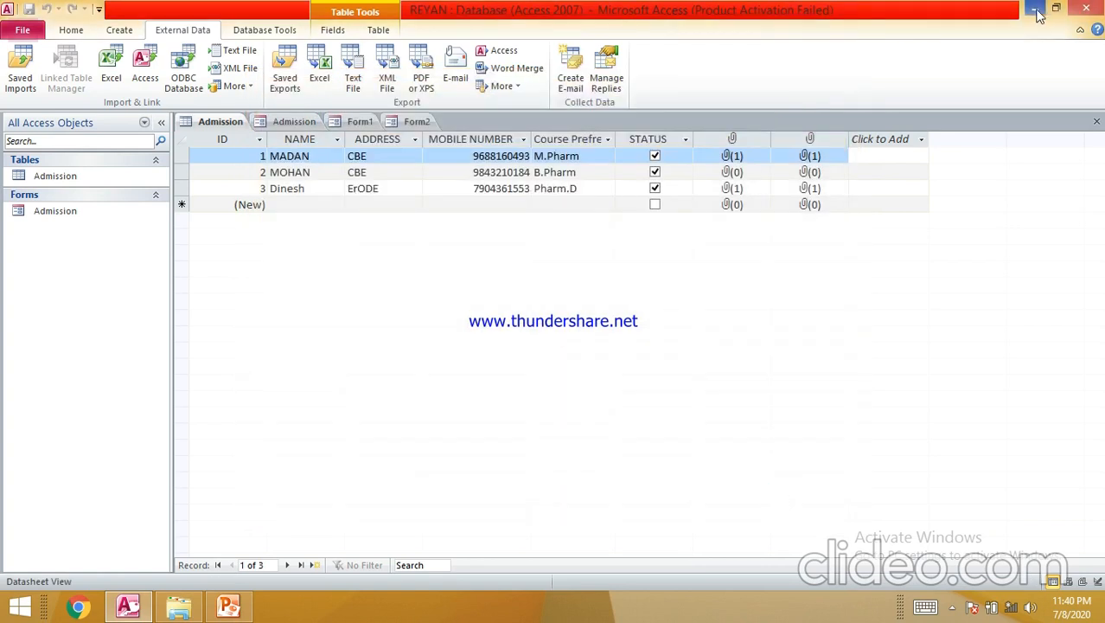
pyautogui.click(1035, 8)
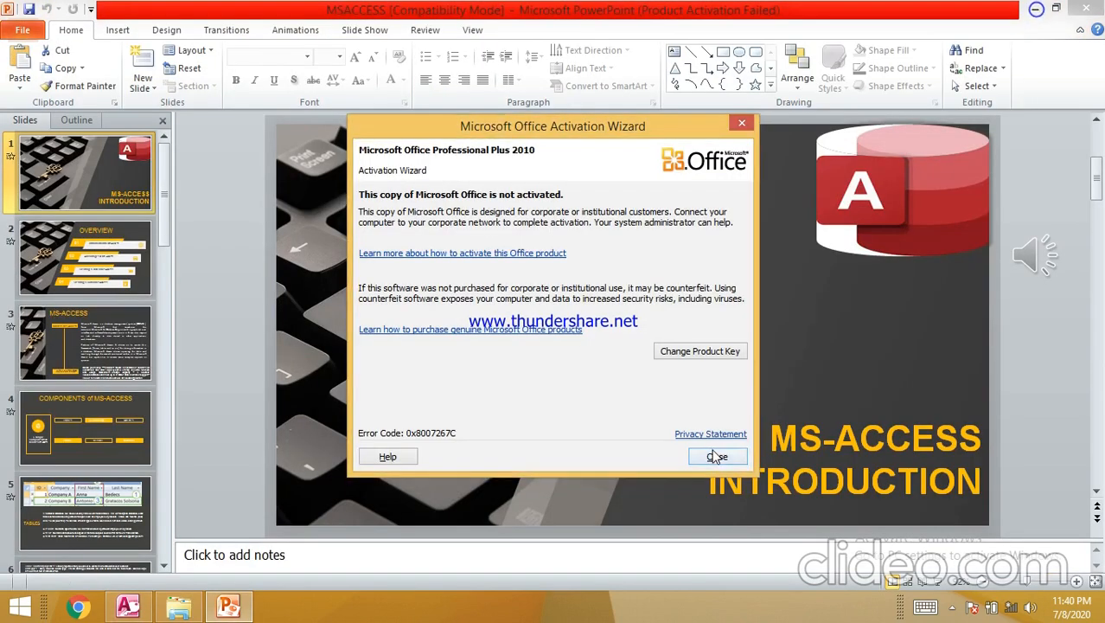
# - Dismiss the activation notice, minimize PowerPoint and the CAP folder, and open the Admission workbook
pyautogui.click(717, 456)
pyautogui.click(1035, 9)
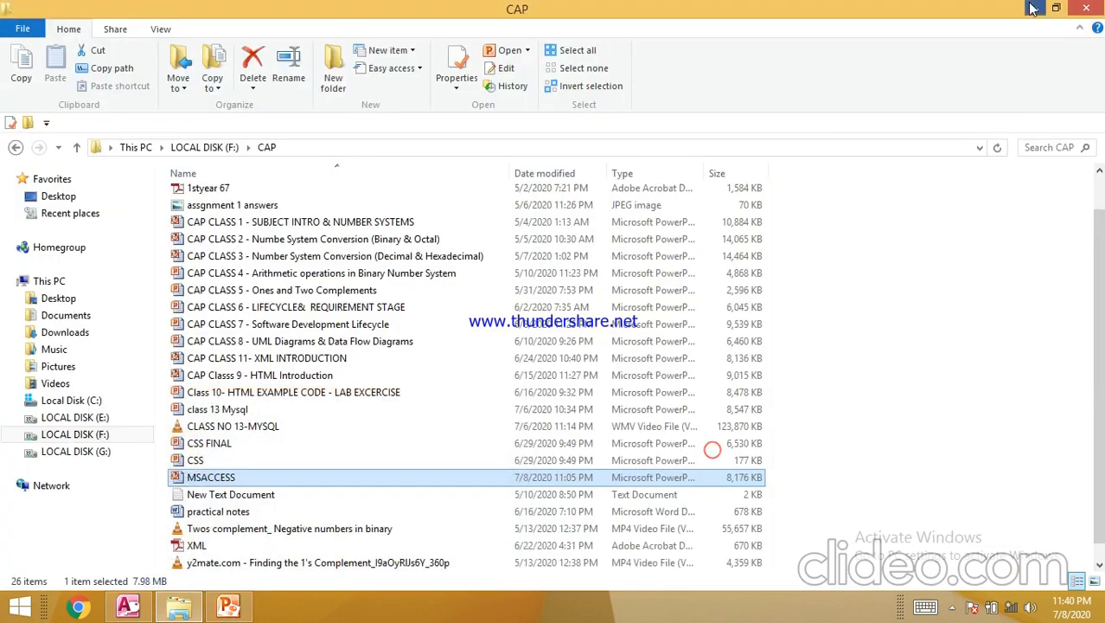
pyautogui.click(1033, 8)
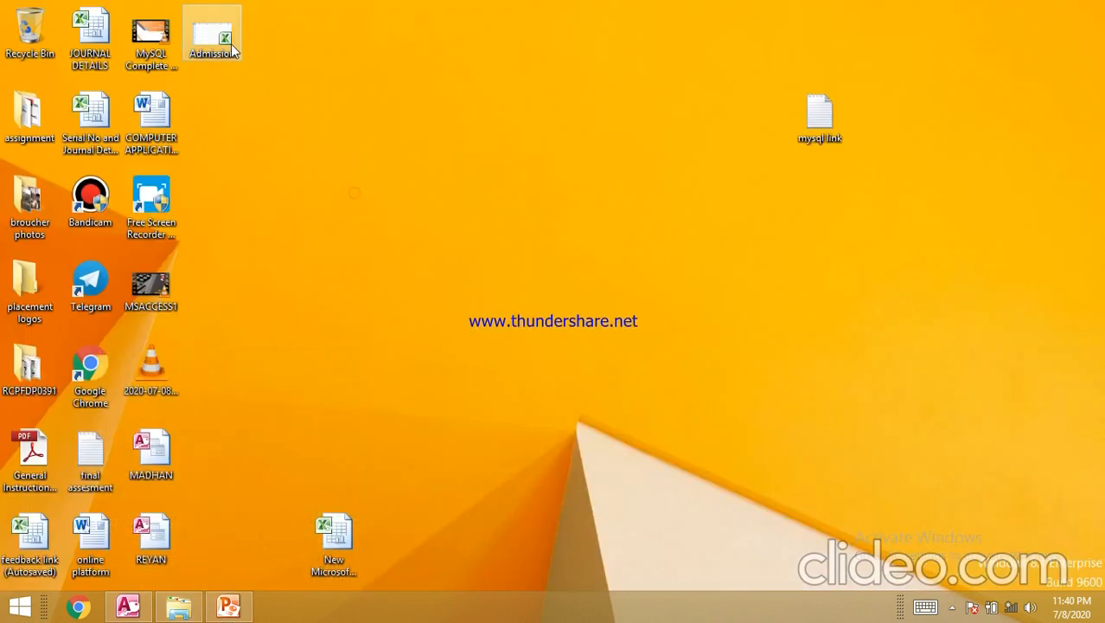
pyautogui.doubleClick(226, 42)
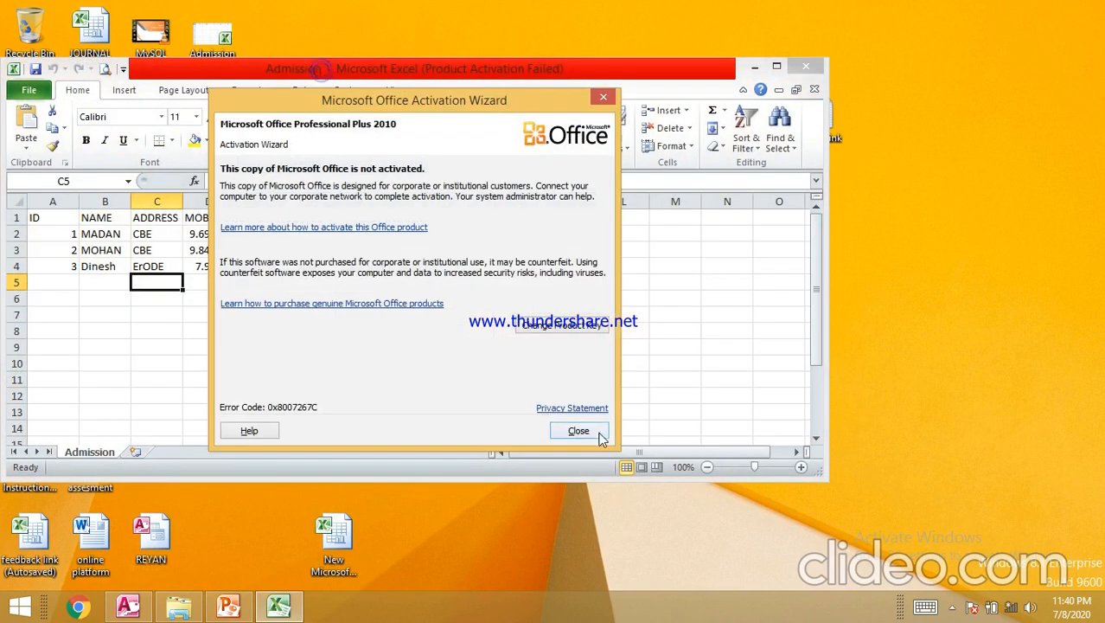
# - Maximize the Admission workbook and resize columns G, H, A and B to check the data
pyautogui.click(578, 430)
pyautogui.doubleClick(547, 77)
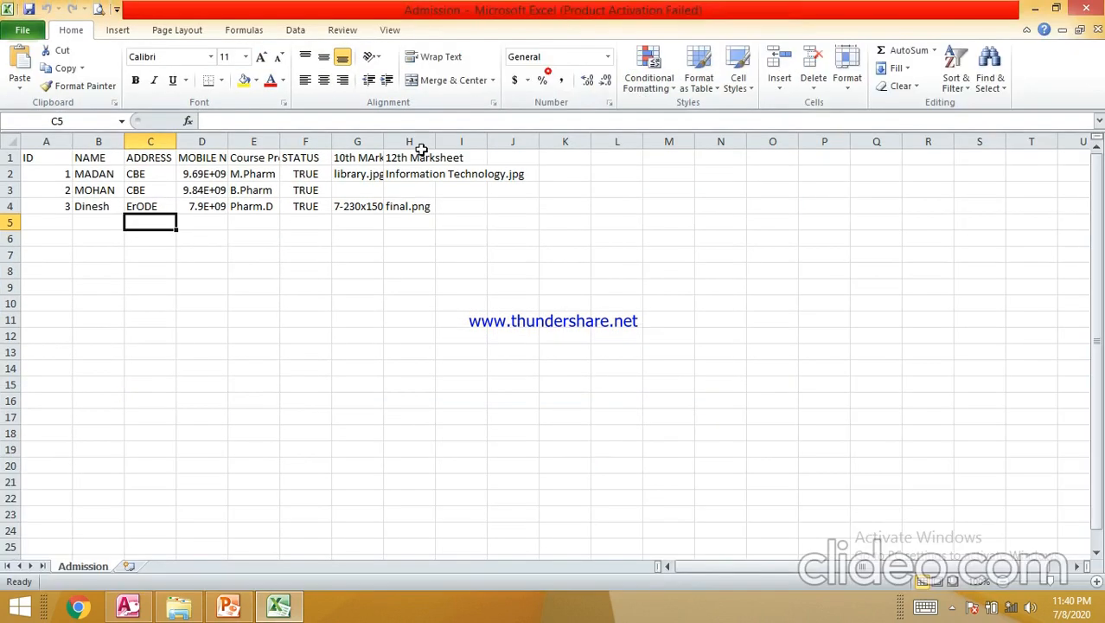
pyautogui.moveTo(382, 141); pyautogui.dragTo(524, 146)
pyautogui.moveTo(526, 140); pyautogui.dragTo(578, 141)
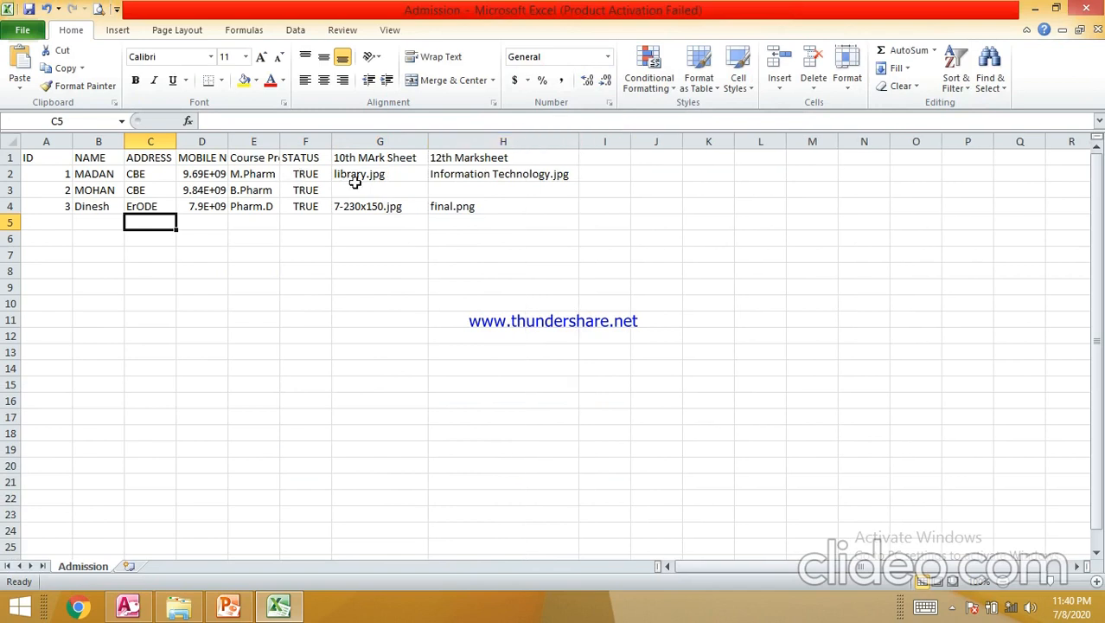
pyautogui.doubleClick(381, 175)
pyautogui.click(403, 212)
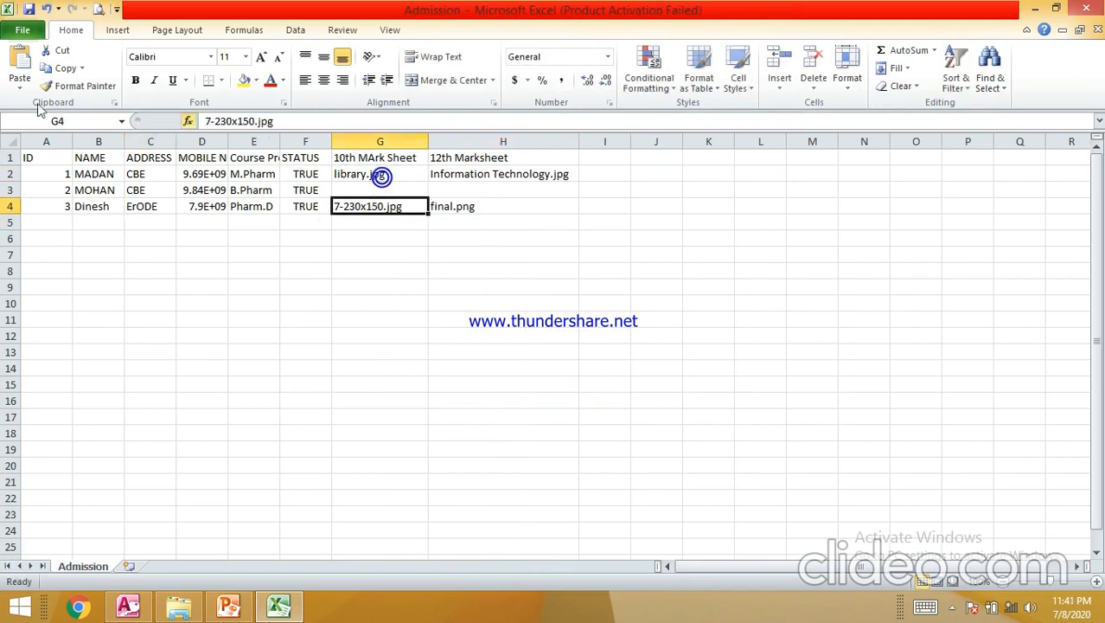
pyautogui.moveTo(67, 139); pyautogui.dragTo(293, 141)
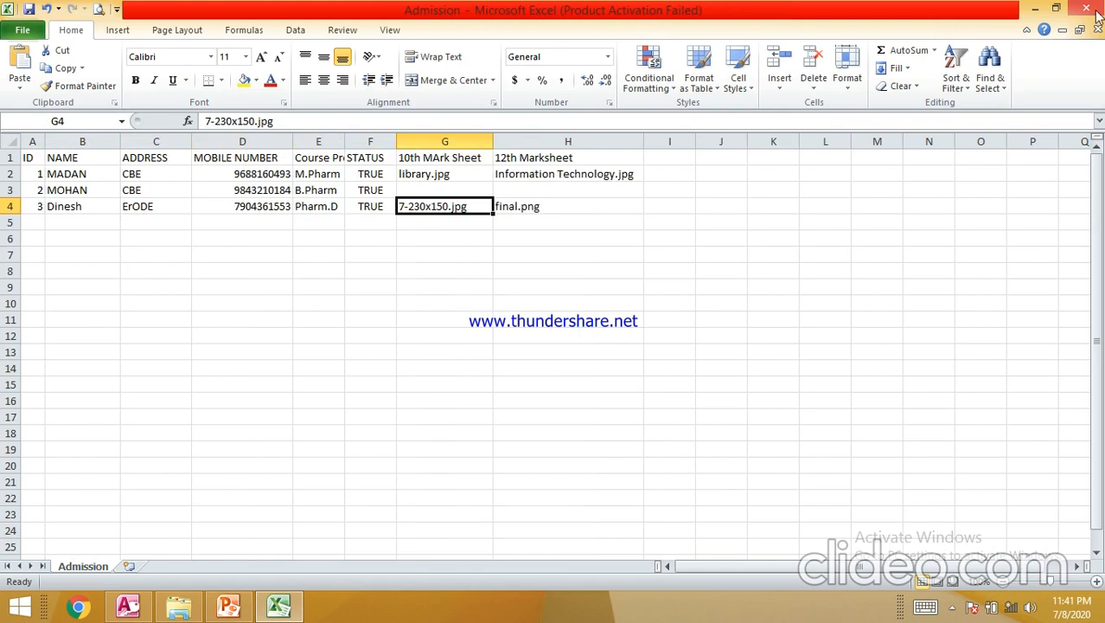
# - Close the Admission workbook with Don't Save
pyautogui.moveTo(1079, 12)
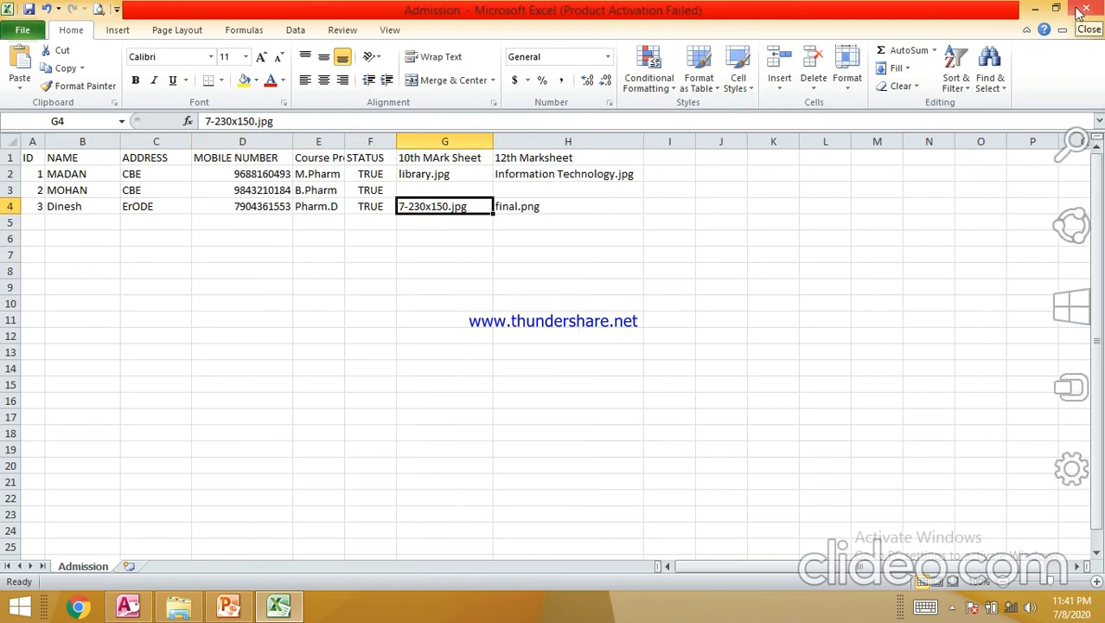
pyautogui.click(1082, 8)
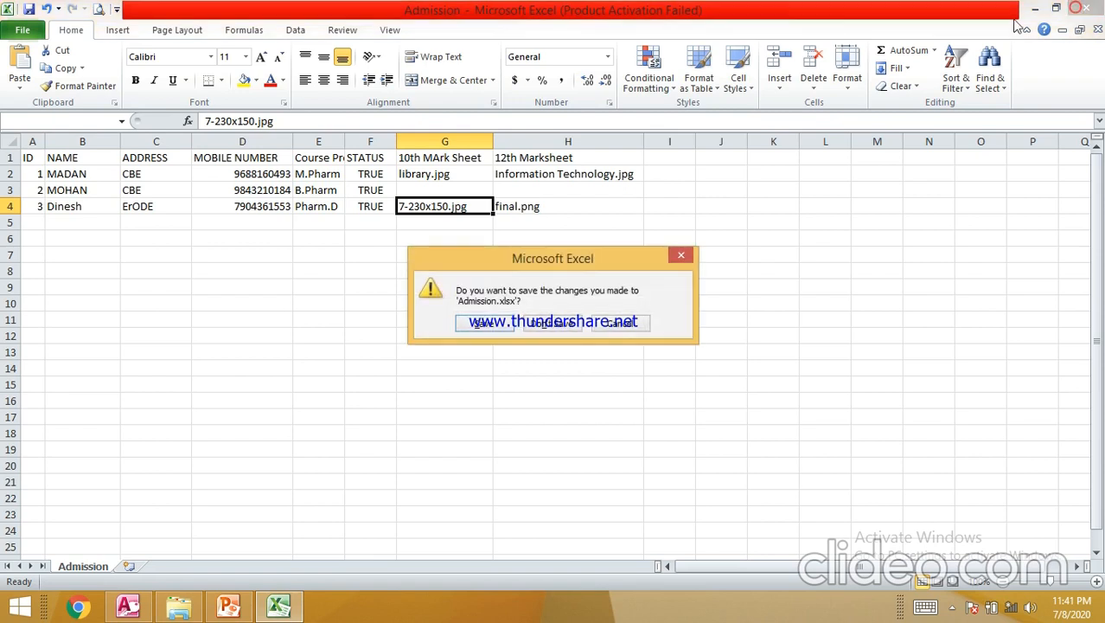
pyautogui.click(543, 323)
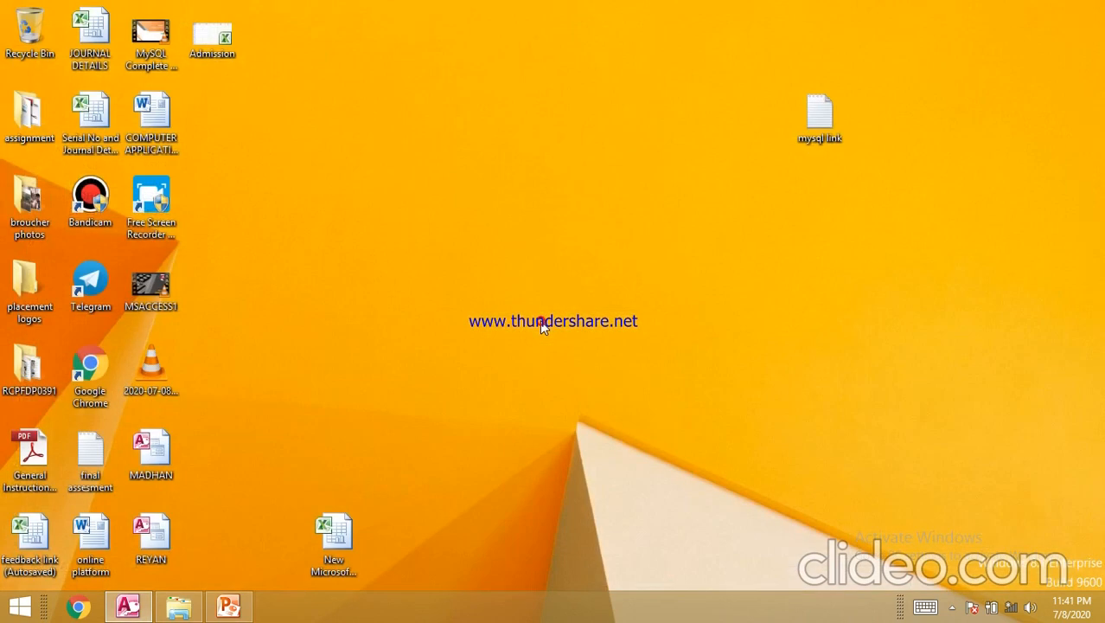
# - Restore the MSACCESS presentation and show the SELF WORK slide 7
pyautogui.click(223, 606)
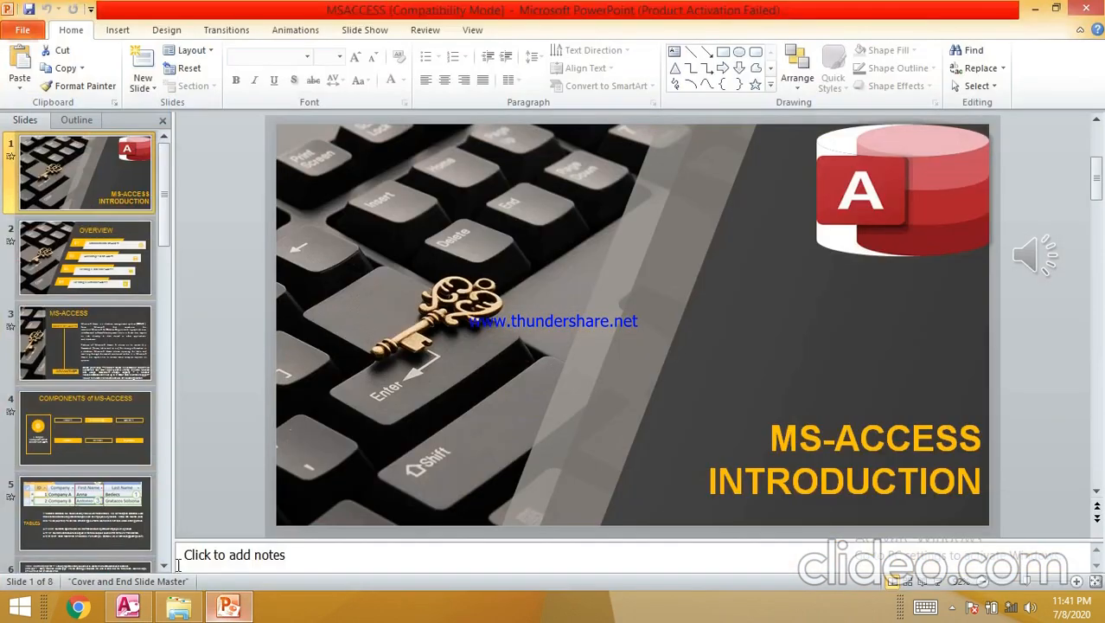
pyautogui.scroll(-5, 154, 522)
pyautogui.click(91, 440)
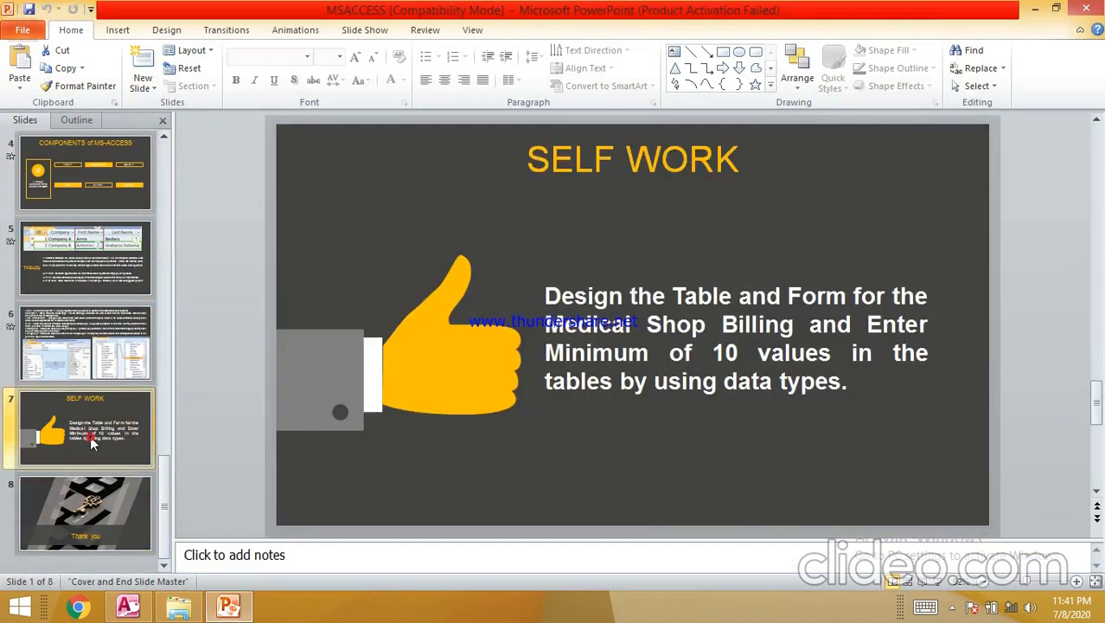